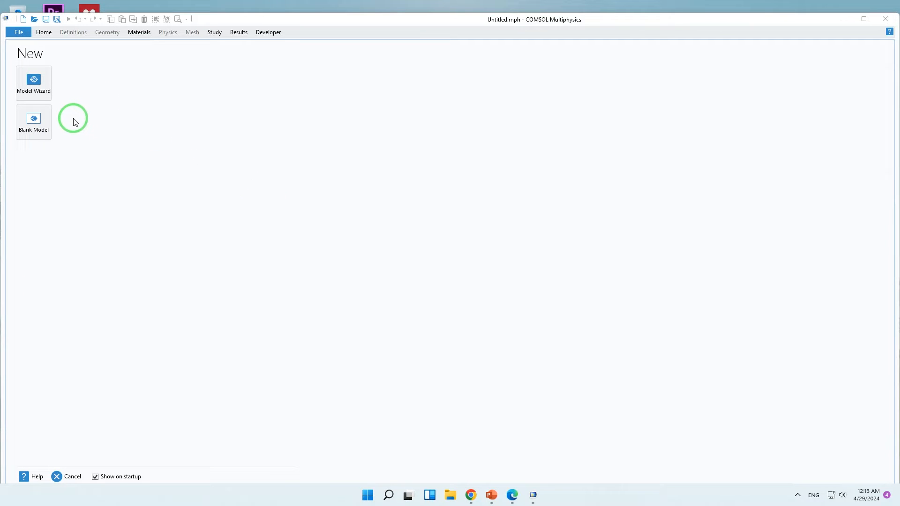
Step: Create a 2D axisymmetric model with the Semiconductor (semi) physics interface and a Semiconductor Initialization study
left_click(32, 85)
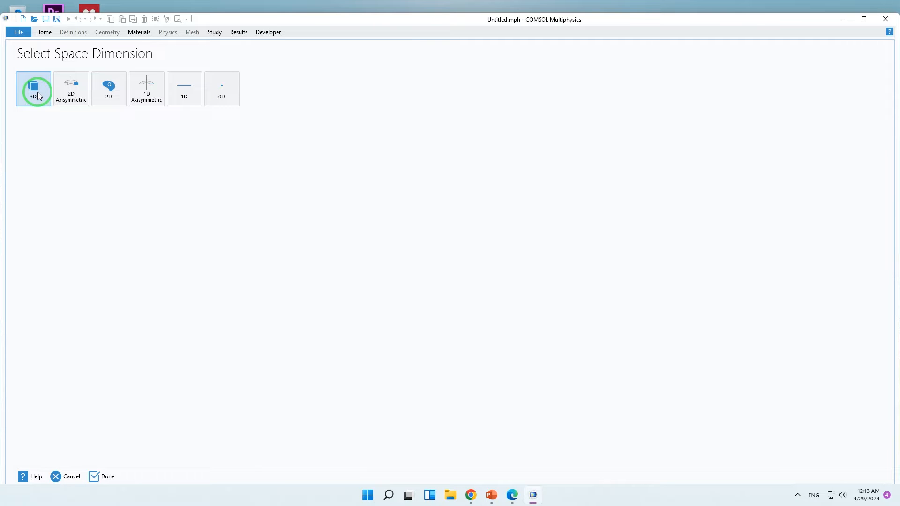
left_click(72, 94)
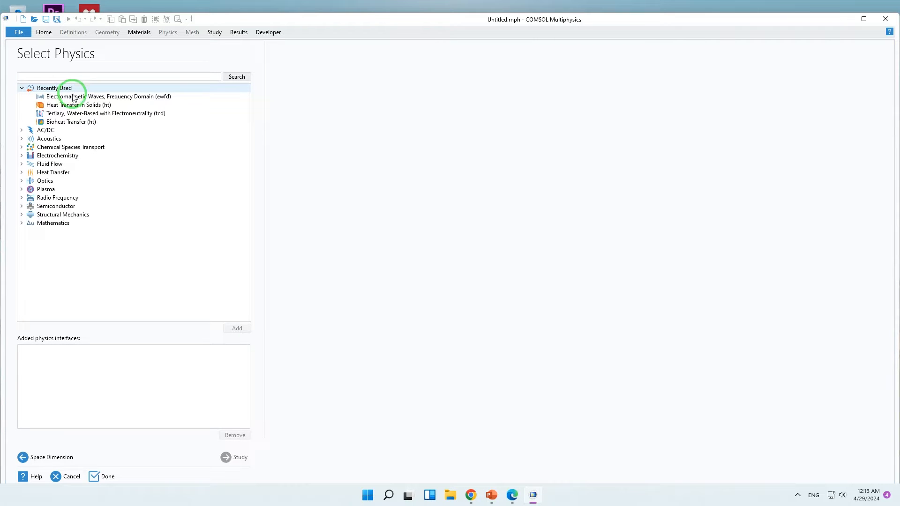
left_click(21, 206)
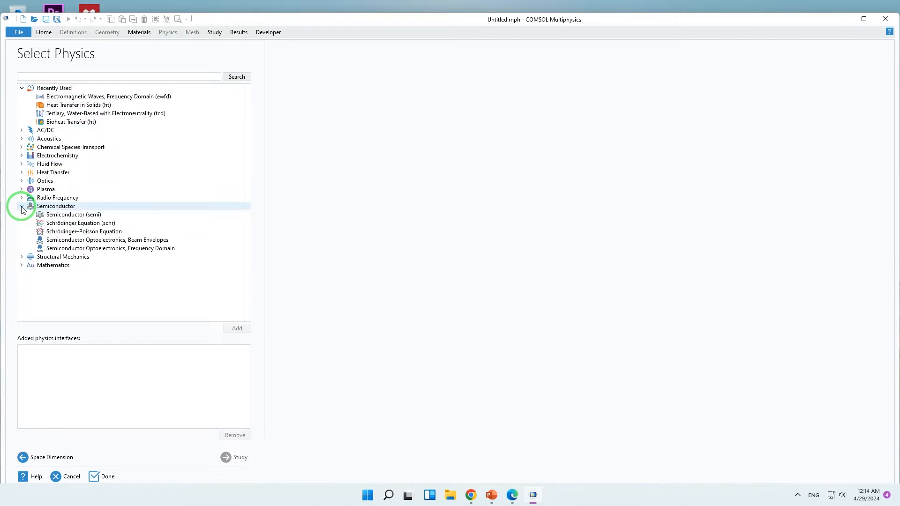
left_click(38, 217)
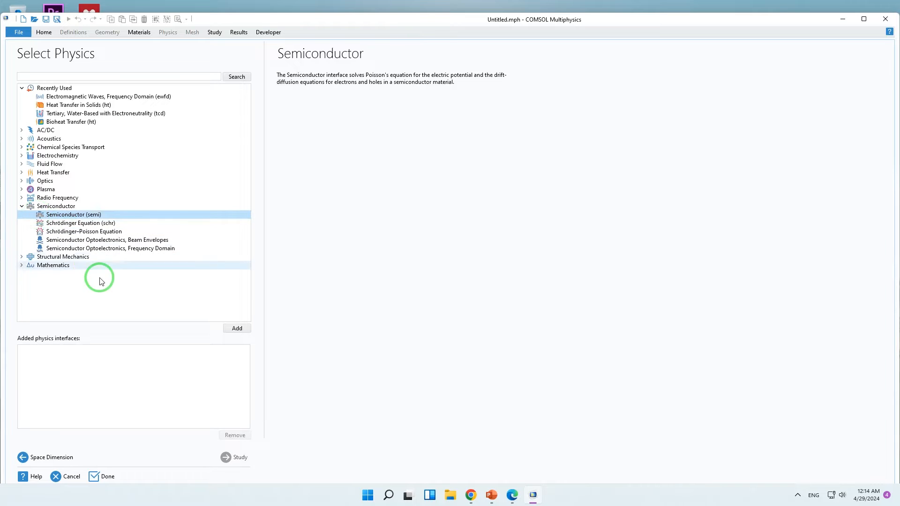
left_click(225, 329)
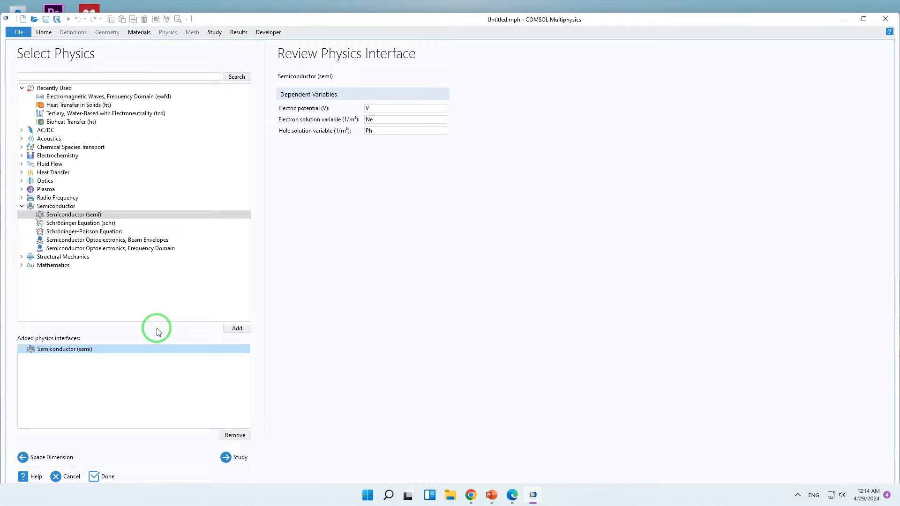
left_click(233, 457)
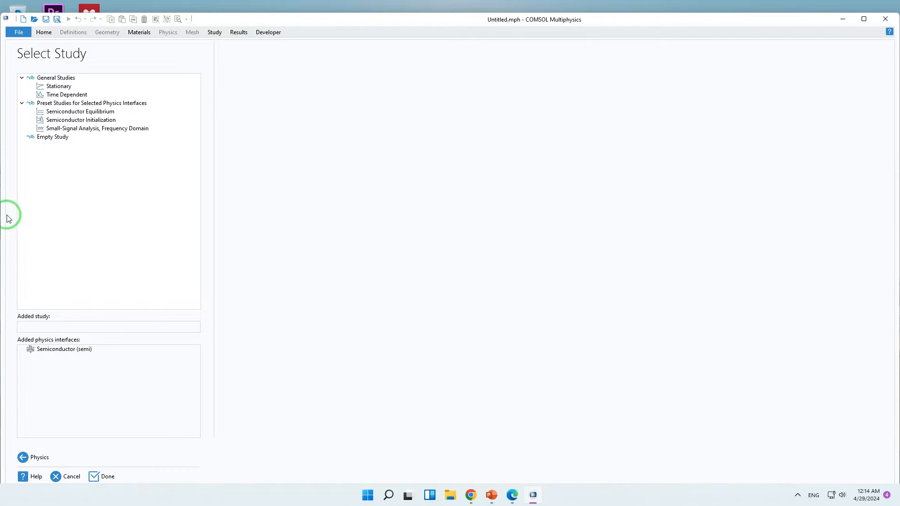
left_click(76, 120)
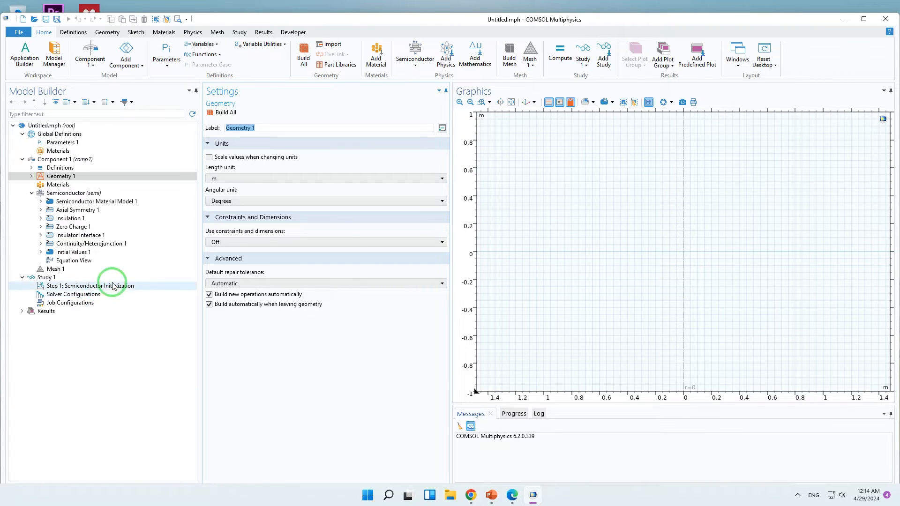
Step: Define the global parameter V_n with the expression 0[V] and the description "N TYPE Voltage"
left_click(54, 145)
left_click(221, 163)
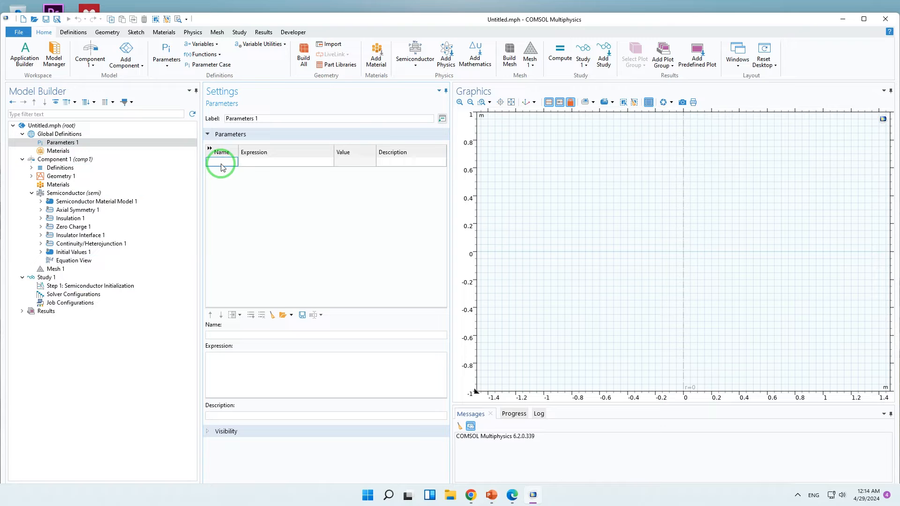
type("v")
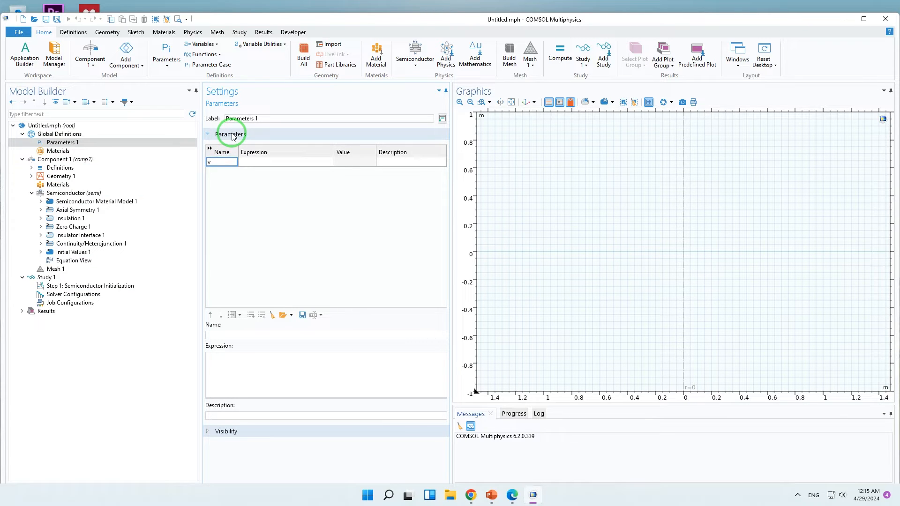
type("V_n")
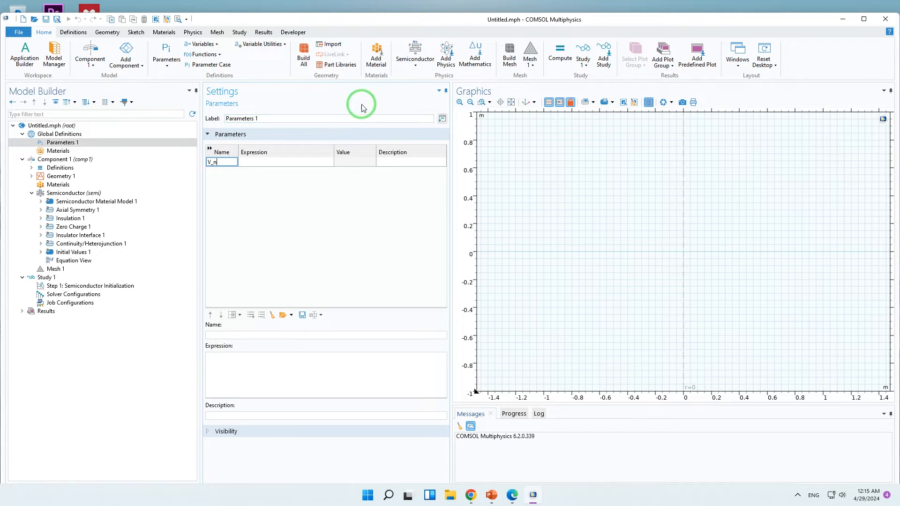
left_click(249, 162)
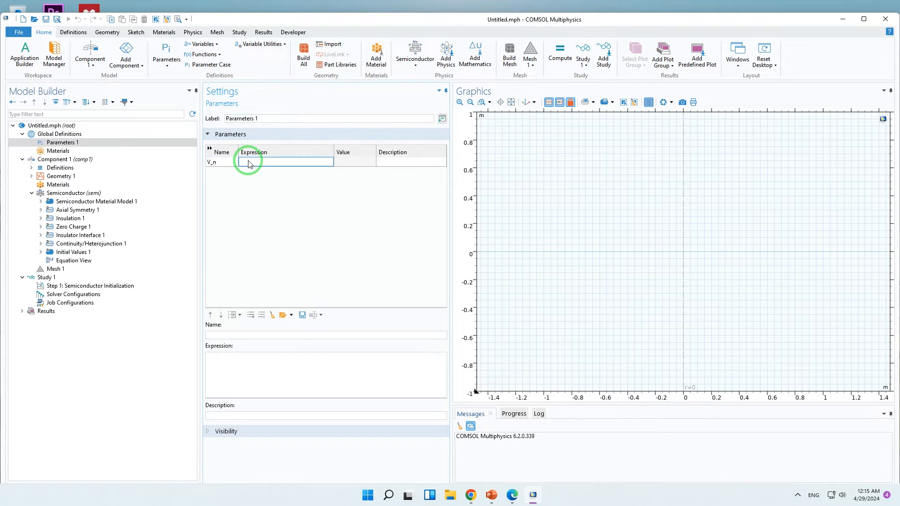
type("0[")
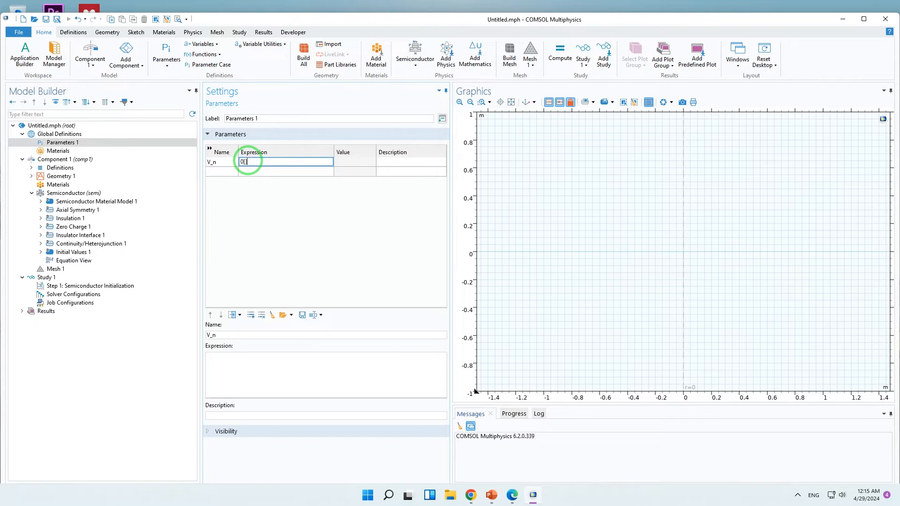
key("Left")
type("V")
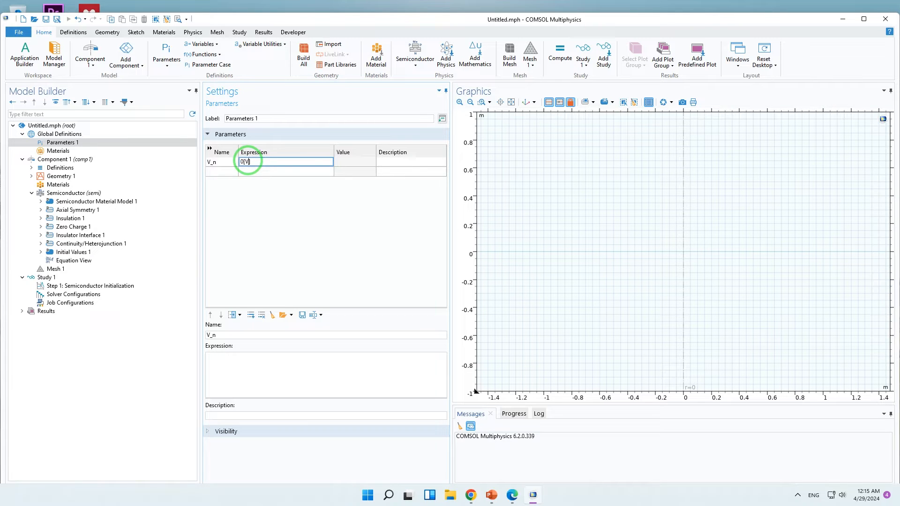
left_click(398, 163)
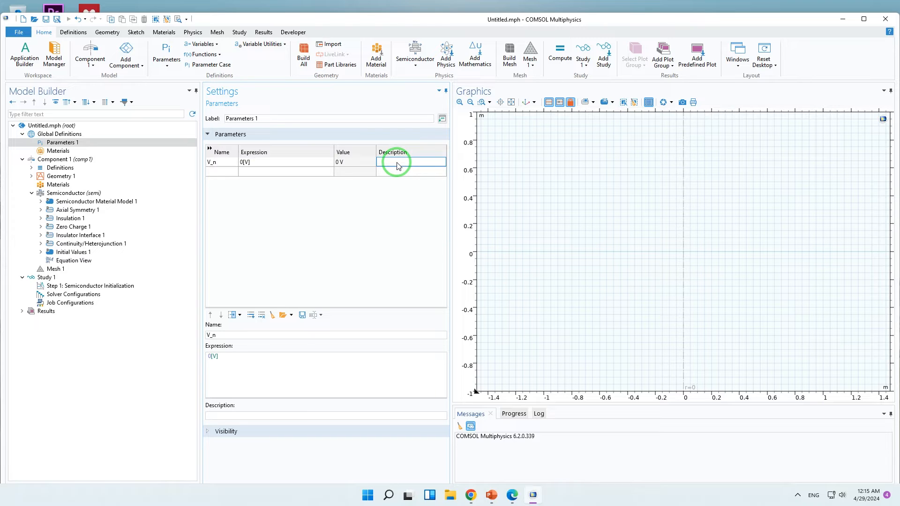
type("N")
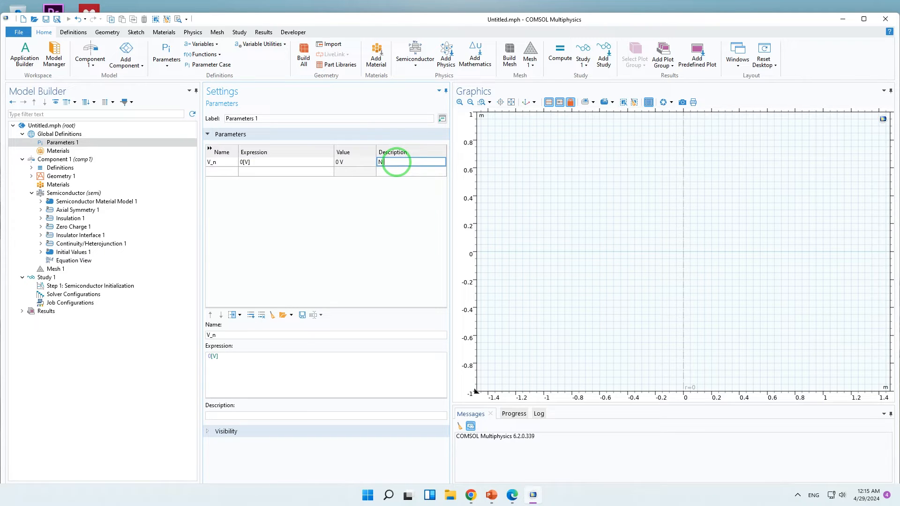
type(" TYPE Voltage")
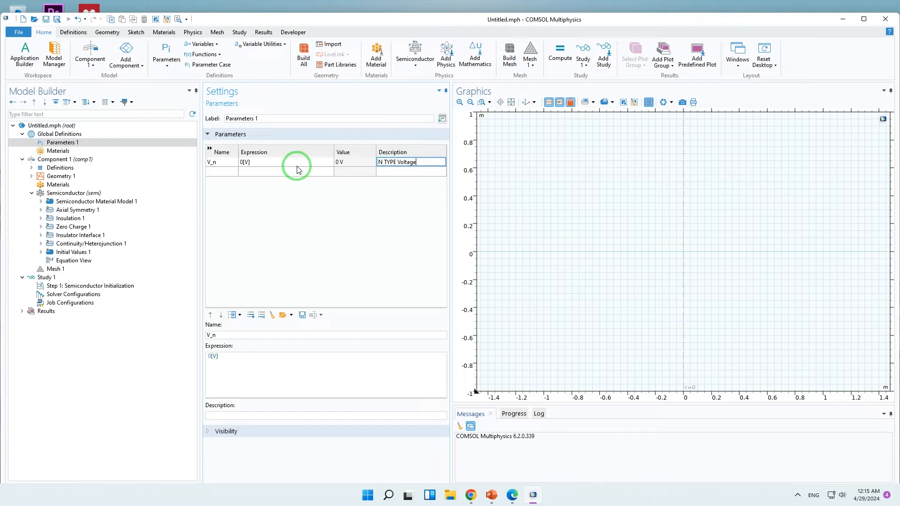
Step: Add the global parameter V_p with the expression 1.5[V] and the description "P TYPE Voltage"
left_click(227, 171)
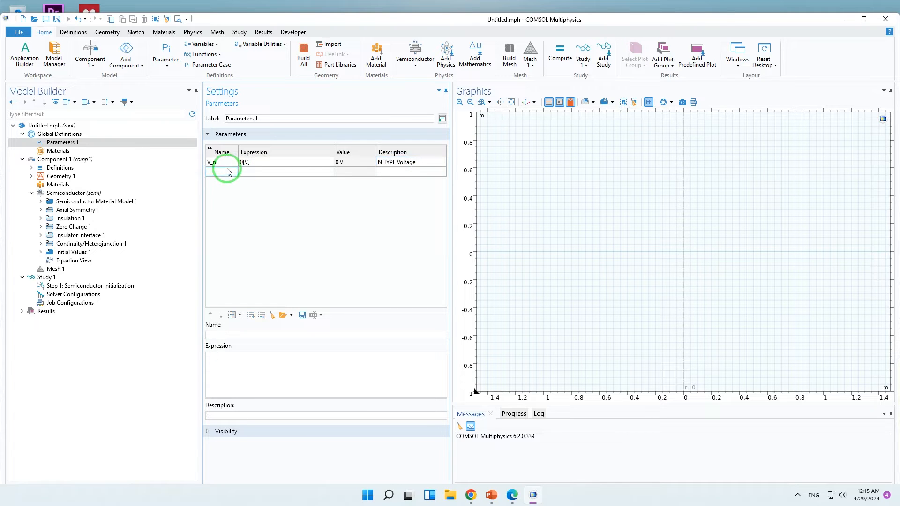
type("V_p")
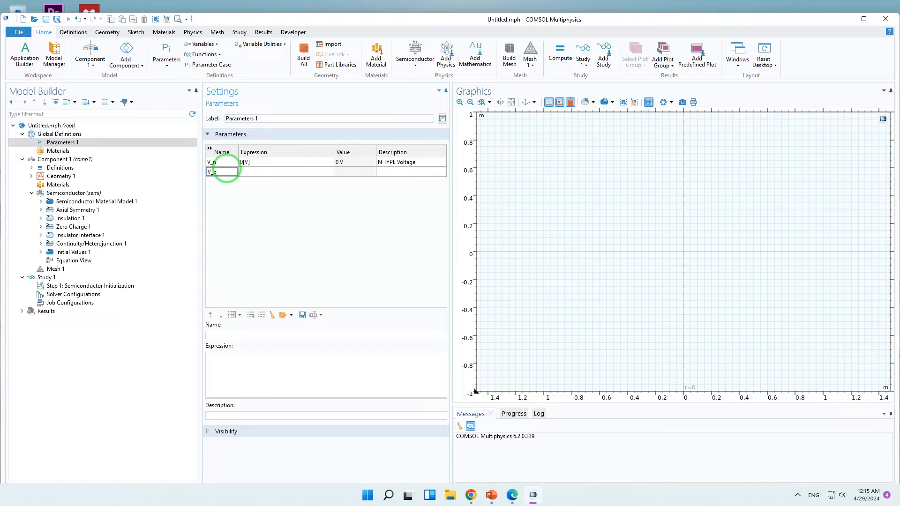
left_click(249, 174)
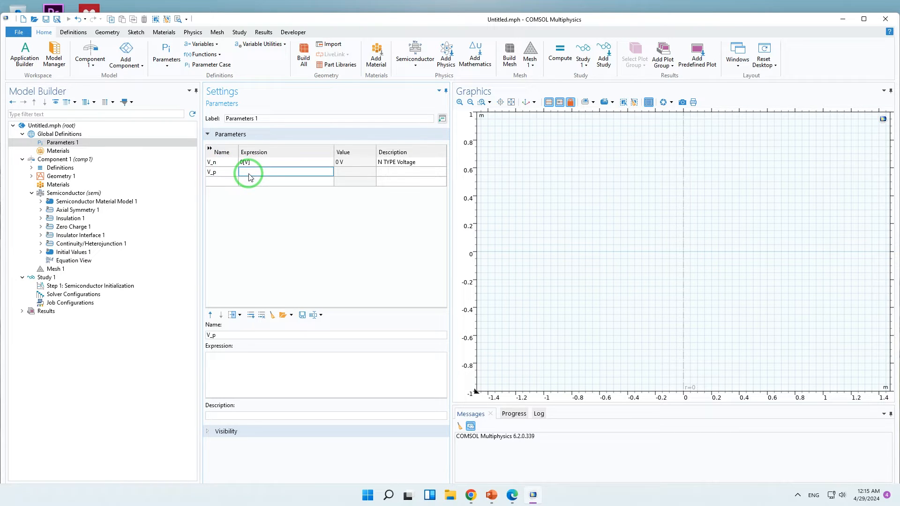
type("1.5")
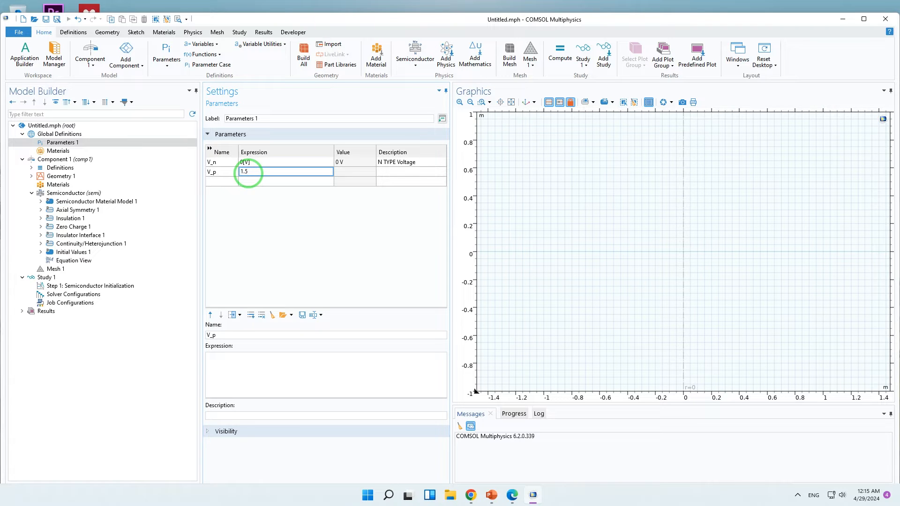
type("[V")
left_click(343, 172)
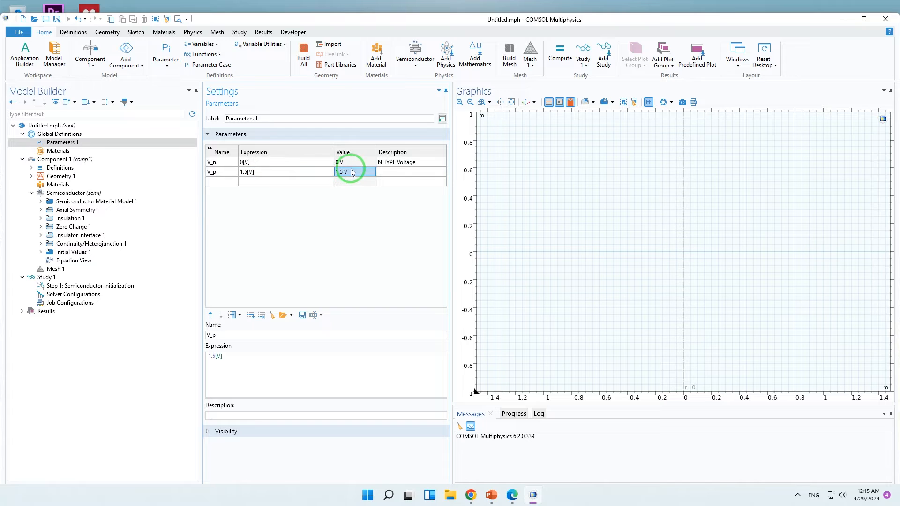
left_click(404, 178)
type("P")
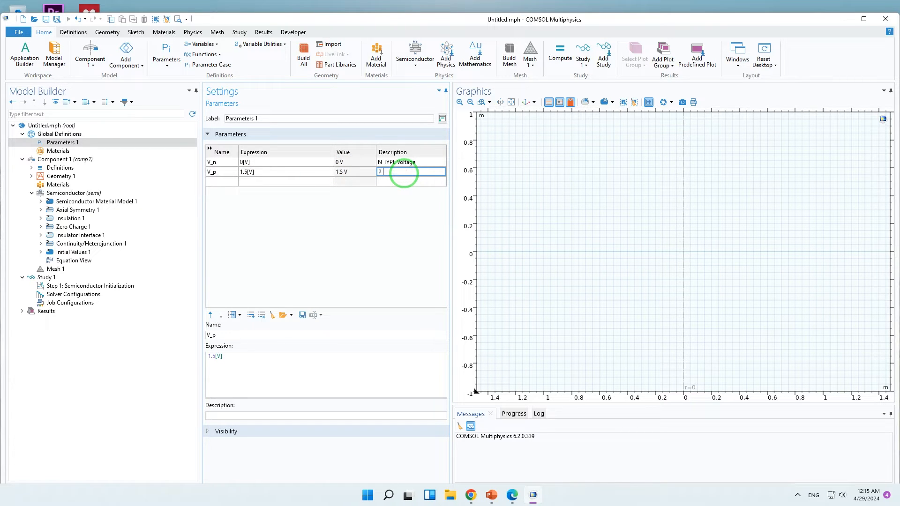
type(" TYPE Voltage")
Step: Add the global parameter w_dom with the expression 25[um] and the description "domain width"
left_click(220, 184)
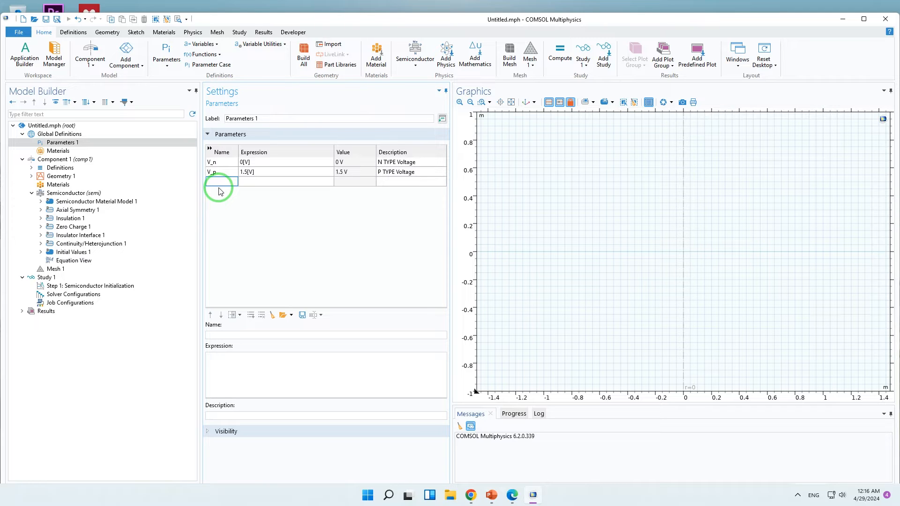
type("w_dom")
left_click(264, 182)
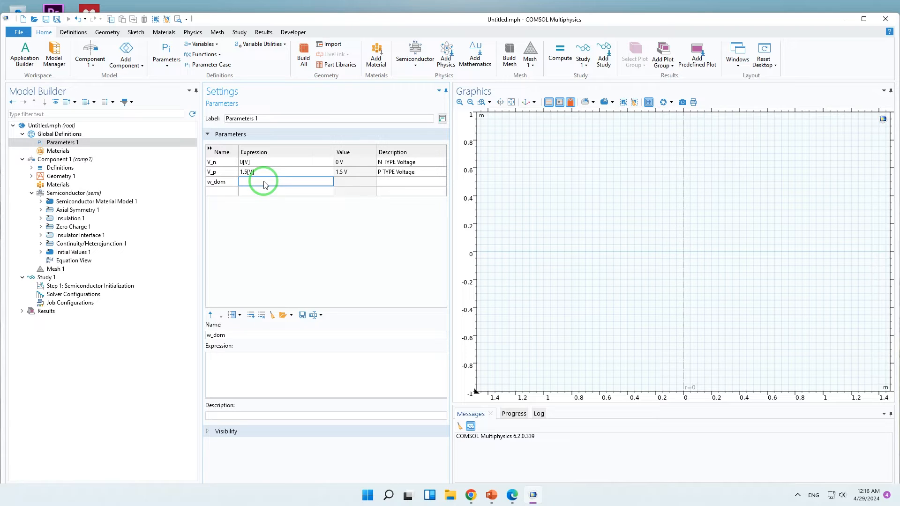
type("25[]")
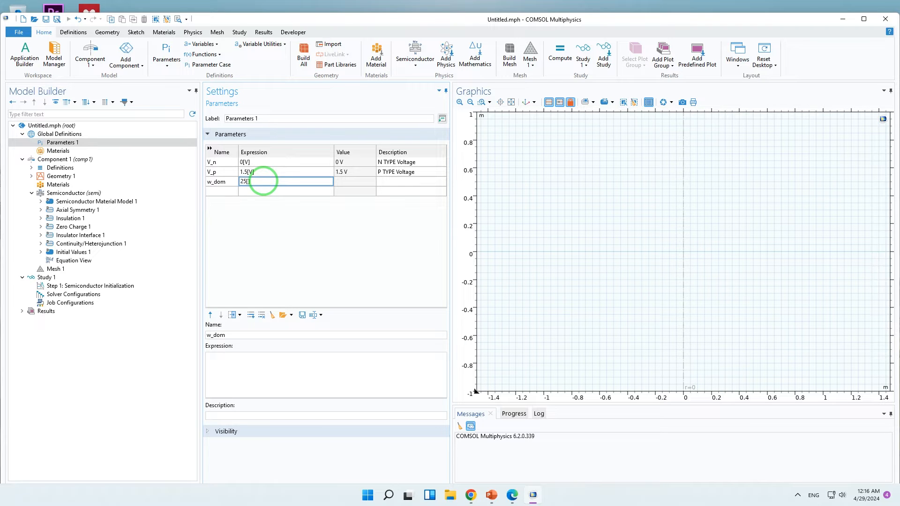
type("um")
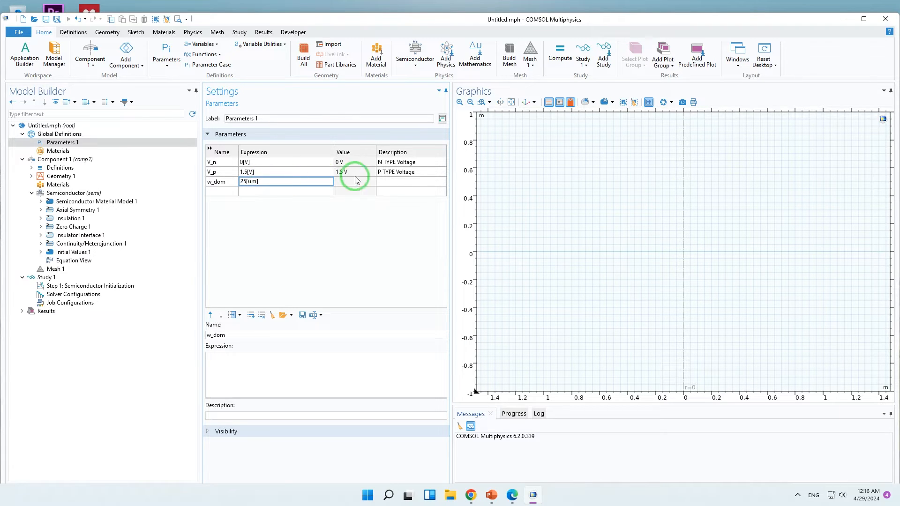
left_click(382, 181)
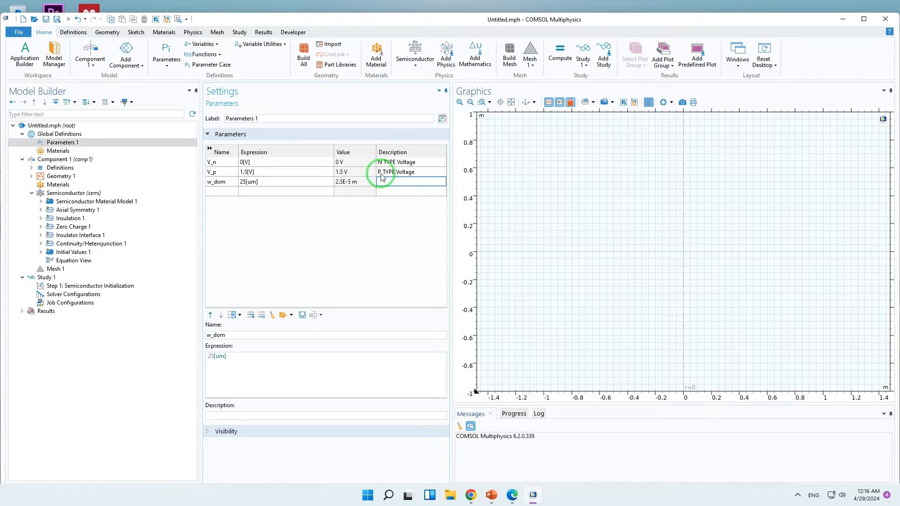
type("domain")
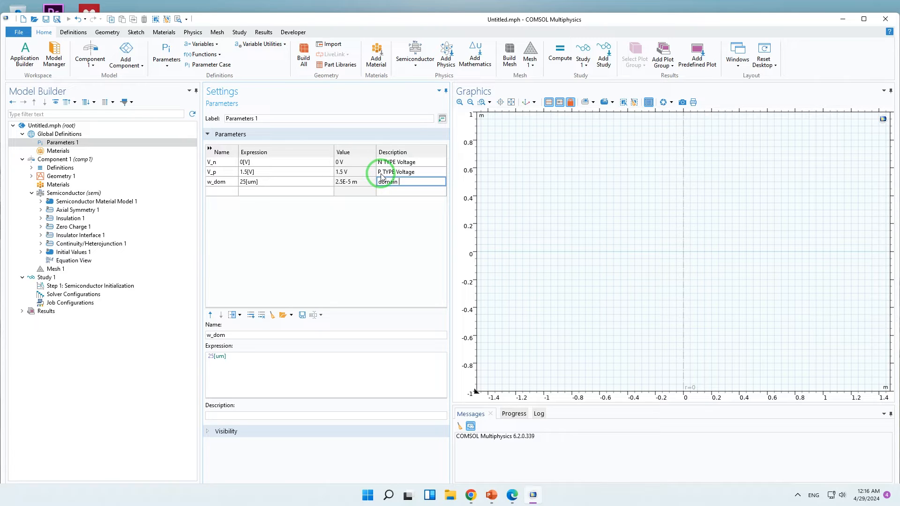
type(" width")
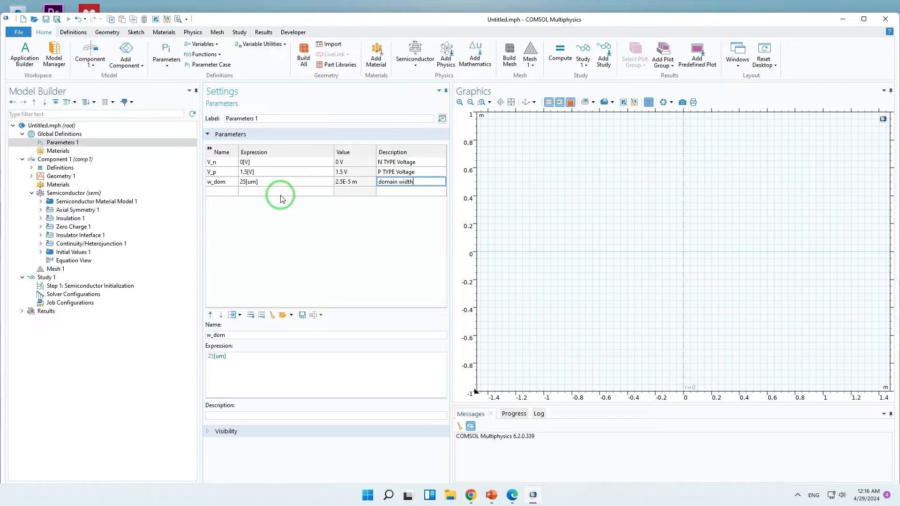
Step: Add the global parameter h_dom with the expression 10[um]
left_click(230, 193)
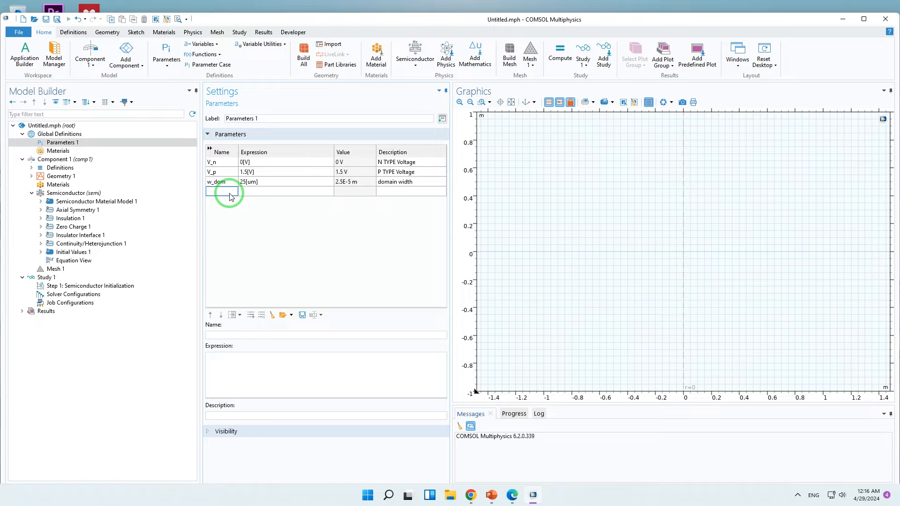
type("h_dom")
left_click(270, 192)
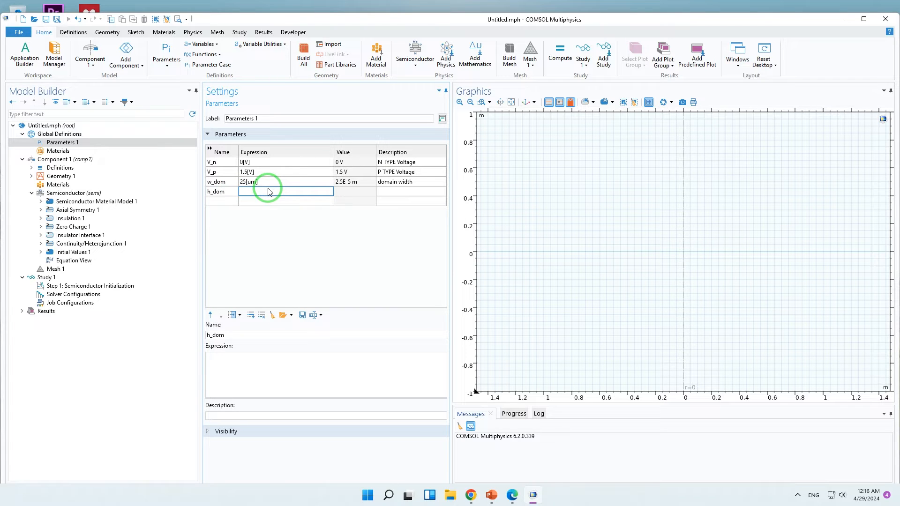
type("10")
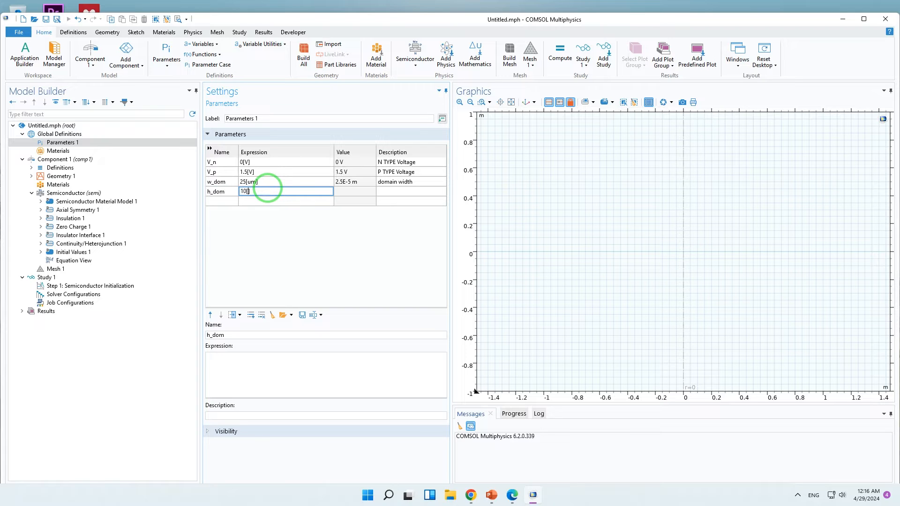
type("[um")
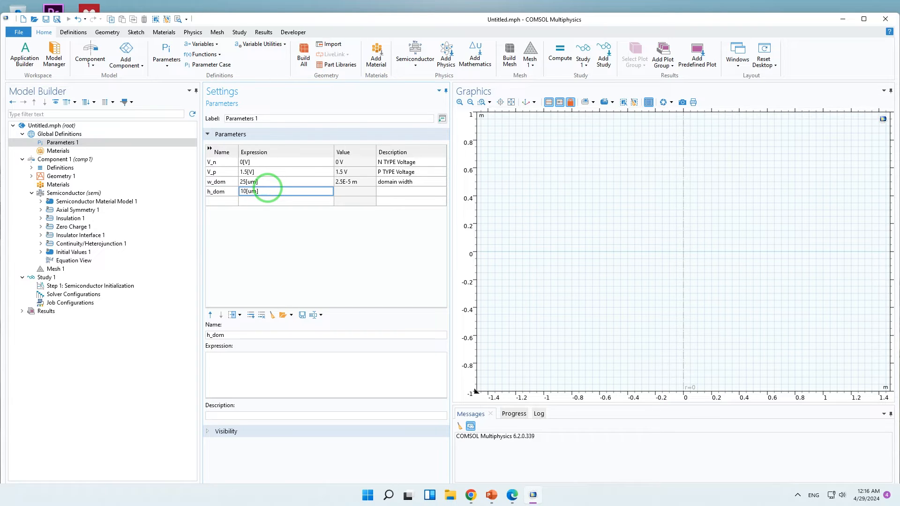
Step: Give the h_dom parameter the description "domain height"
left_click(381, 194)
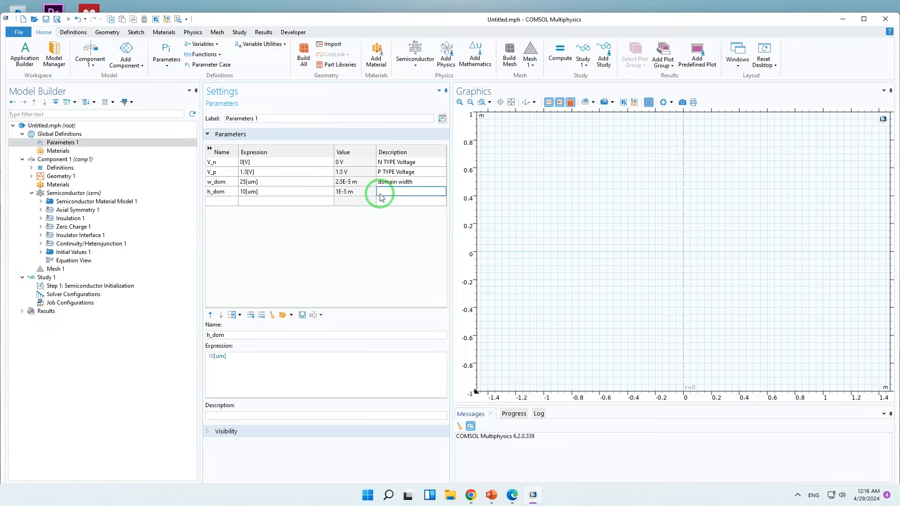
type("do")
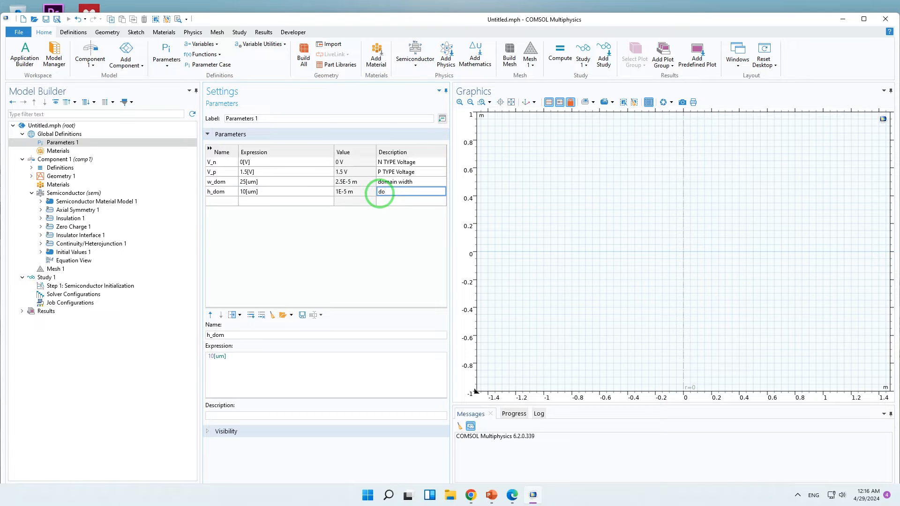
type("main ")
type("g")
type("h")
type("ieght")
key("BackSpace")
key("BackSpace")
key("BackSpace")
key("BackSpace")
type("ht")
Step: Add the global parameter w_con_n with the expression w_dom/5
left_click(218, 203)
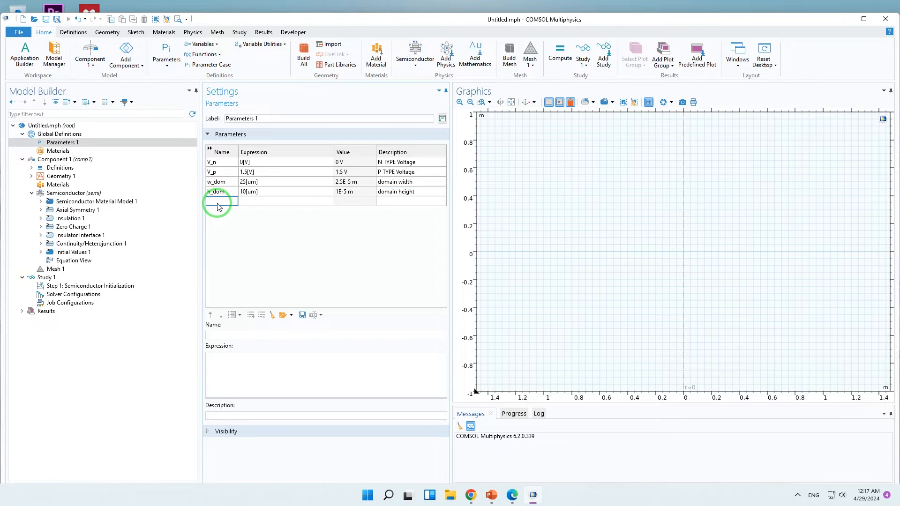
type("w_con")
type("_n")
left_click(252, 202)
type("w")
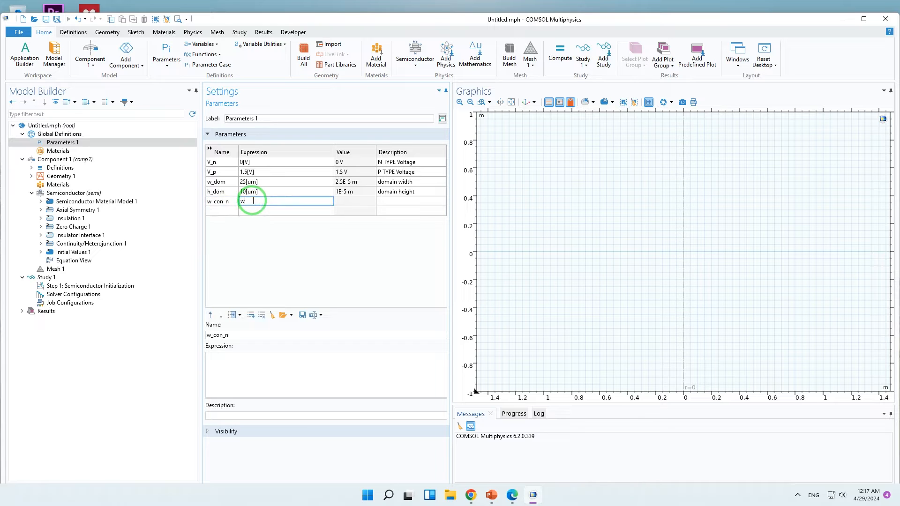
type("_dom/5")
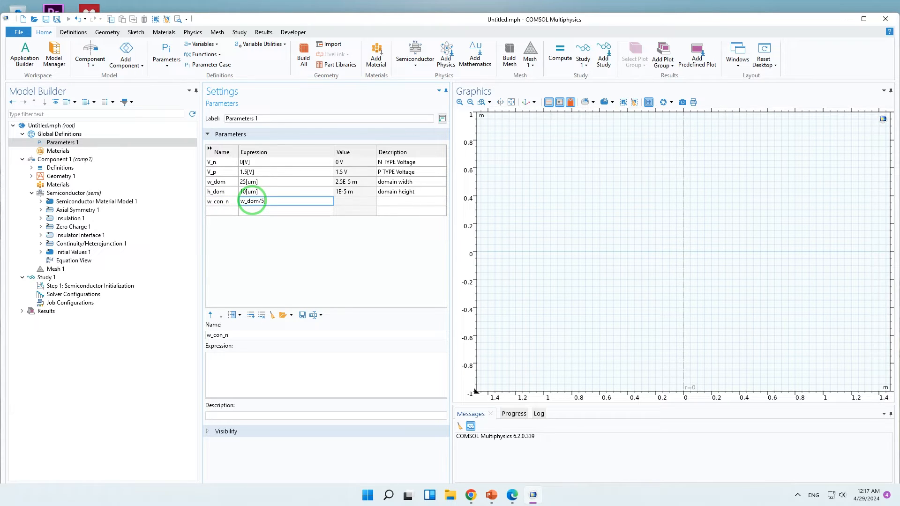
Step: Add the global parameter h_con_n with the expression h_dom/5
left_click(221, 212)
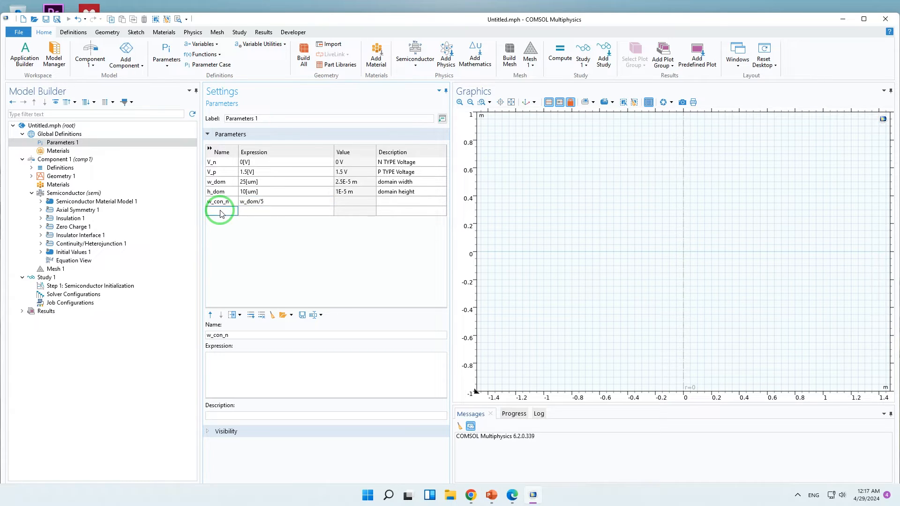
type("h_con_n")
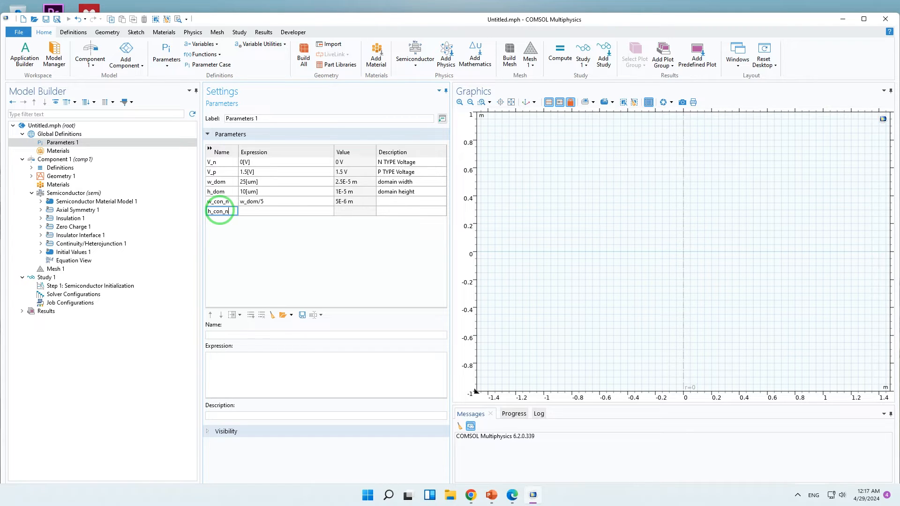
left_click(257, 211)
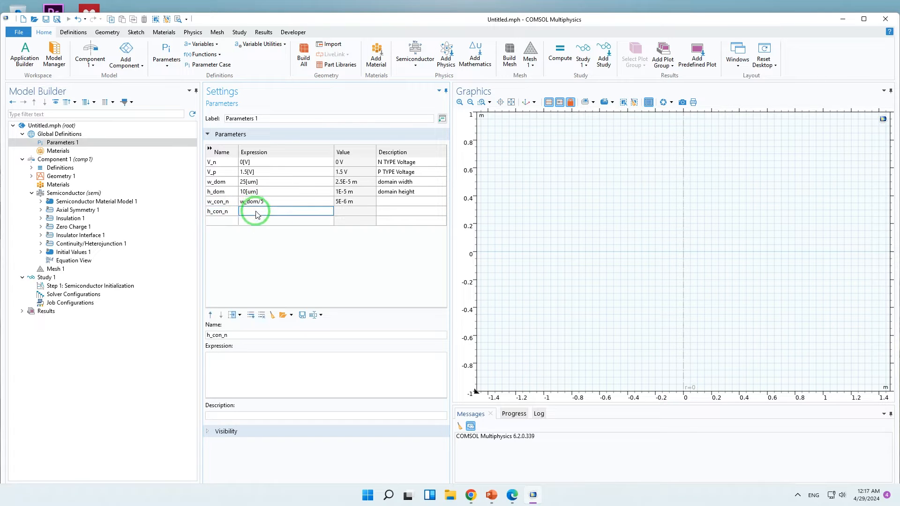
type("h_")
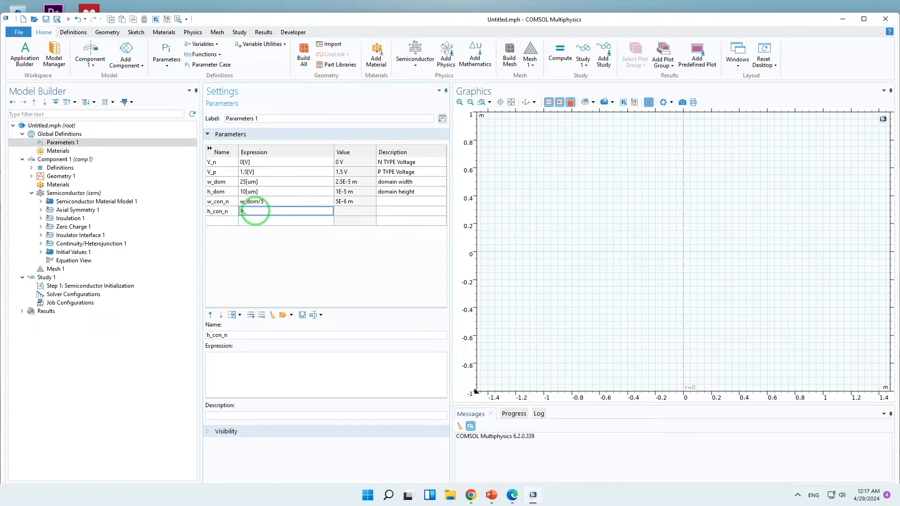
type("dom/5")
Step: Add the global parameter w_con_p with the expression w_dom/10
left_click(212, 224)
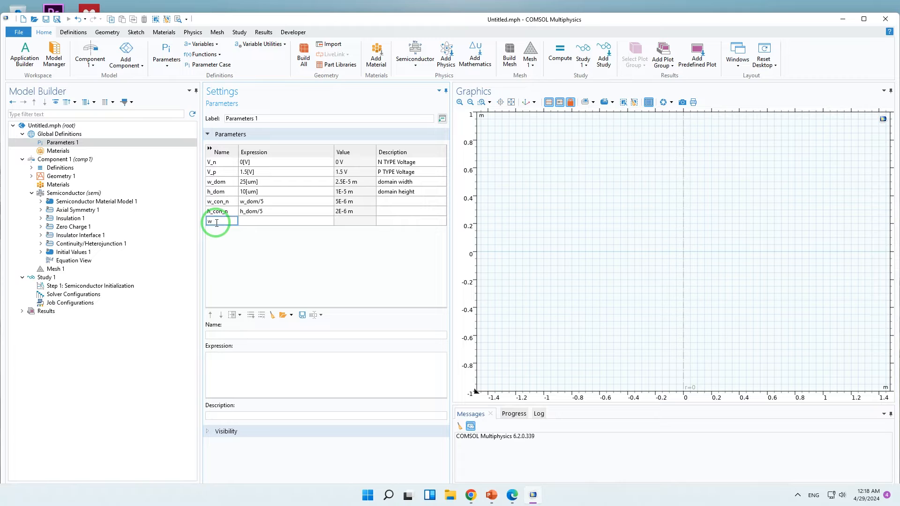
type("w_con_p")
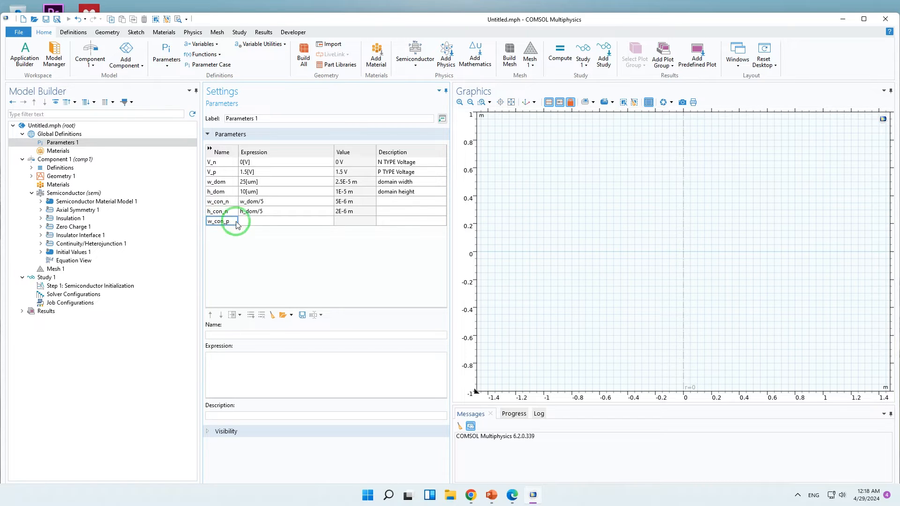
left_click(256, 224)
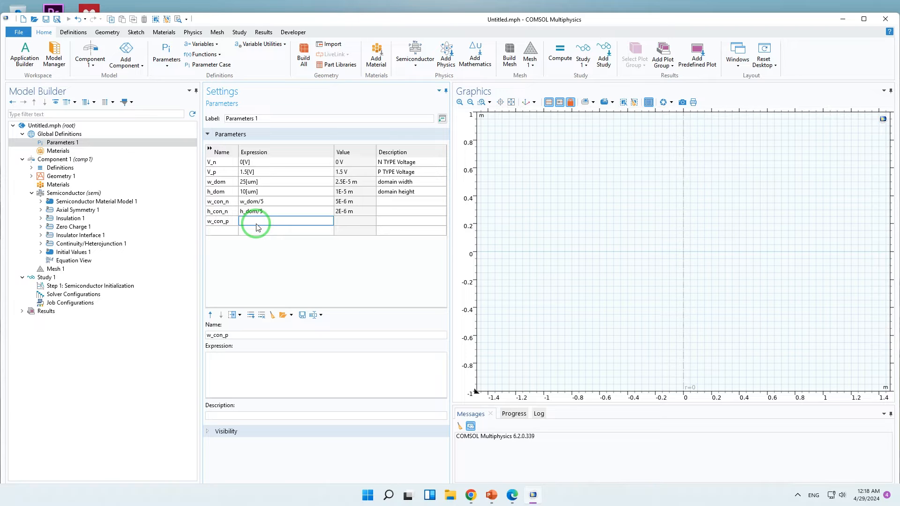
type("w")
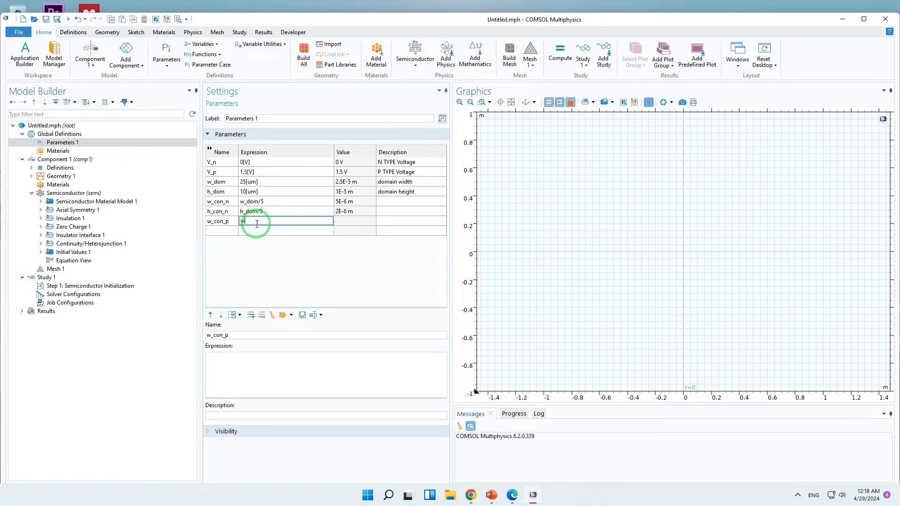
type("_dom/10")
Step: Add the global parameter h_p with the expression h_dom/4
left_click(217, 231)
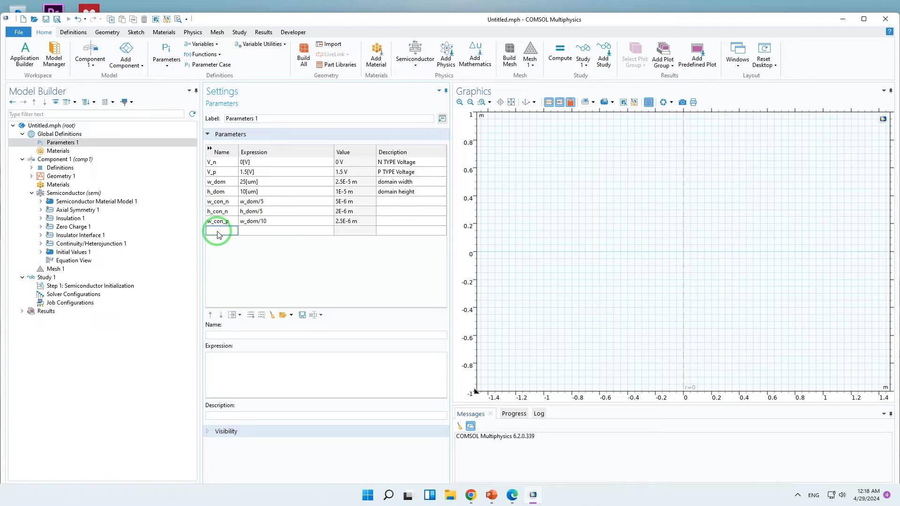
type("h_p")
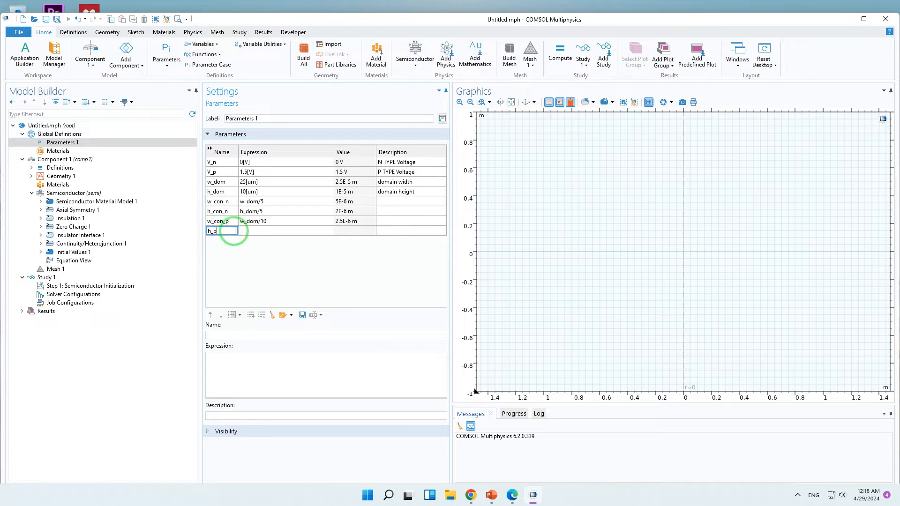
left_click(253, 233)
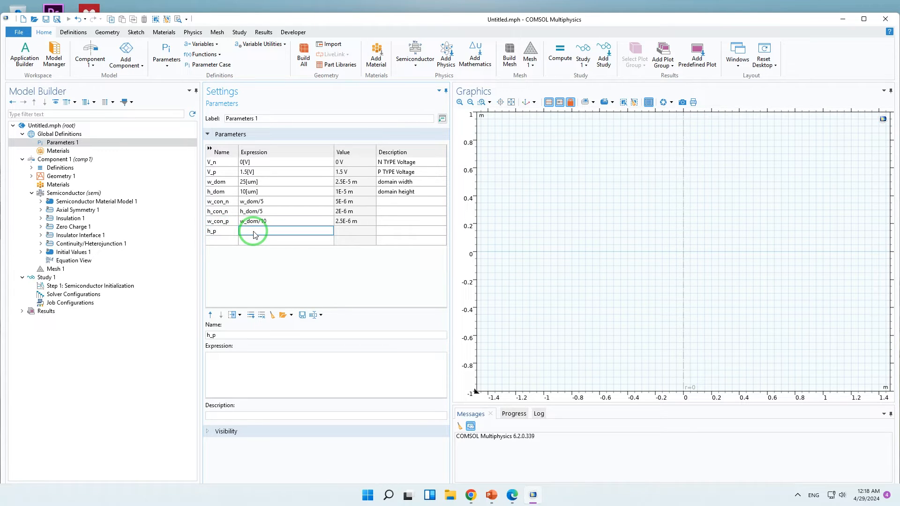
type("h")
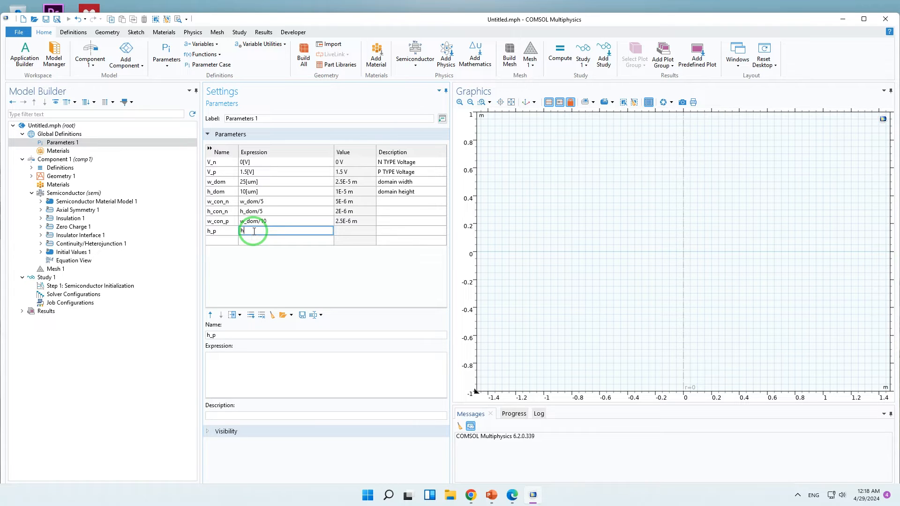
type("_dom/4")
Step: Add the global parameter r_fill with the expression 0.25[um] and the description "fillet radius"
left_click(212, 241)
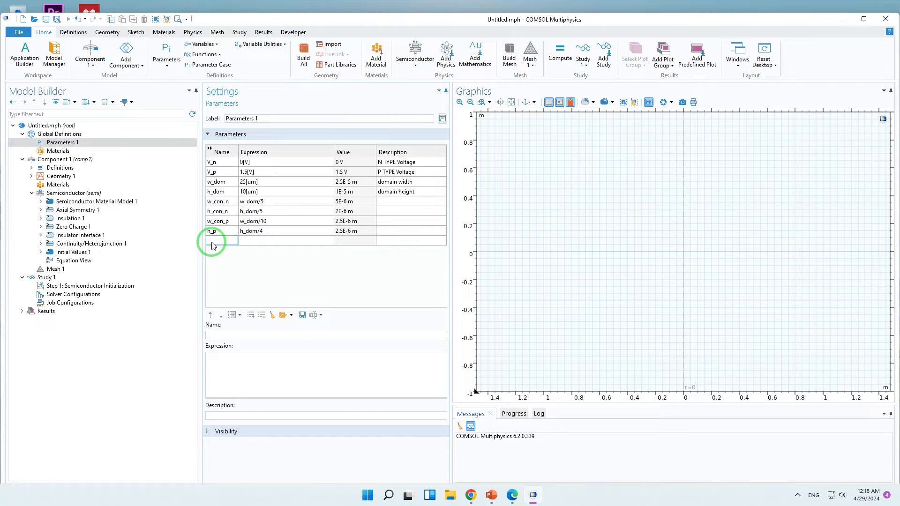
type("r_fill")
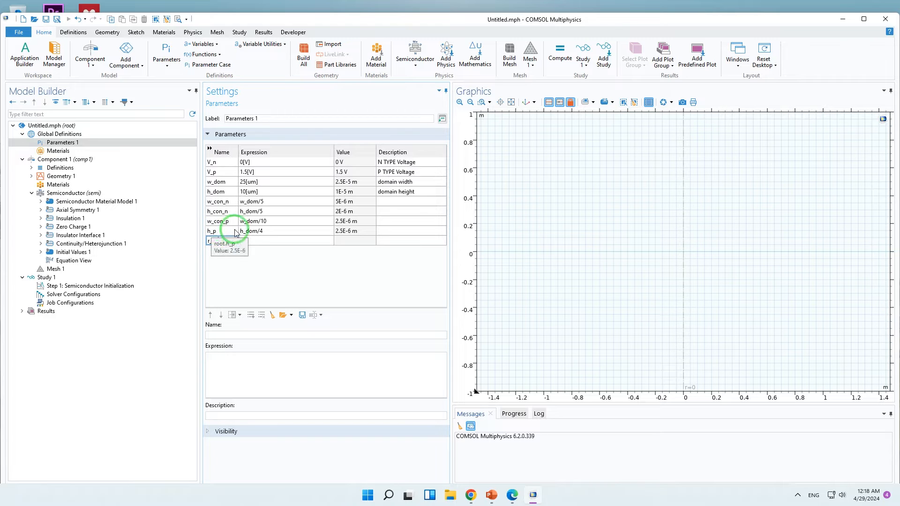
left_click(248, 241)
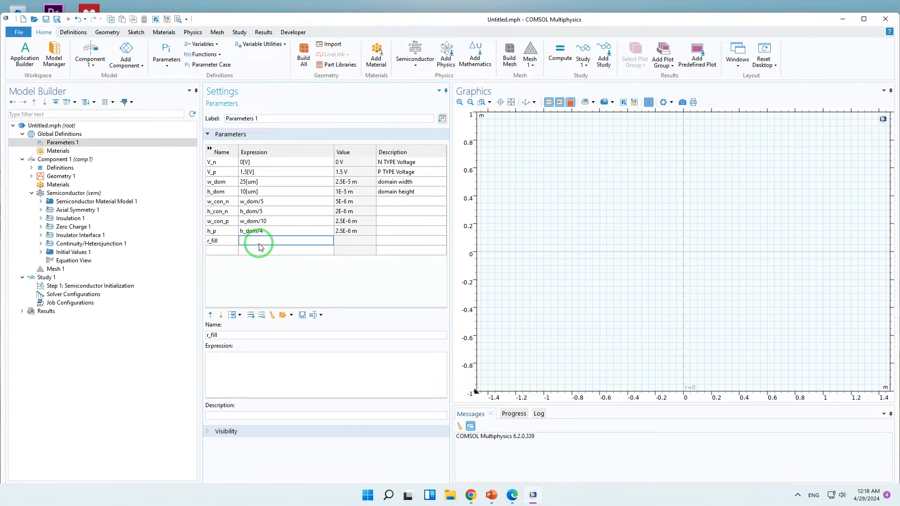
type("0")
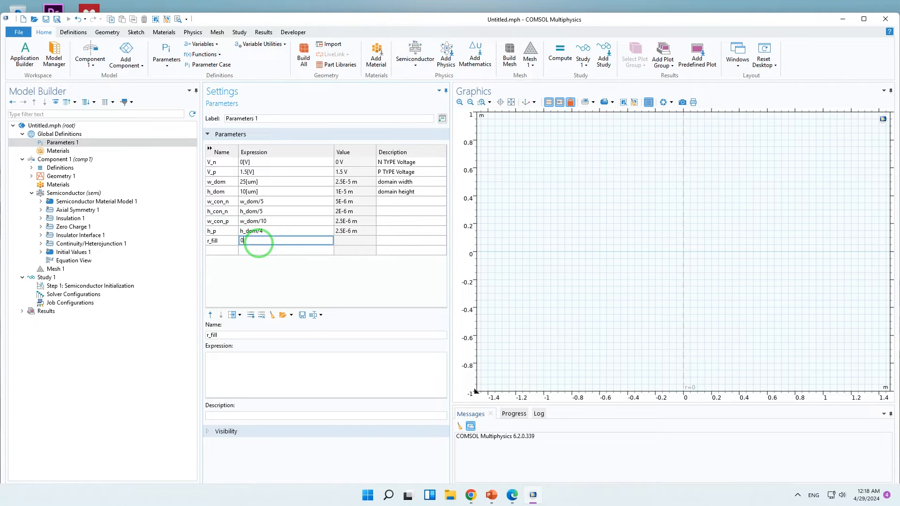
type(".25[um")
left_click(386, 243)
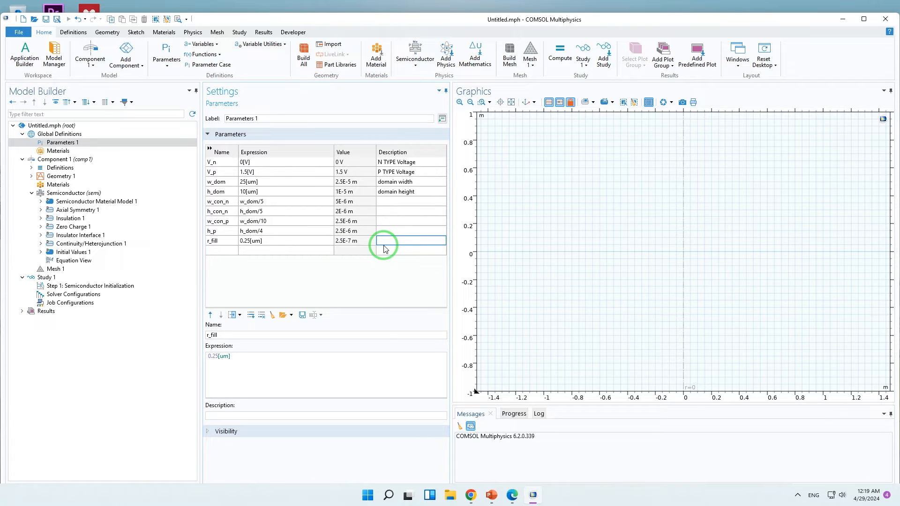
type("fillet ")
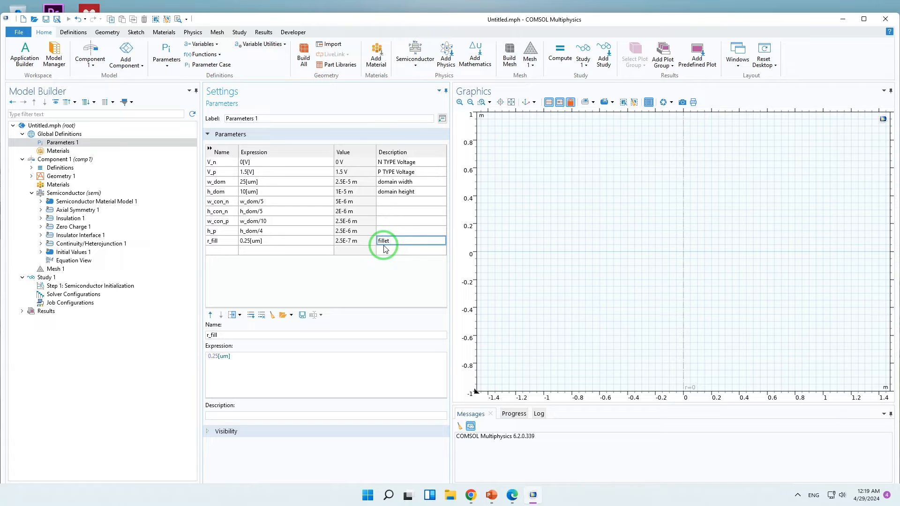
type("radius")
left_click(331, 232)
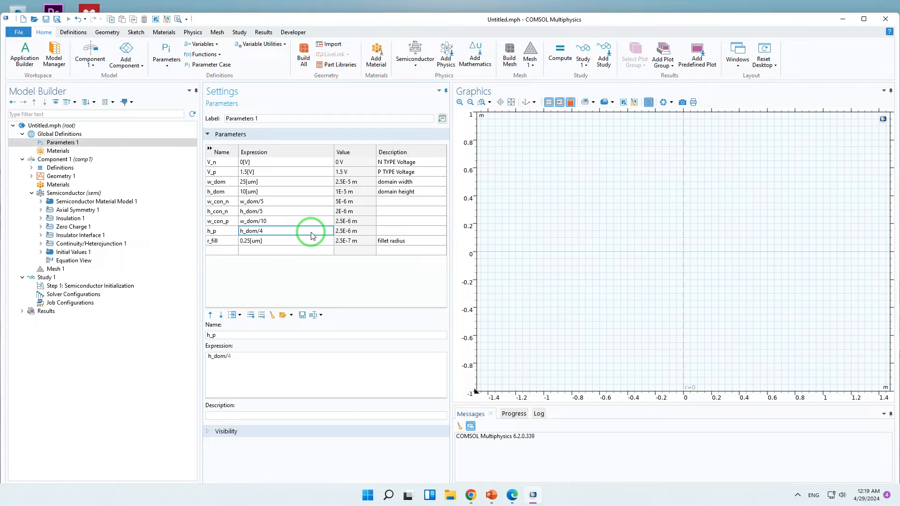
Step: Set the length unit of Geometry 1 to µm
left_click(32, 177)
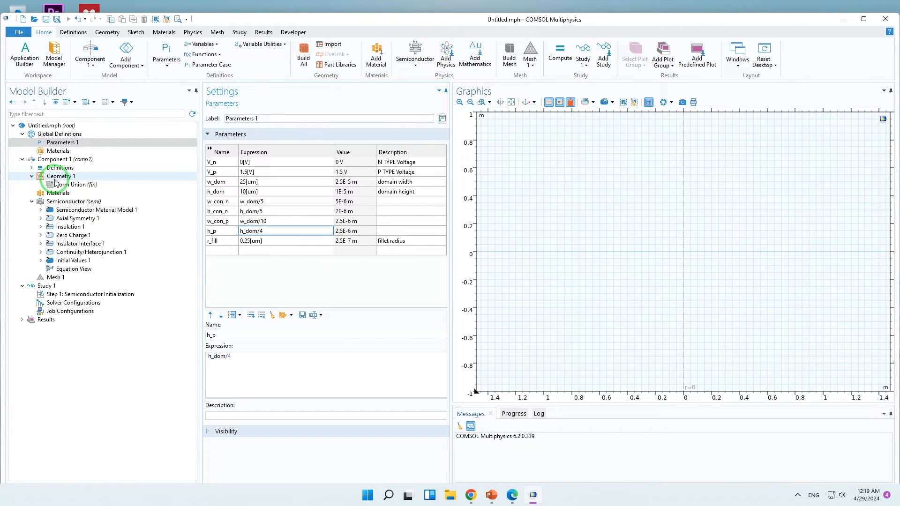
left_click(56, 180)
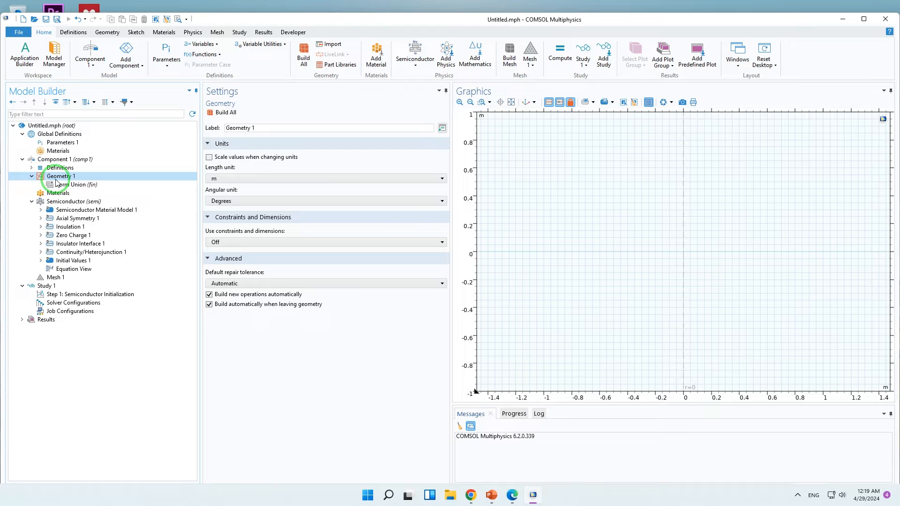
left_click(257, 184)
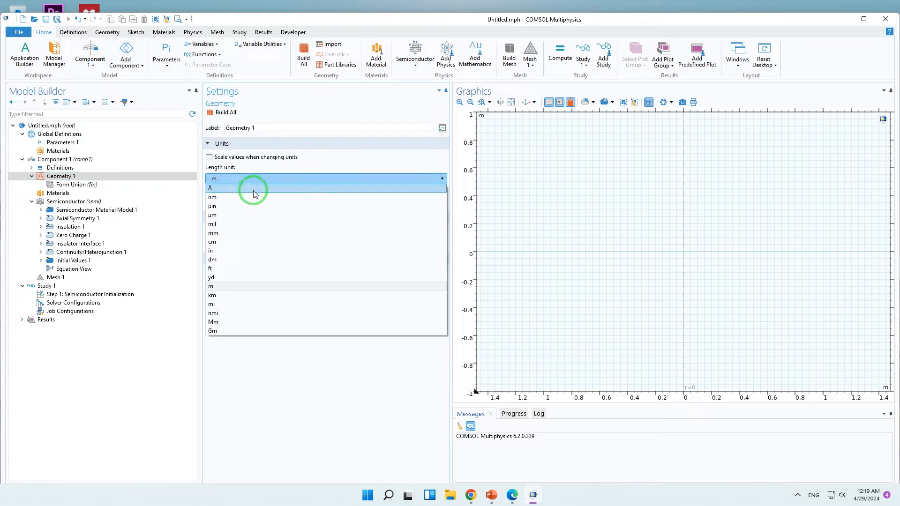
left_click(246, 215)
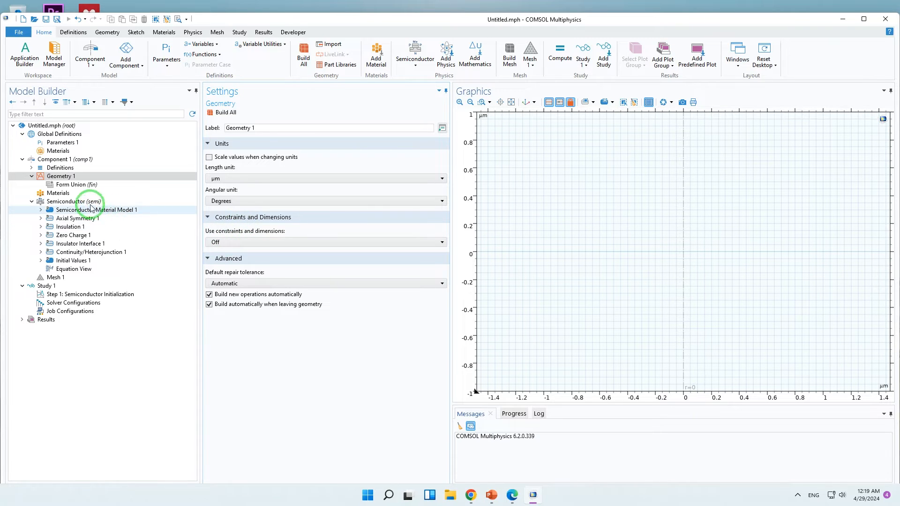
Step: Add a rectangle to Geometry 1 with width w_dom and height h_dom, and build it
left_click(63, 177)
right_click(63, 183)
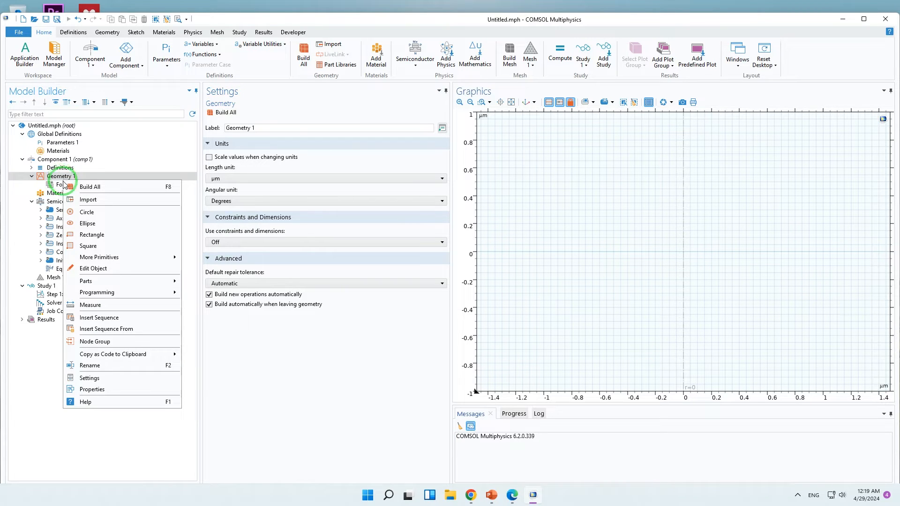
left_click(92, 234)
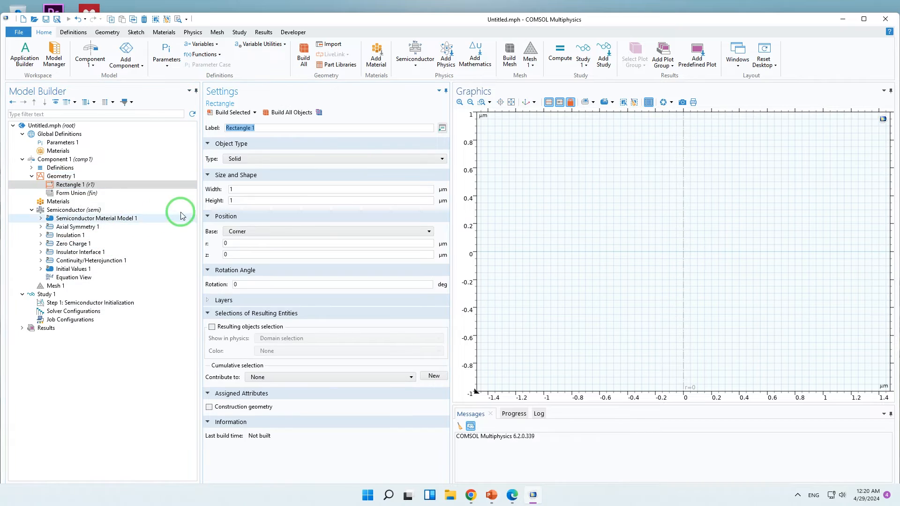
left_click(246, 198)
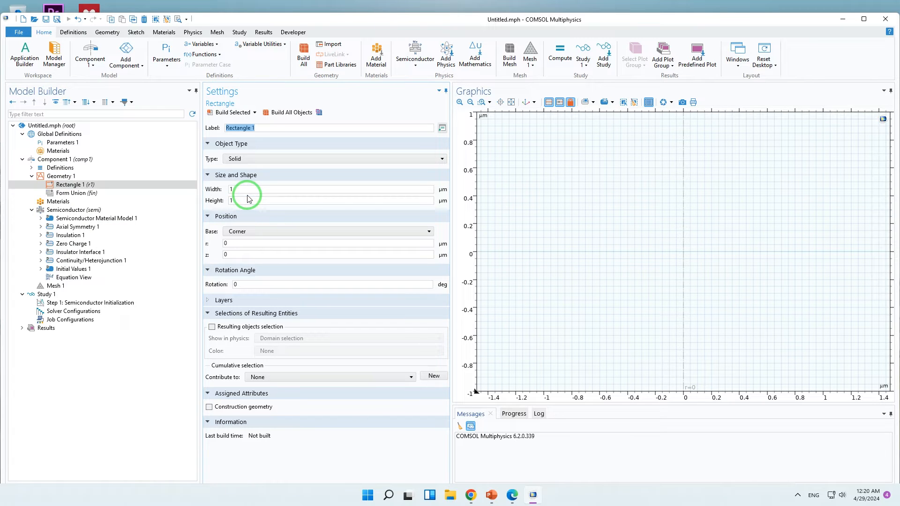
left_click_drag(233, 190, 221, 191)
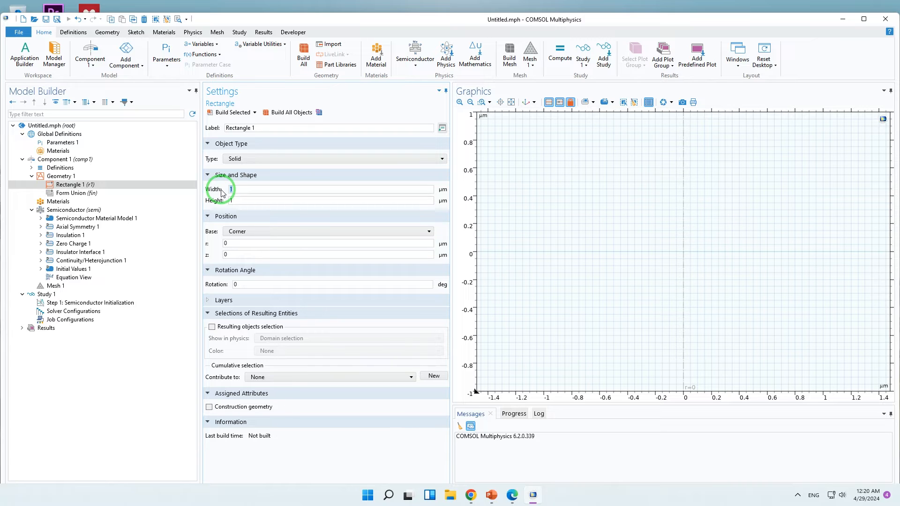
type("w_dom")
double_click(252, 201)
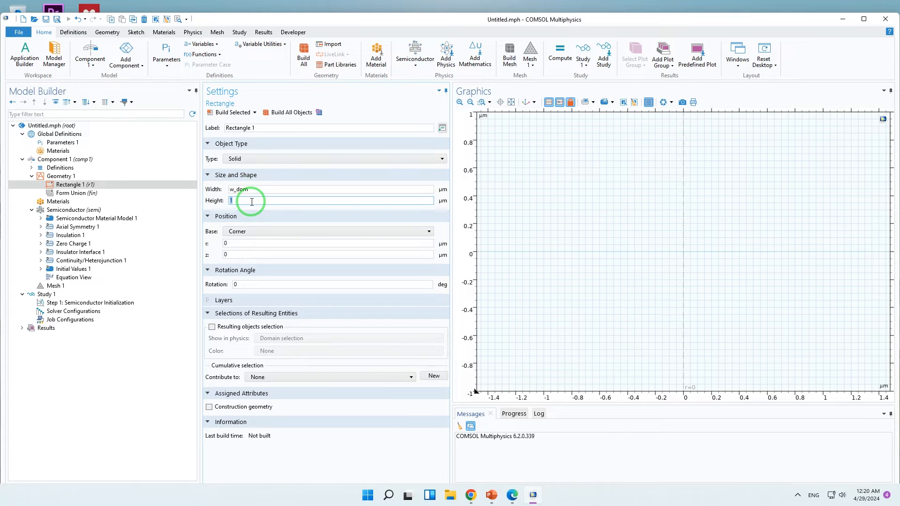
type("h_dom")
left_click(253, 242)
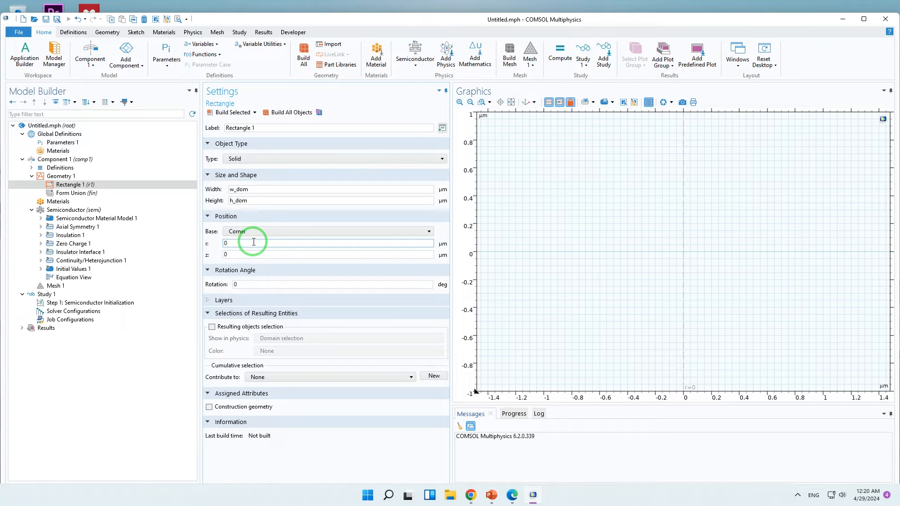
left_click(227, 115)
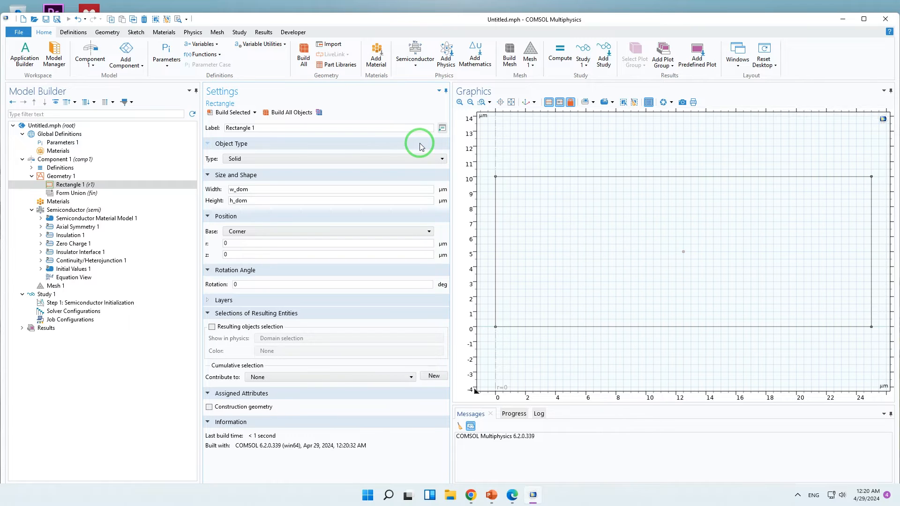
Step: Add a second rectangle to Geometry 1 with width w_con_n and height h_con_n
left_click(112, 178)
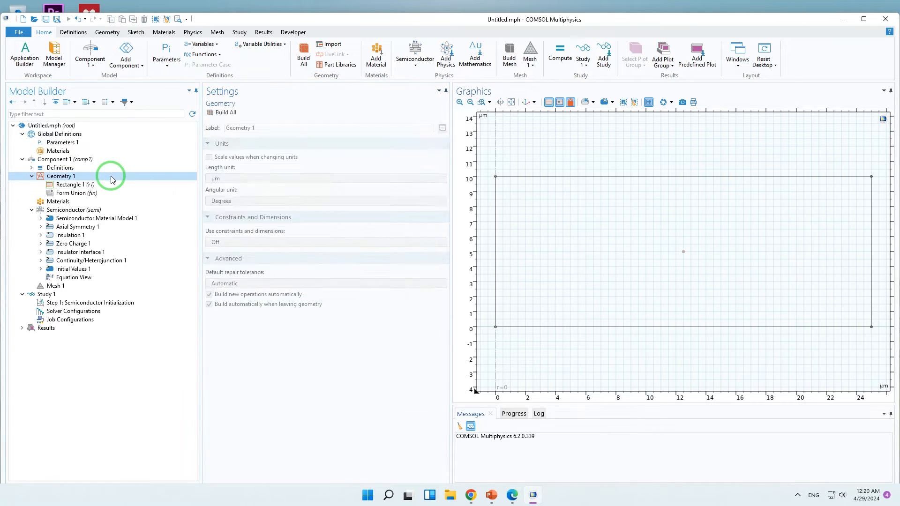
right_click(111, 177)
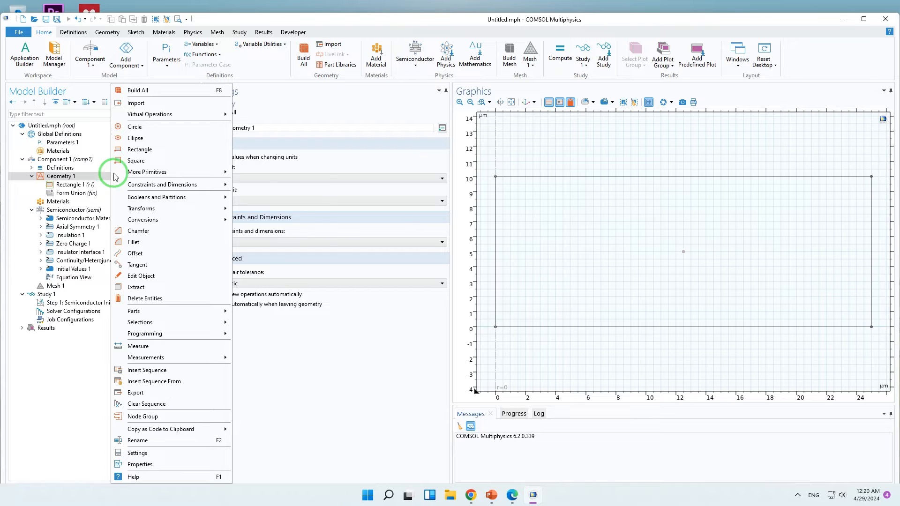
left_click(137, 150)
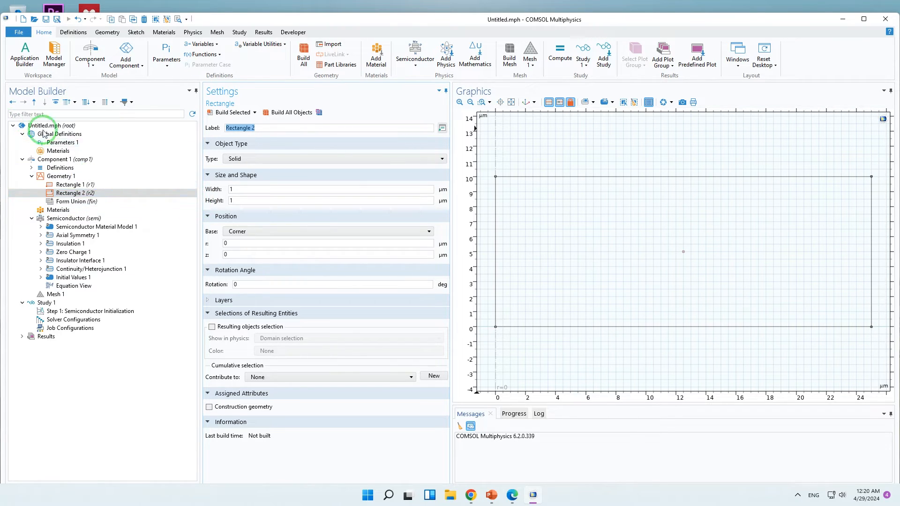
double_click(232, 189)
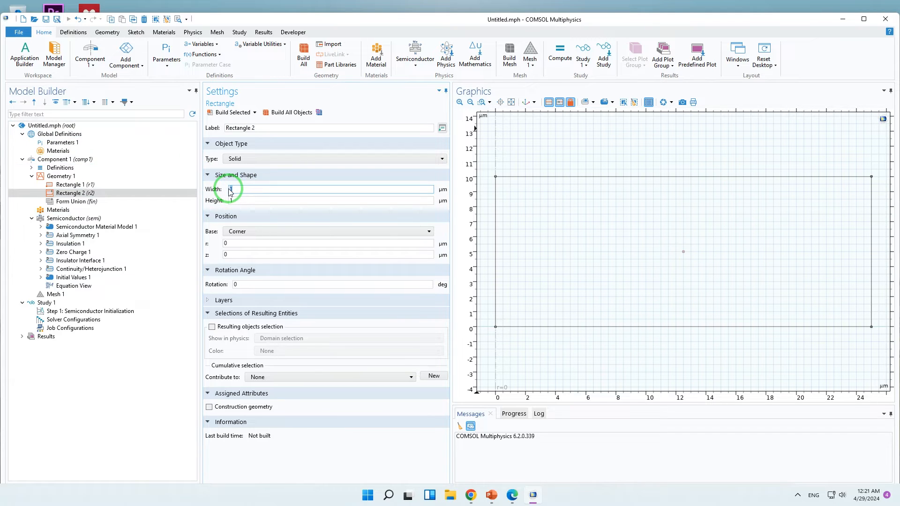
type("w_con_n")
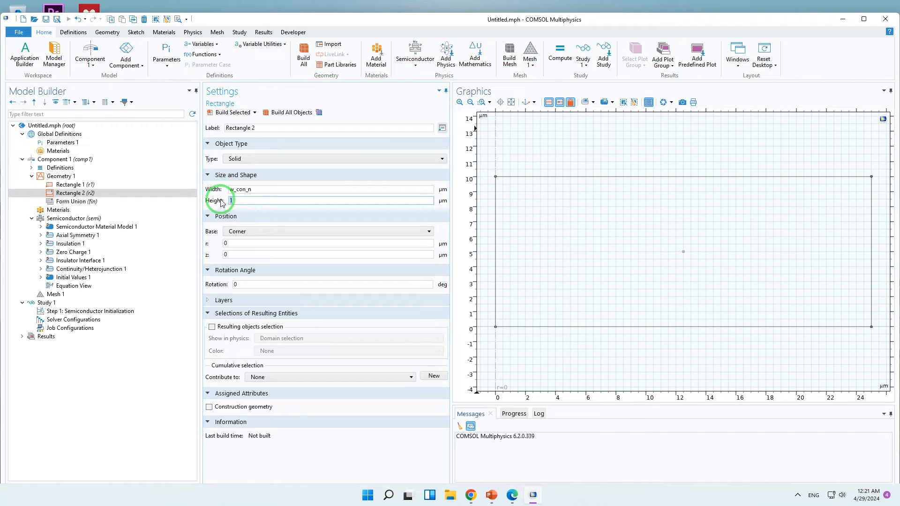
double_click(241, 200)
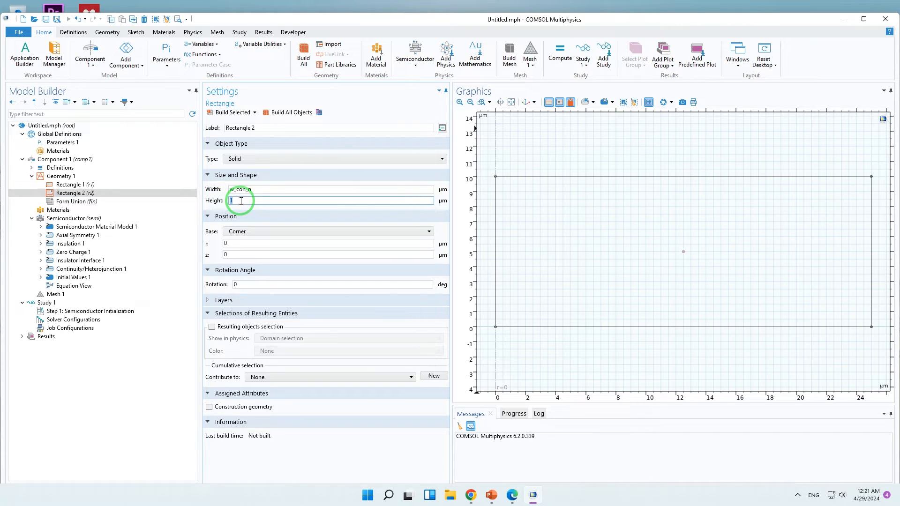
type("h_con_n")
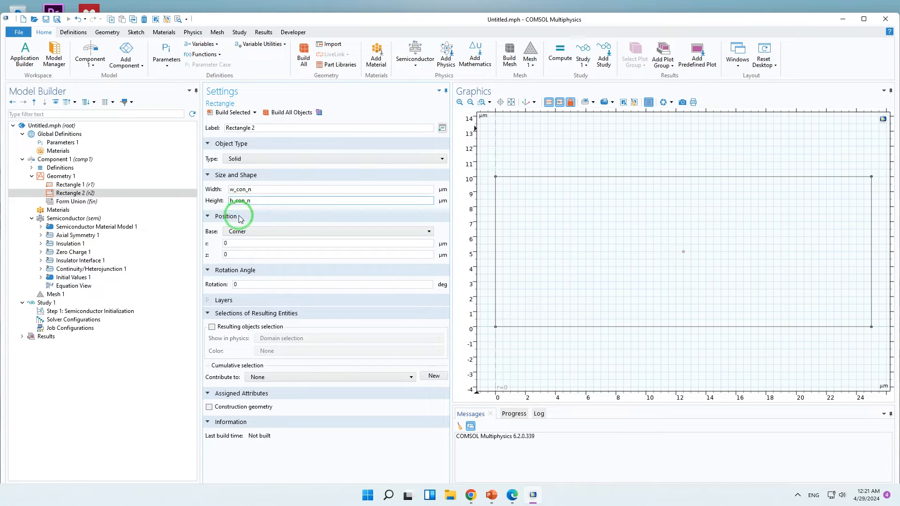
Step: Set the second rectangle's corner r position to w_dom and build it
left_click(237, 245)
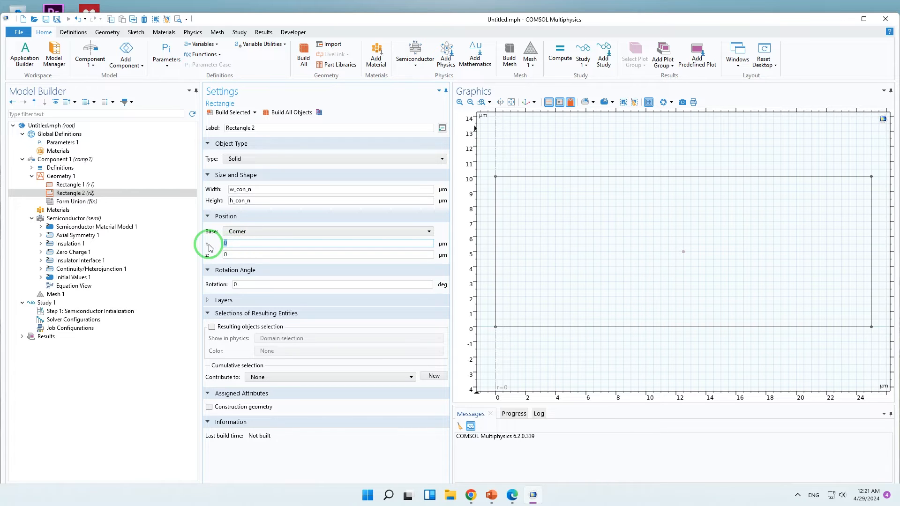
double_click(222, 243)
type("w")
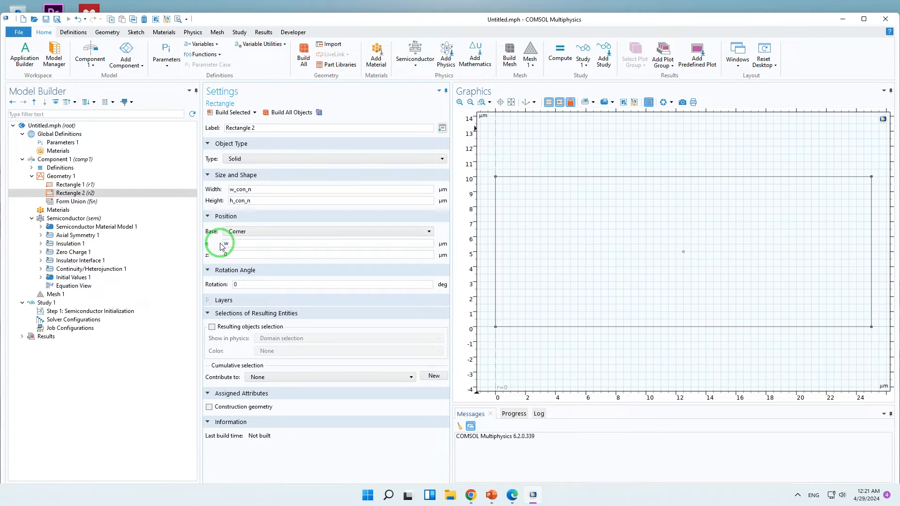
type("_dom")
left_click(240, 114)
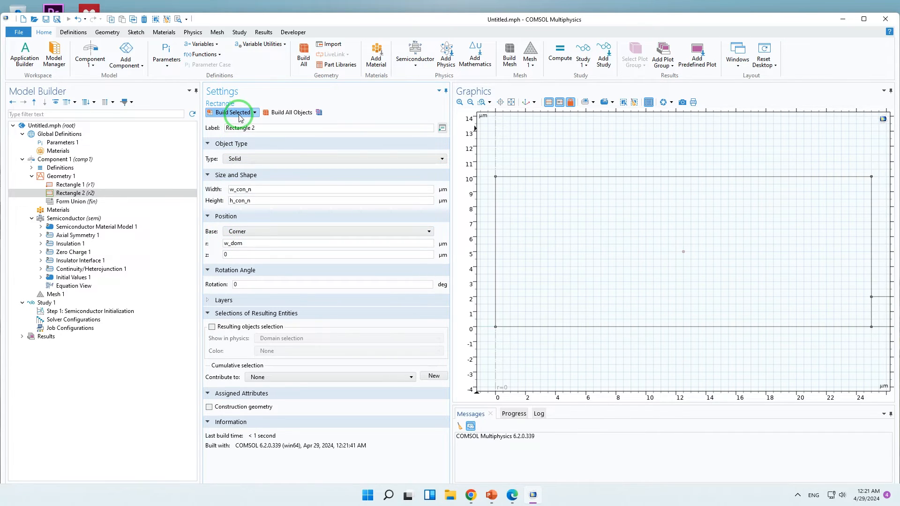
left_click(512, 104)
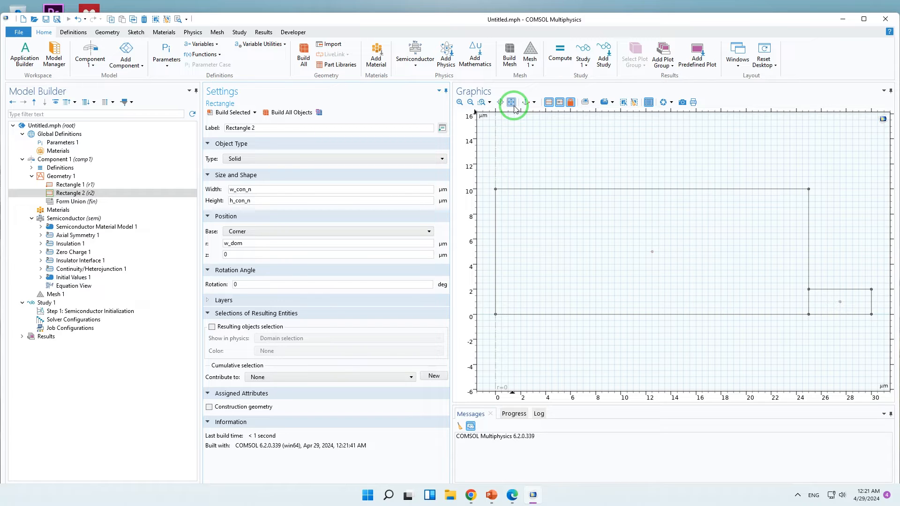
Step: Unite rectangles r1 and r2 with a Union that does not keep interior boundaries, and build all objects
left_click(112, 179)
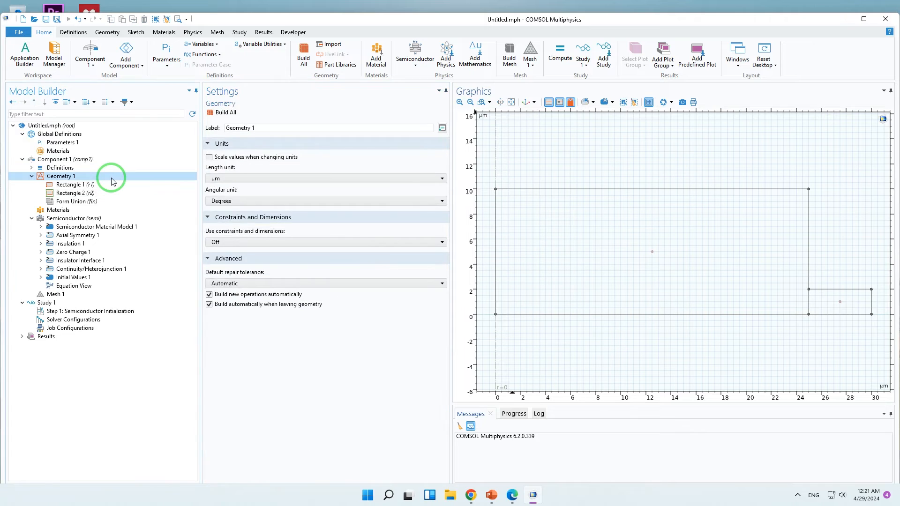
right_click(113, 182)
mouse_move(155, 197)
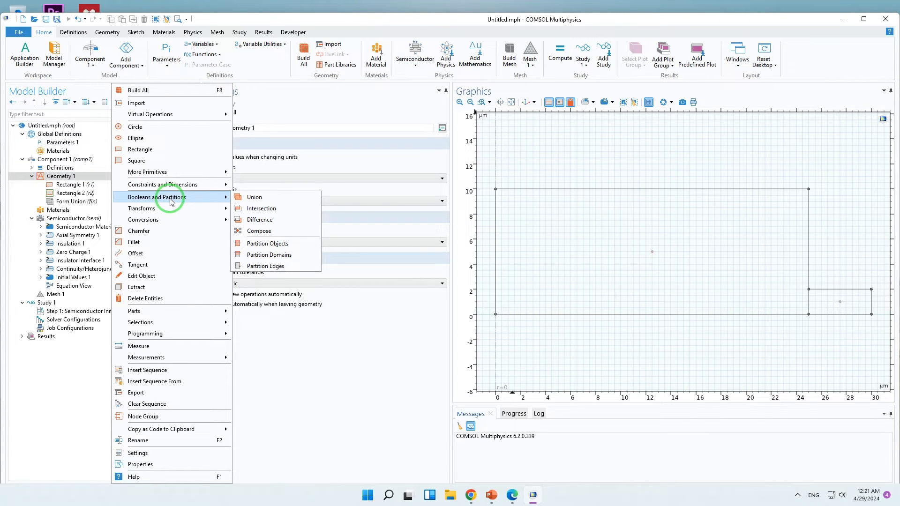
left_click(242, 197)
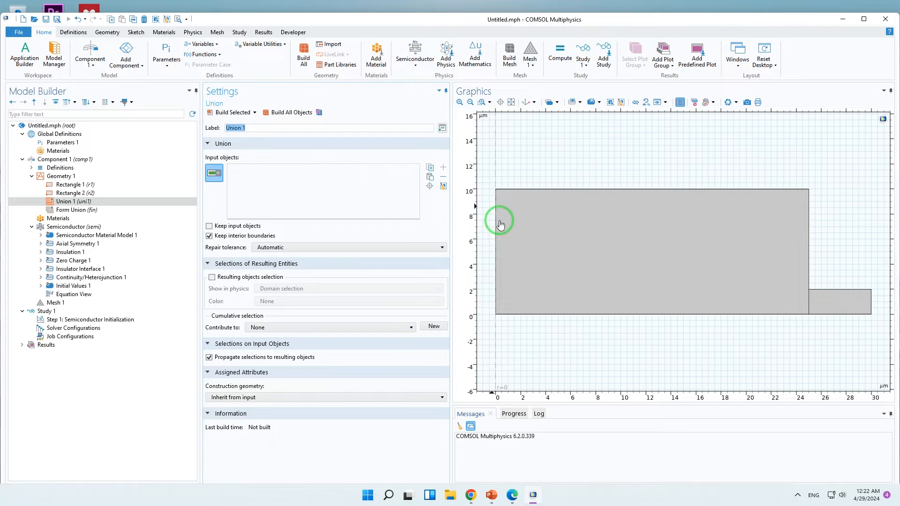
left_click(558, 227)
key("ctrl+a")
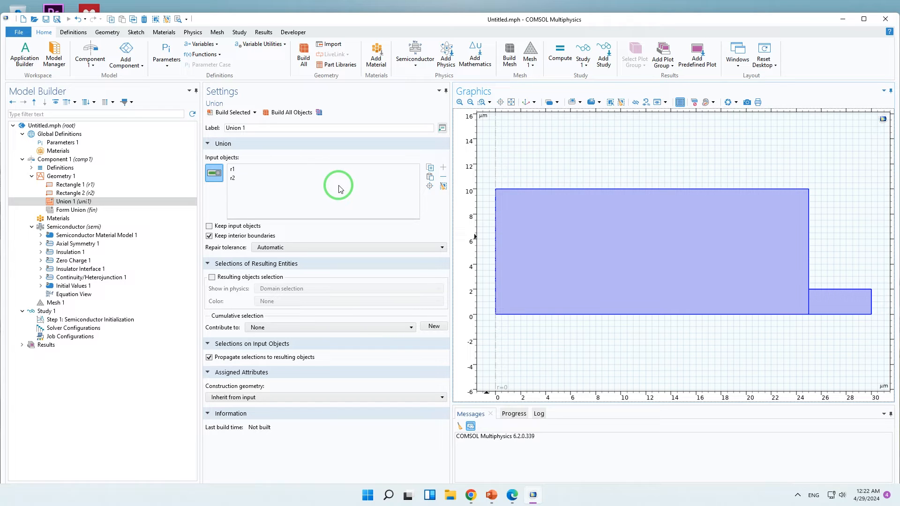
left_click(239, 237)
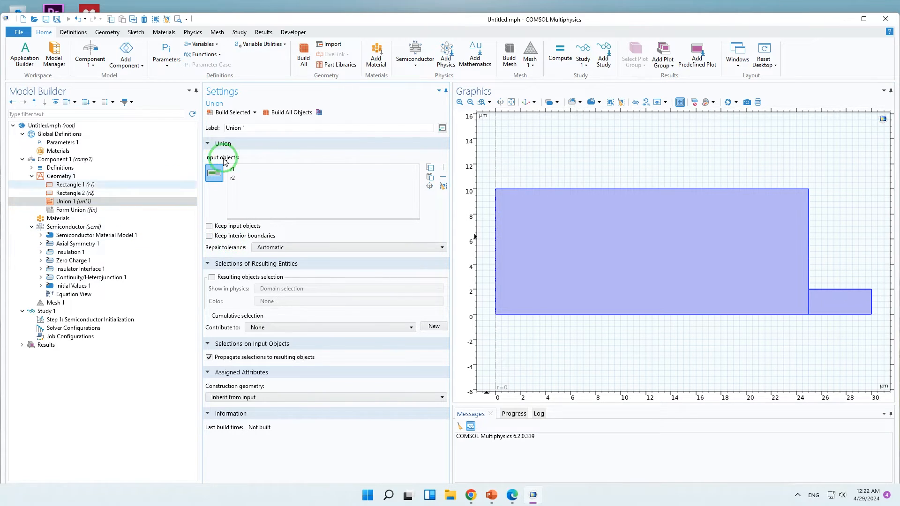
left_click(298, 115)
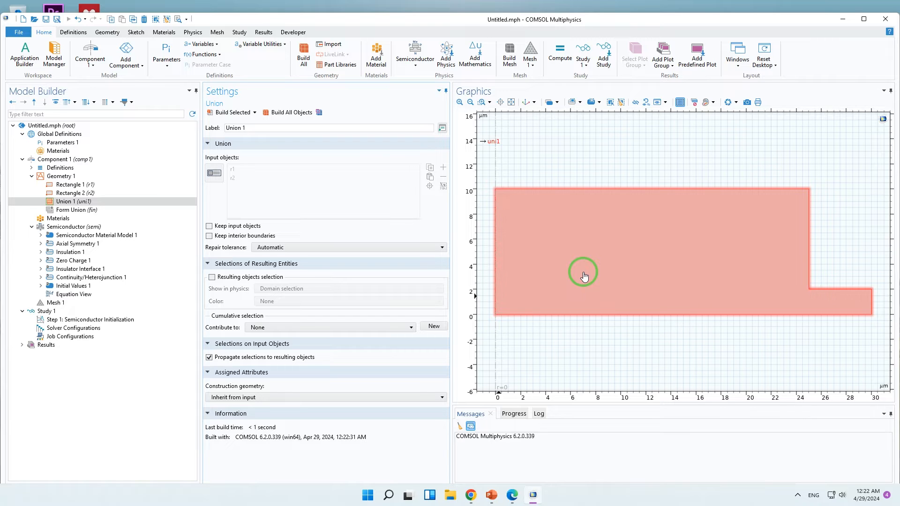
Step: Add a solid polygon to Geometry 1 and enter its first point at r 0 and z h_dom
left_click(130, 176)
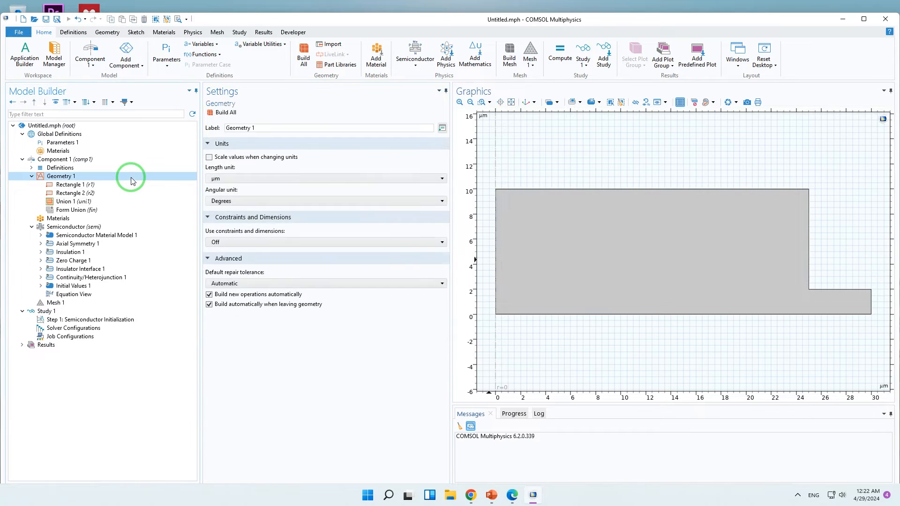
right_click(132, 179)
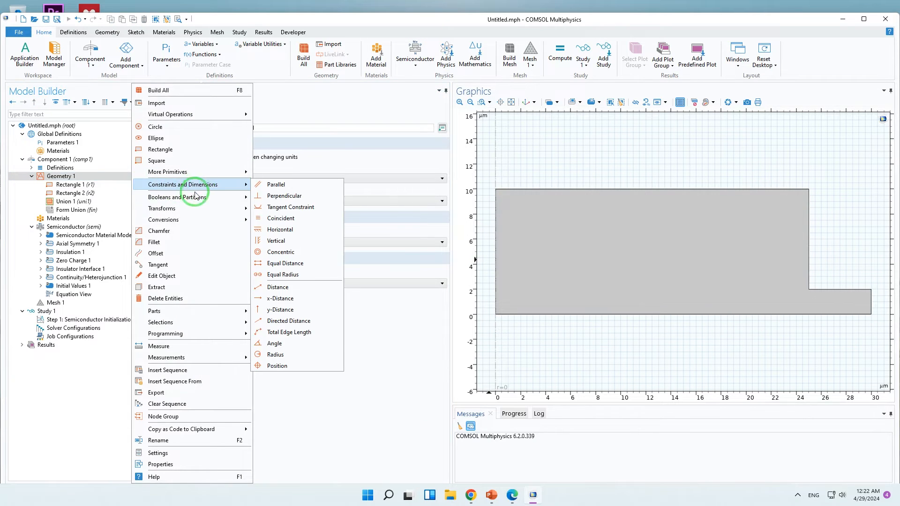
mouse_move(202, 209)
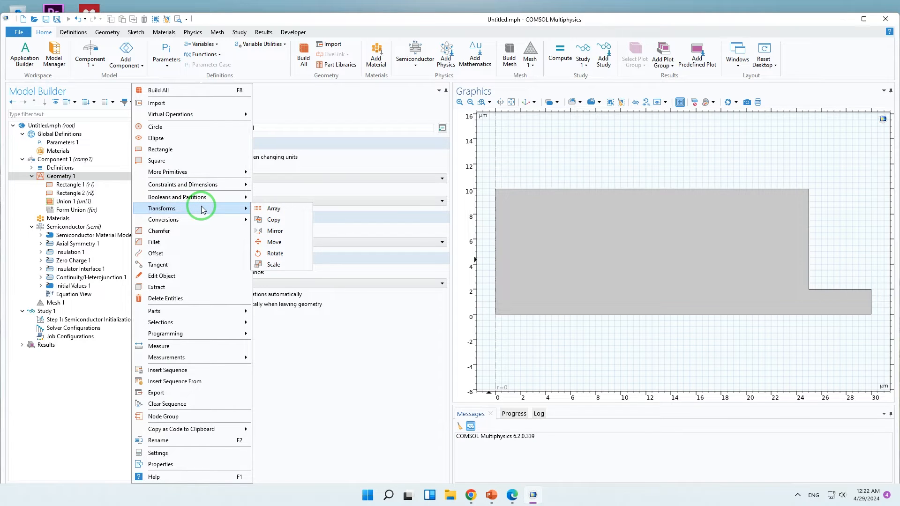
mouse_move(211, 176)
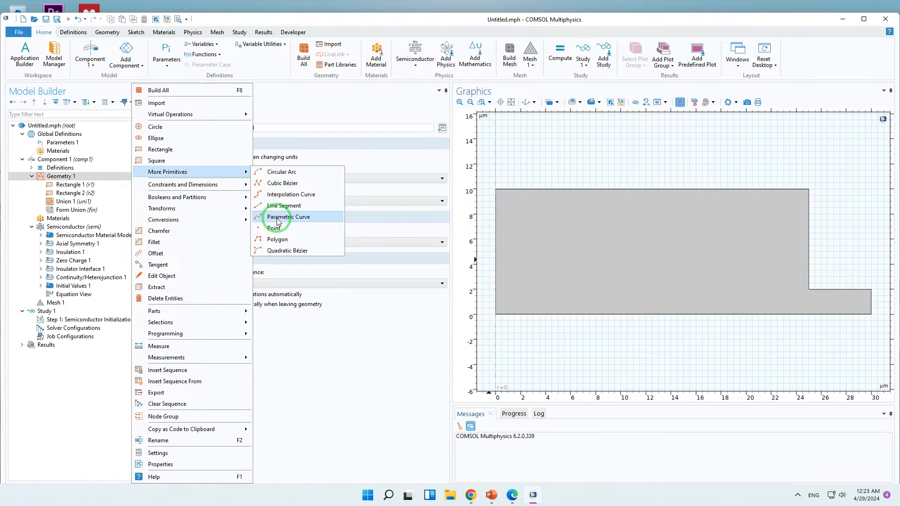
left_click(277, 239)
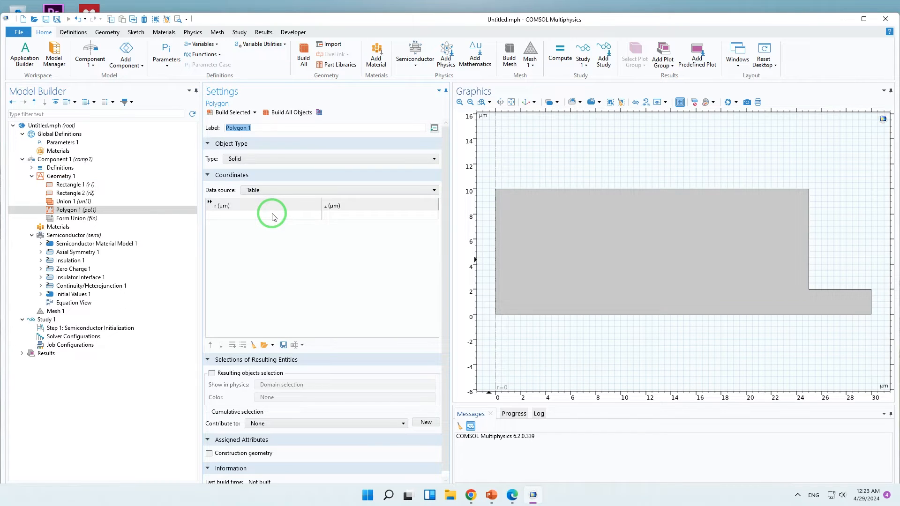
left_click(242, 216)
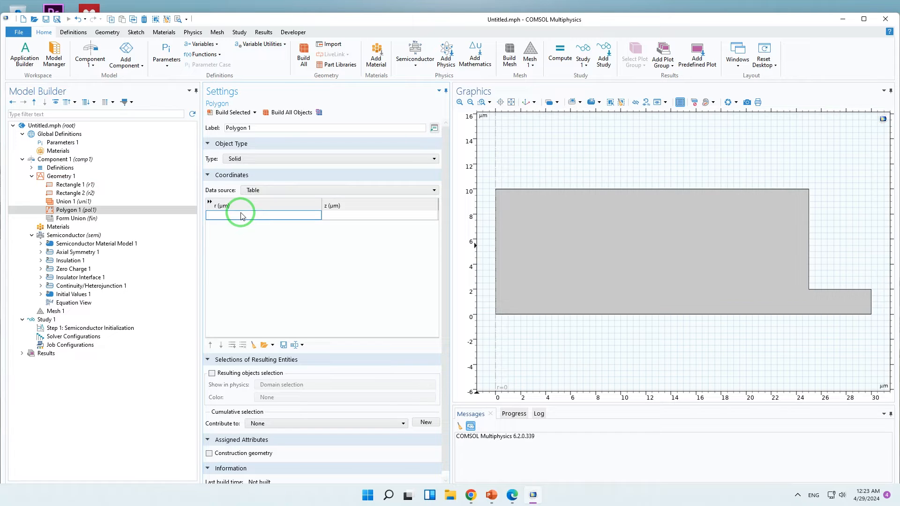
type("0")
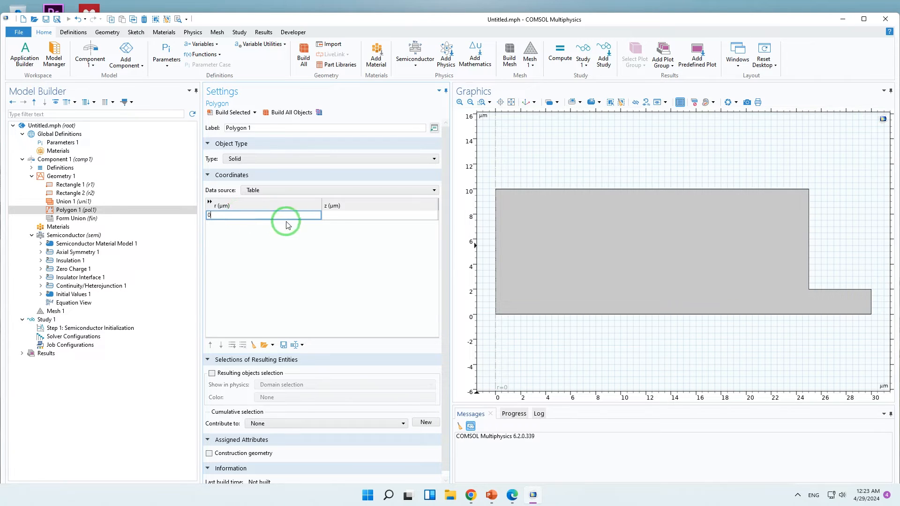
left_click(333, 216)
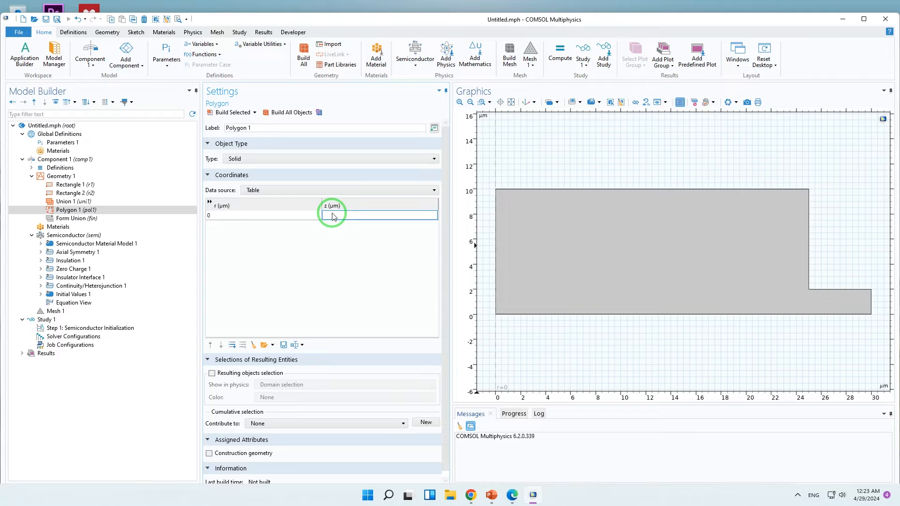
type("h")
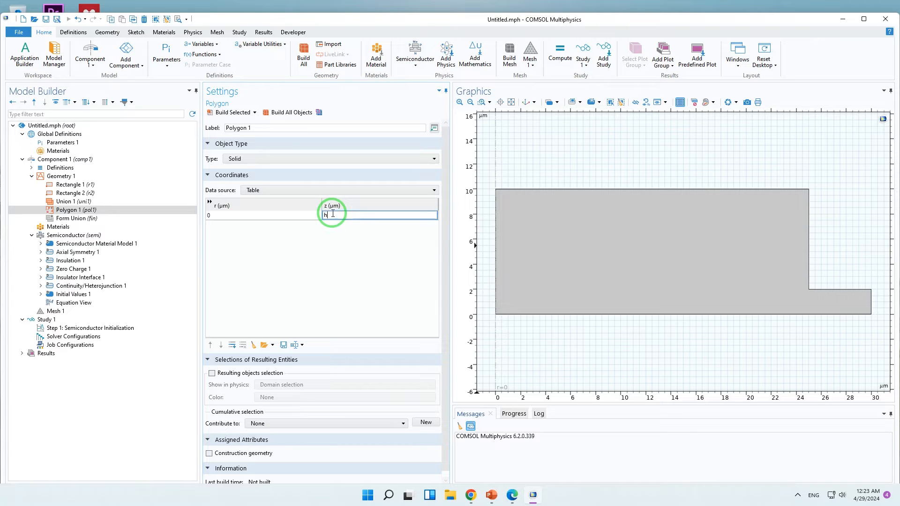
type("_dom")
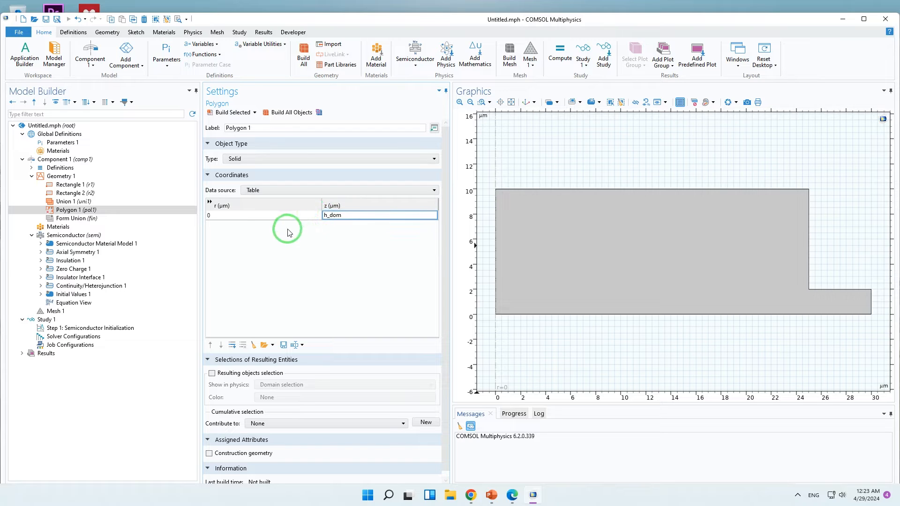
Step: Enter the polygon's second point at r w_con_p and z h_dom, and build the polygon
left_click(241, 226)
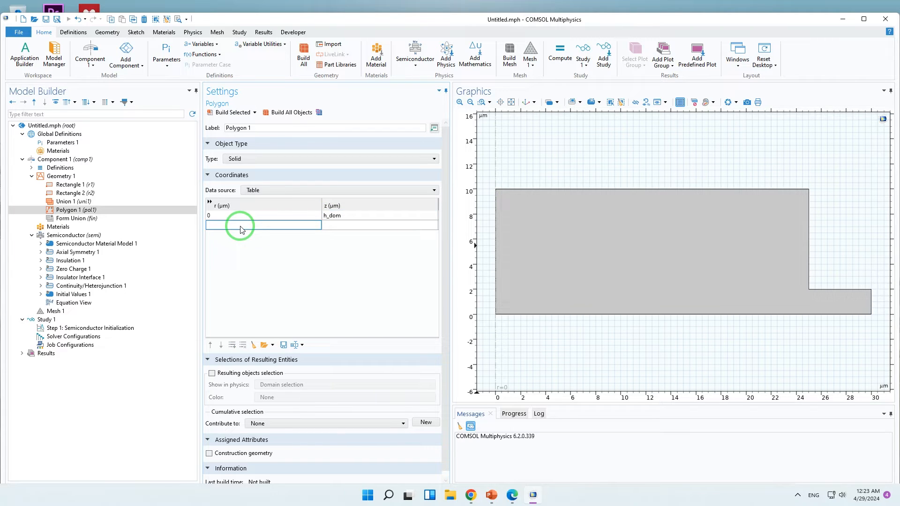
type("w")
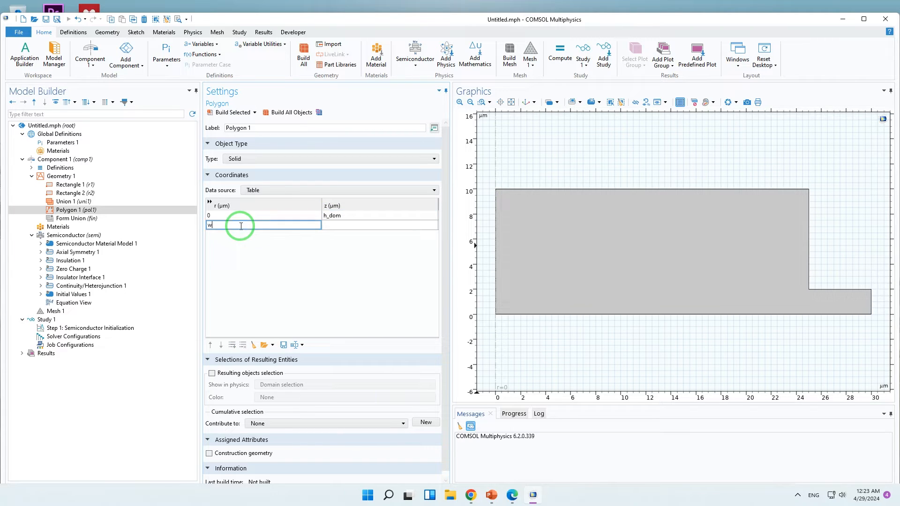
type("_con_p")
left_click(336, 228)
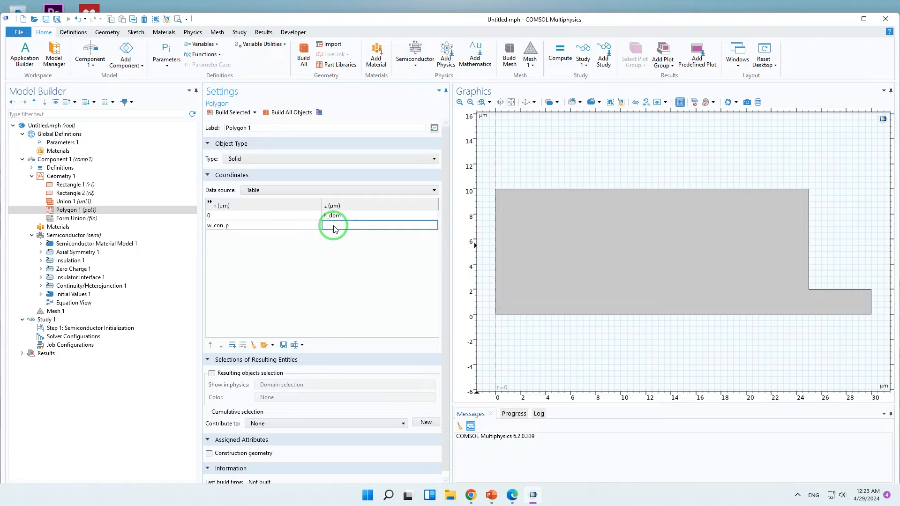
type("h_")
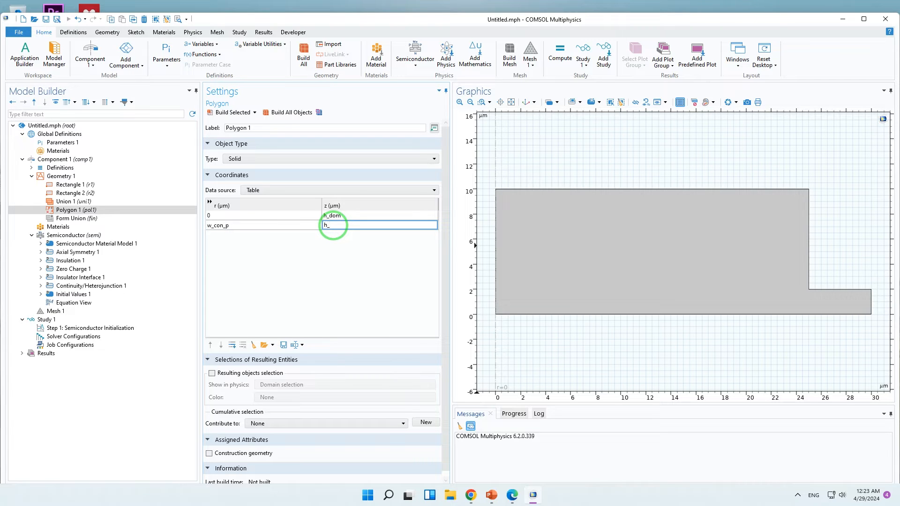
type("dom")
left_click(235, 114)
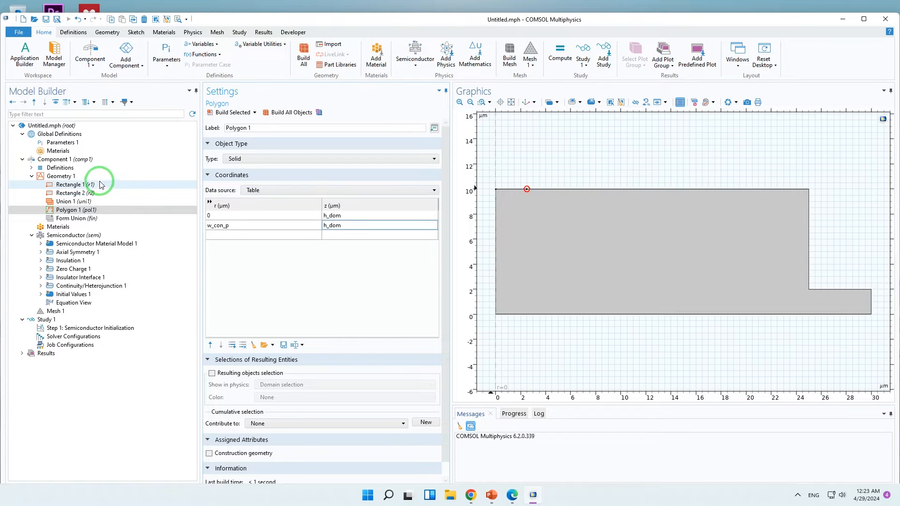
Step: Add a Fillet operation to Geometry 1
left_click(91, 176)
right_click(92, 178)
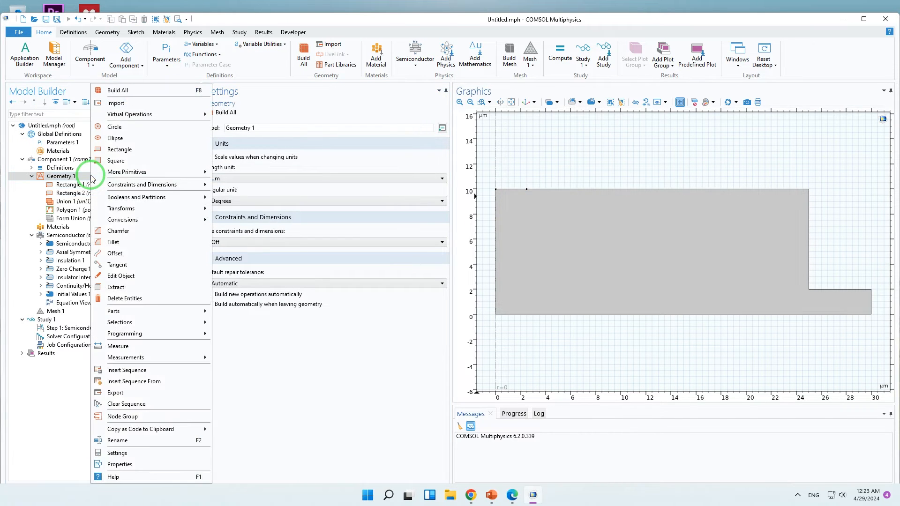
left_click(123, 242)
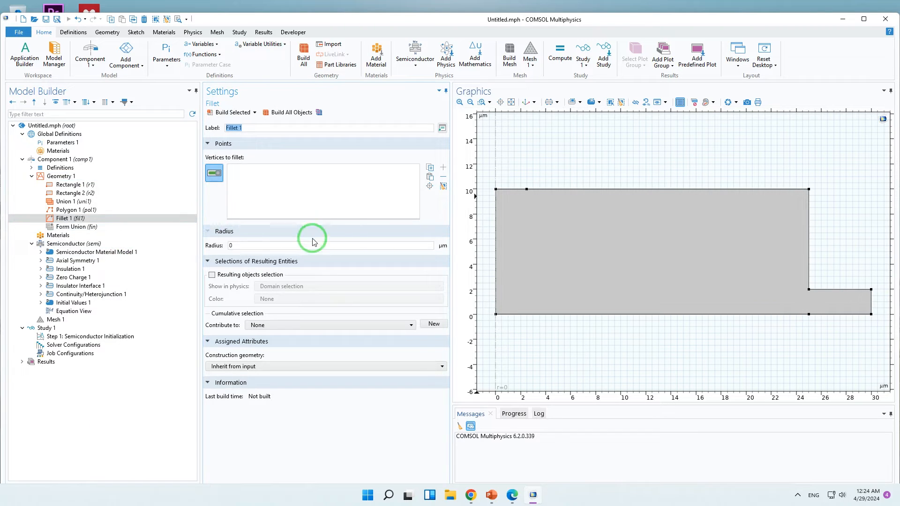
left_click(545, 232)
key("ctrl+a")
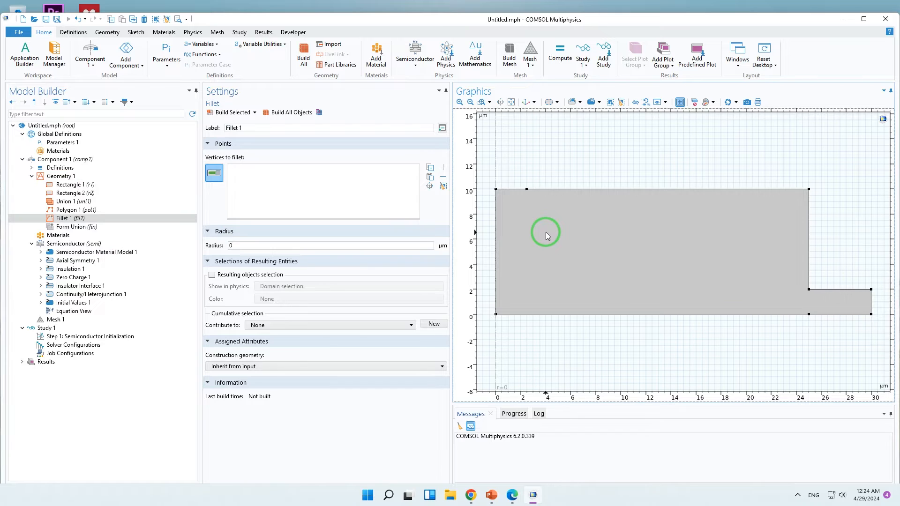
left_click(444, 186)
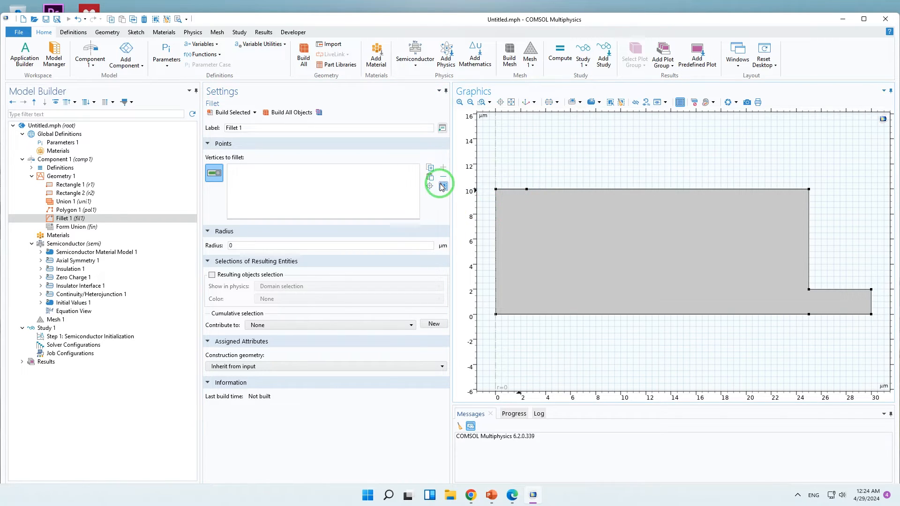
key("ctrl+a")
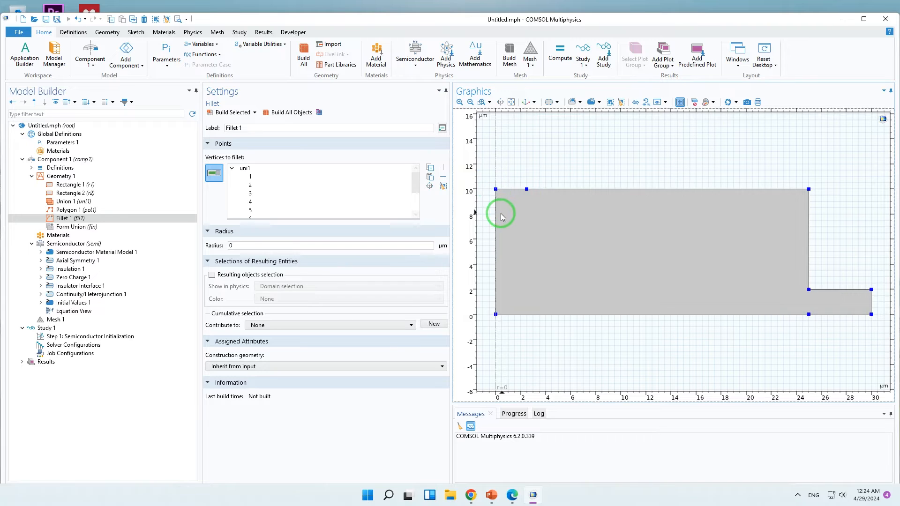
left_click(260, 201)
scroll(282, 215, "down", 2)
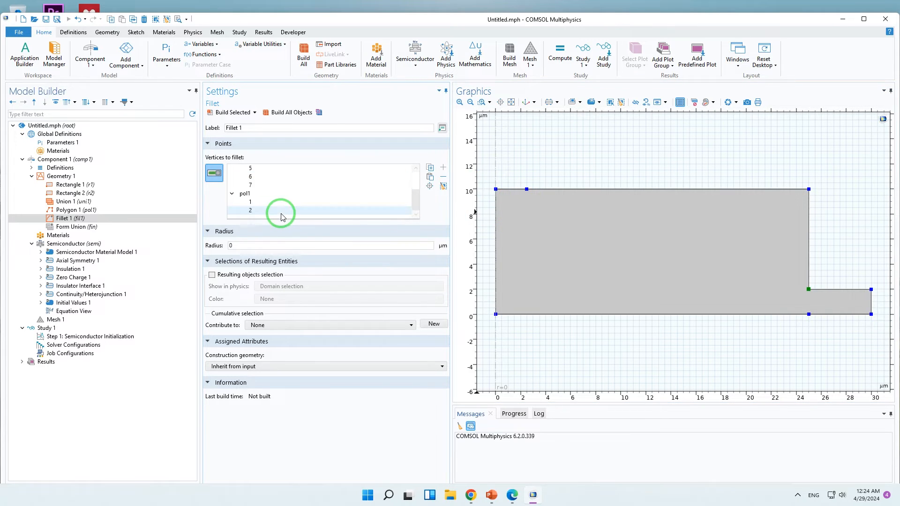
left_click(253, 194)
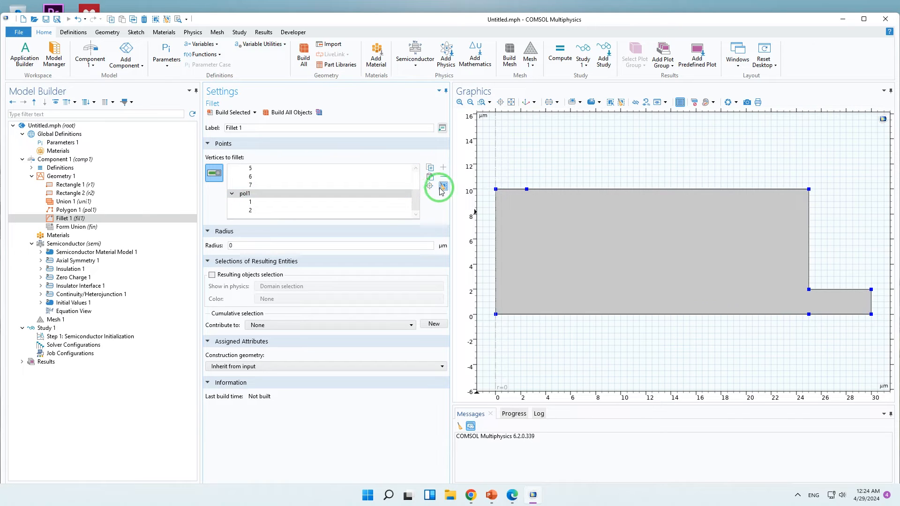
left_click(348, 202)
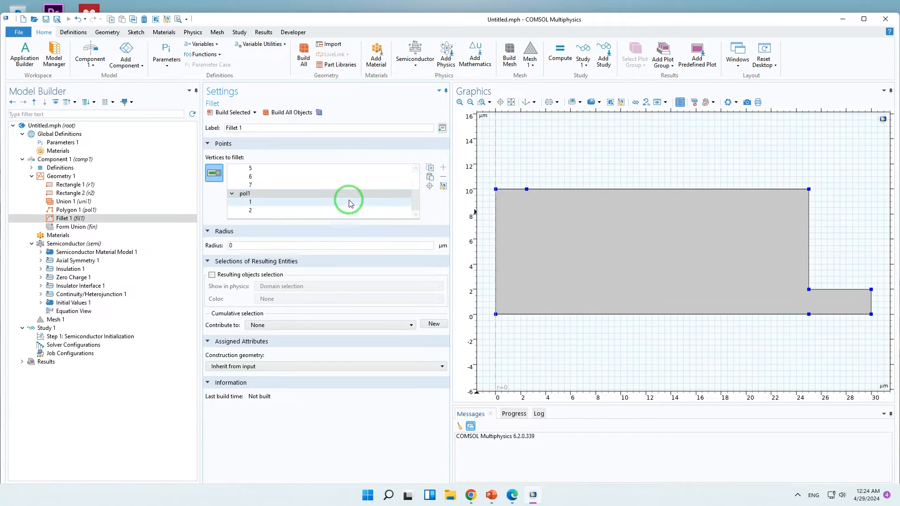
left_click(443, 177)
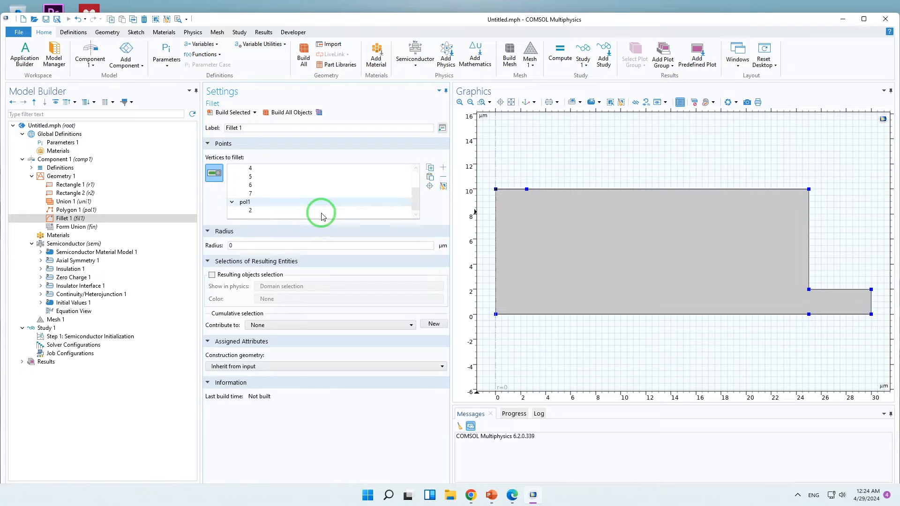
left_click(307, 212)
left_click(443, 177)
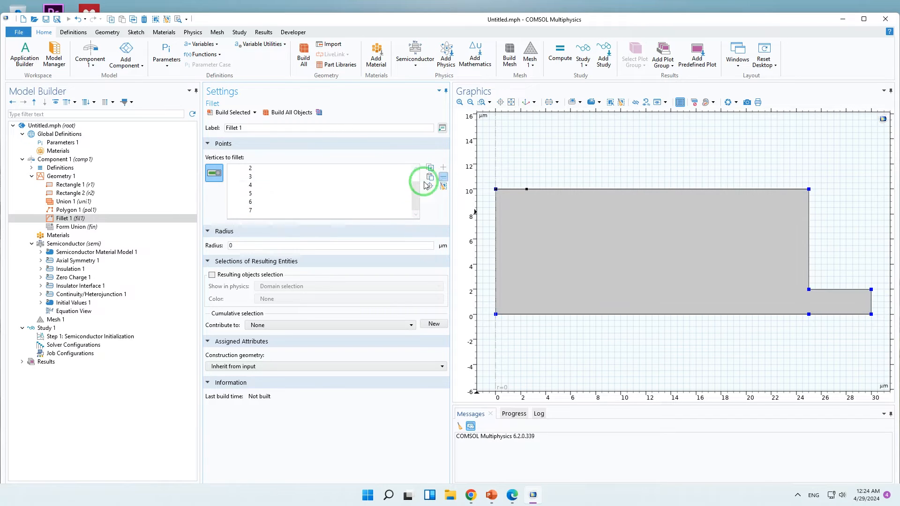
left_click(283, 203)
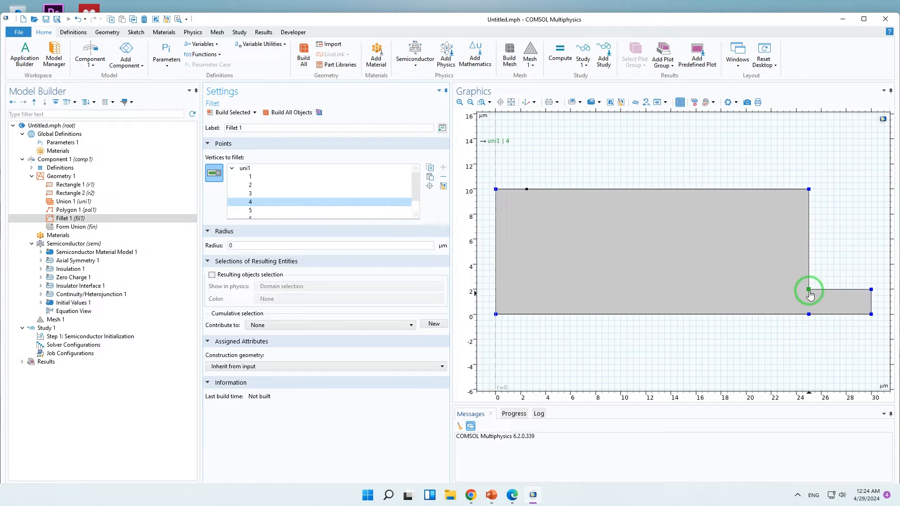
left_click(443, 186)
Step: Fillet the inner step corner of uni1 (vertex 4) with radius r_fill and build the geometry through Form Union
left_click(809, 289)
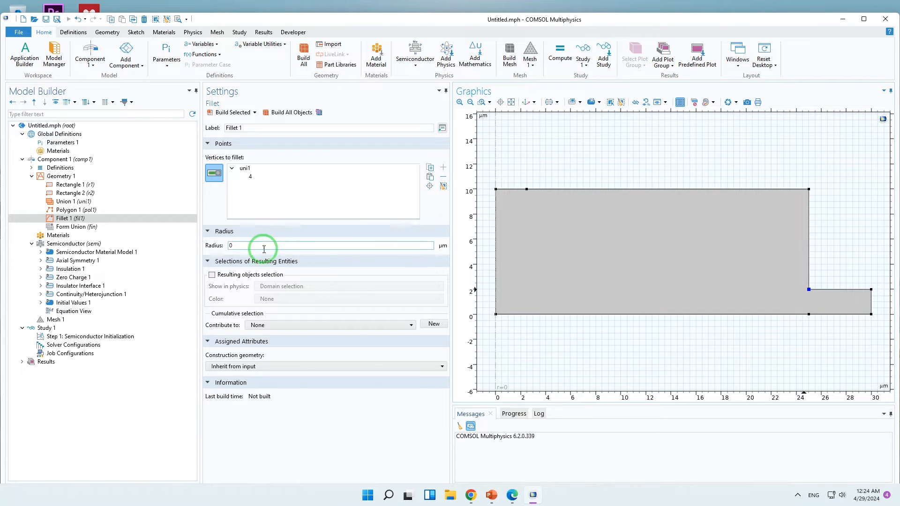
double_click(228, 247)
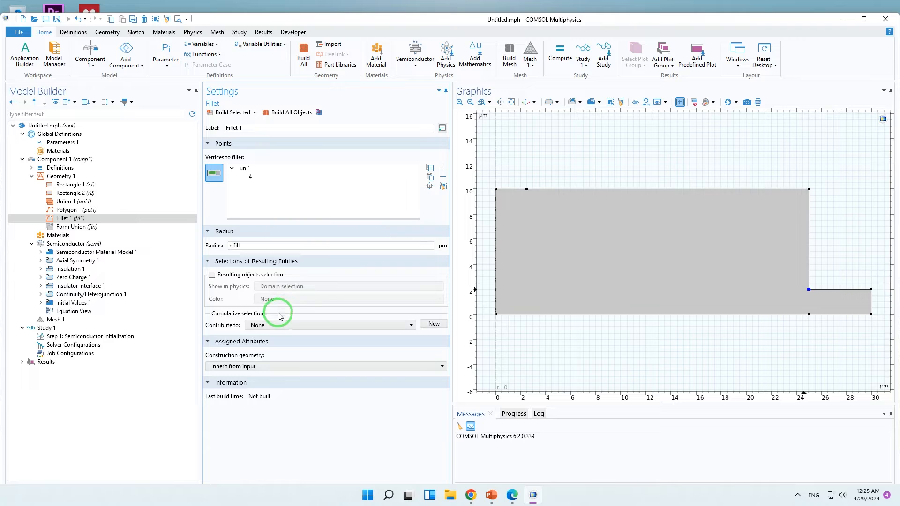
left_click(278, 114)
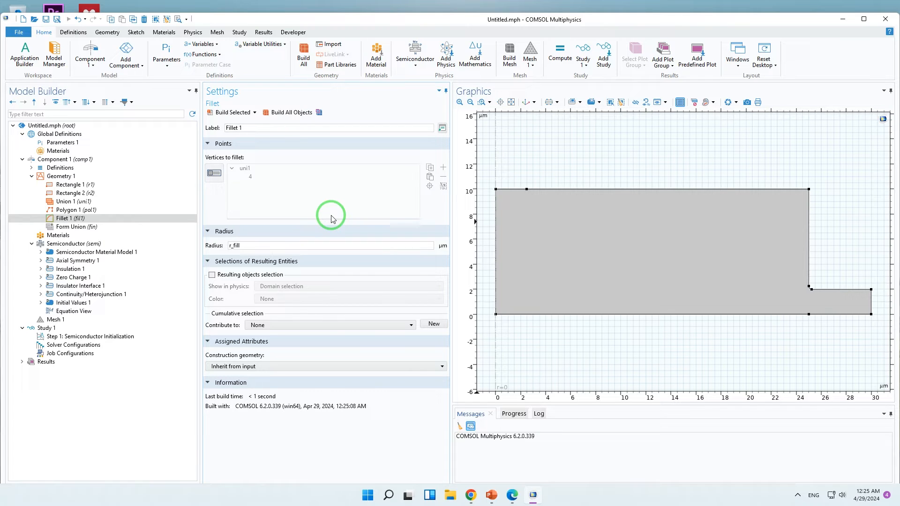
left_click(118, 227)
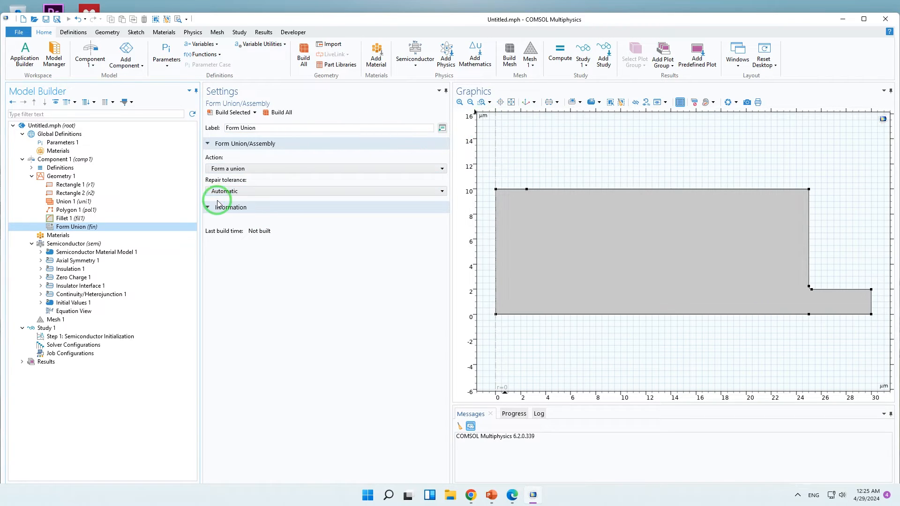
Step: Open the material library for Component 1 and search it for GaAs
right_click(87, 236)
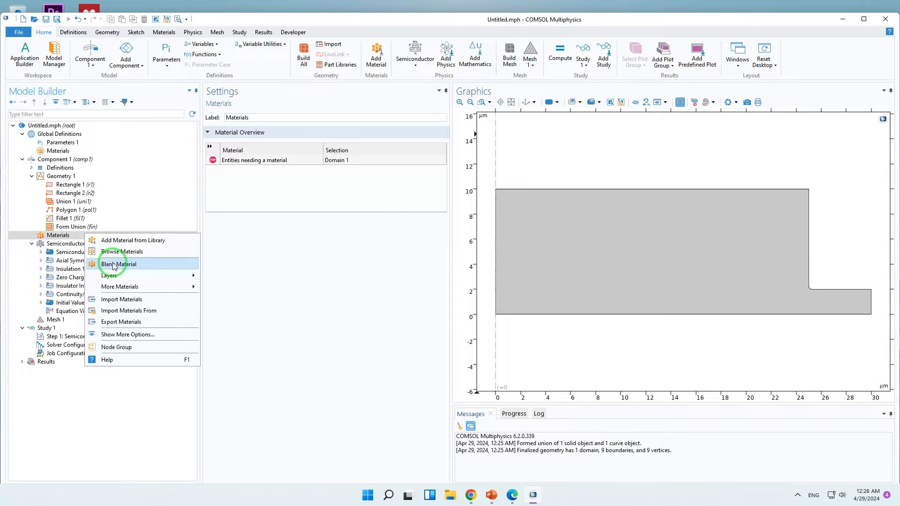
left_click(147, 243)
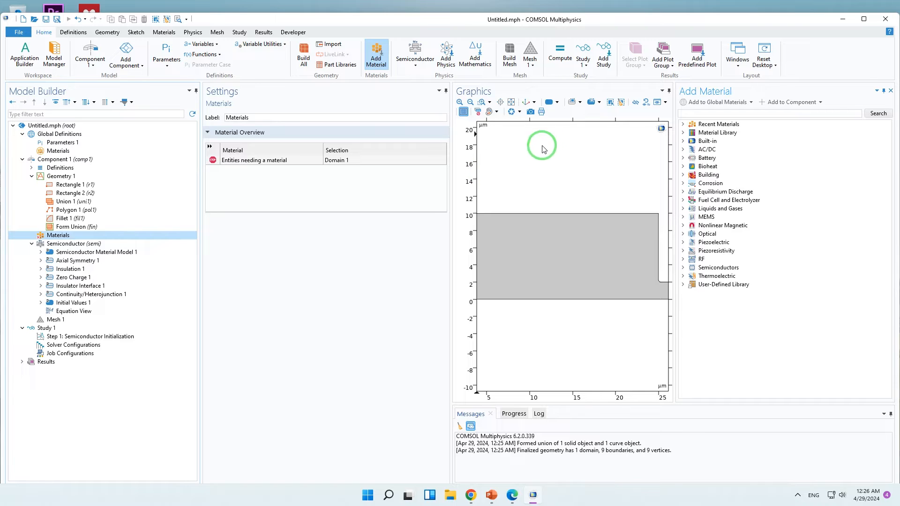
left_click(687, 114)
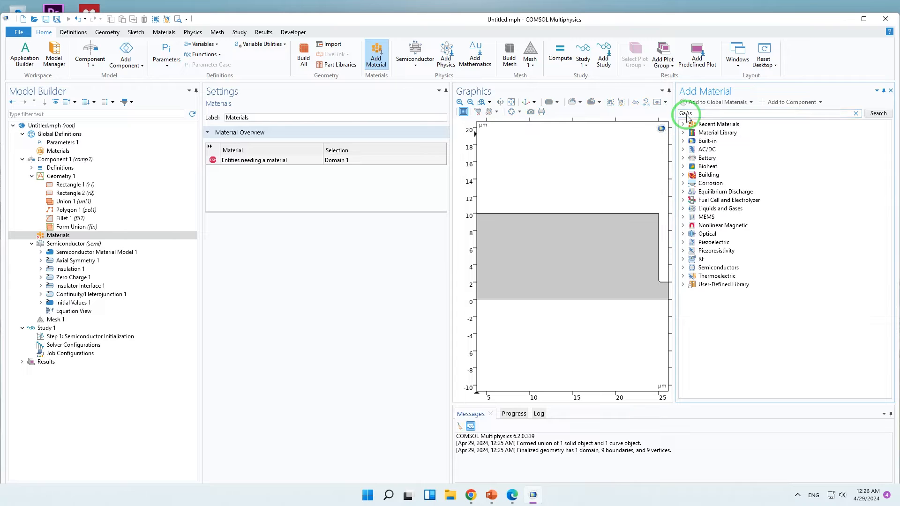
key("Return")
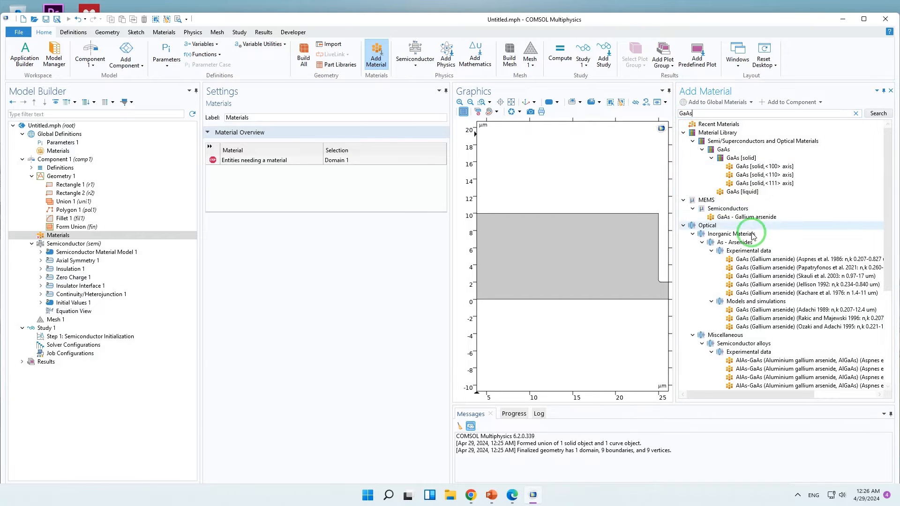
Step: Add GaAs - Gallium Arsenide from the Semiconductors category to the component and close the material library
scroll(731, 282, "down", 3)
scroll(755, 271, "up", 2)
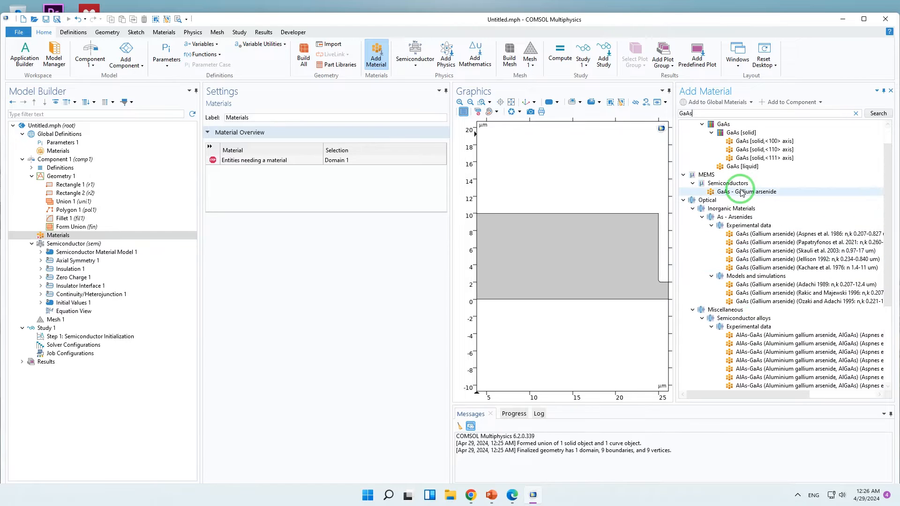
scroll(748, 260, "down", 5)
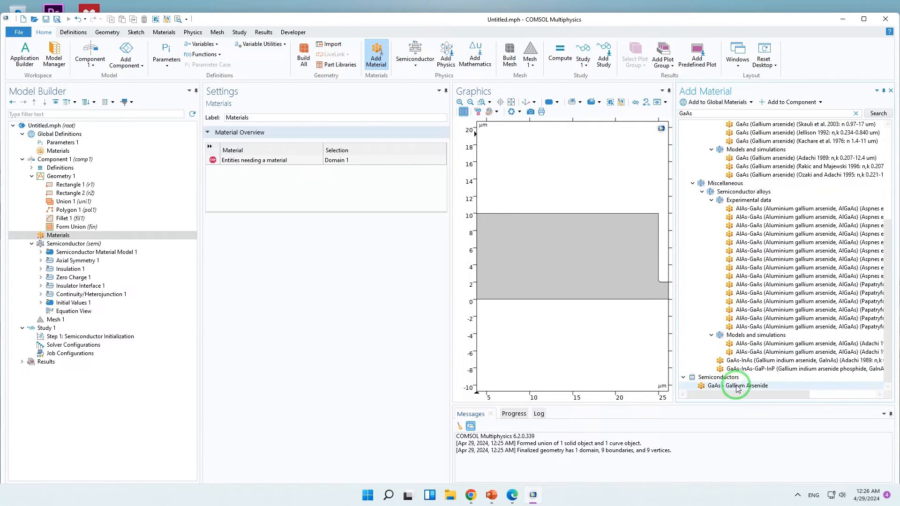
left_click(712, 387)
scroll(717, 379, "up", 6)
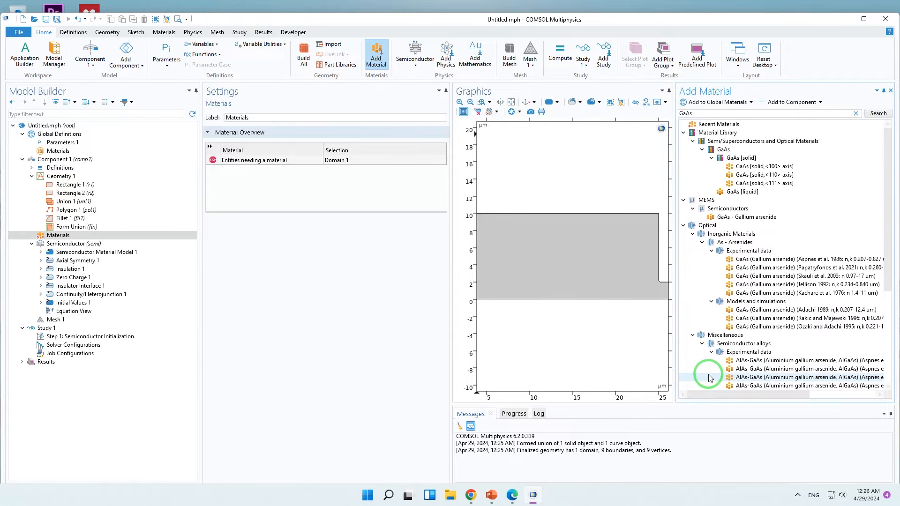
scroll(710, 378, "down", 6)
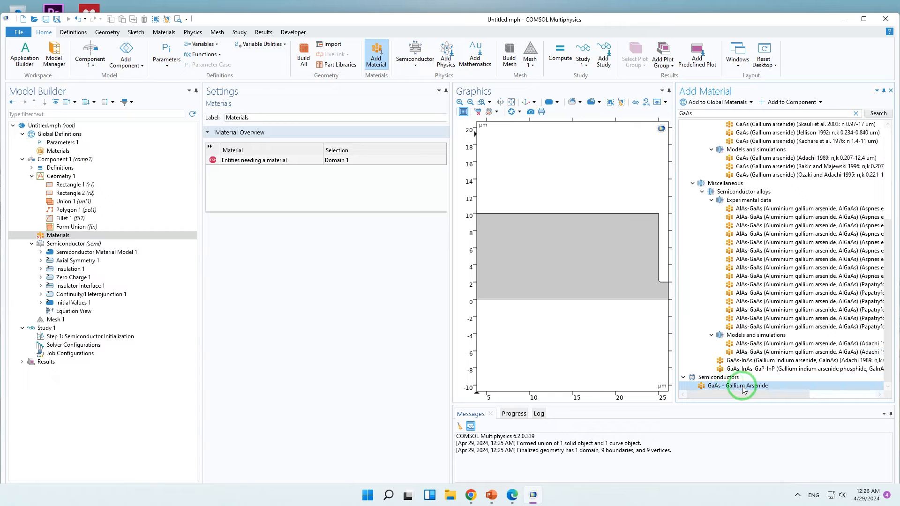
double_click(743, 387)
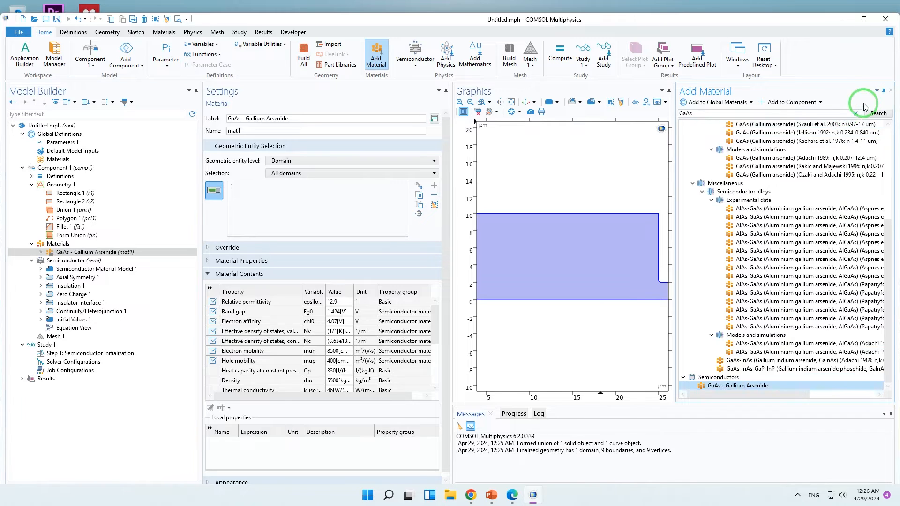
left_click(891, 91)
scroll(346, 325, "down", 1)
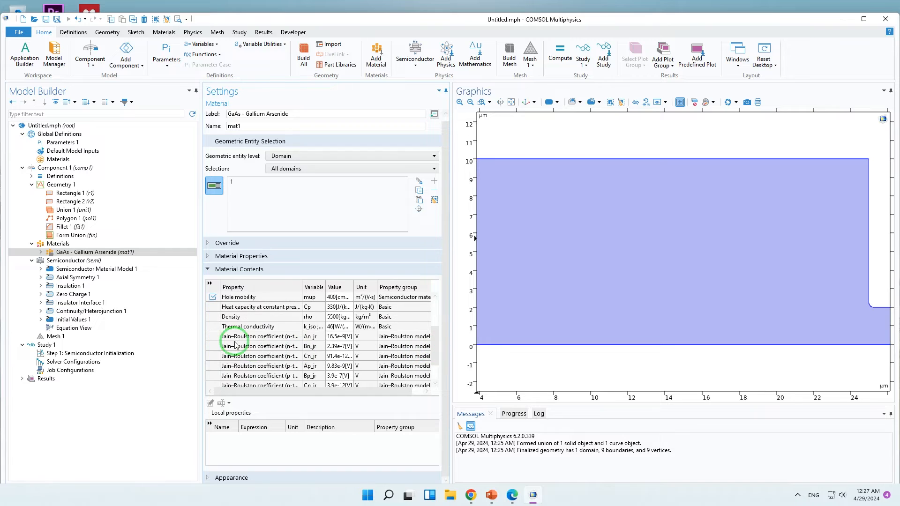
Step: Group the Semiconductor interface's nodes by space dimension and set its carrier statistics to Fermi–Dirac
left_click(74, 260)
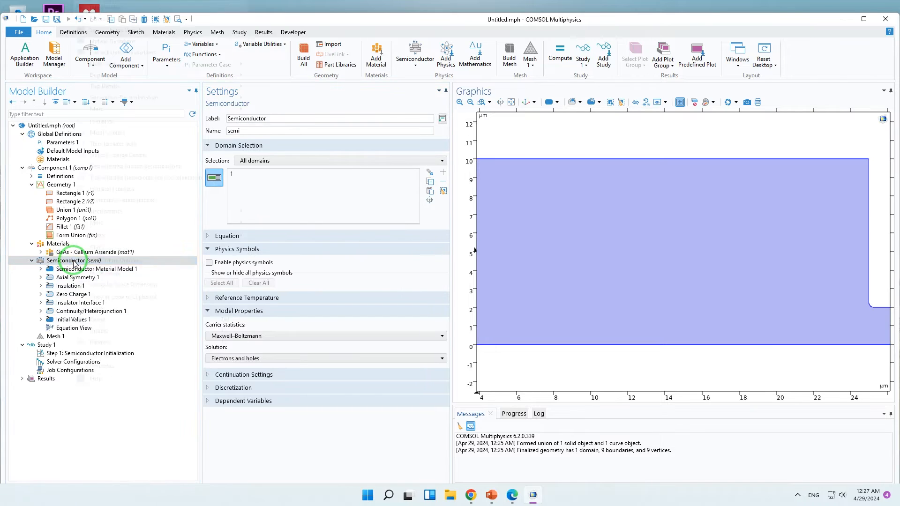
right_click(74, 262)
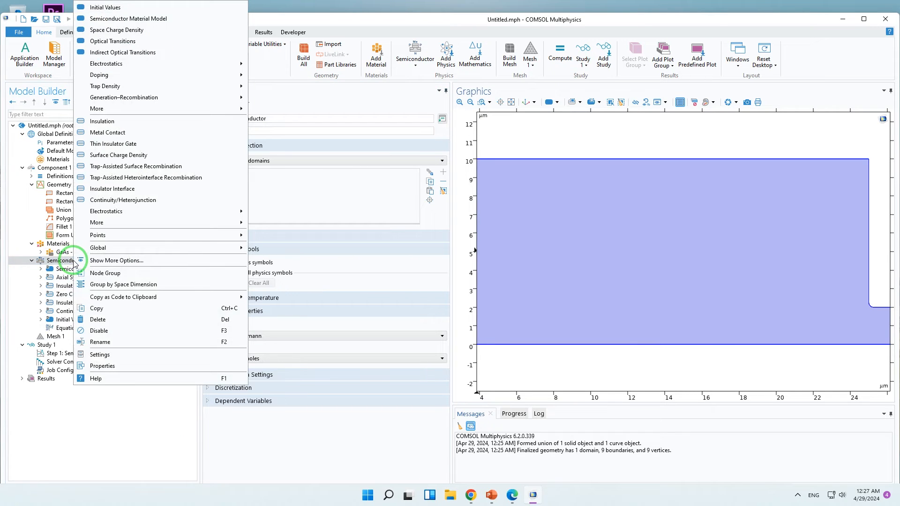
left_click(119, 287)
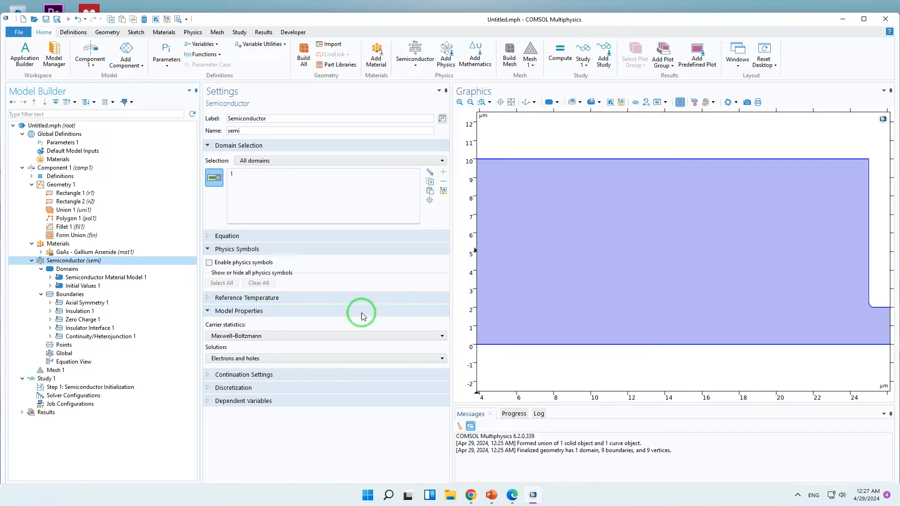
left_click(241, 337)
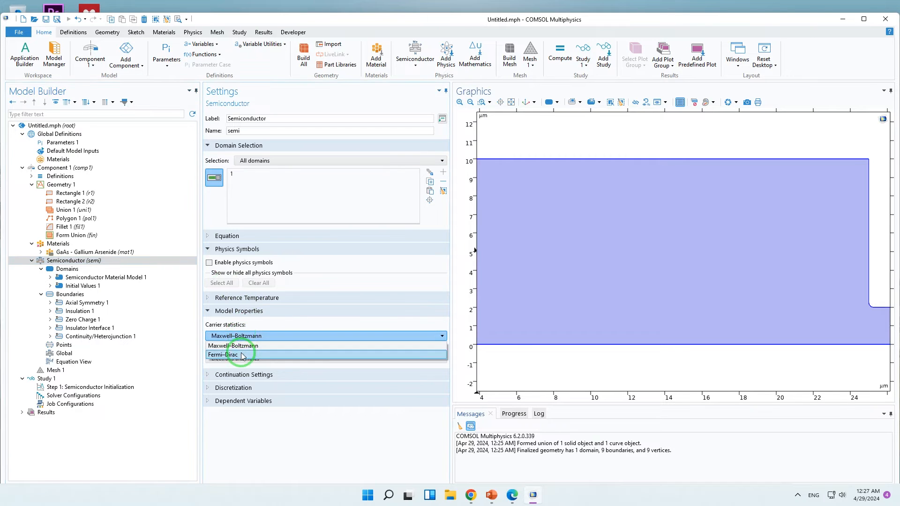
left_click(244, 351)
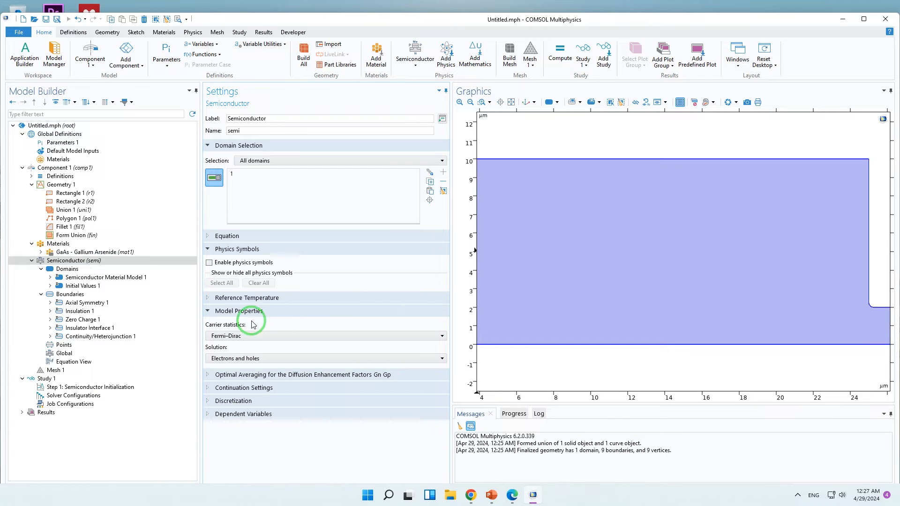
Step: Examine the temperature and material property settings of Semiconductor Material Model 1 and the options for specifying Initial Values 1
left_click(134, 278)
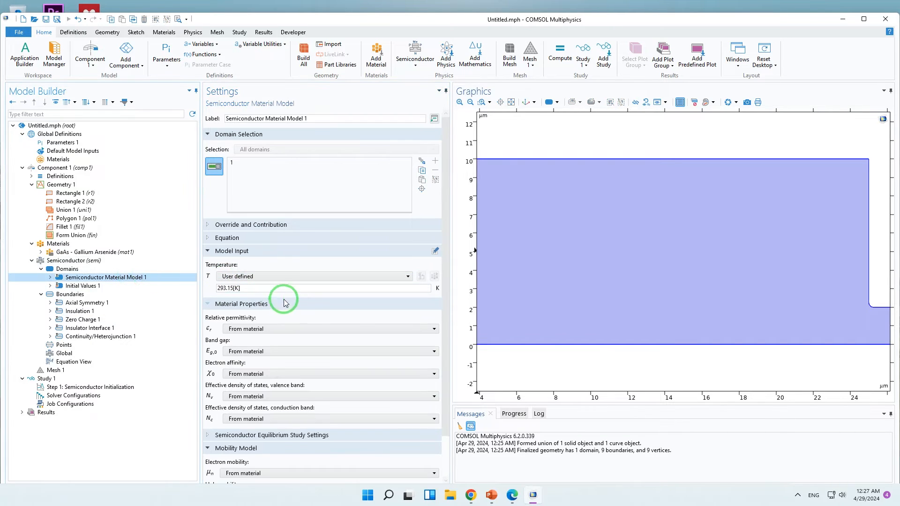
left_click(234, 287)
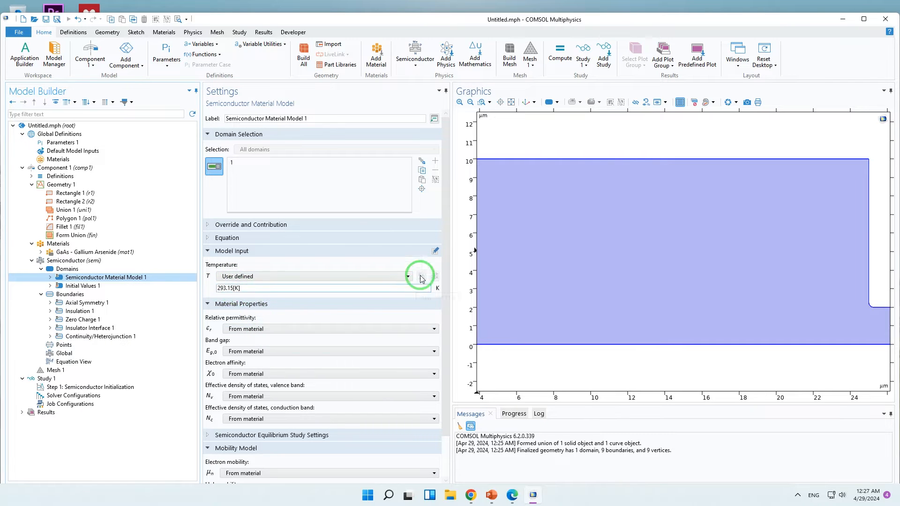
scroll(448, 262, "down", 1)
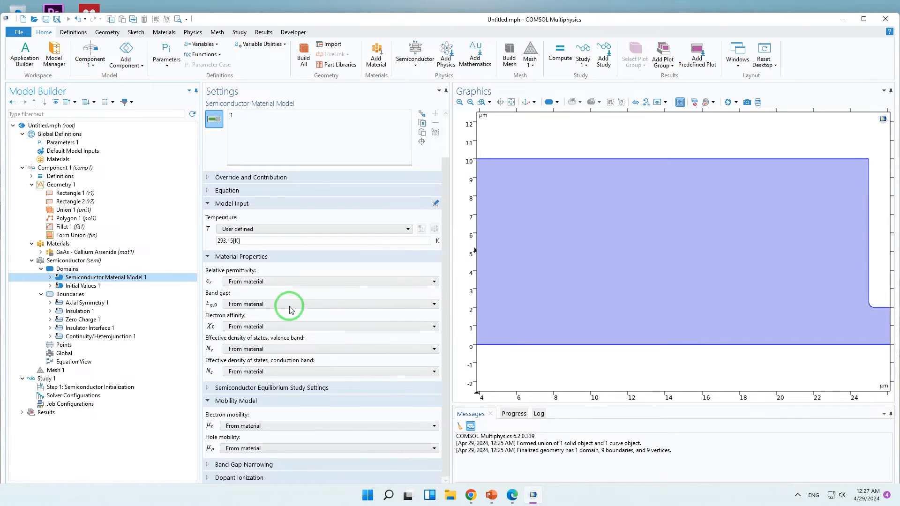
left_click(238, 283)
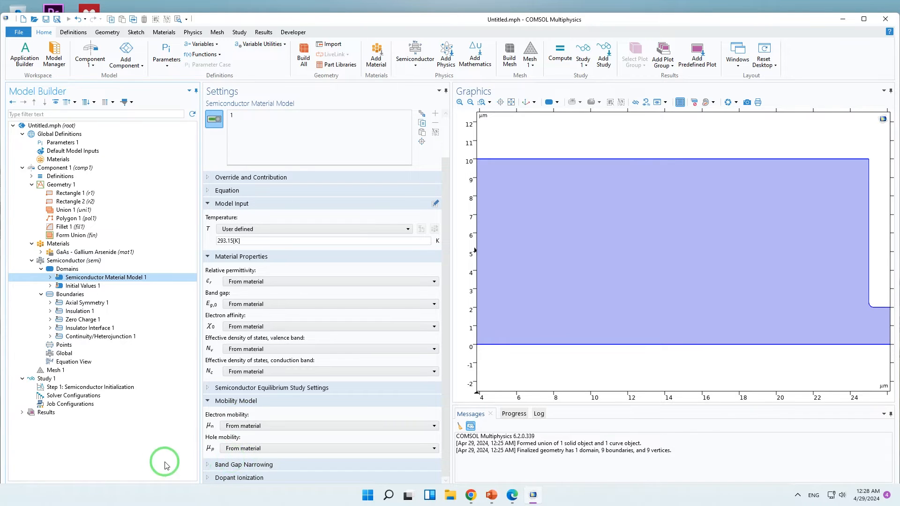
left_click(87, 287)
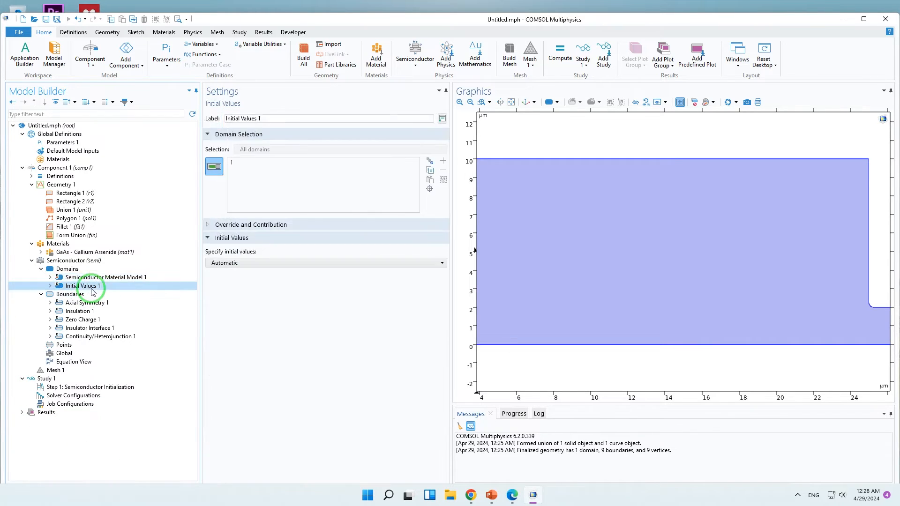
left_click(282, 264)
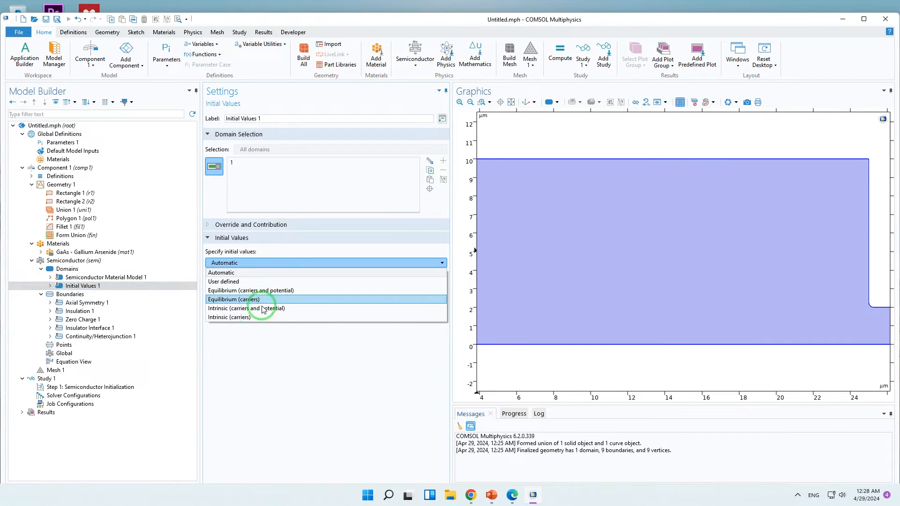
left_click(241, 335)
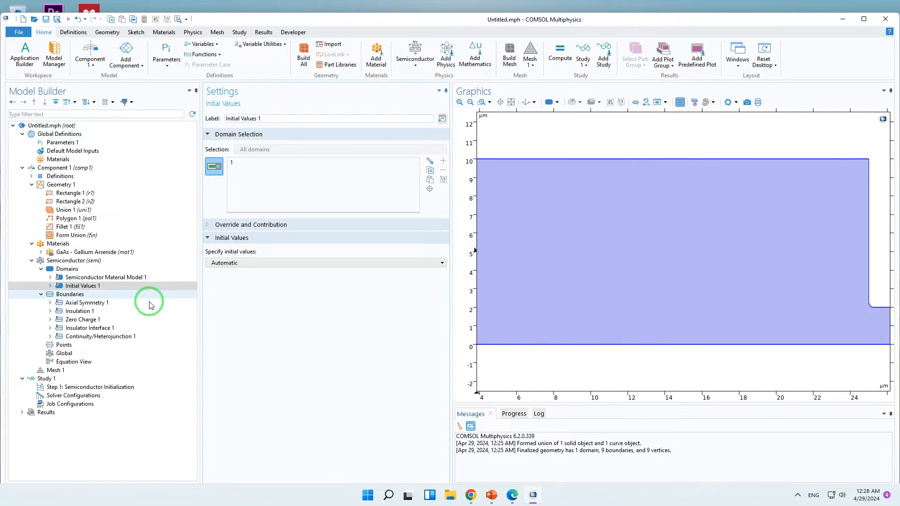
Step: Add a Geometric Doping Model to the domains of the Semiconductor interface
left_click(78, 261)
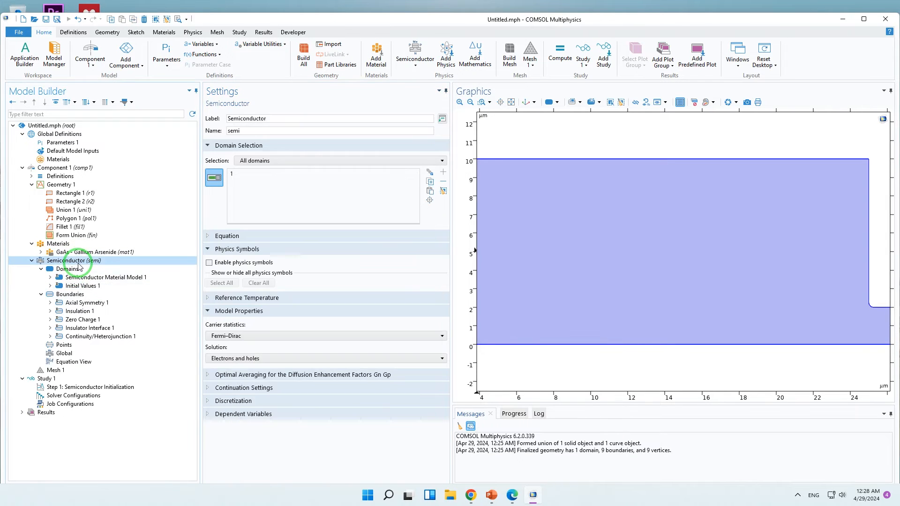
right_click(78, 264)
left_click(110, 272)
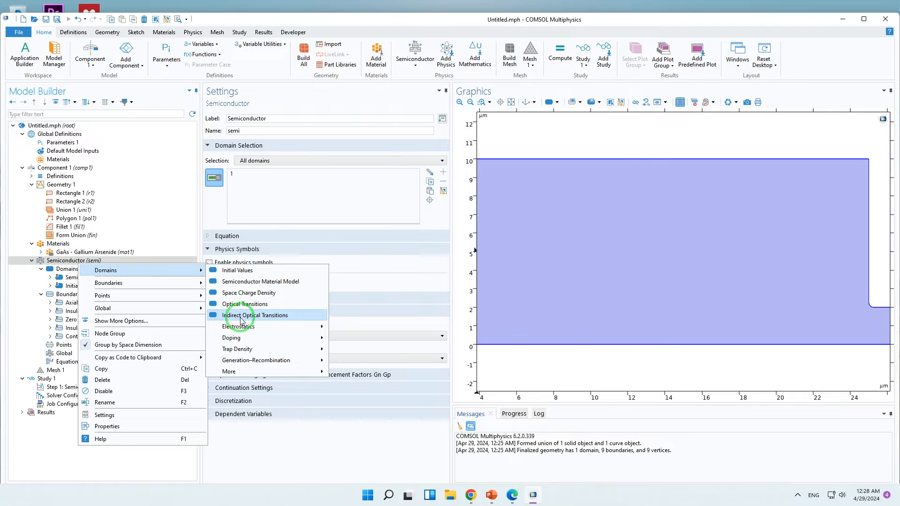
mouse_move(275, 338)
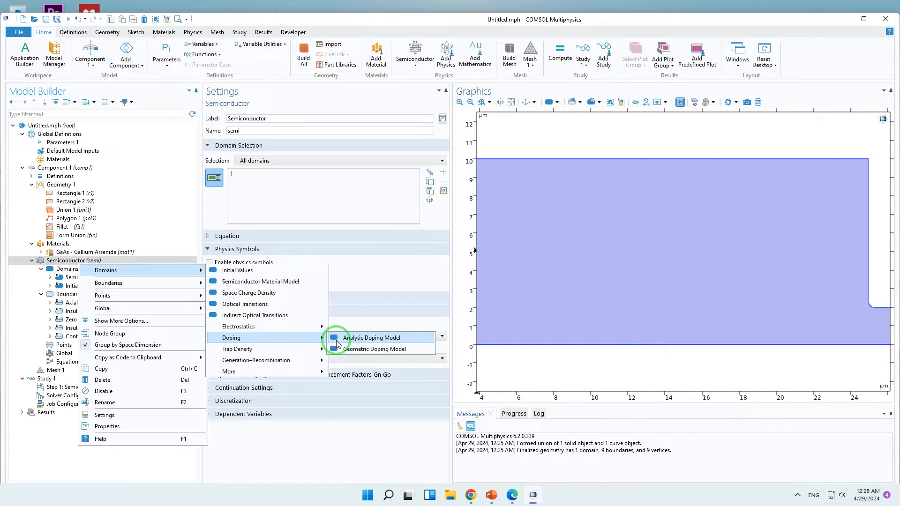
left_click(362, 350)
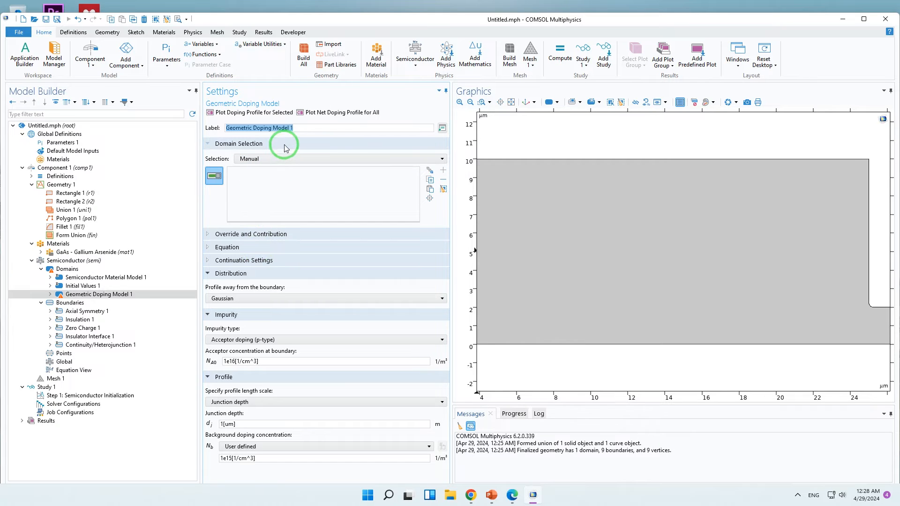
Step: Label the geometric doping model P-doping and apply it to domain 1
type("P")
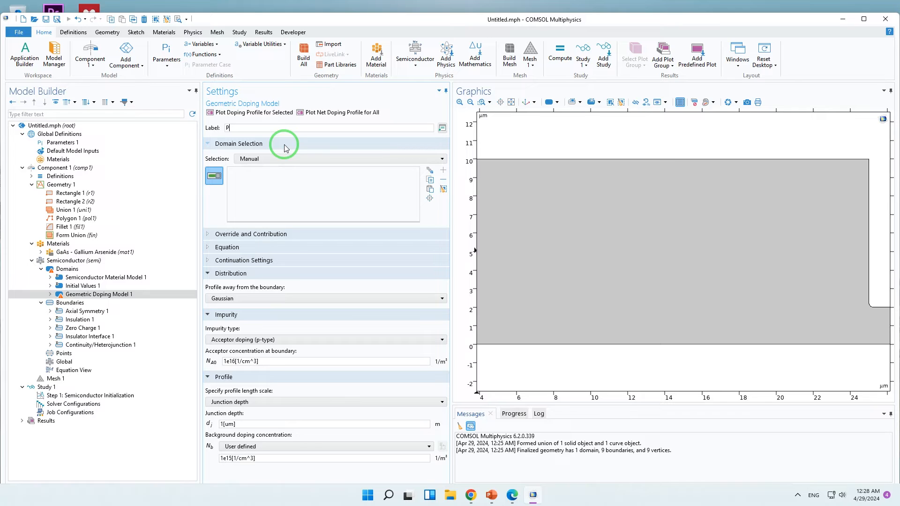
type("-doping")
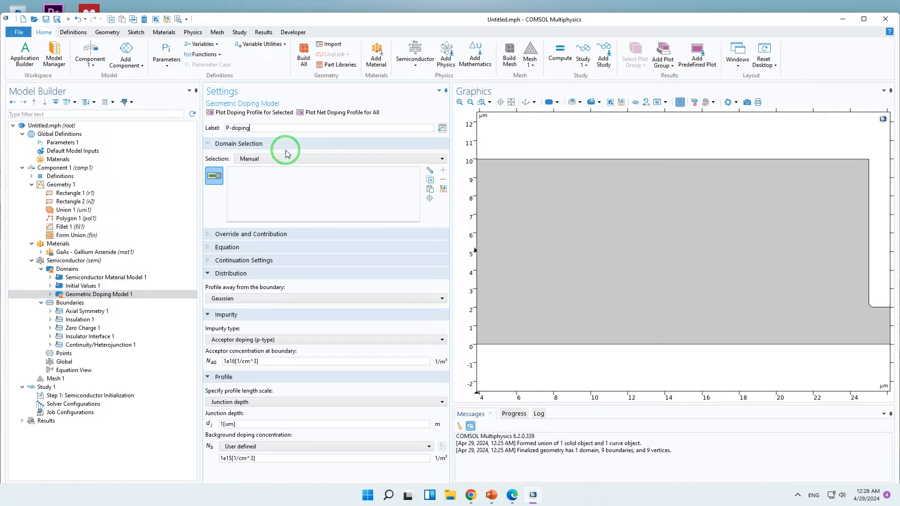
left_click(547, 201)
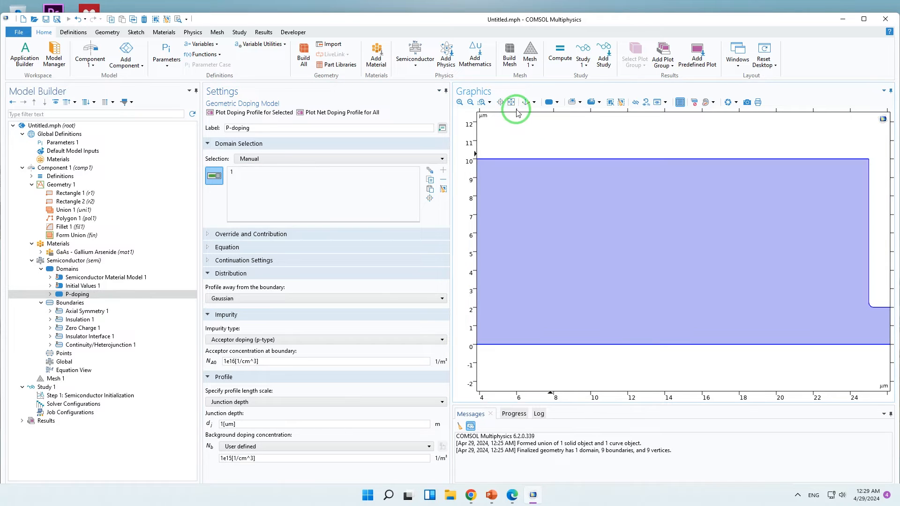
left_click(512, 101)
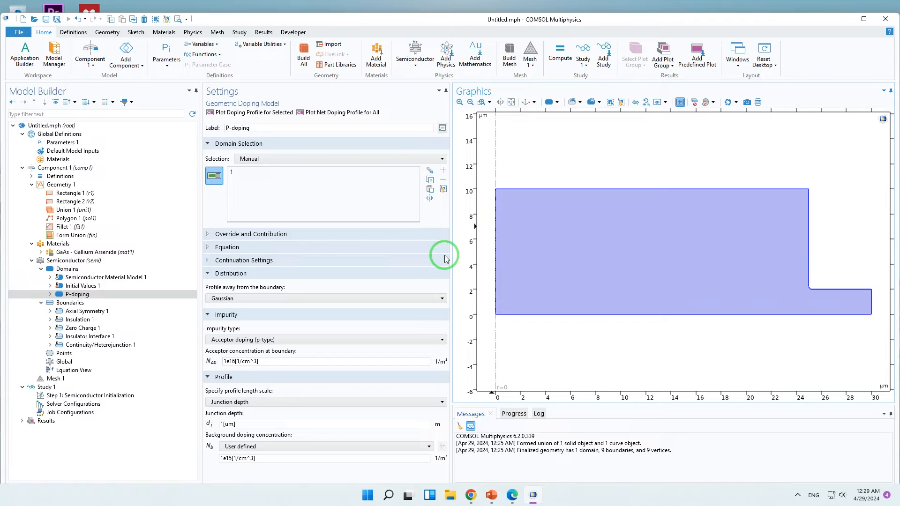
Step: Examine the continuation settings, the distribution profile options including User defined, and the impurity type of the P-doping geometric model
left_click(288, 300)
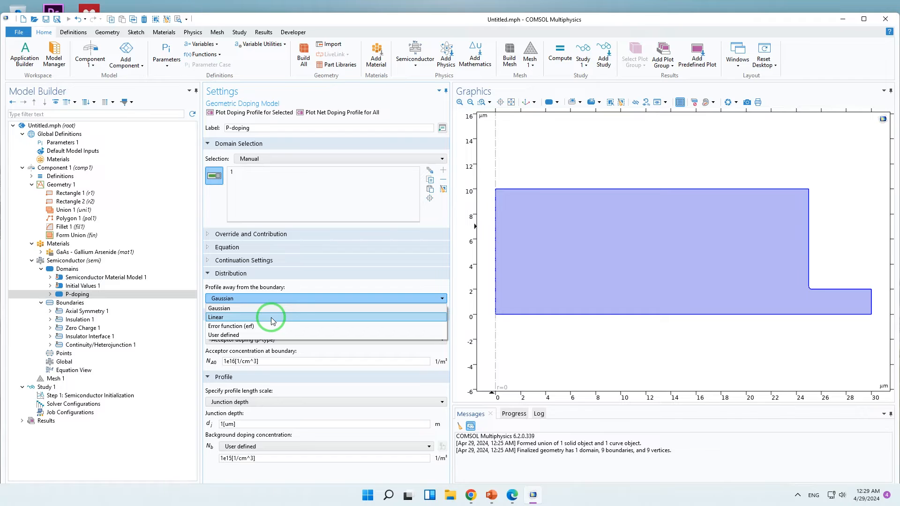
left_click(285, 262)
left_click(285, 261)
scroll(298, 286, "down", 1)
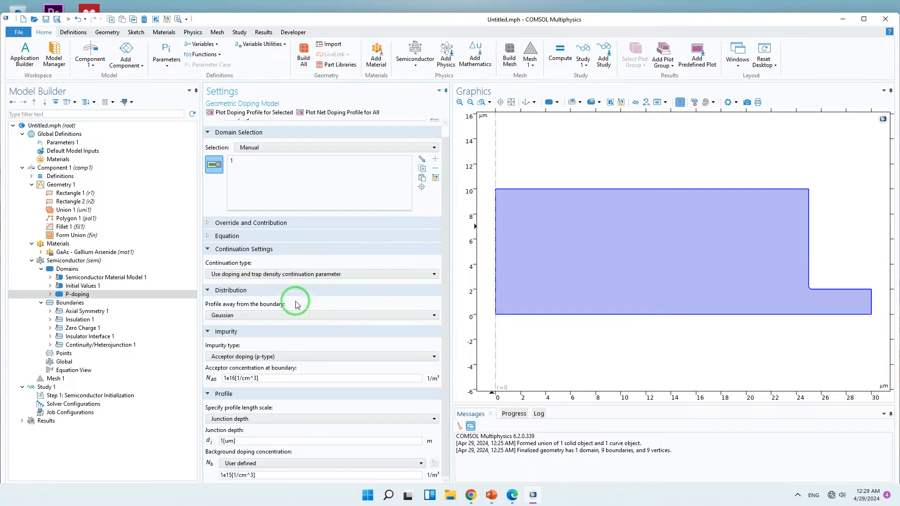
left_click(282, 316)
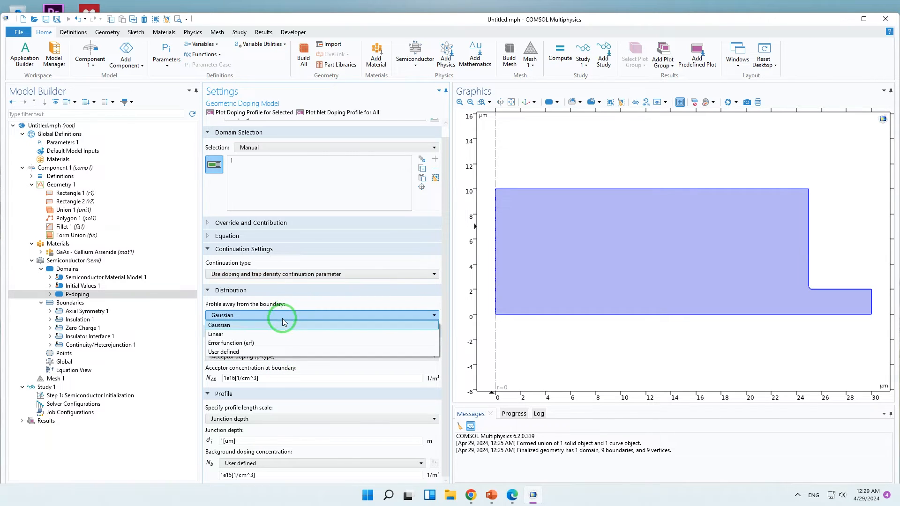
left_click(281, 352)
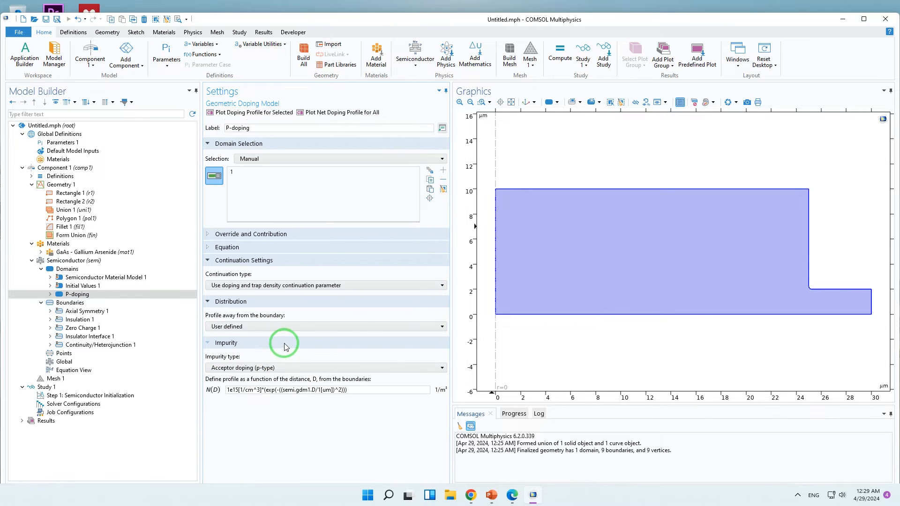
left_click(273, 327)
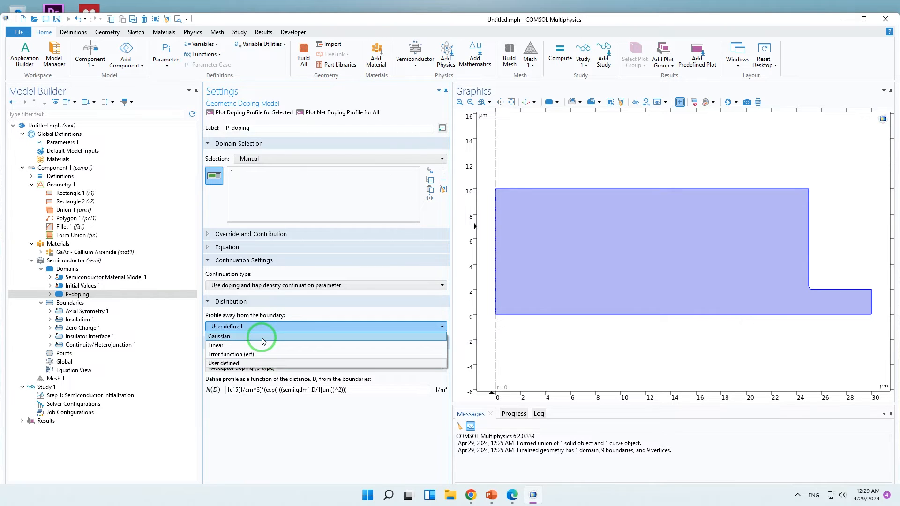
left_click(262, 337)
scroll(265, 347, "down", 1)
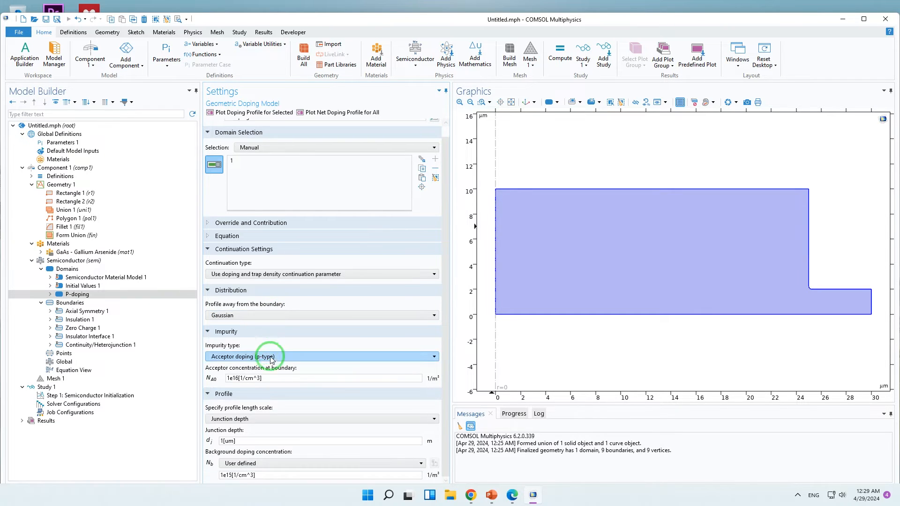
left_click(271, 357)
left_click(177, 328)
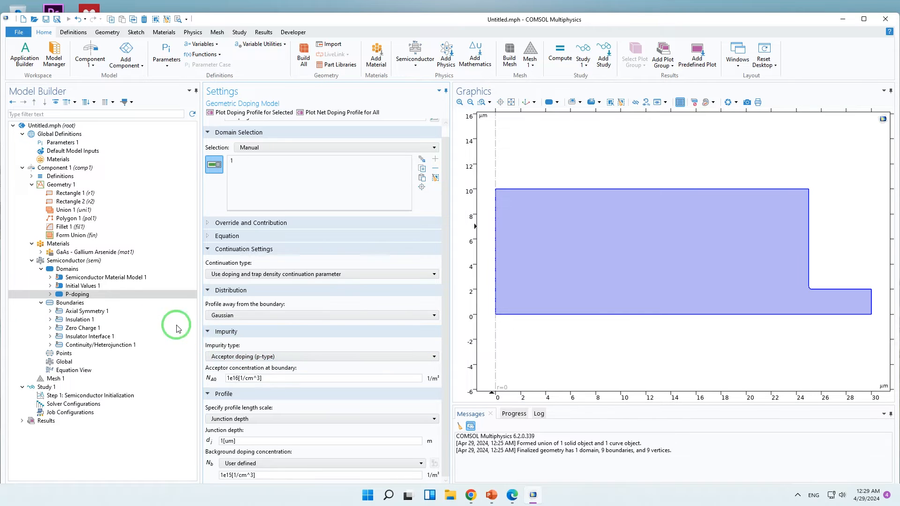
Step: Add an Analytic Doping Model to the Semiconductor interface's domains and set its distribution to Box
left_click(77, 271)
right_click(76, 271)
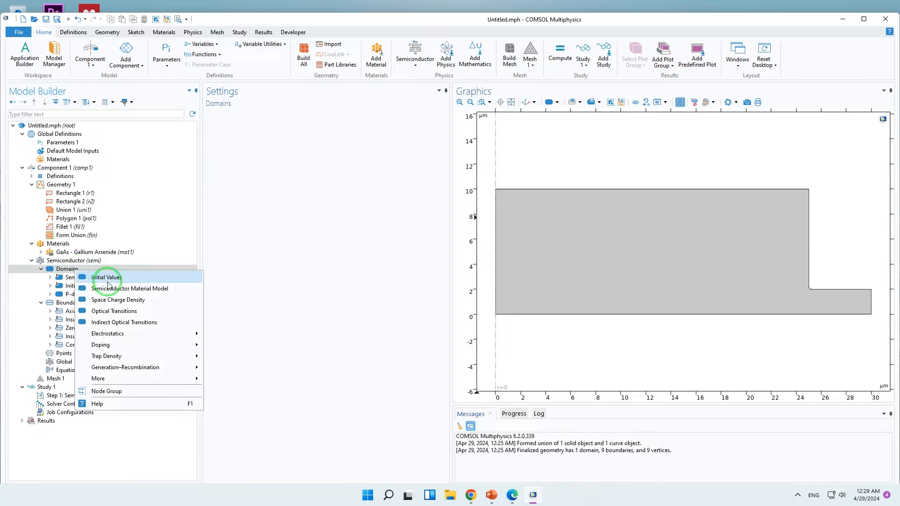
mouse_move(115, 338)
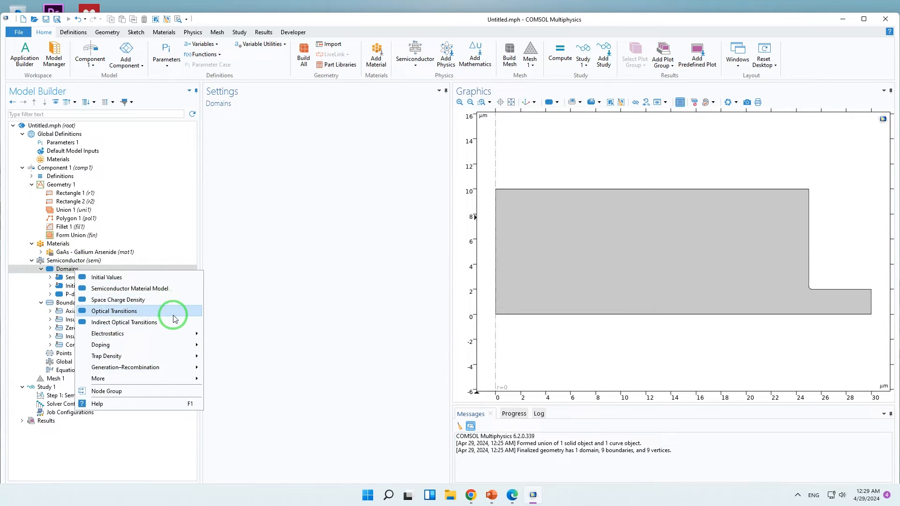
mouse_move(182, 335)
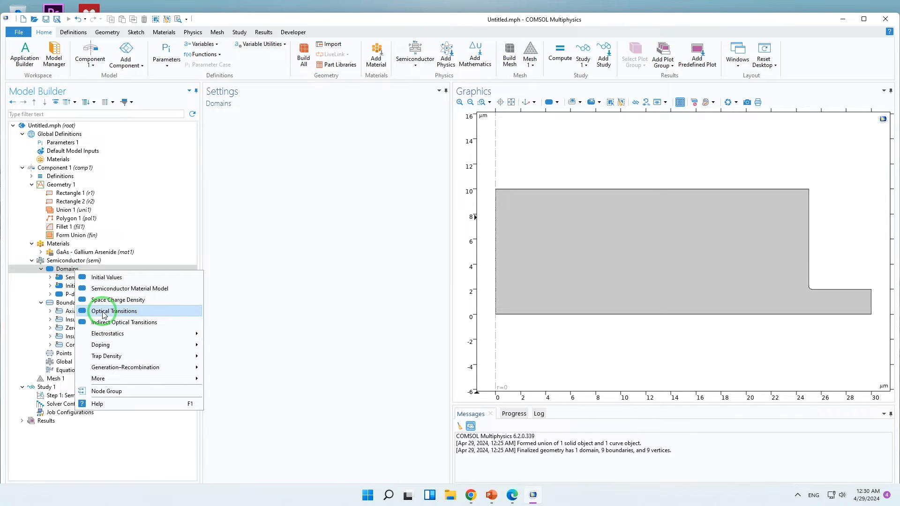
mouse_move(140, 344)
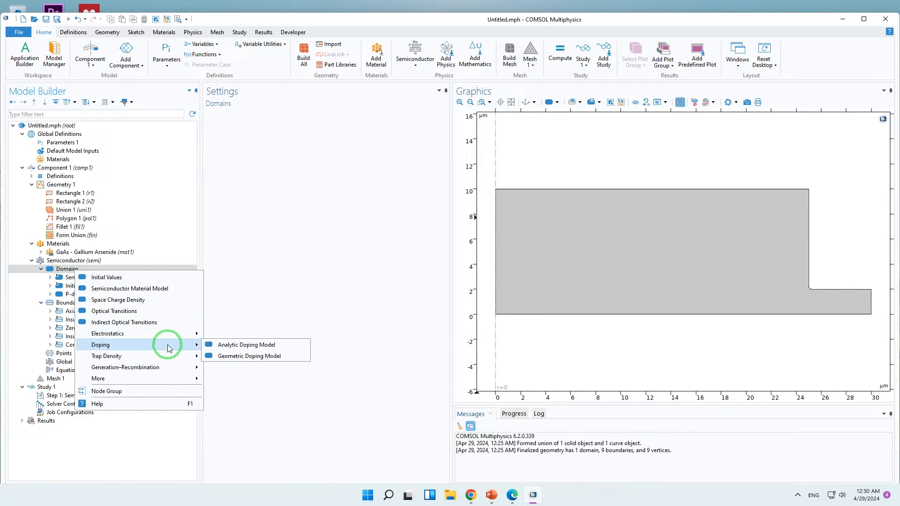
left_click(225, 349)
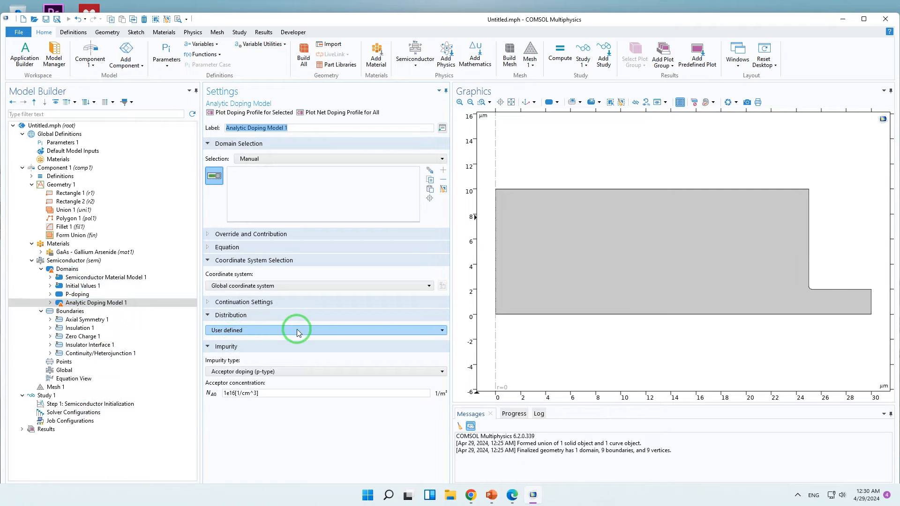
left_click(239, 331)
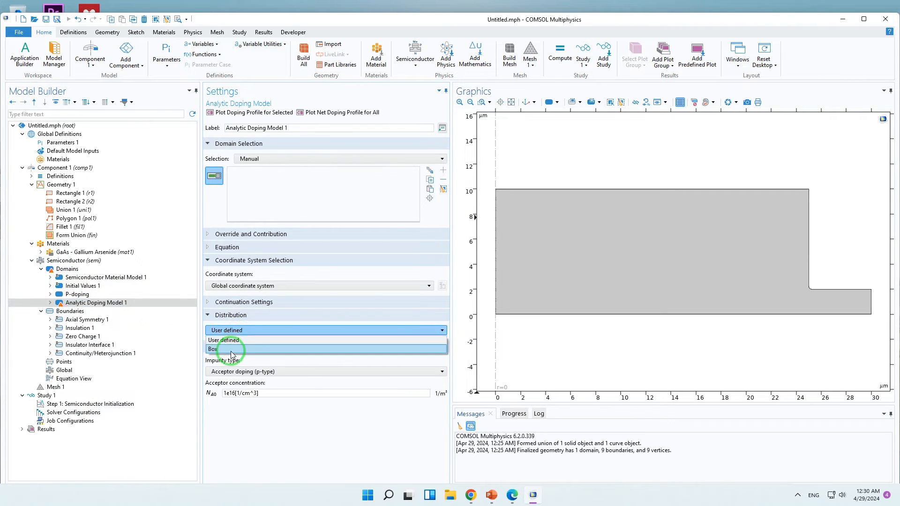
left_click(230, 350)
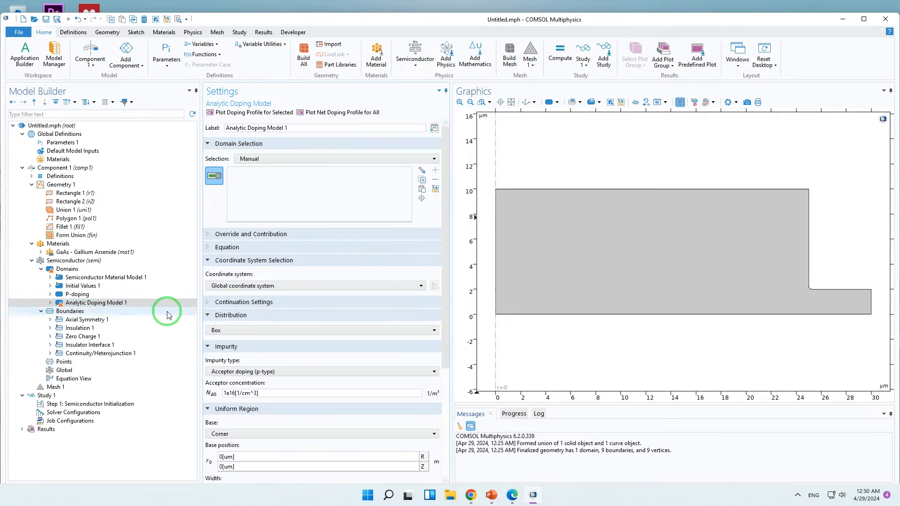
Step: Delete the P-doping geometric doping model from the Semiconductor domains
left_click(115, 295)
right_click(116, 298)
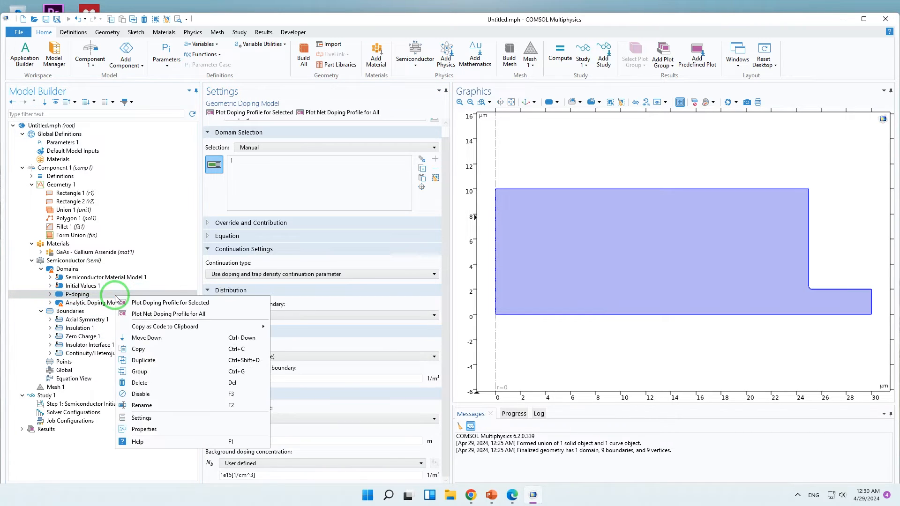
left_click(177, 379)
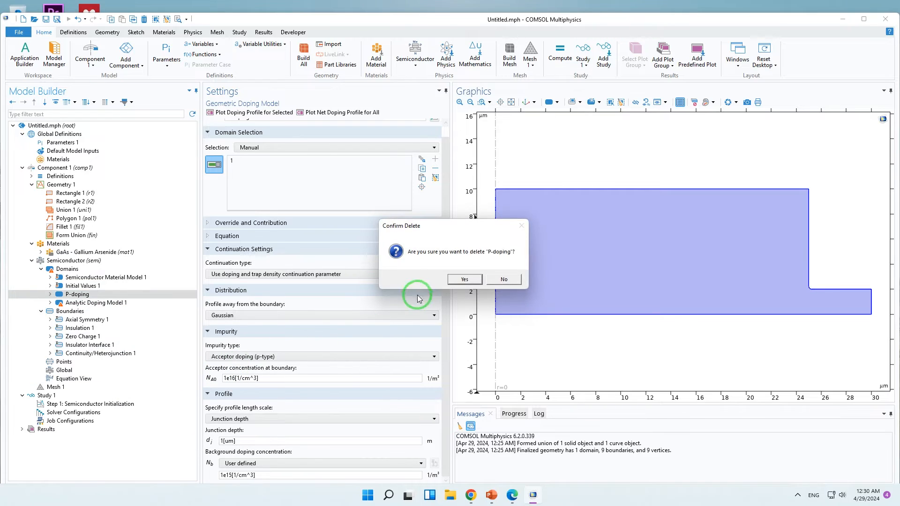
left_click(461, 275)
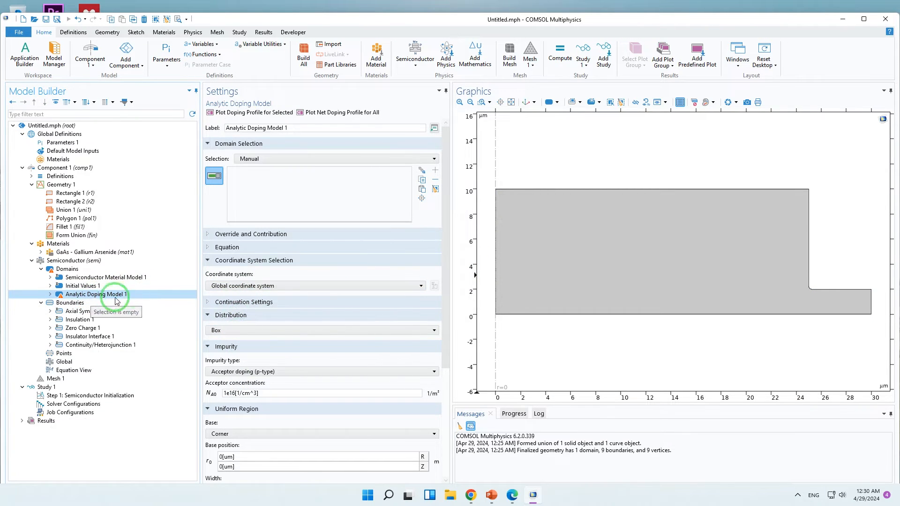
Step: Label the analytic doping model "Analytic Doping Model - P type" and apply it to the geometry's only domain
left_click(293, 128)
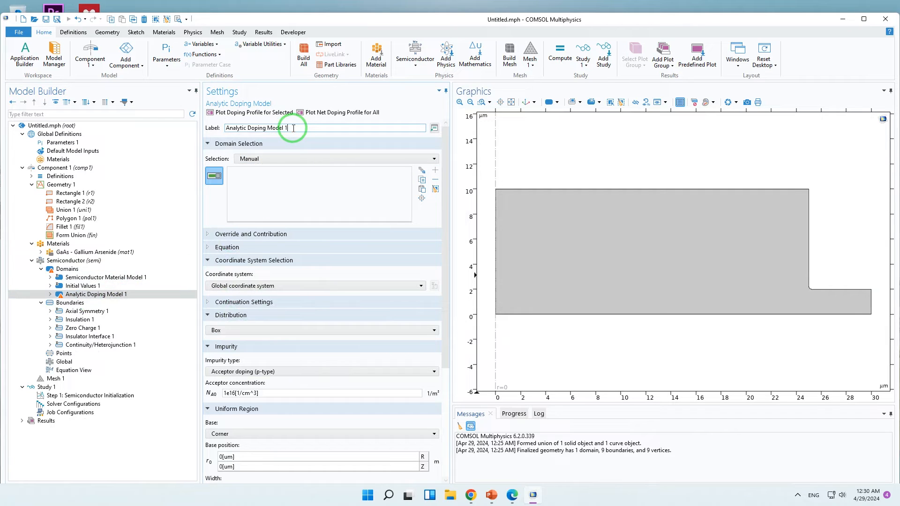
key("BackSpace")
type("-")
type(" p")
type("P")
type(" type")
left_click(499, 245)
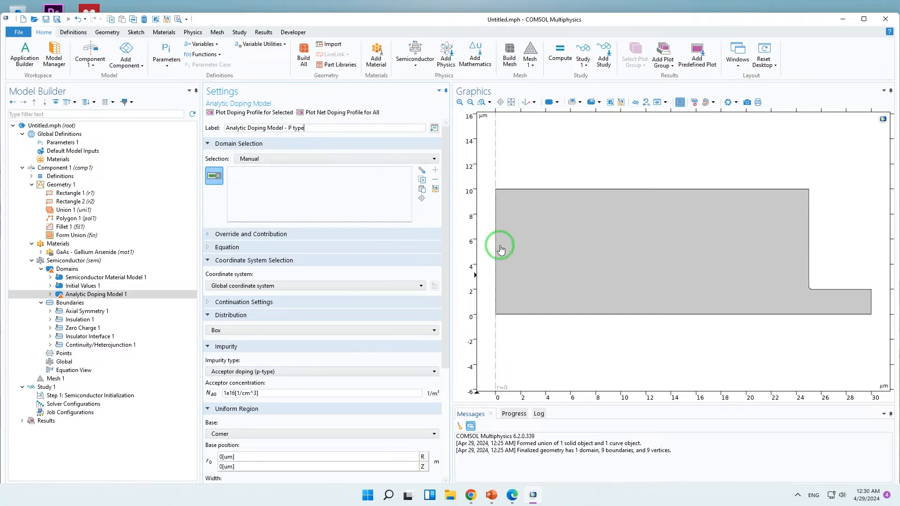
Step: Set the acceptor concentration of the P-type analytic doping model to 1e18[1/cm^3]
left_click_drag(446, 179, 443, 249)
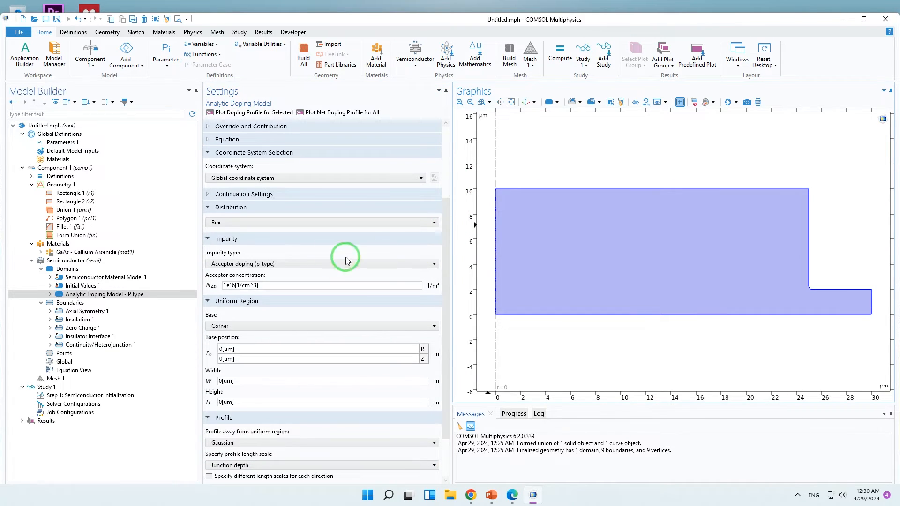
left_click(216, 265)
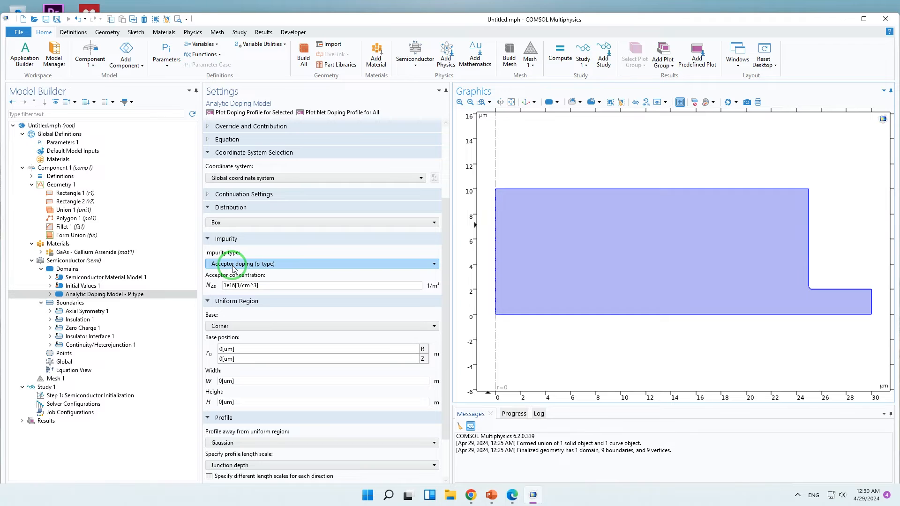
left_click(233, 286)
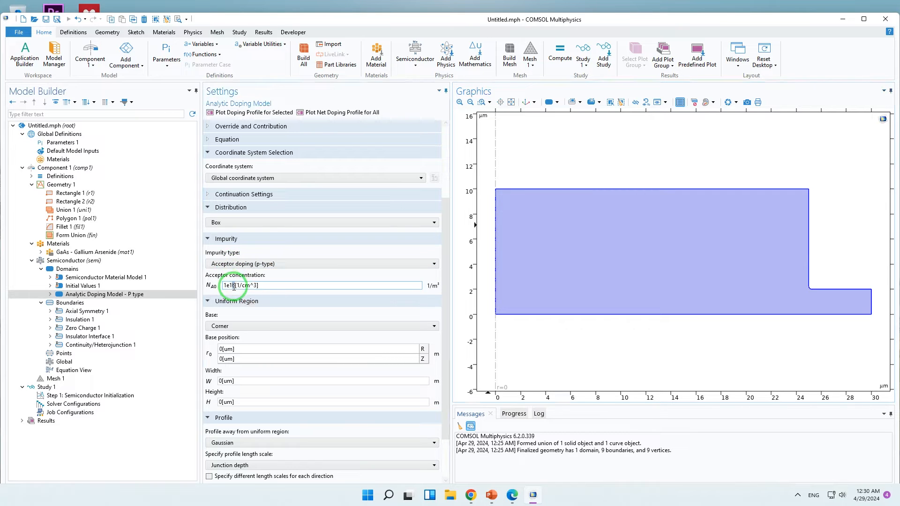
type("8")
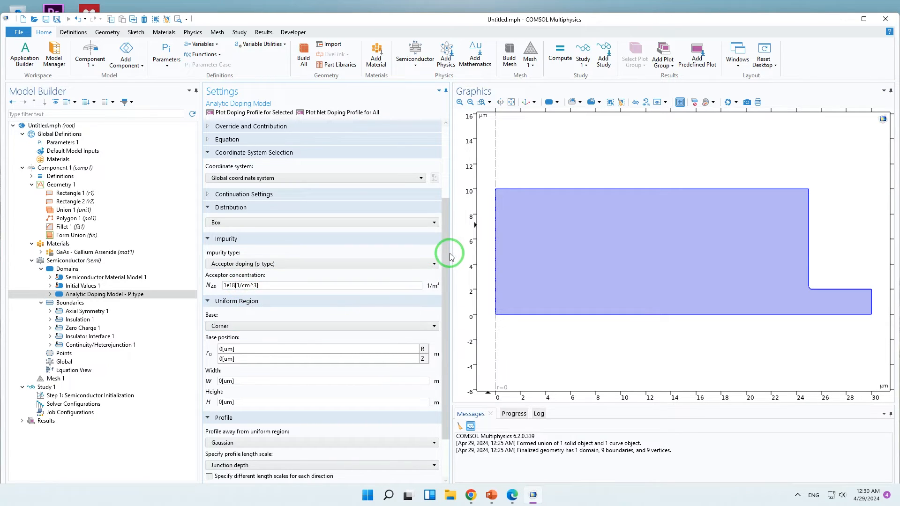
Step: Define the P-type doping's uniform region with base position Z h_dom-h_p, width w_dom and height h_p
left_click_drag(450, 257, 448, 331)
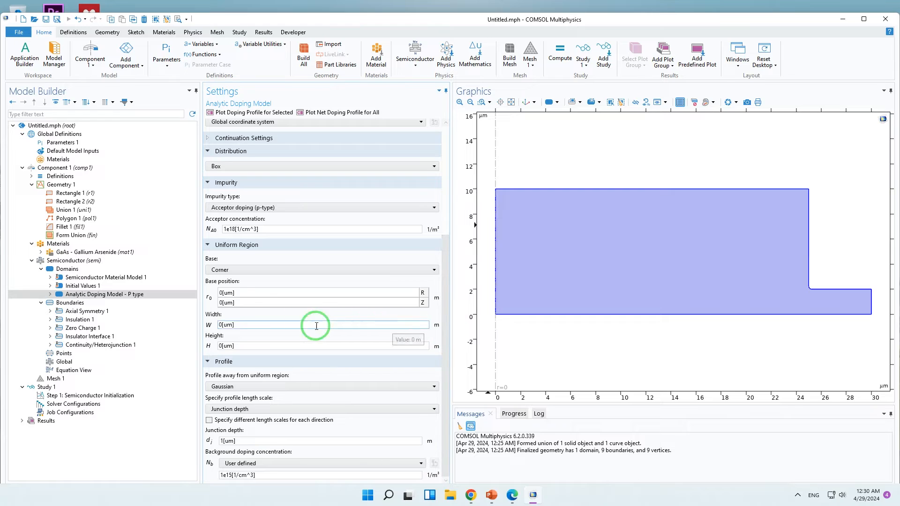
triple_click(224, 303)
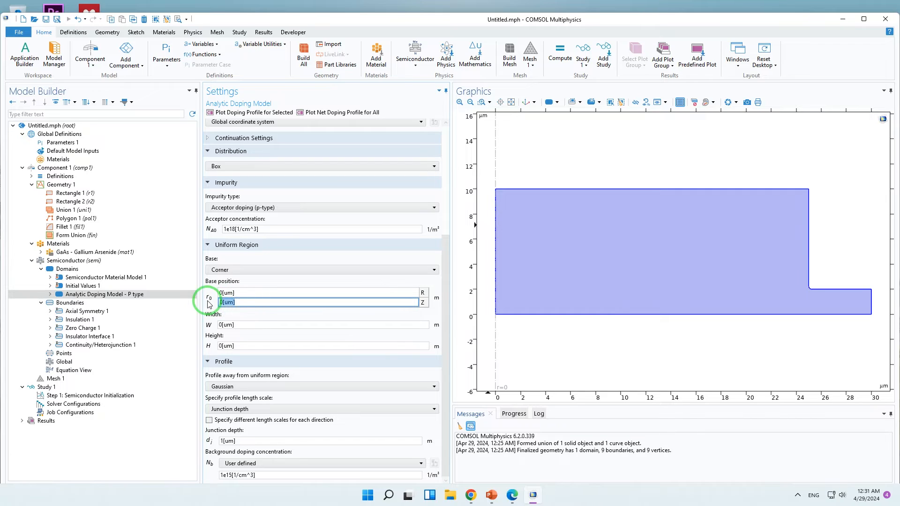
type("h_dom-h_p")
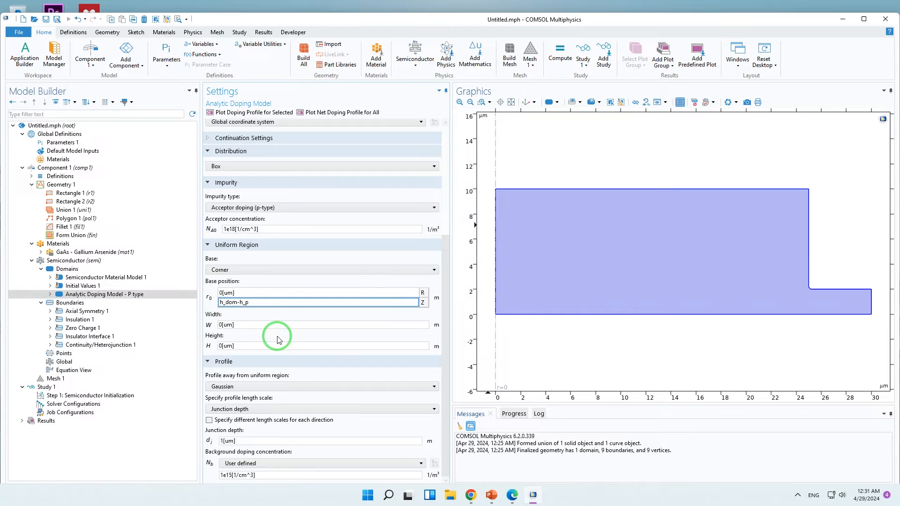
left_click_drag(240, 329, 217, 331)
type("w")
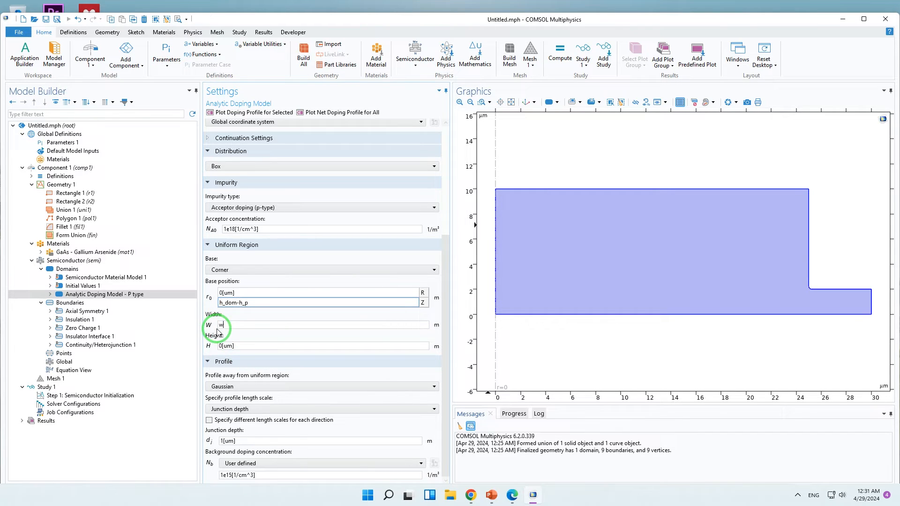
type("_dom")
left_click_drag(240, 348, 217, 346)
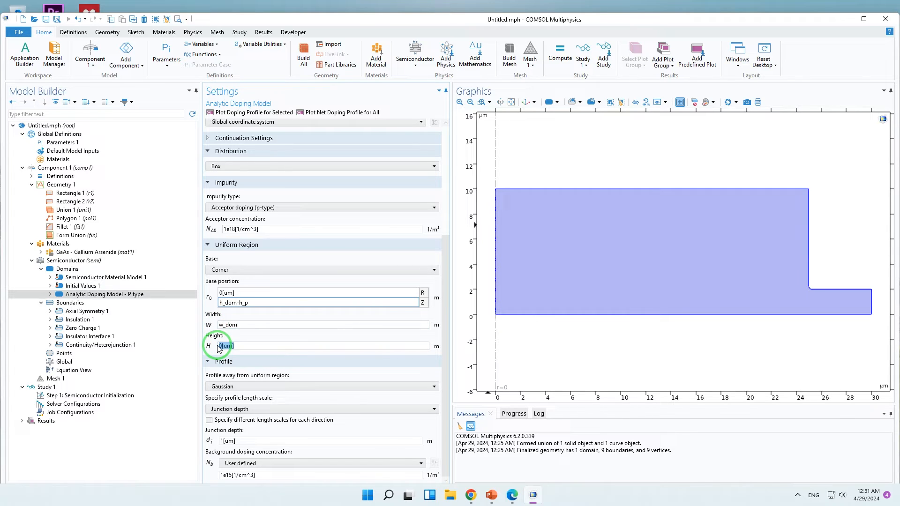
type("h_p")
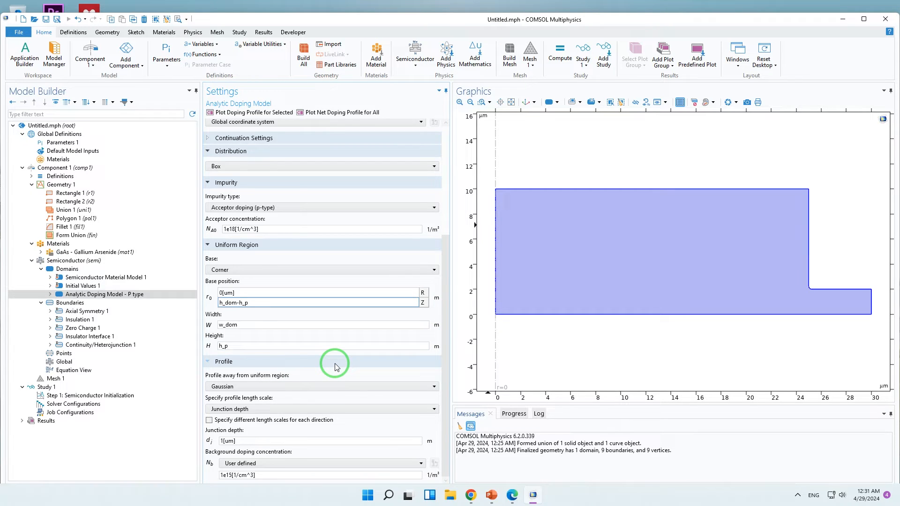
Step: Specify the P-type doping's profile length scale by decay length and set it to 2[um]
left_click(266, 410)
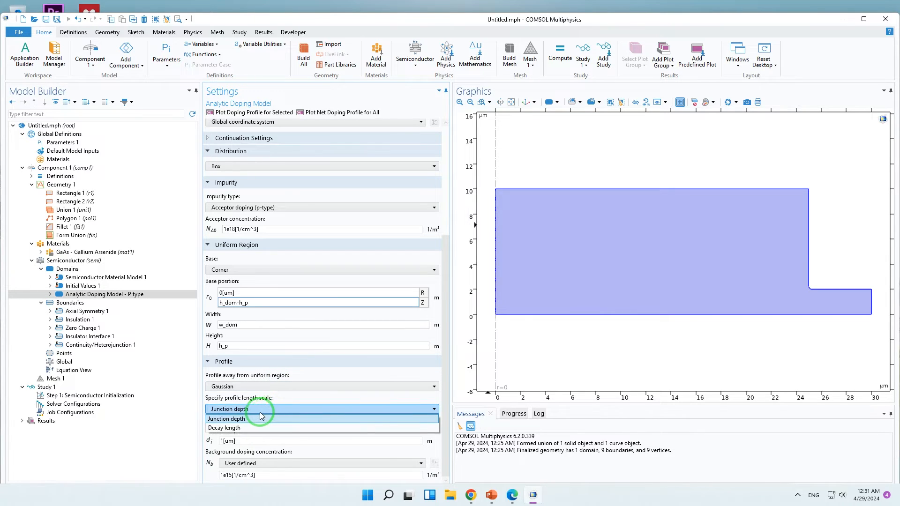
left_click(229, 428)
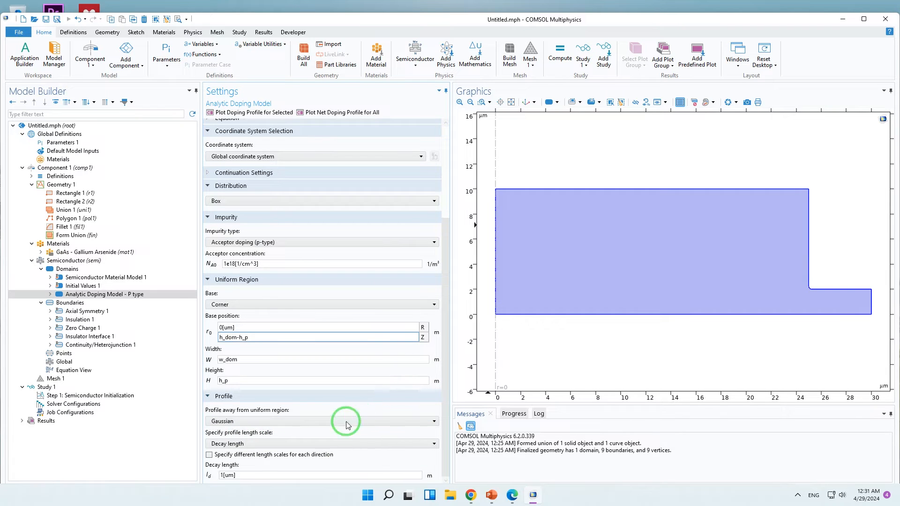
left_click(223, 475)
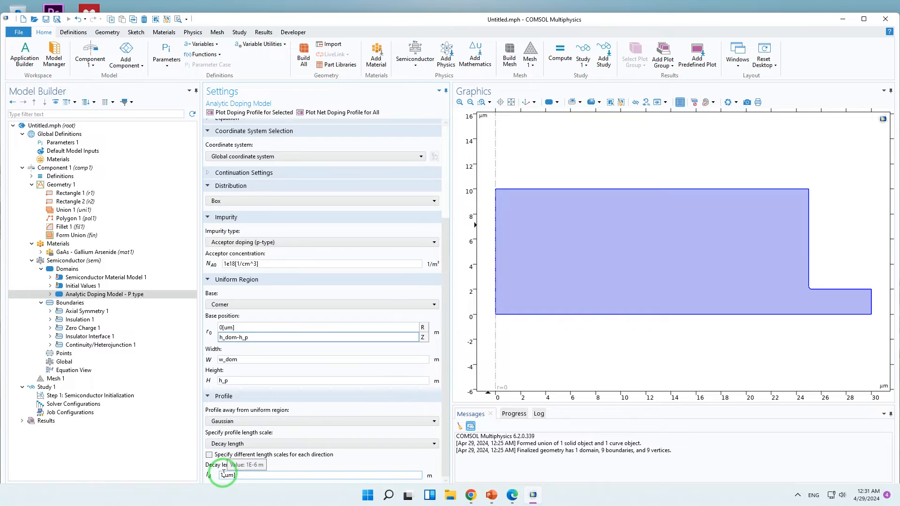
type("2")
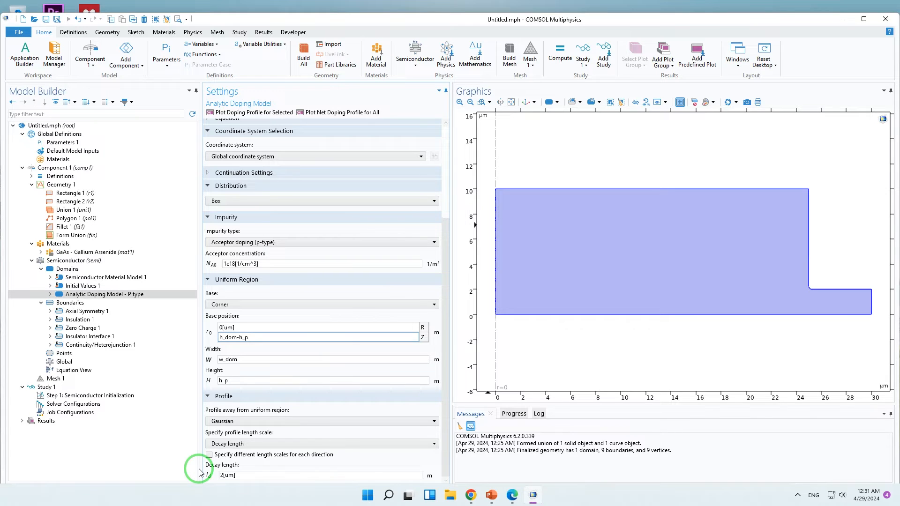
Step: Add another analytic doping model to the Semiconductor physics domains and label it "Analytic Doping Model 2-N type"
left_click(86, 271)
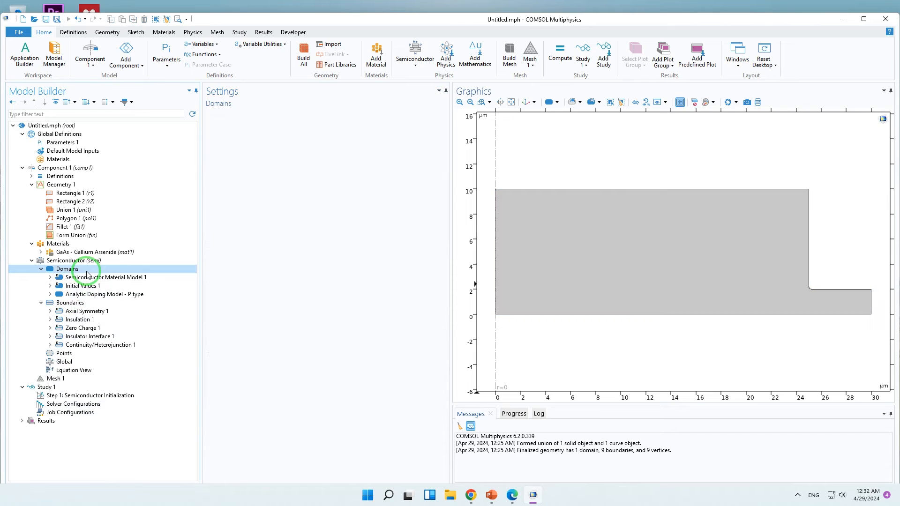
right_click(86, 274)
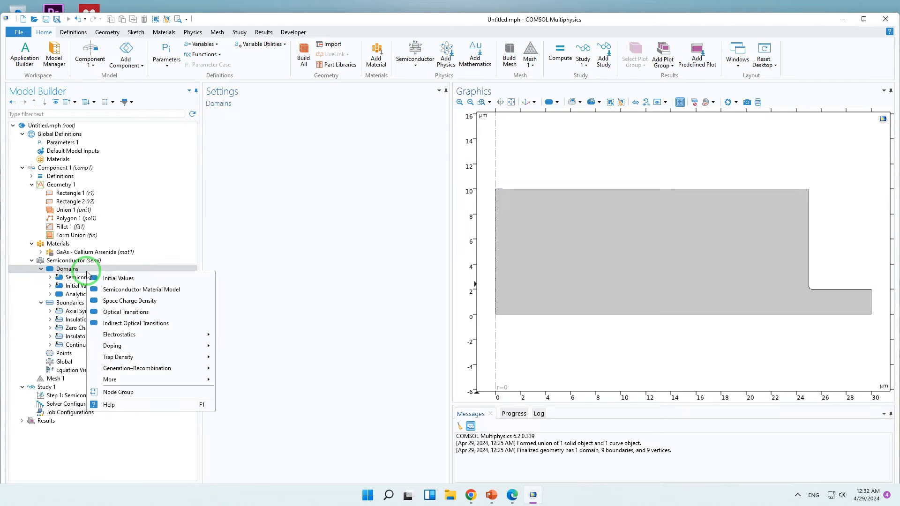
mouse_move(167, 346)
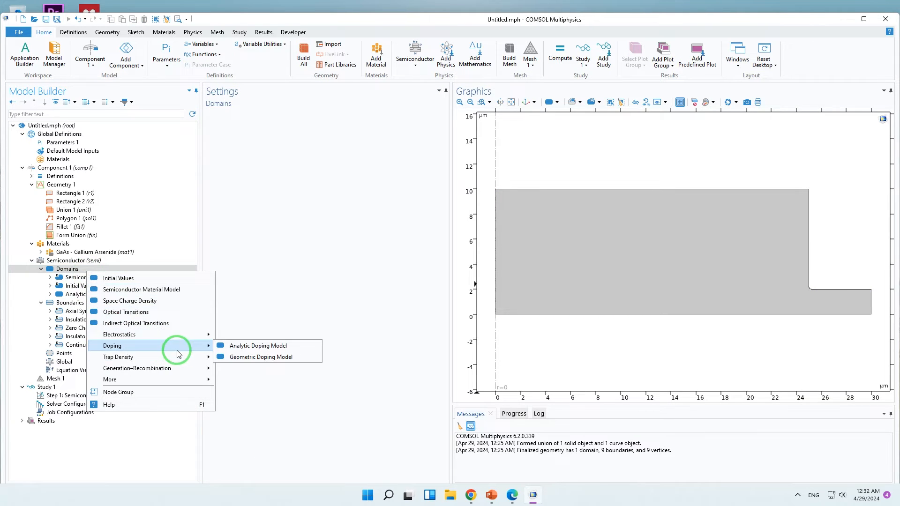
left_click(247, 348)
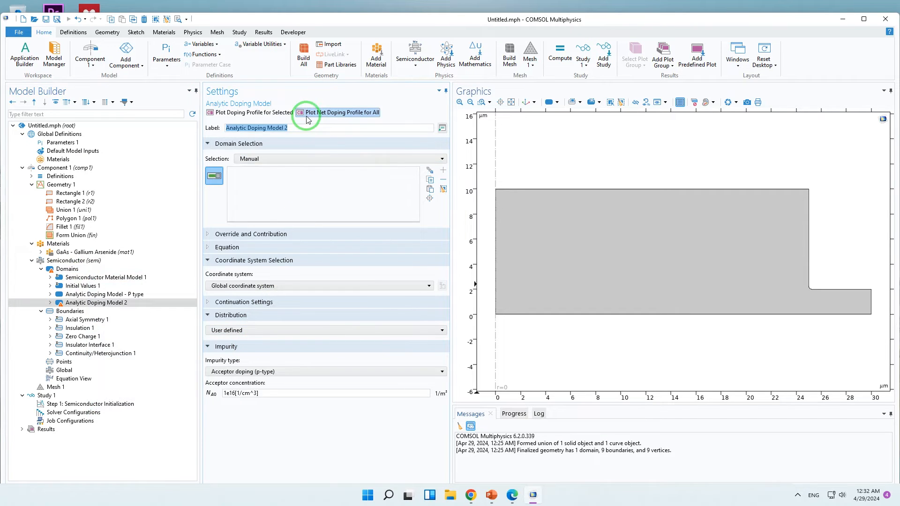
left_click(297, 128)
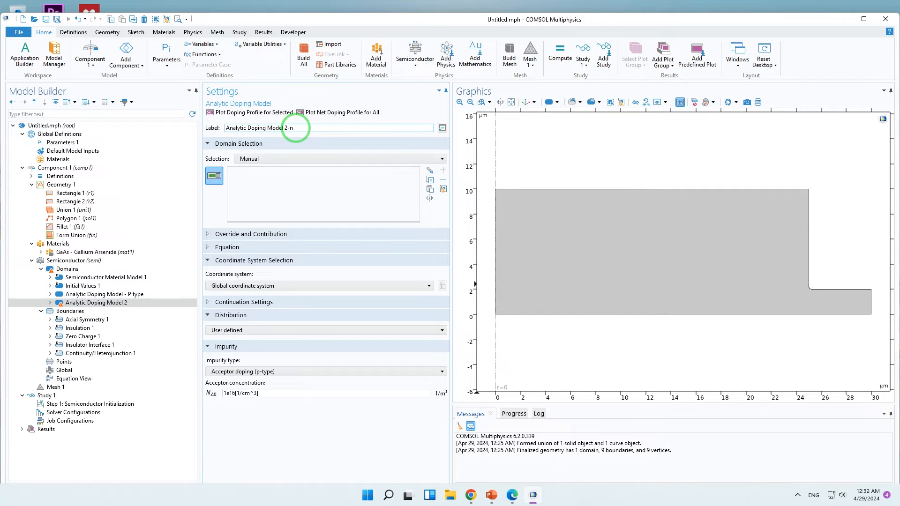
type("-N type")
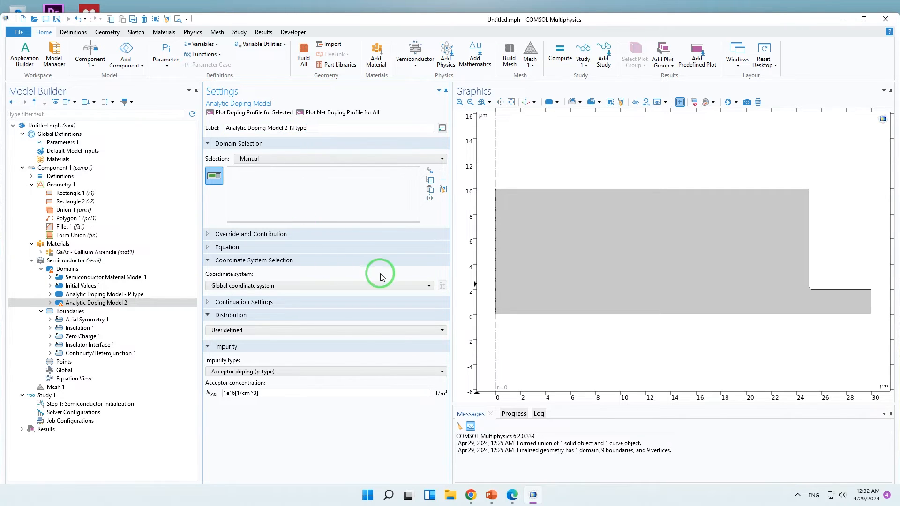
Step: Apply the N-type doping model to the geometry's only domain and set its distribution to Box
left_click(520, 256)
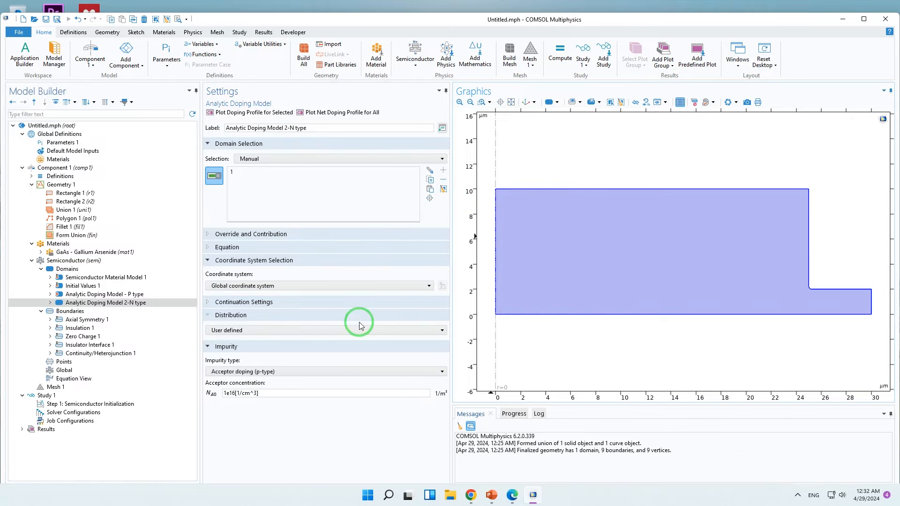
left_click(286, 328)
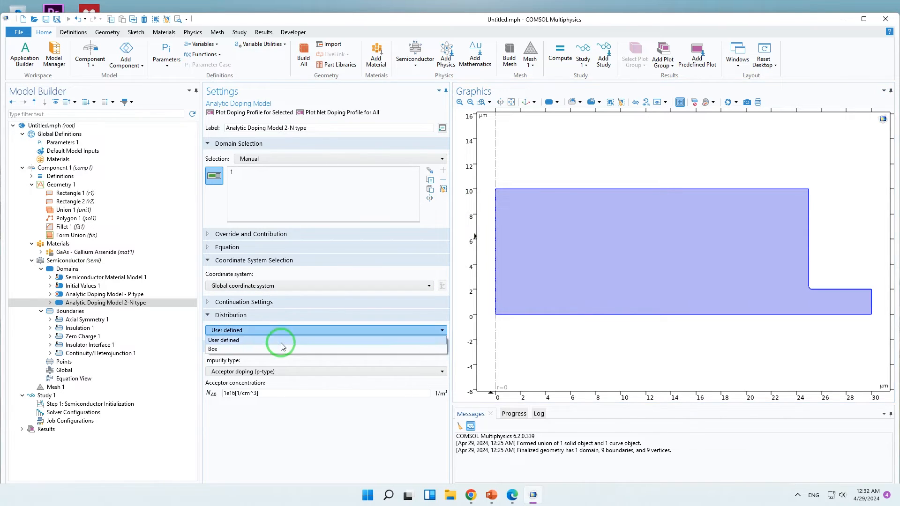
left_click(281, 344)
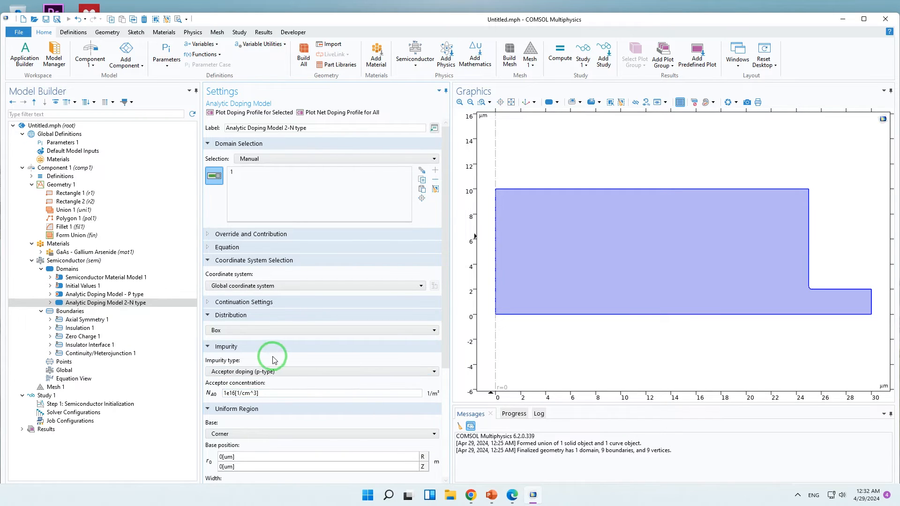
left_click_drag(230, 395, 236, 396)
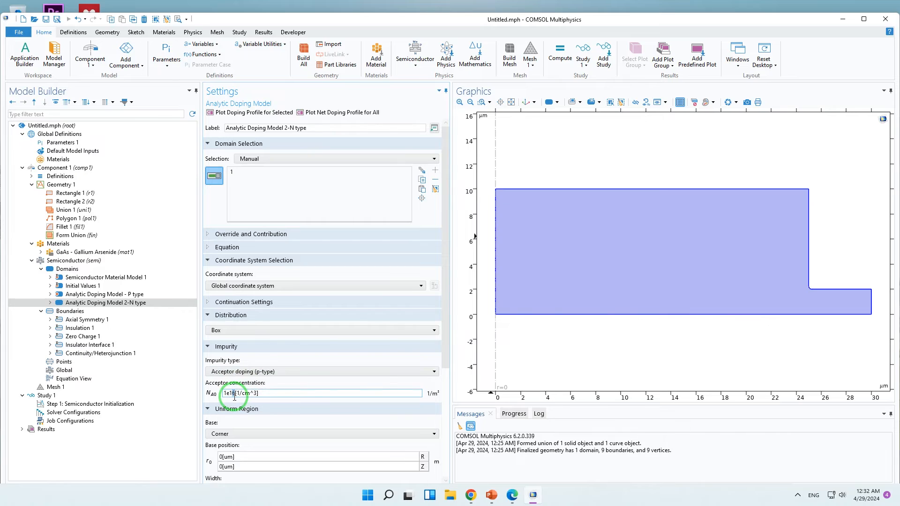
type("18")
left_click(140, 286)
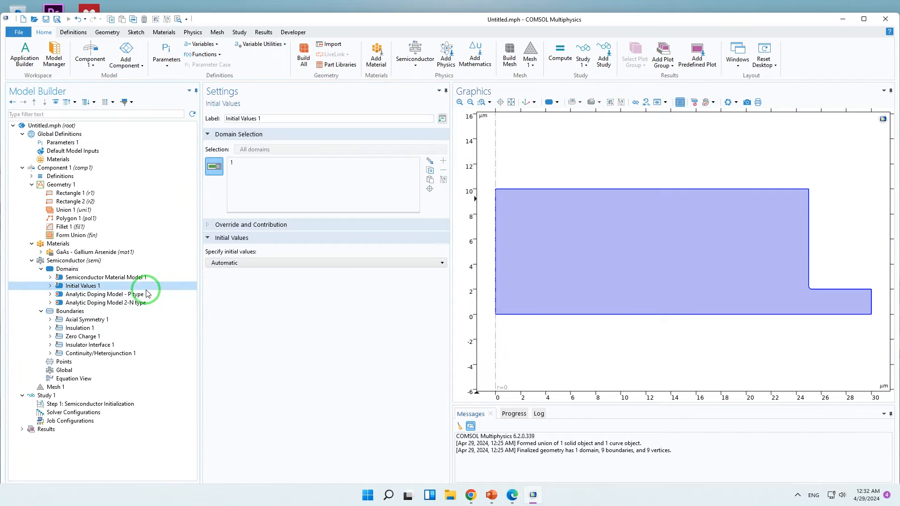
left_click(147, 295)
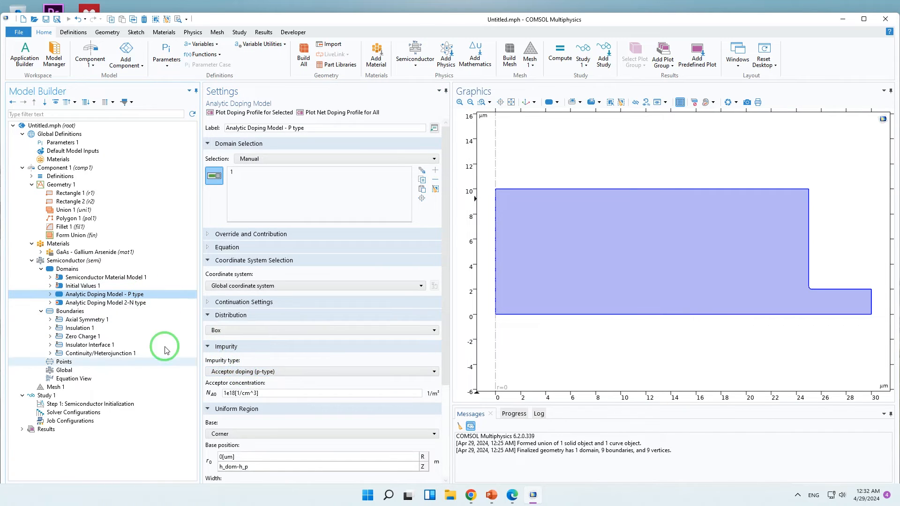
left_click(115, 303)
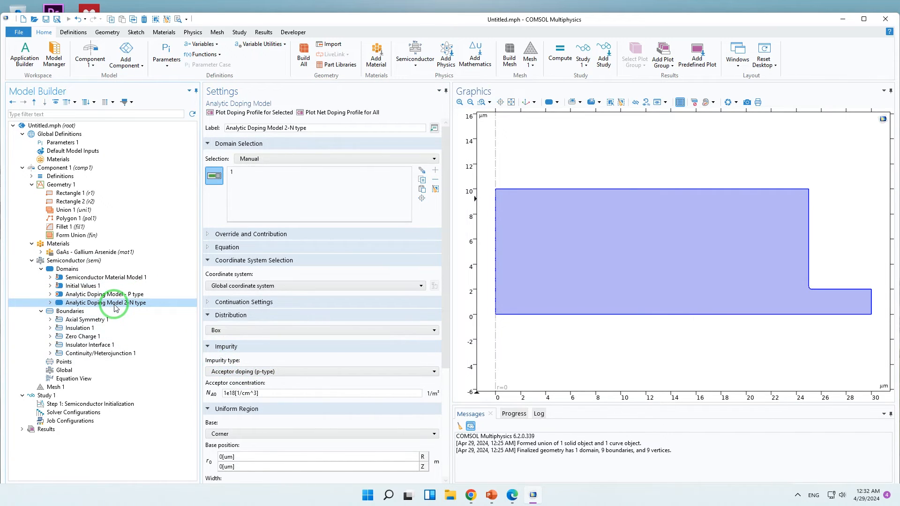
Step: Set the N-type model's impurity type to Donor doping (n-type) with a donor concentration of 1e18[1/cm^3]
left_click(251, 373)
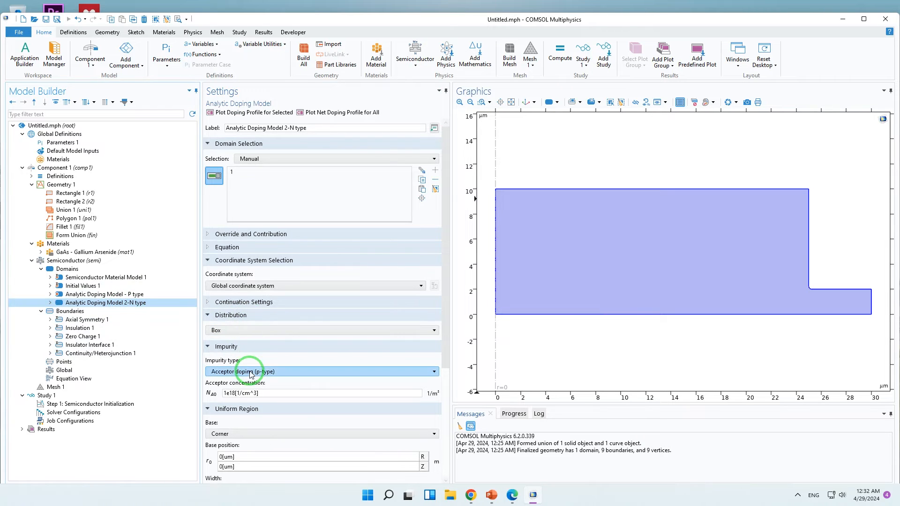
left_click(270, 393)
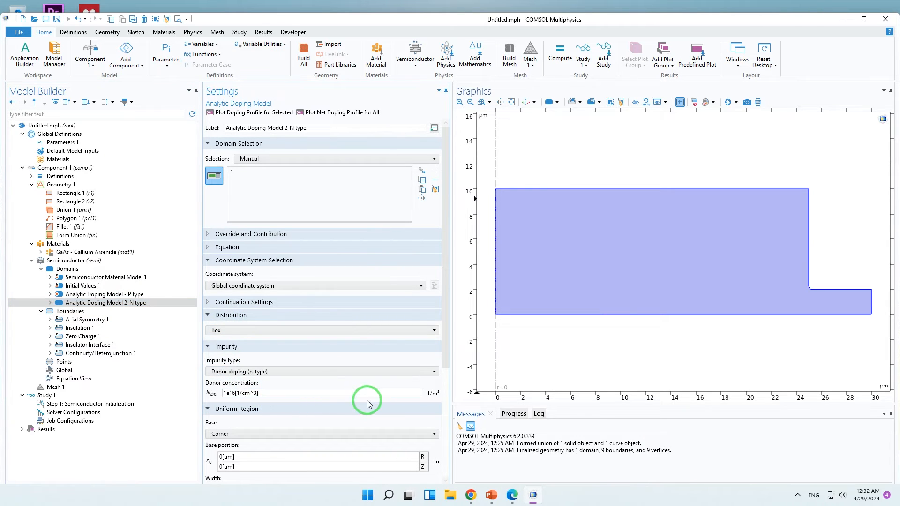
left_click(234, 395)
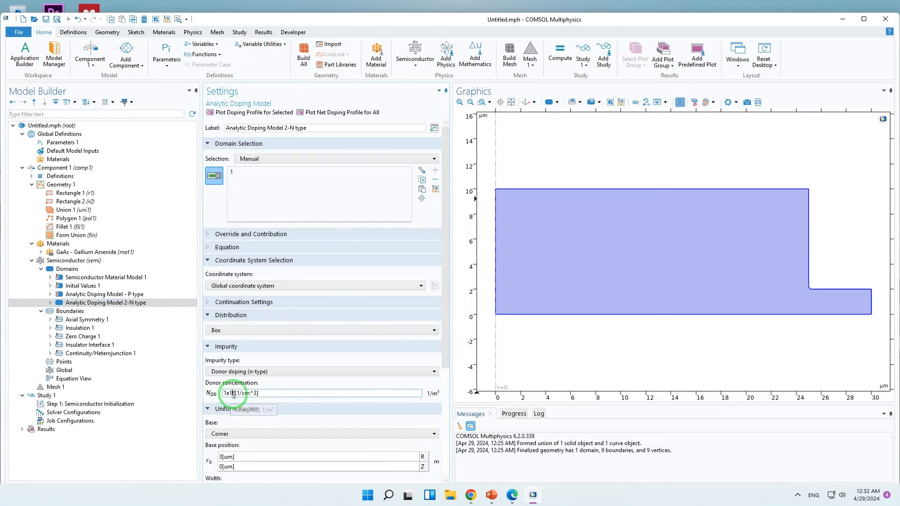
type("8")
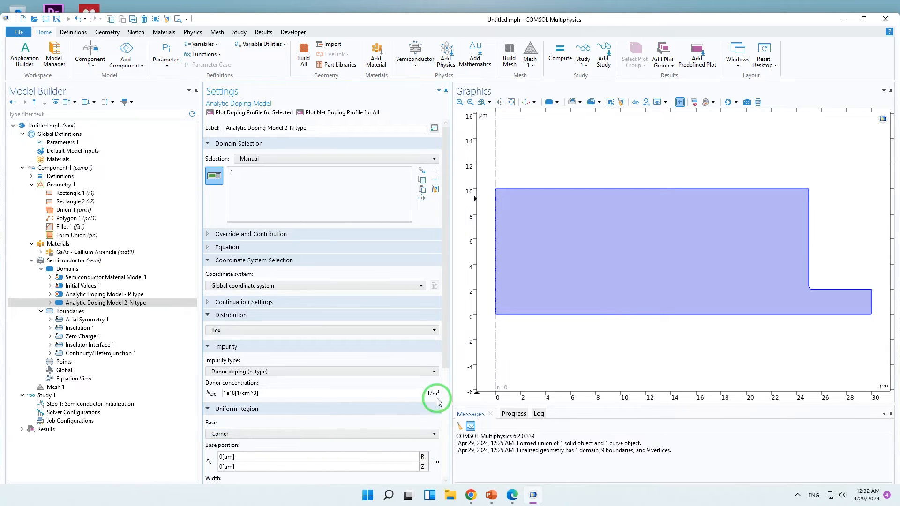
Step: Define the N-type doping's uniform region with width w_dom+w_con_n and height h_dom-h_p
left_click_drag(446, 372, 447, 453)
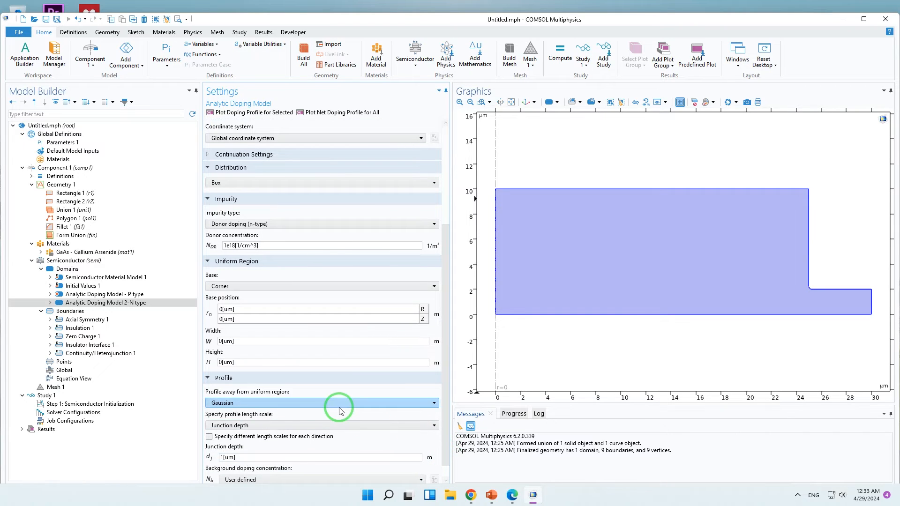
left_click_drag(235, 341, 209, 346)
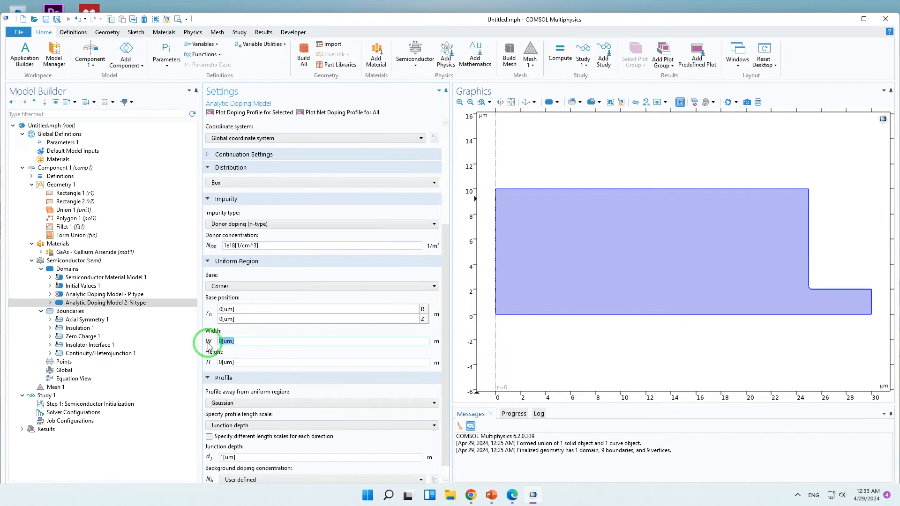
type("w_dom")
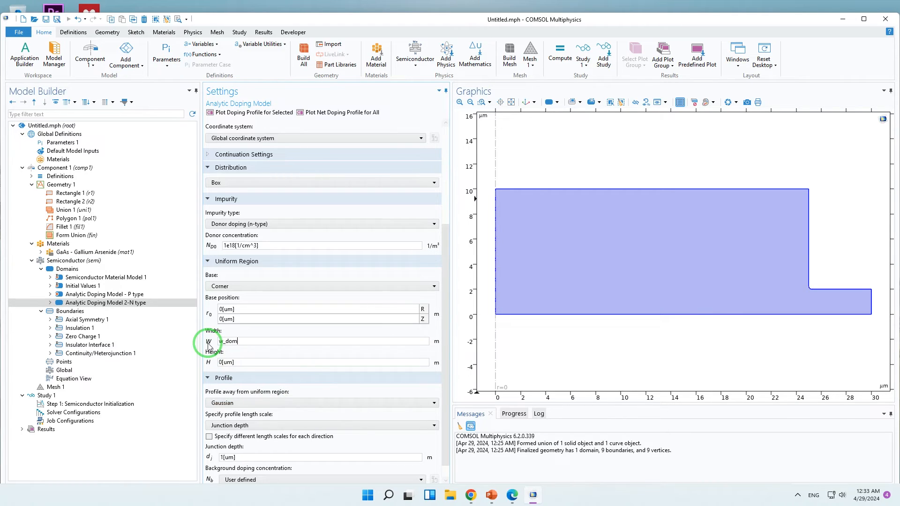
type("+w_con_n")
left_click(241, 362)
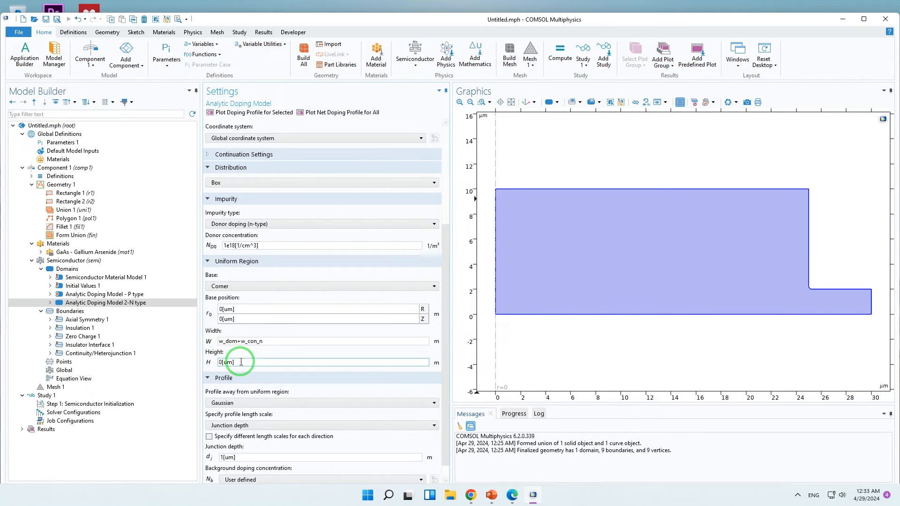
left_click_drag(240, 362, 218, 368)
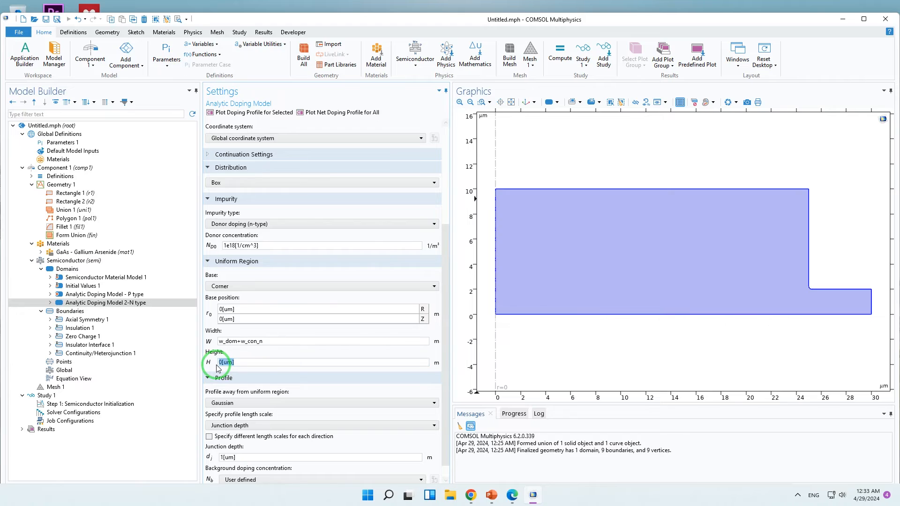
type("h_dom-h_p")
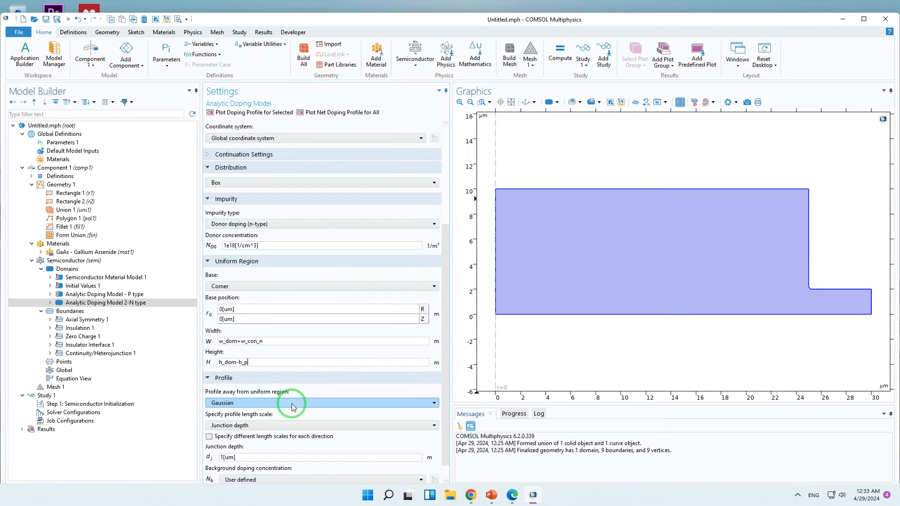
Step: Specify the N-type doping's profile length scale by decay length and set it to 2[um]
left_click(254, 429)
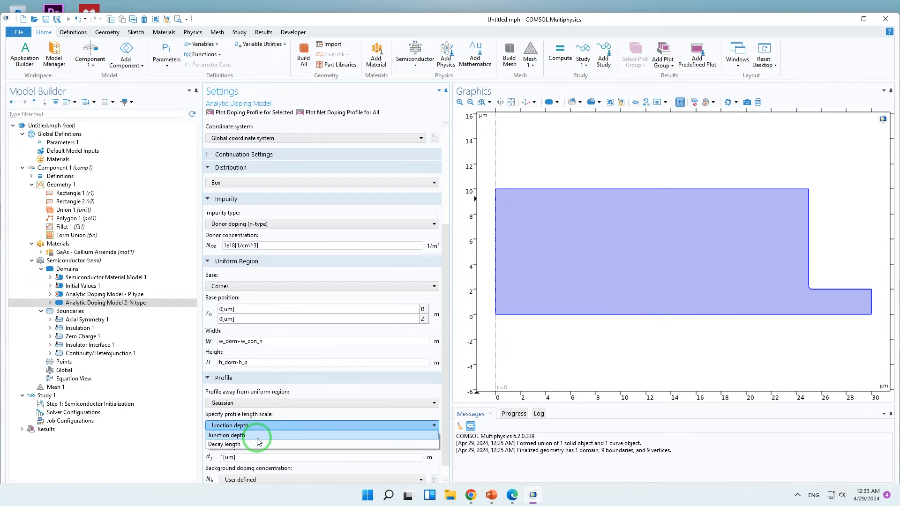
left_click(257, 445)
left_click(248, 474)
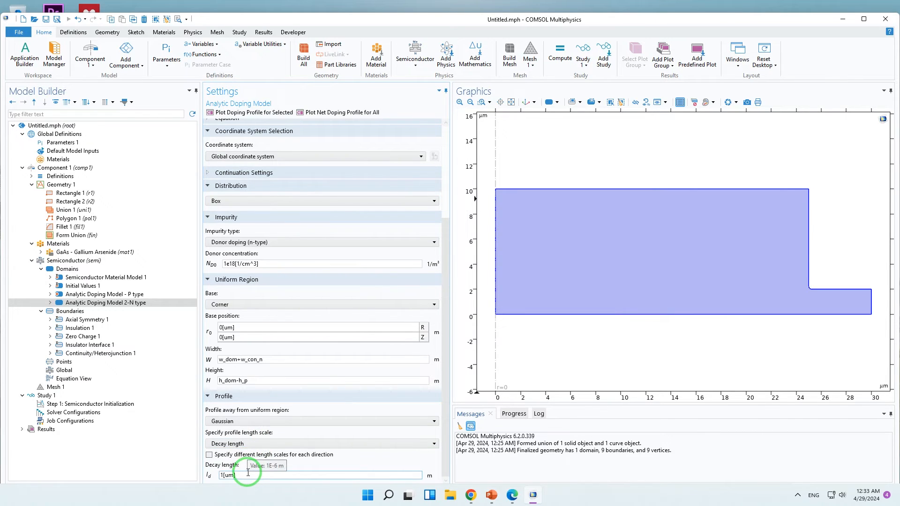
left_click_drag(224, 477, 214, 482)
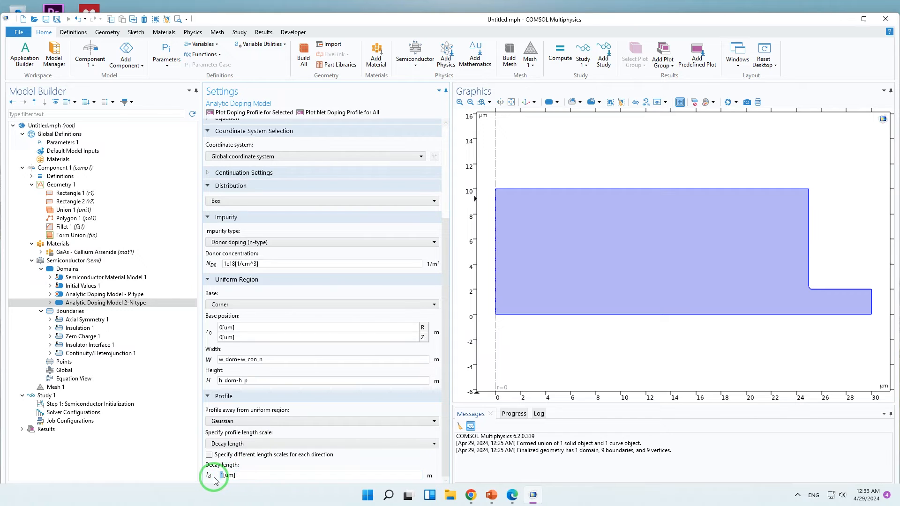
type("2")
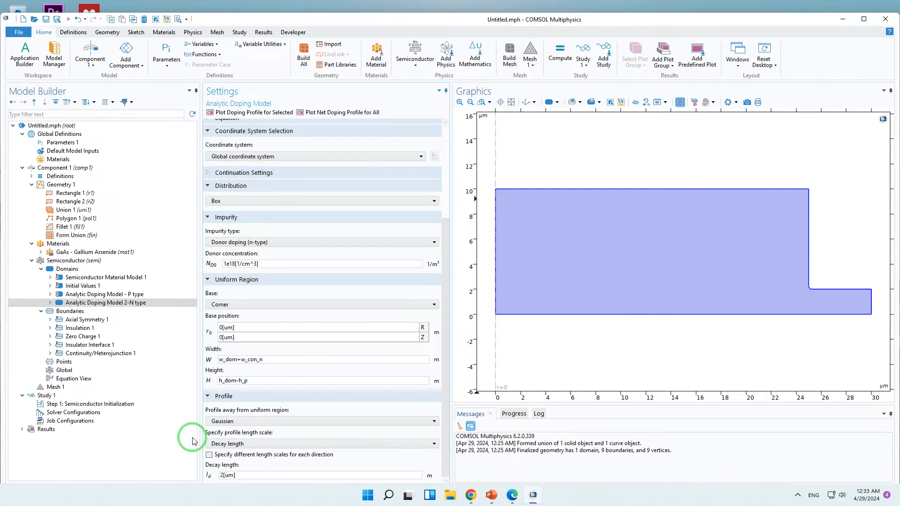
Step: Add an Optical Transitions feature to the Semiconductor physics and apply it to the geometry's only domain
left_click(105, 295)
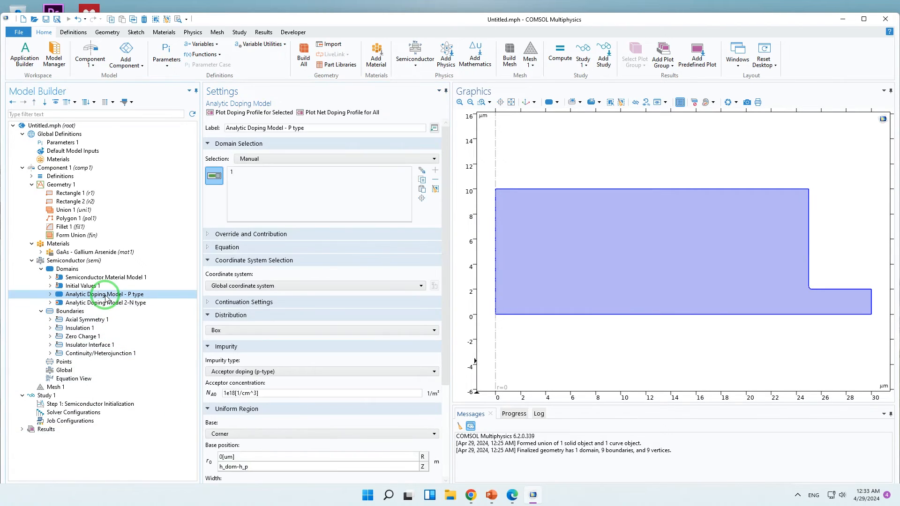
left_click(113, 270)
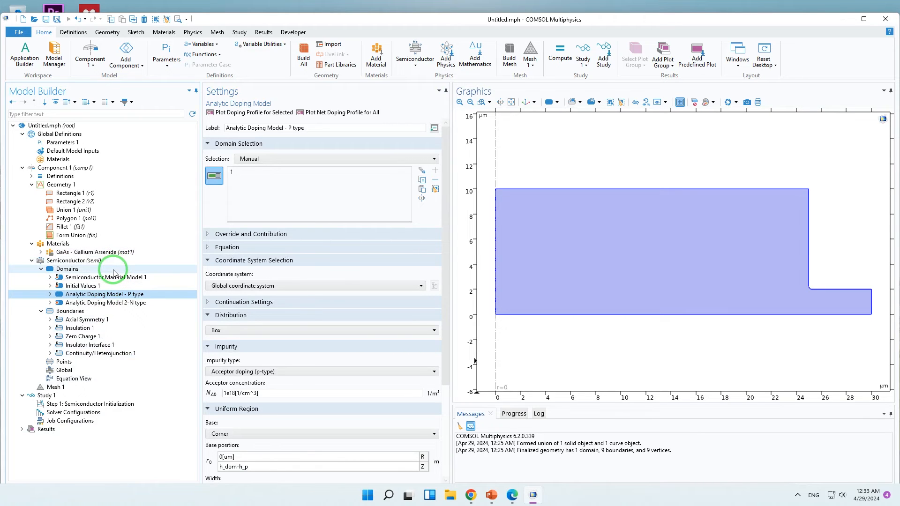
right_click(114, 272)
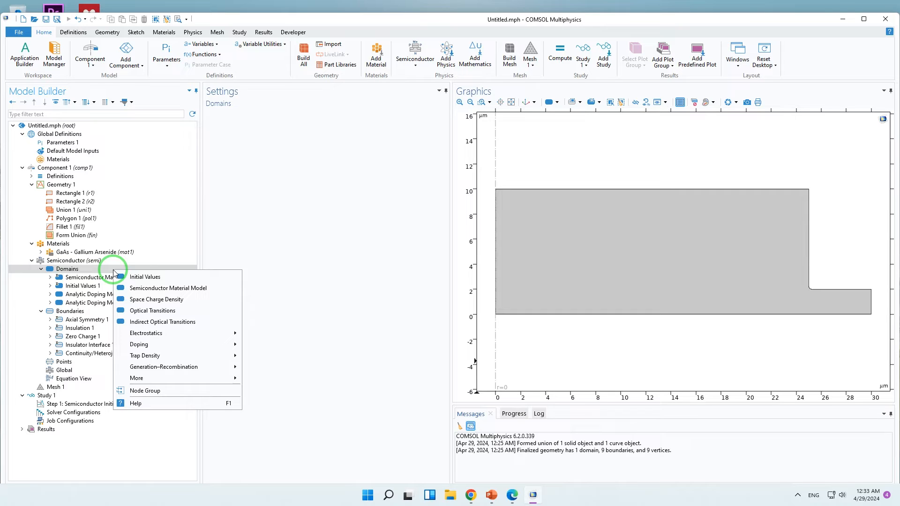
left_click(155, 311)
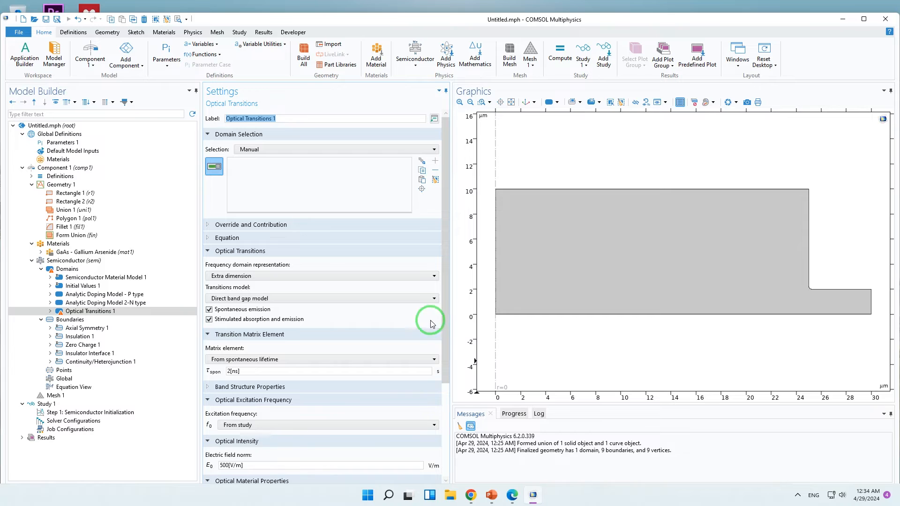
left_click(581, 252)
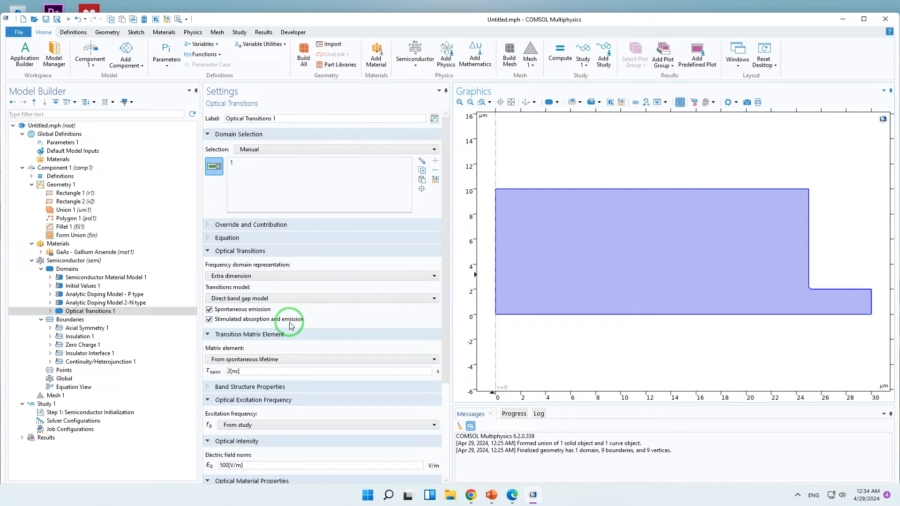
Step: Disable stimulated absorption and emission for the optical transitions, and expand their band structure and integral properties
left_click(254, 319)
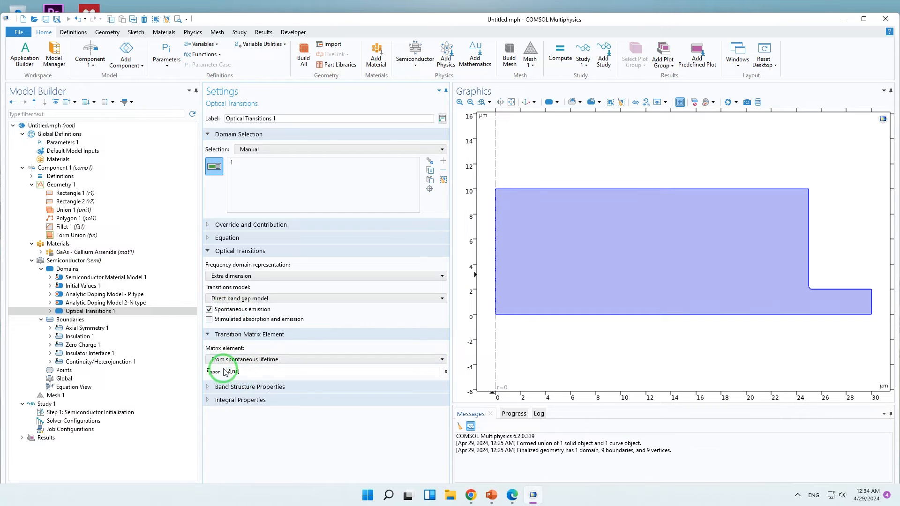
left_click(251, 390)
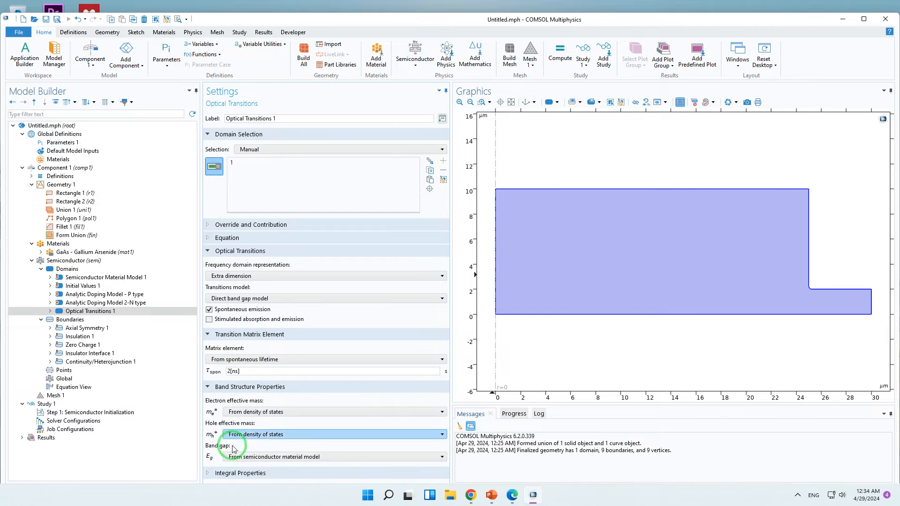
left_click(236, 474)
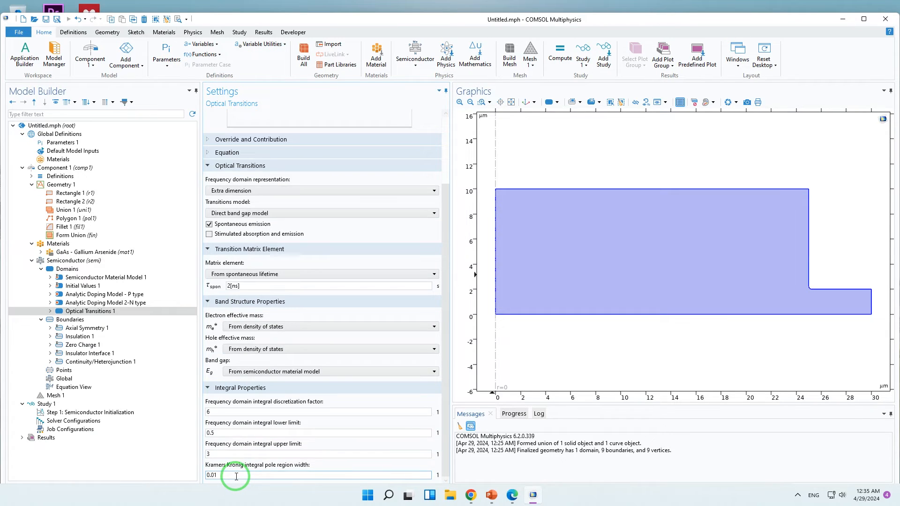
Step: Add an Auger Recombination feature to the Semiconductor physics and apply it to the geometry's only domain
left_click(207, 434)
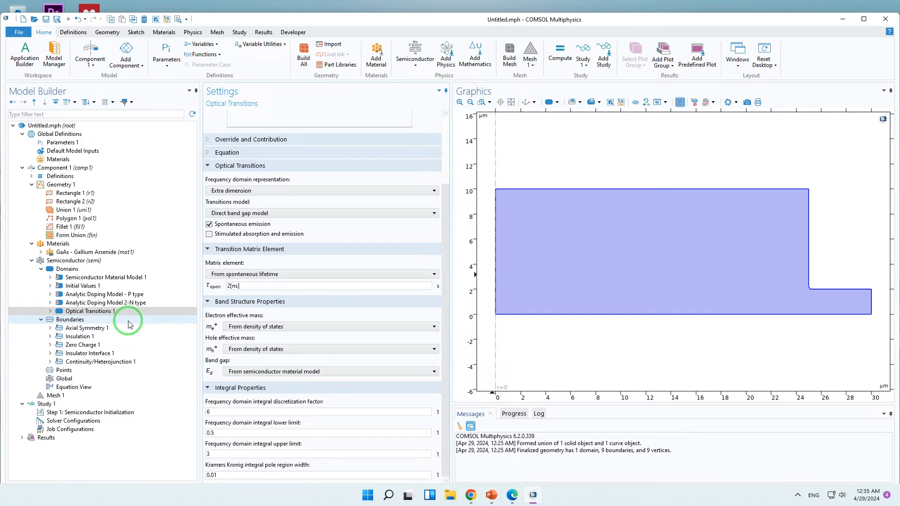
left_click(143, 261)
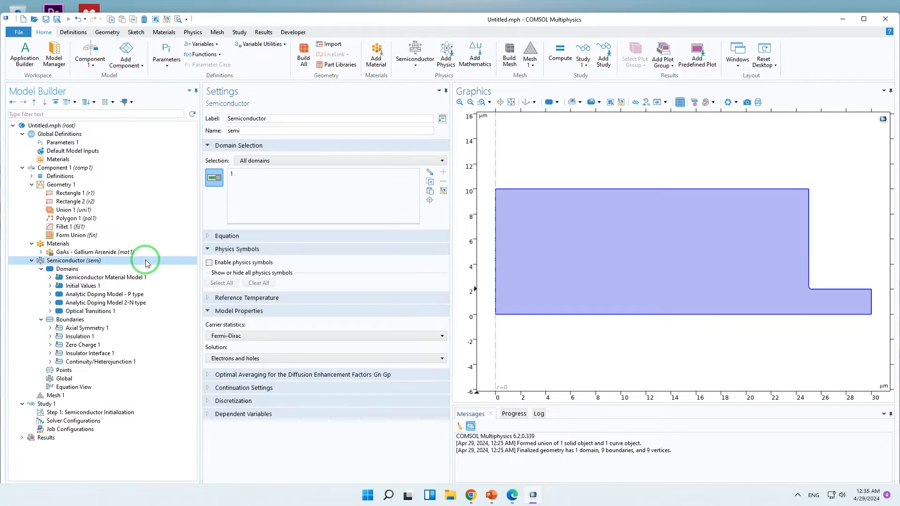
right_click(147, 261)
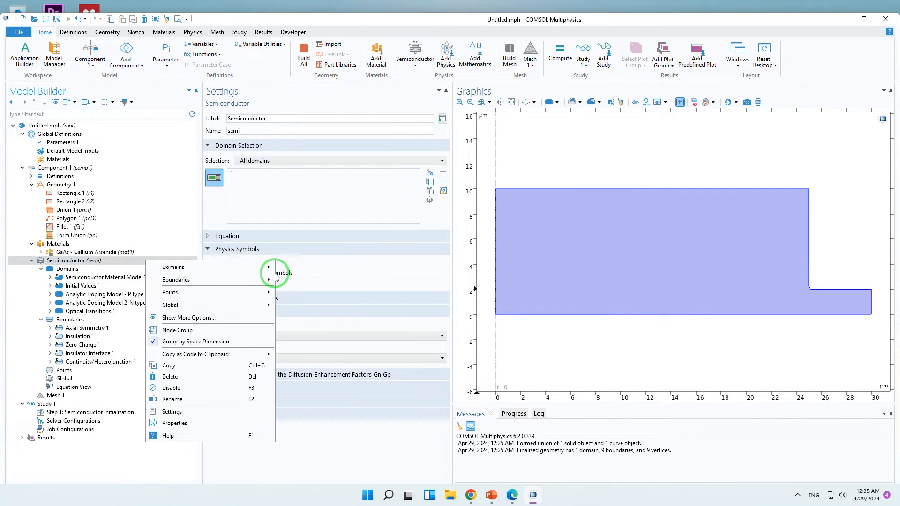
mouse_move(269, 269)
mouse_move(312, 357)
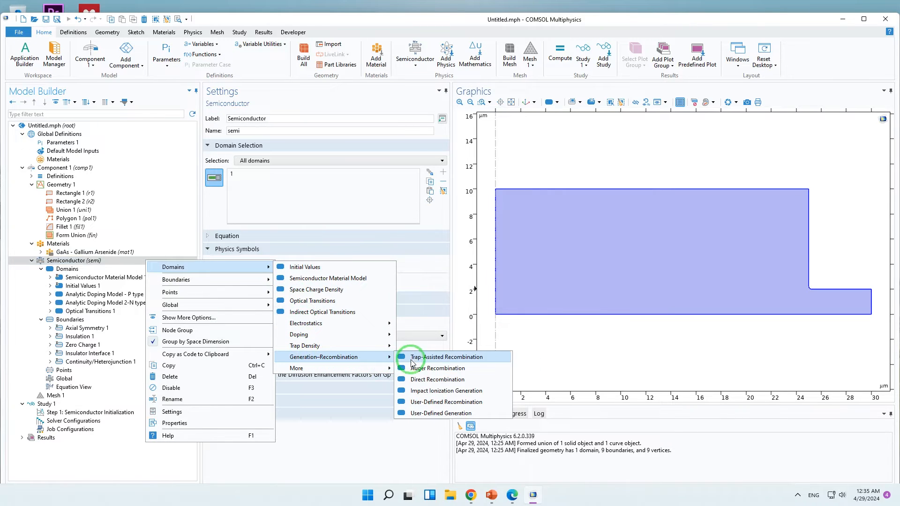
left_click(412, 369)
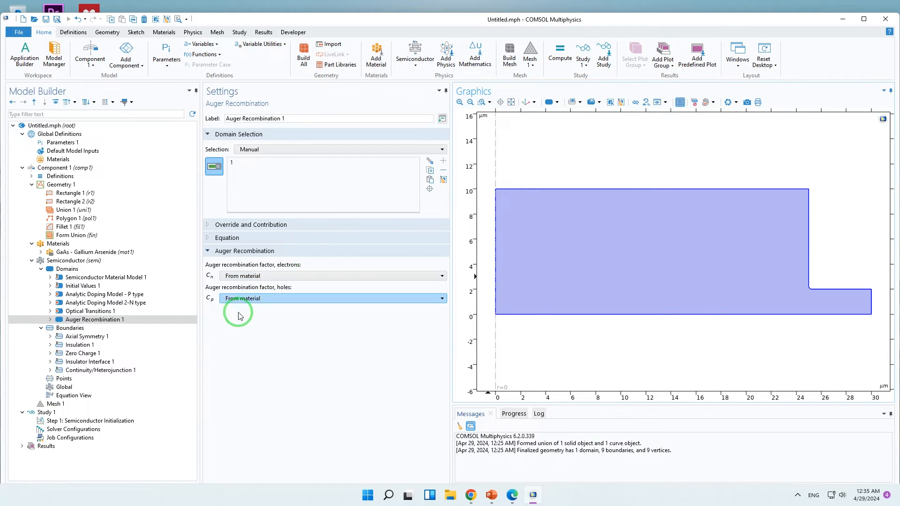
Step: Add a Metal Contact boundary condition and assign it to the short segment of the upper edge next to the symmetry axis
left_click(91, 329)
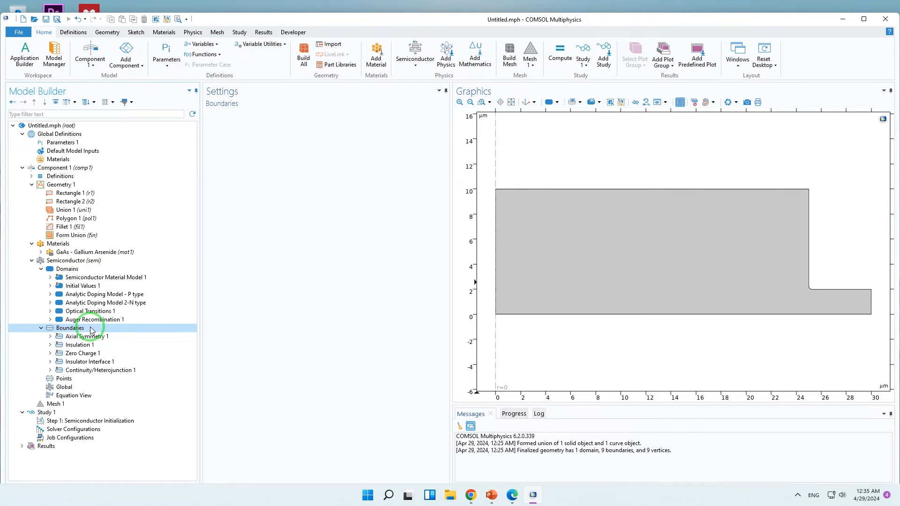
right_click(92, 331)
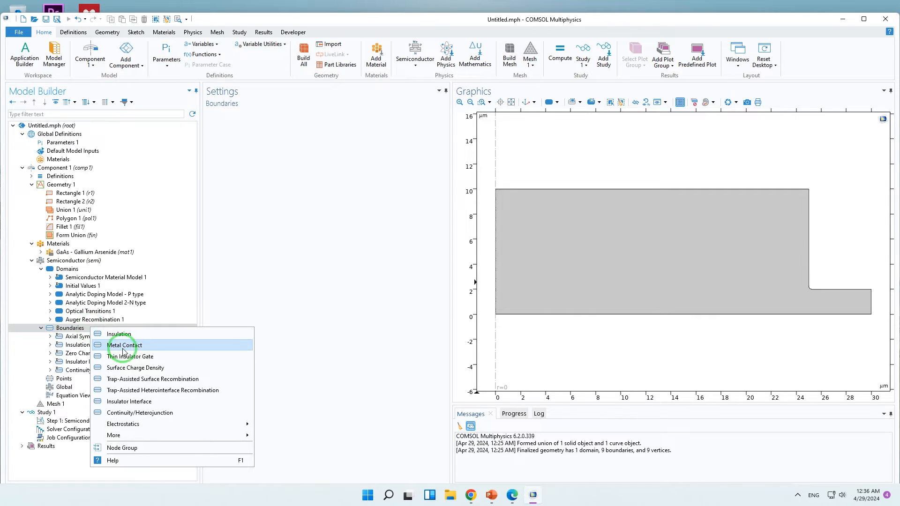
left_click(146, 350)
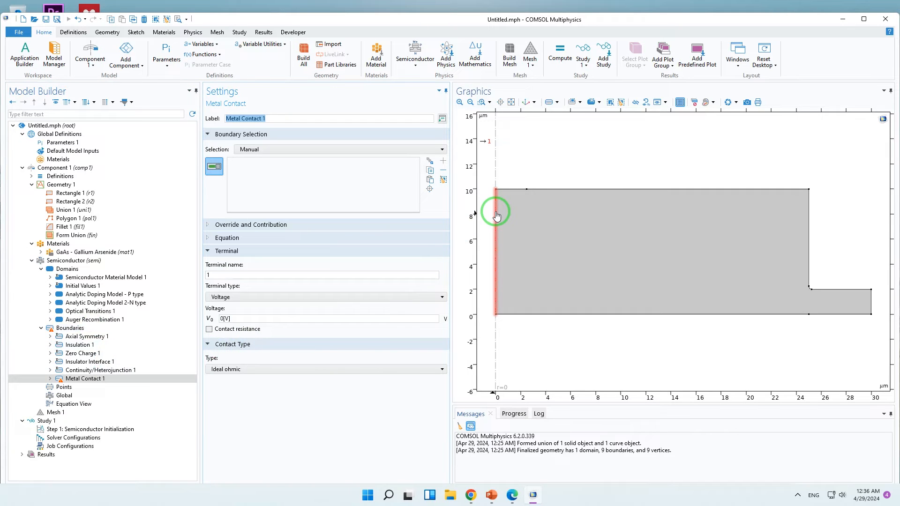
left_click(514, 191)
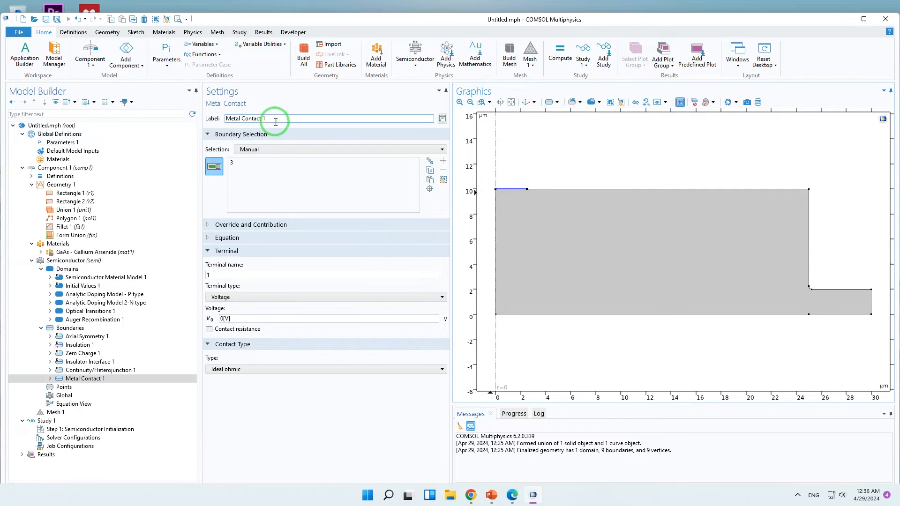
Step: Rename the new metal contact as P contact
type("-")
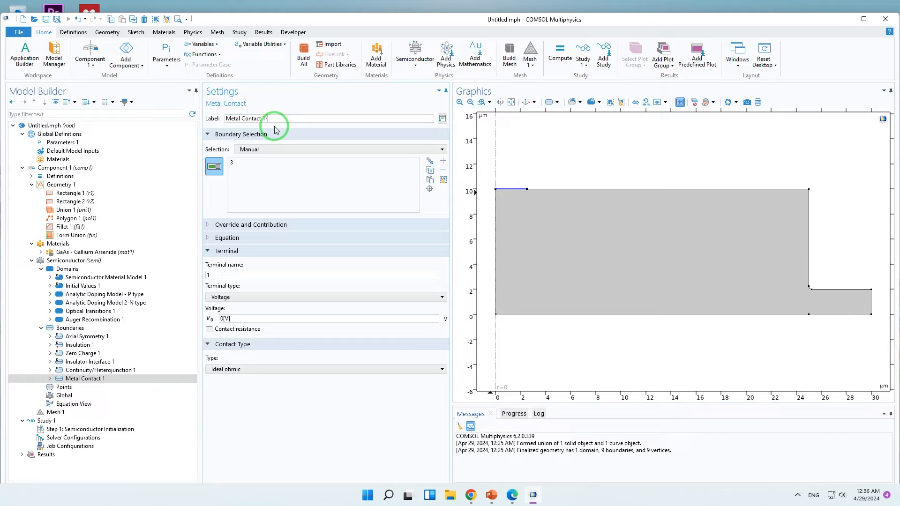
type("P")
key("BackSpace")
key("BackSpace")
key("BackSpace")
key("BackSpace")
key("BackSpace")
key("BackSpace")
key("BackSpace")
key("BackSpace")
key("BackSpace")
key("BackSpace")
key("BackSpace")
key("BackSpace")
type("P contact")
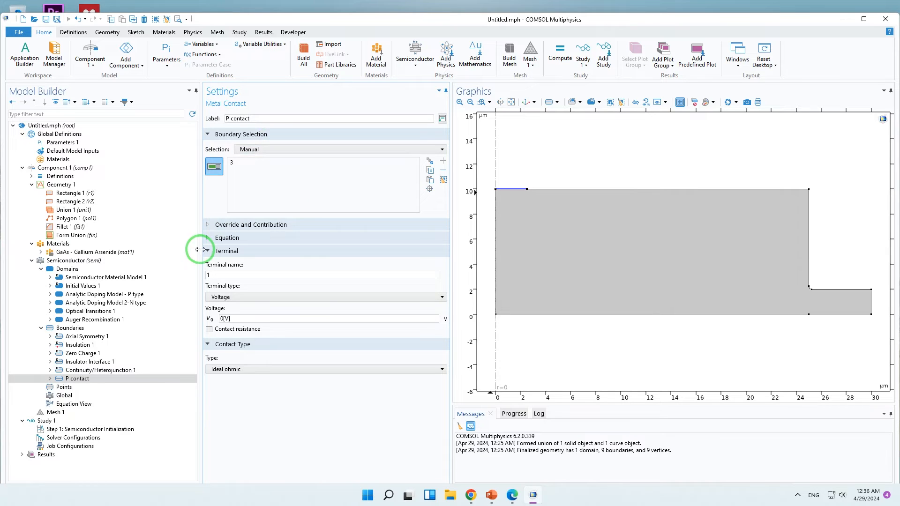
key("Return")
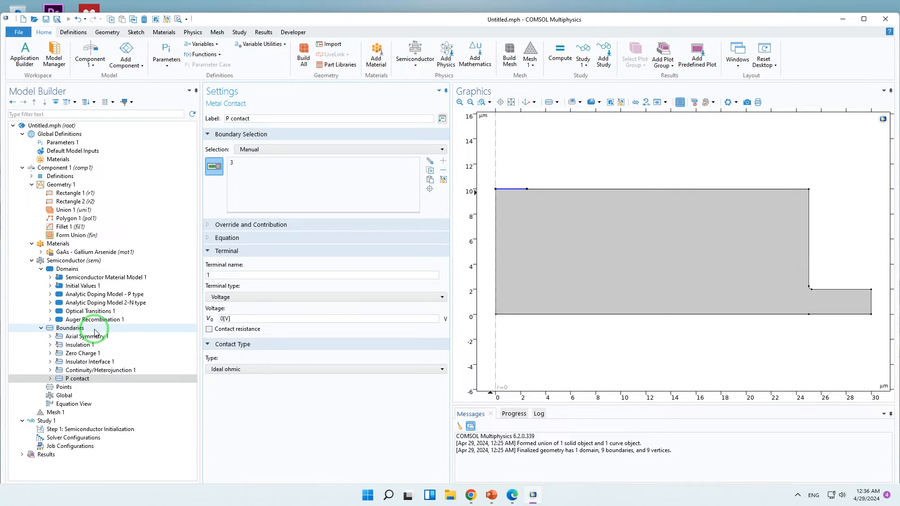
Step: Set the P contact's terminal voltage to V_p
left_click(276, 317)
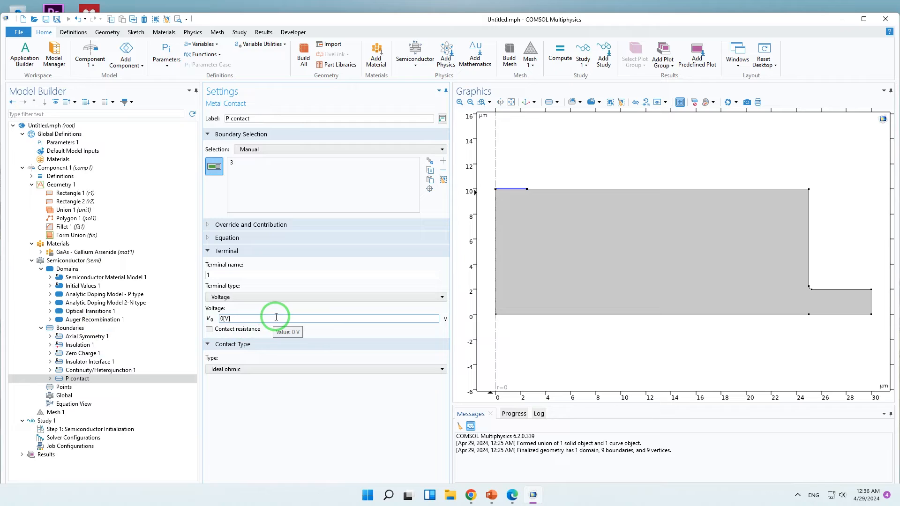
left_click_drag(276, 317, 218, 323)
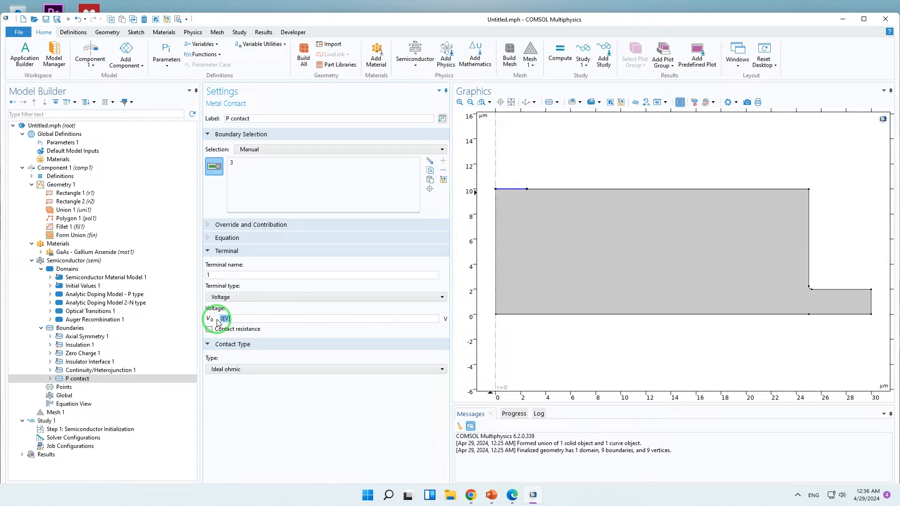
type("V_p")
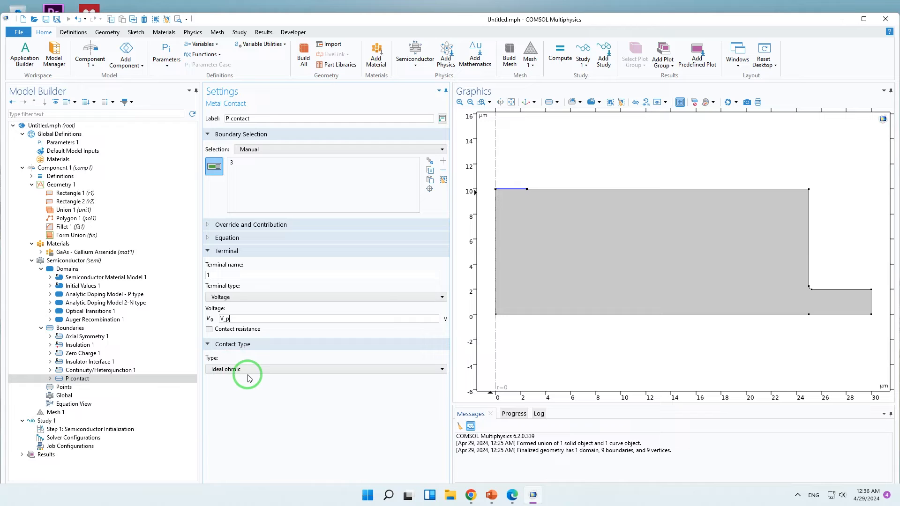
Step: Add a second Metal Contact labelled N contact and assign it to the upper edge of the low outer step
left_click(81, 331)
right_click(81, 334)
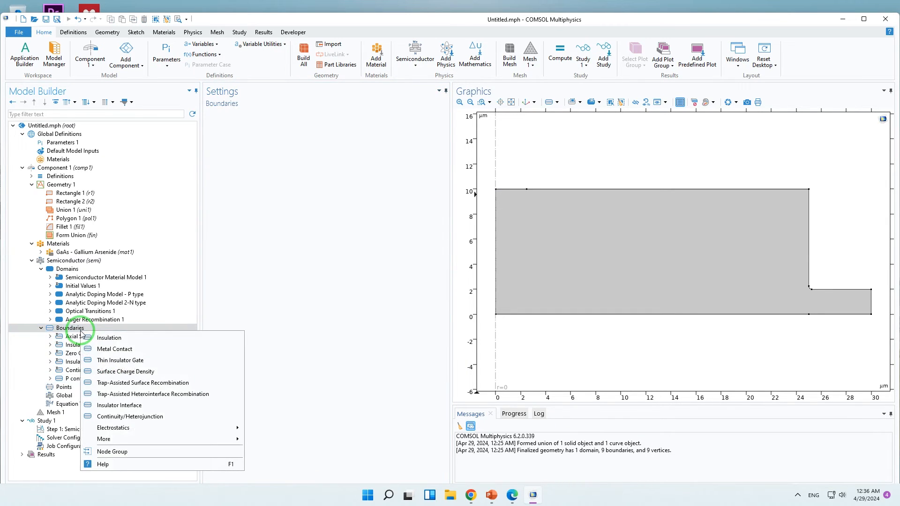
left_click(115, 349)
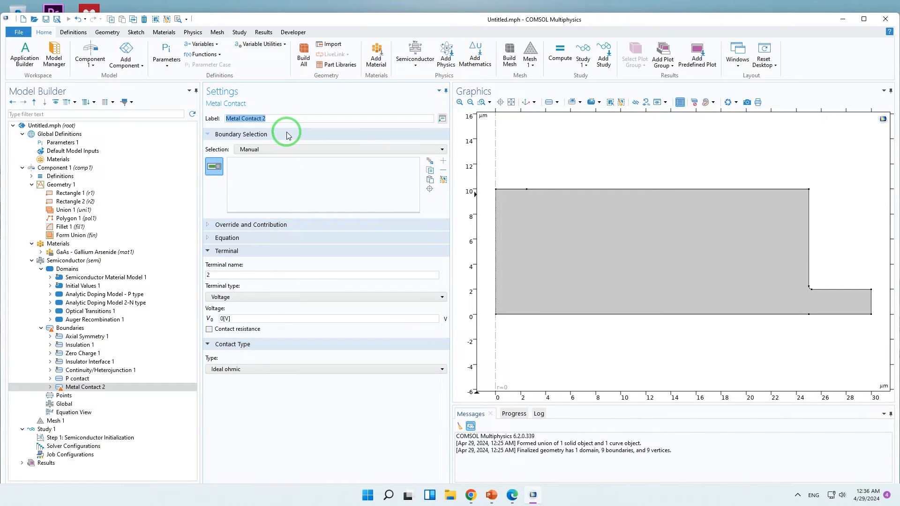
type("N contact")
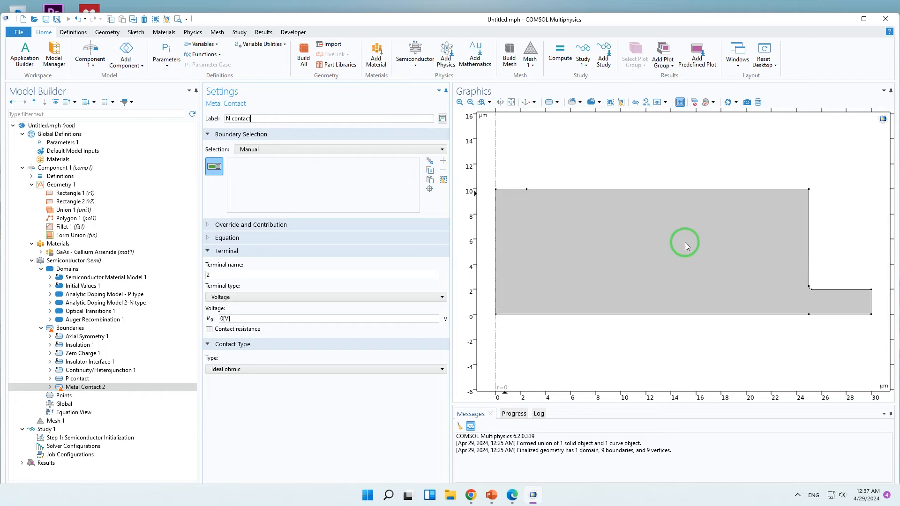
left_click(832, 289)
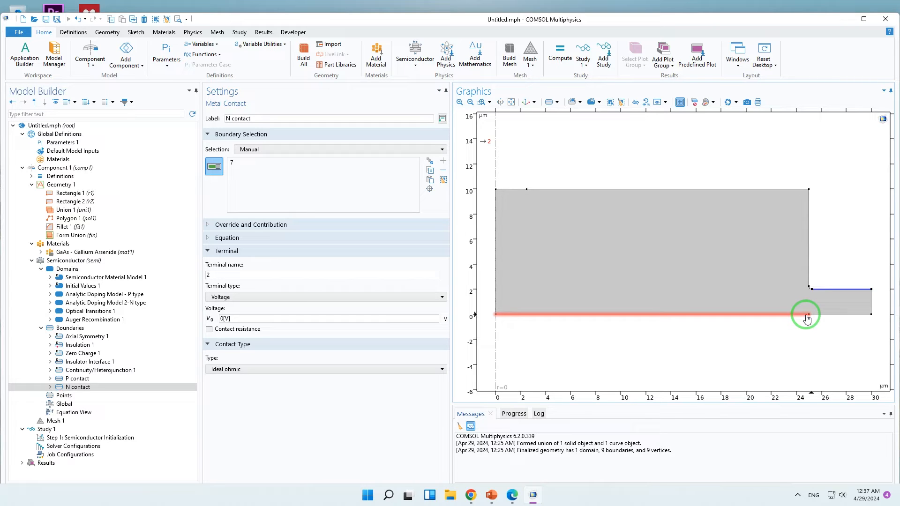
Step: Set the N contact's terminal voltage to V_n
left_click(259, 318)
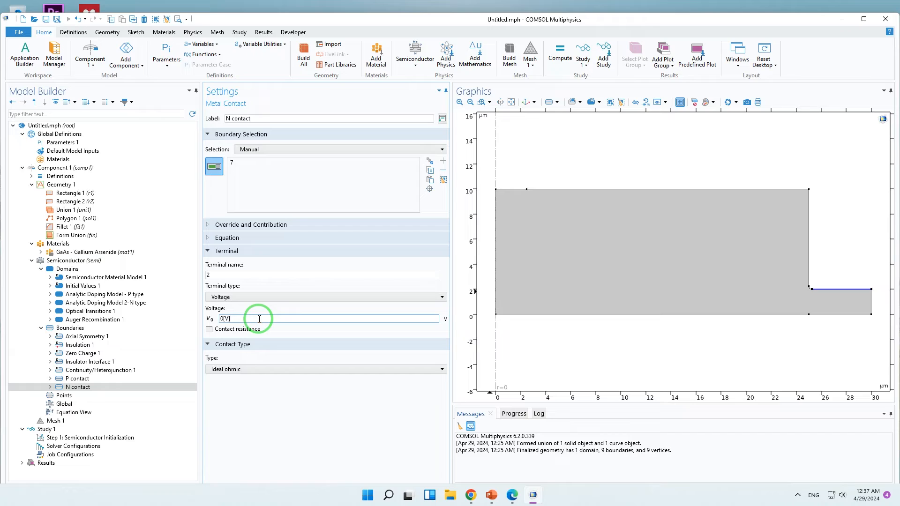
key("BackSpace")
key("BackSpace")
key("BackSpace")
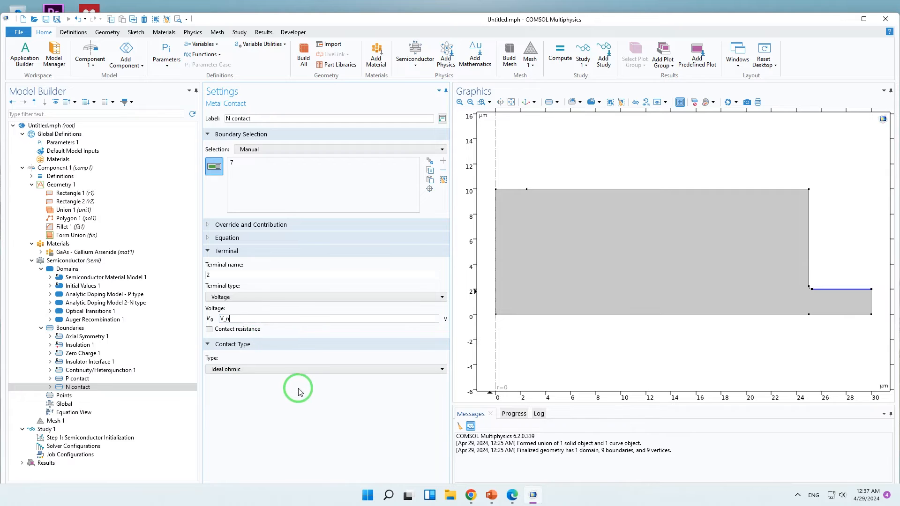
Step: Try the ideal Schottky type with a user-defined barrier height on the N contact, and return the type to ideal ohmic
left_click(258, 373)
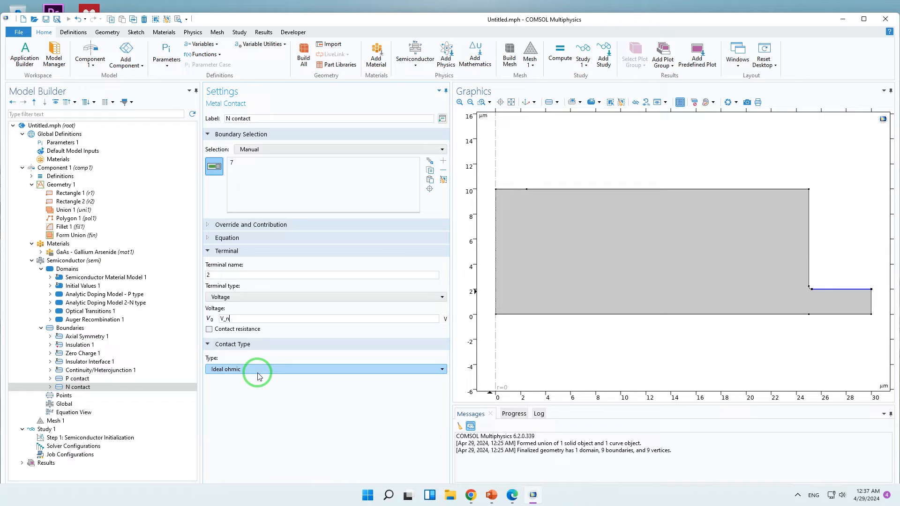
left_click(259, 375)
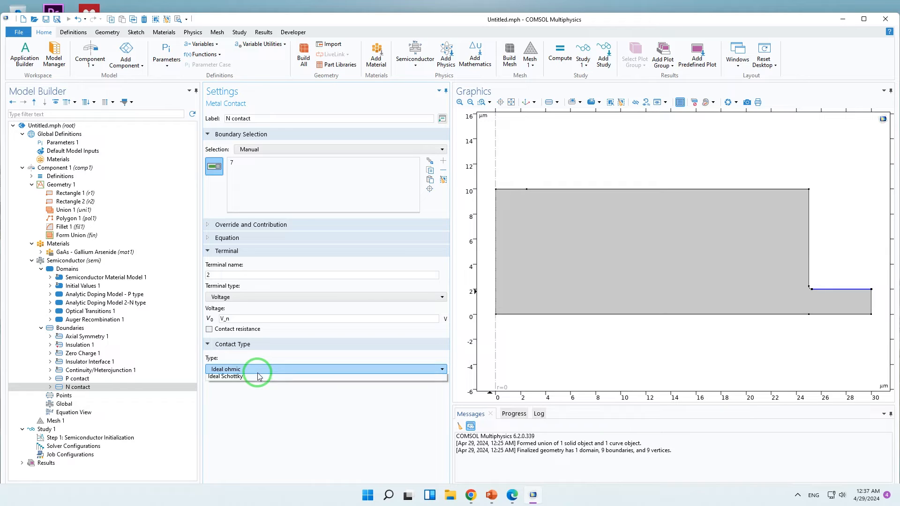
left_click(254, 386)
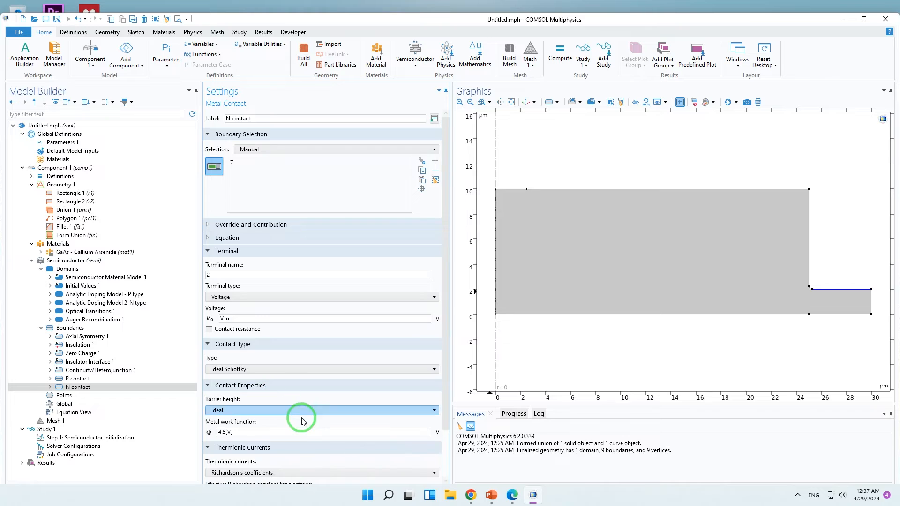
scroll(305, 420, "down", 1)
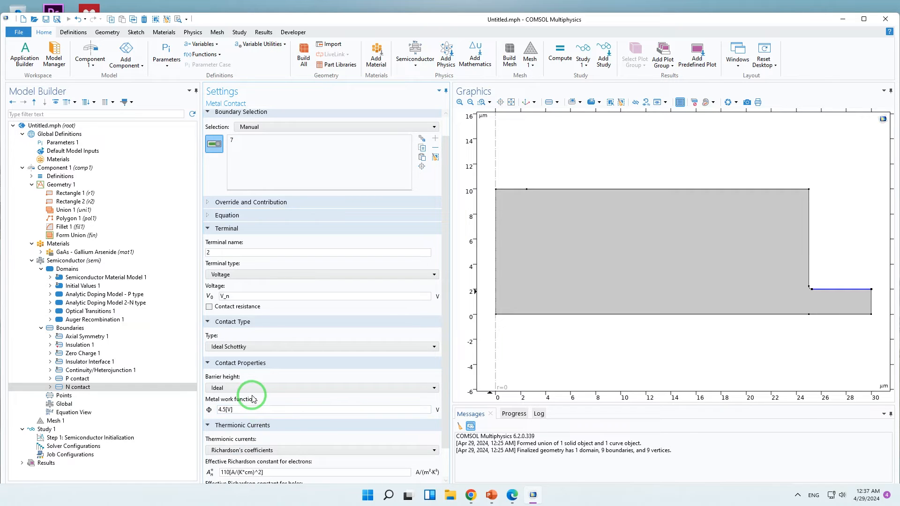
left_click(252, 388)
left_click(247, 406)
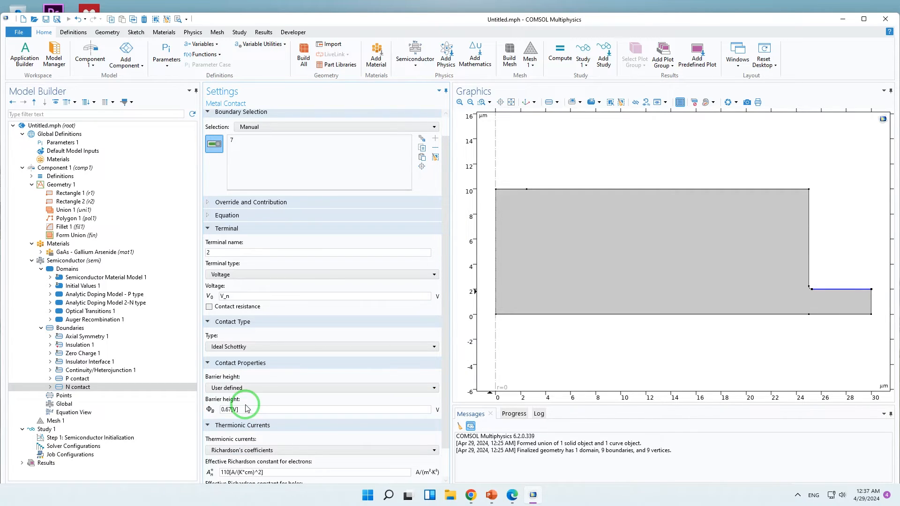
left_click(265, 349)
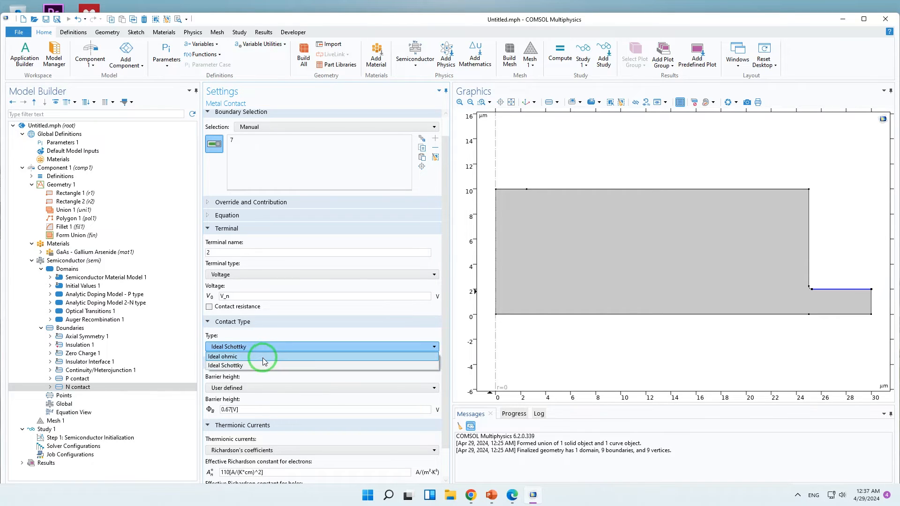
left_click(263, 357)
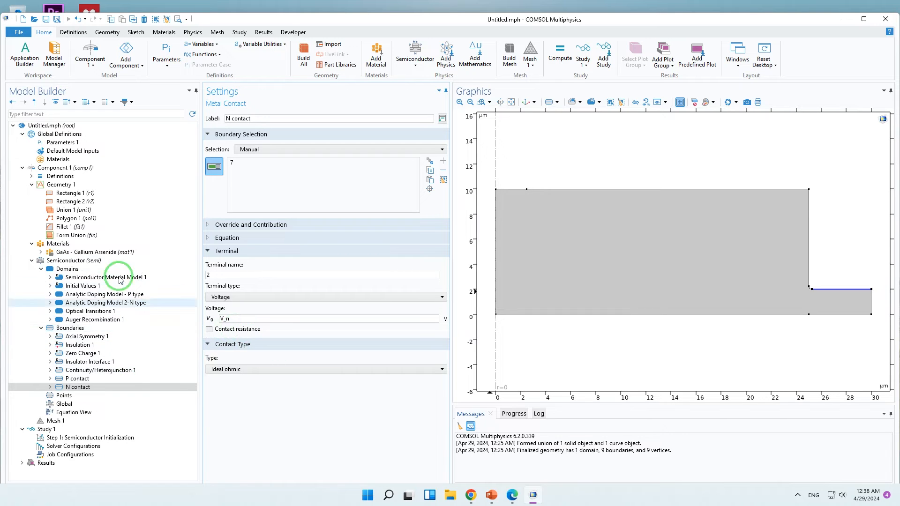
Step: Add an Integration nonlocal coupling to the component's definitions and select the geometry's only domain as its source
left_click(30, 176)
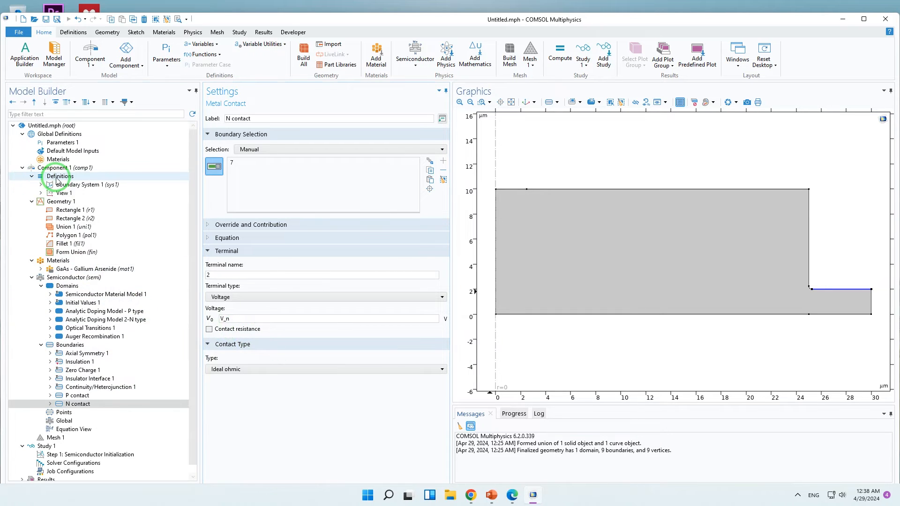
right_click(57, 178)
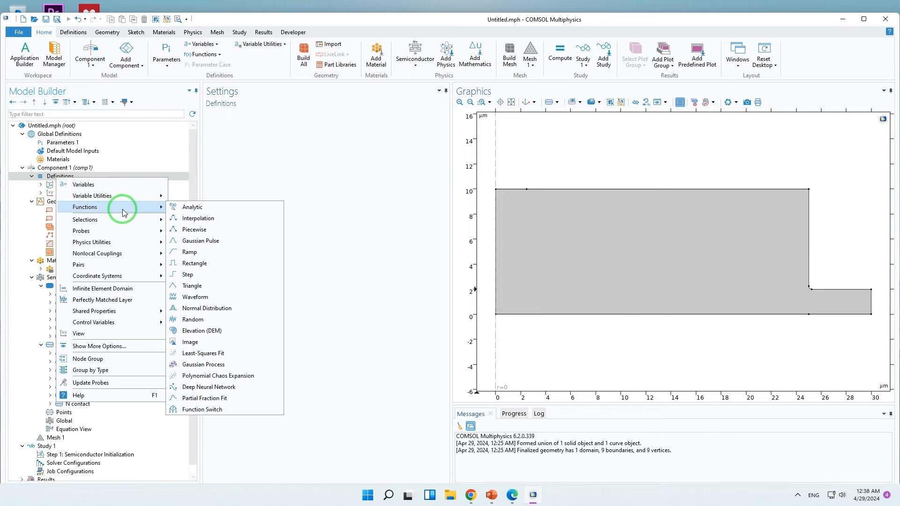
mouse_move(127, 222)
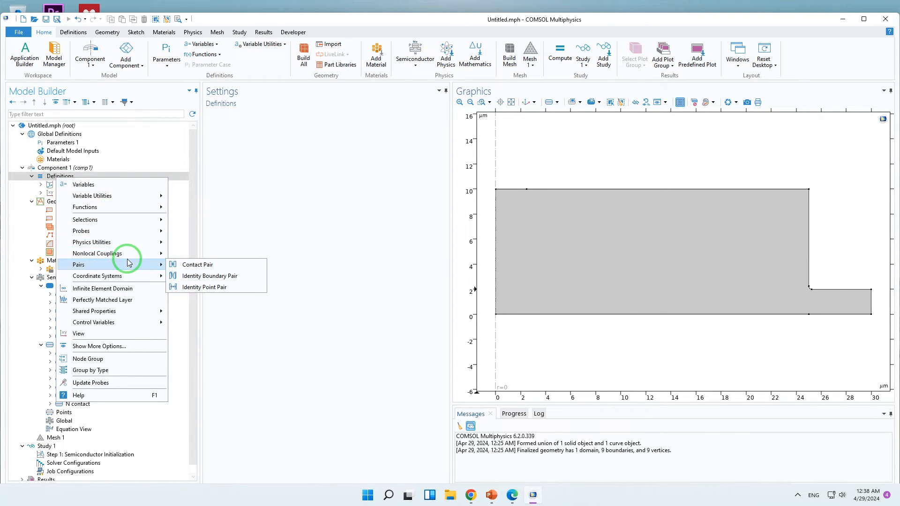
mouse_move(127, 253)
left_click(183, 254)
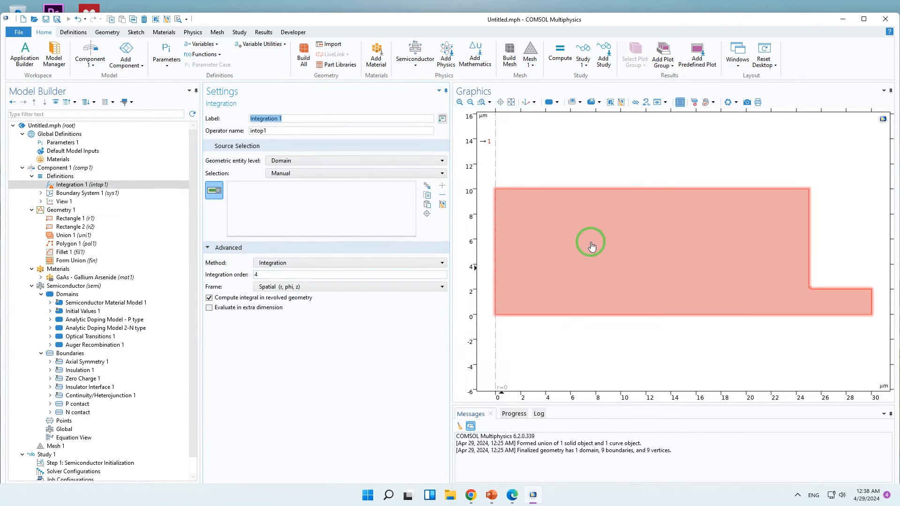
left_click(591, 242)
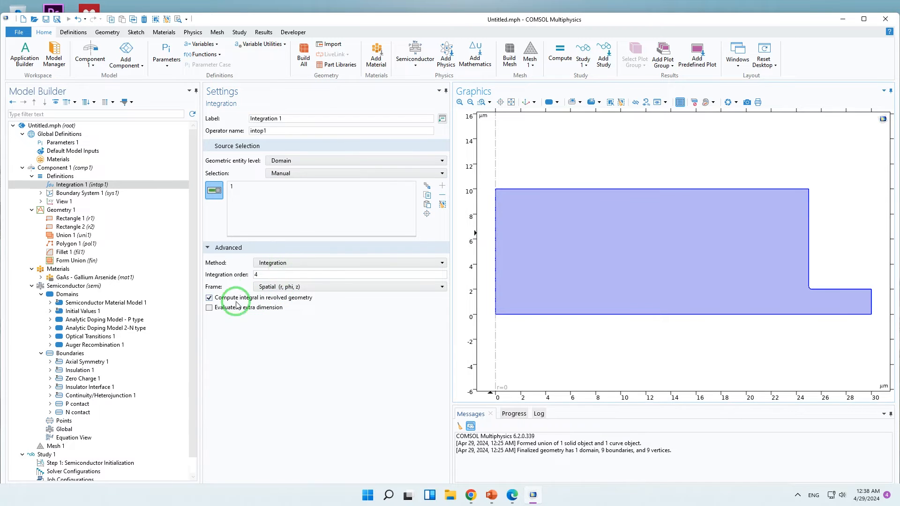
left_click(261, 276)
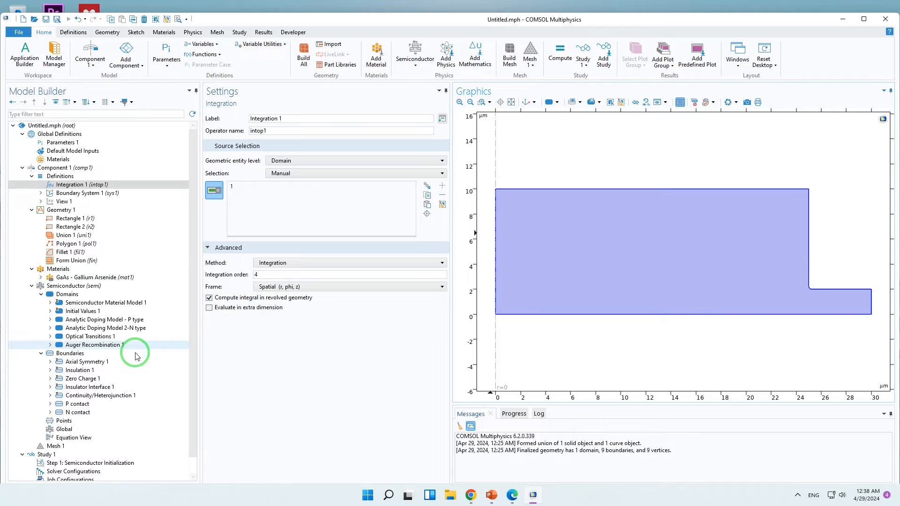
scroll(139, 361, "down", 1)
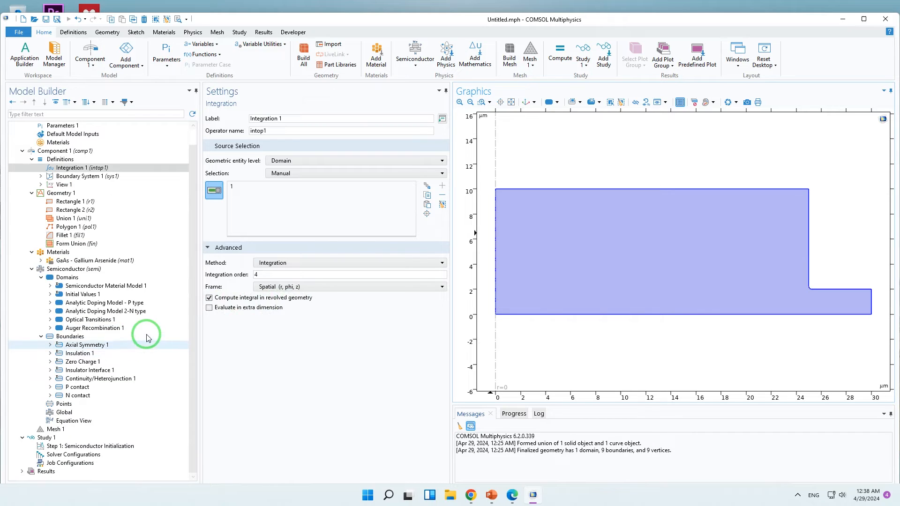
Step: Build the component's physics-controlled mesh with the Normal element size
double_click(271, 130)
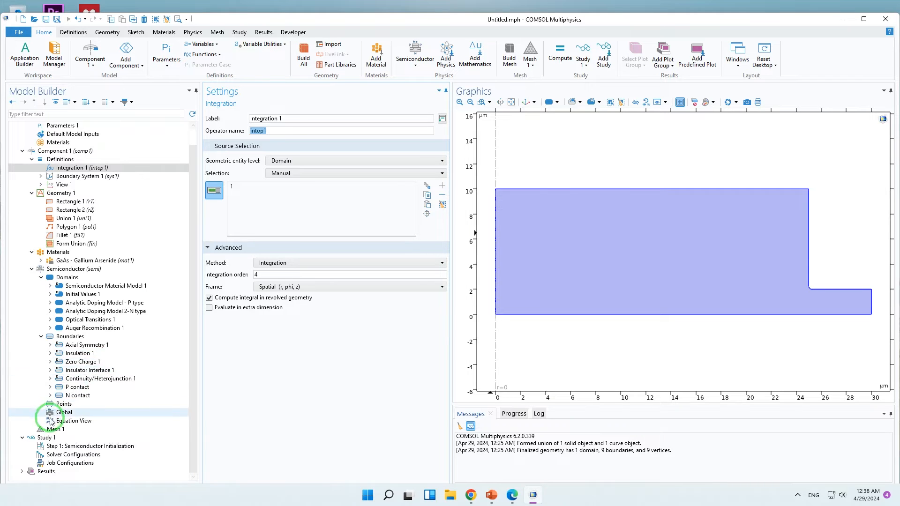
left_click(62, 431)
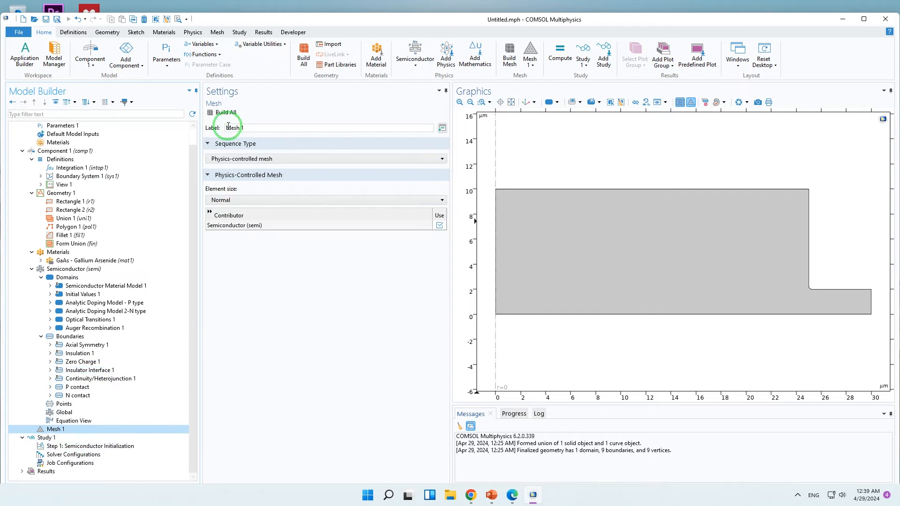
left_click(222, 113)
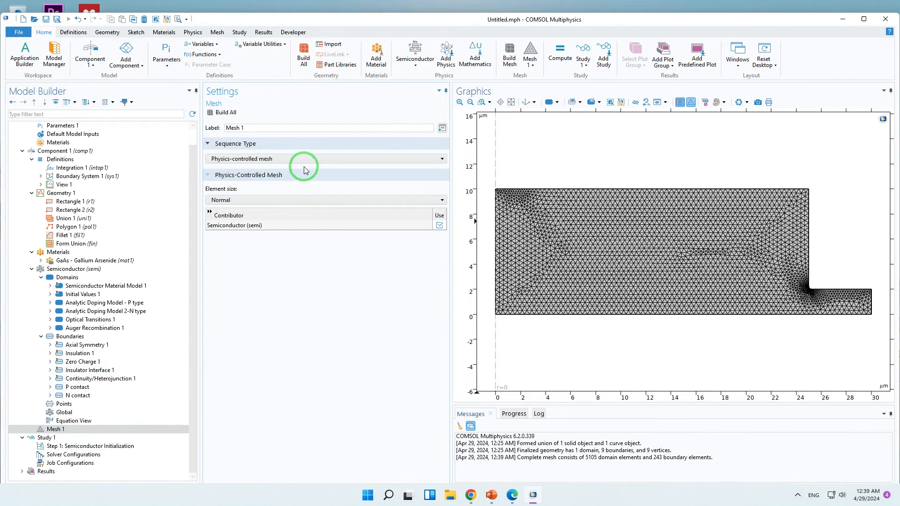
left_click(304, 161)
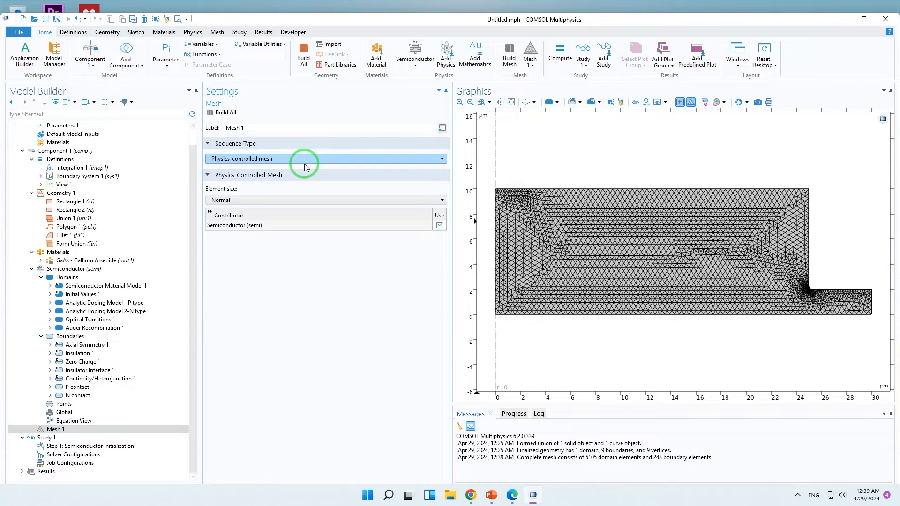
left_click(358, 200)
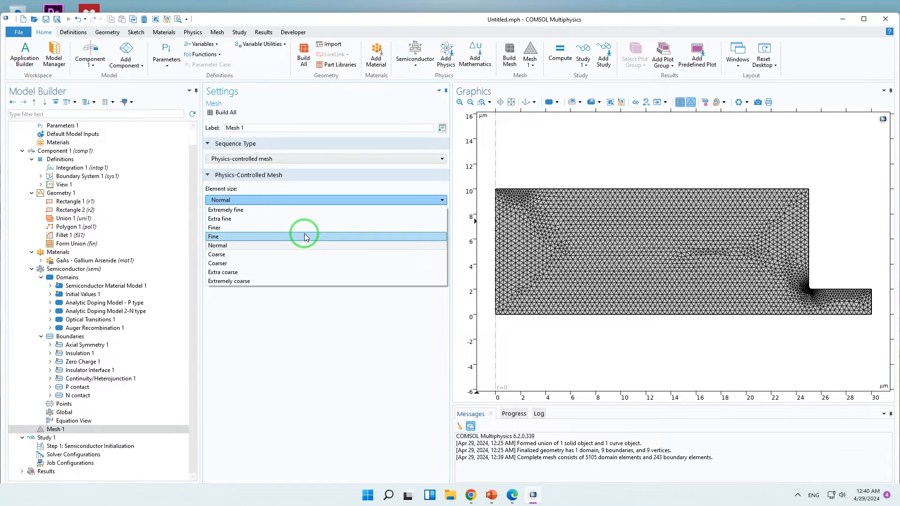
left_click(301, 246)
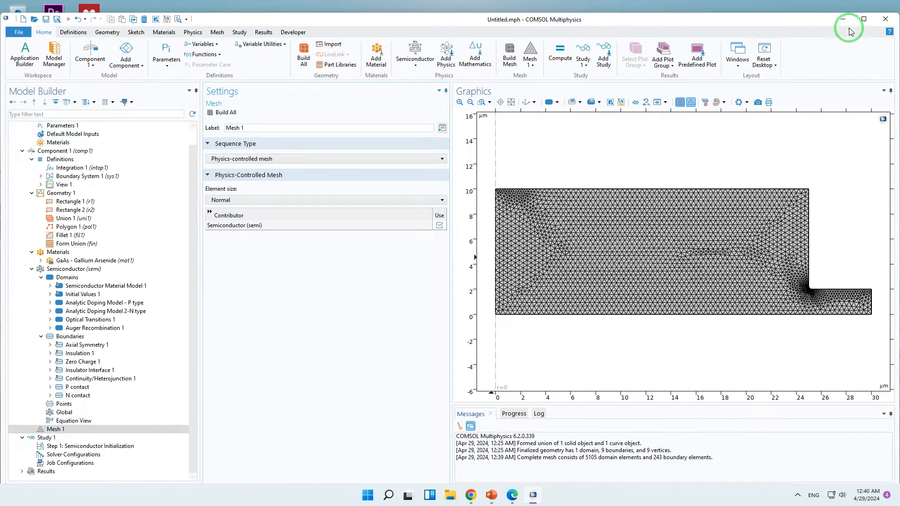
Step: Add a second mesh to the component and label it Adapted Mesh
left_click(864, 19)
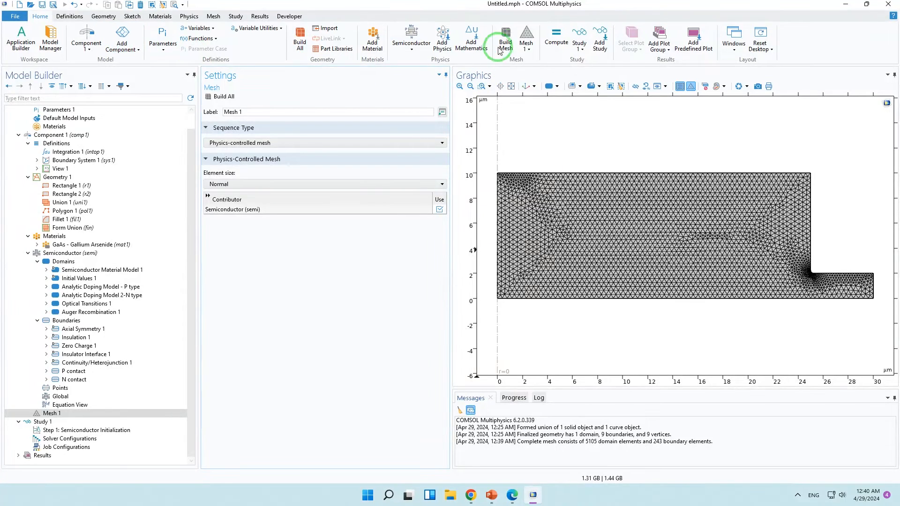
left_click(528, 49)
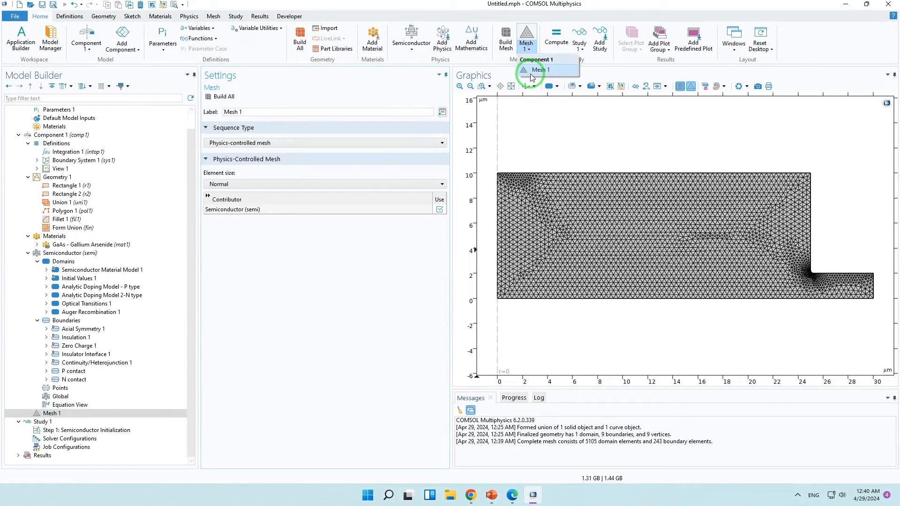
left_click(214, 16)
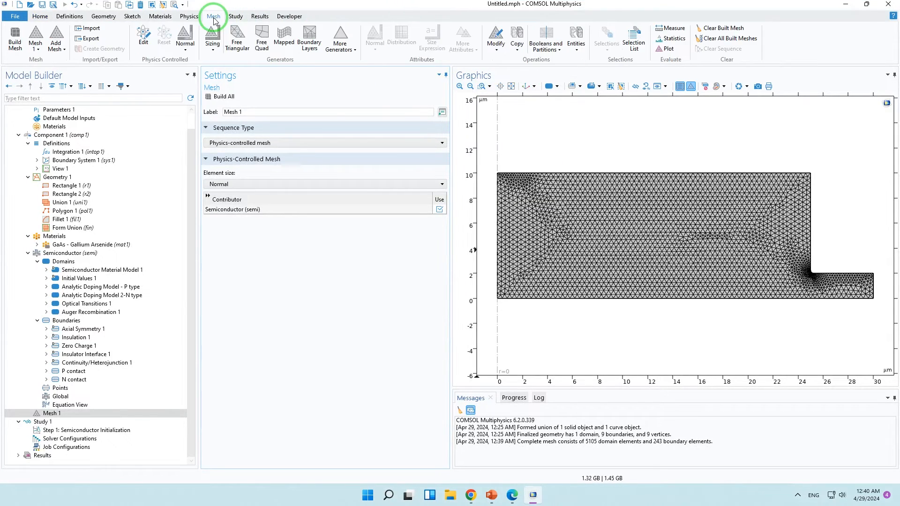
left_click(56, 41)
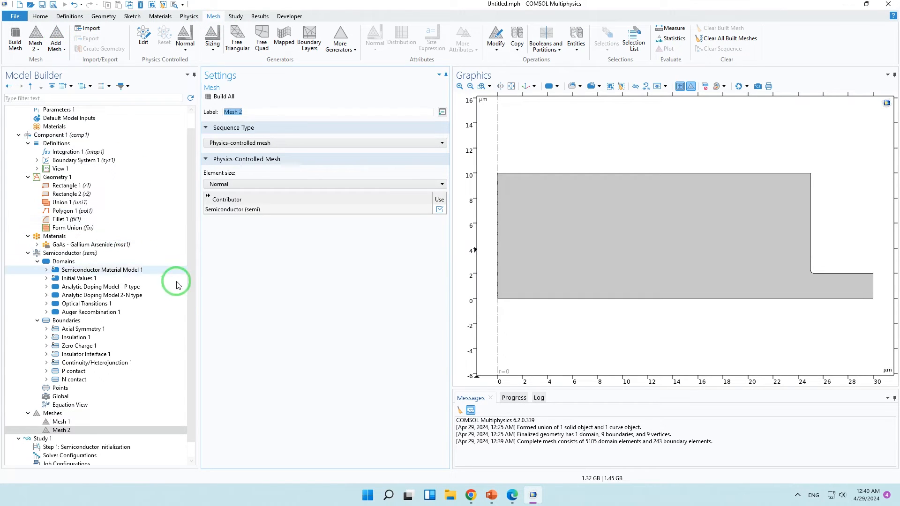
scroll(79, 436, "down", 1)
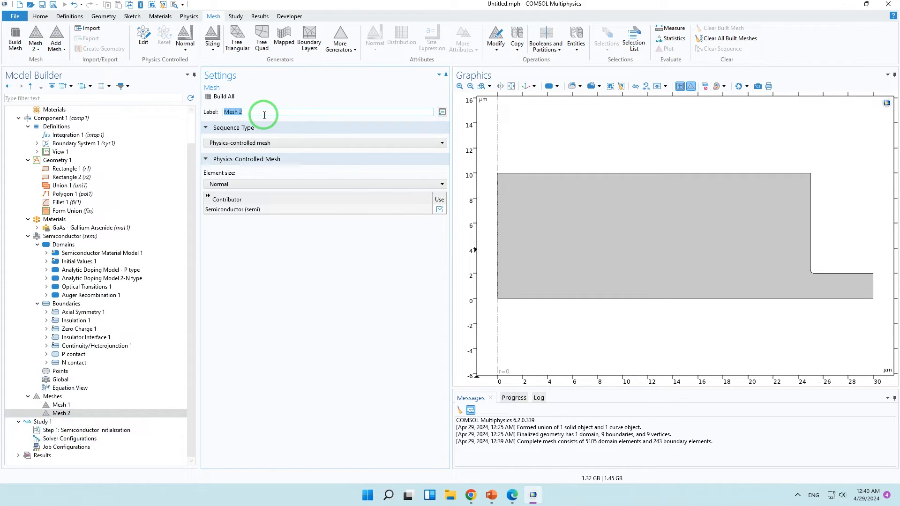
type("Adapted Mesh")
left_click(291, 145)
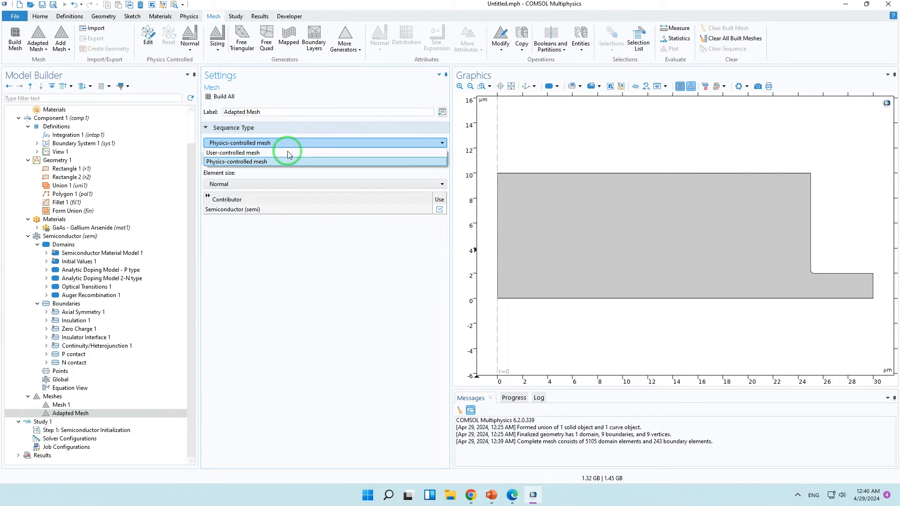
left_click(66, 401)
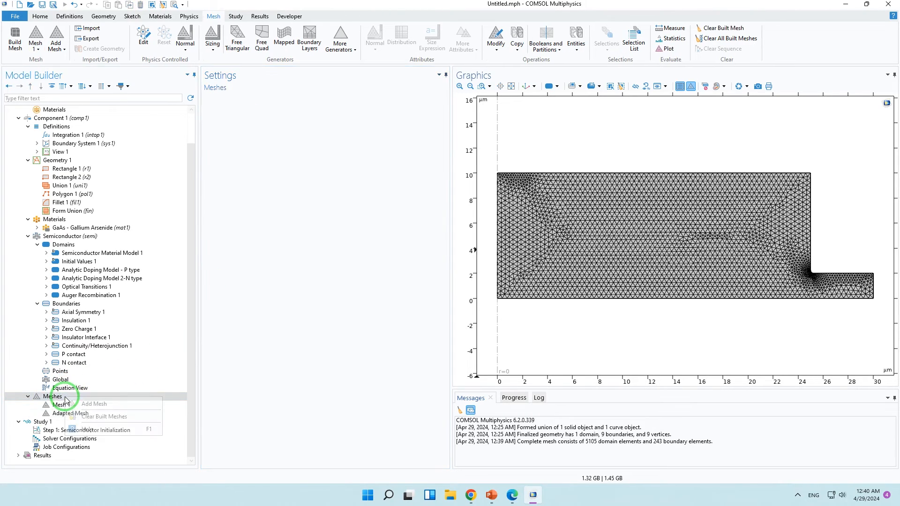
right_click(66, 400)
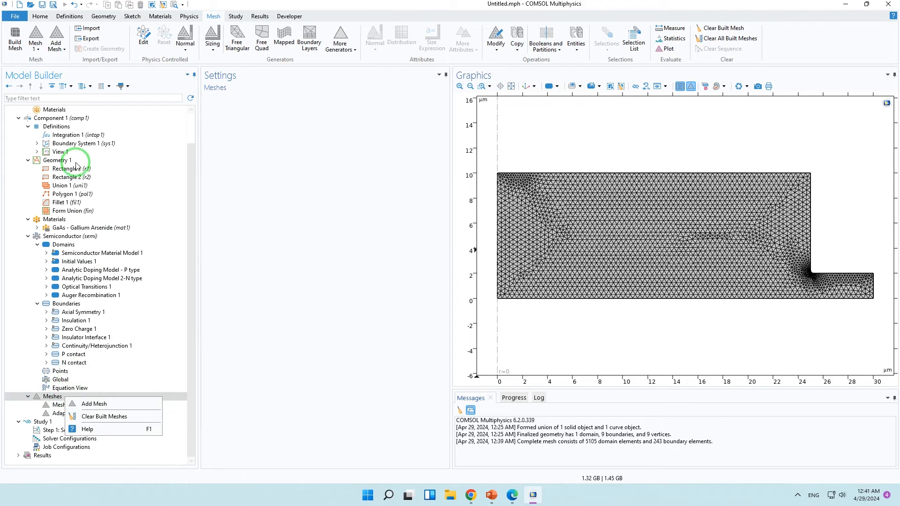
left_click(59, 49)
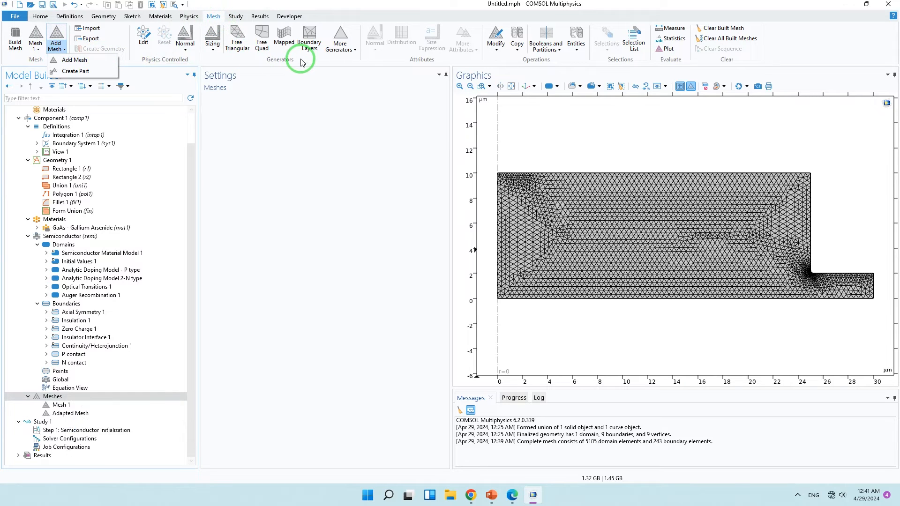
left_click(354, 51)
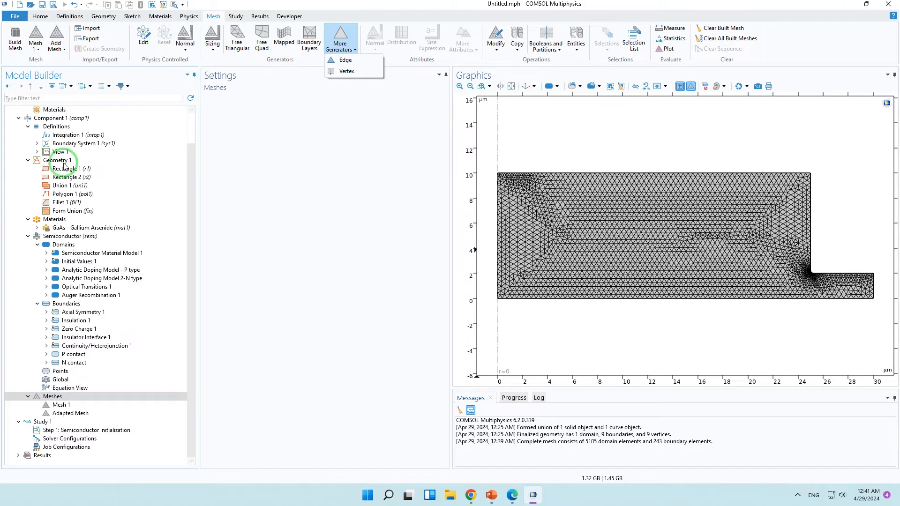
Step: Change the sequence type of Adapted Mesh to user-controlled mesh
left_click(84, 414)
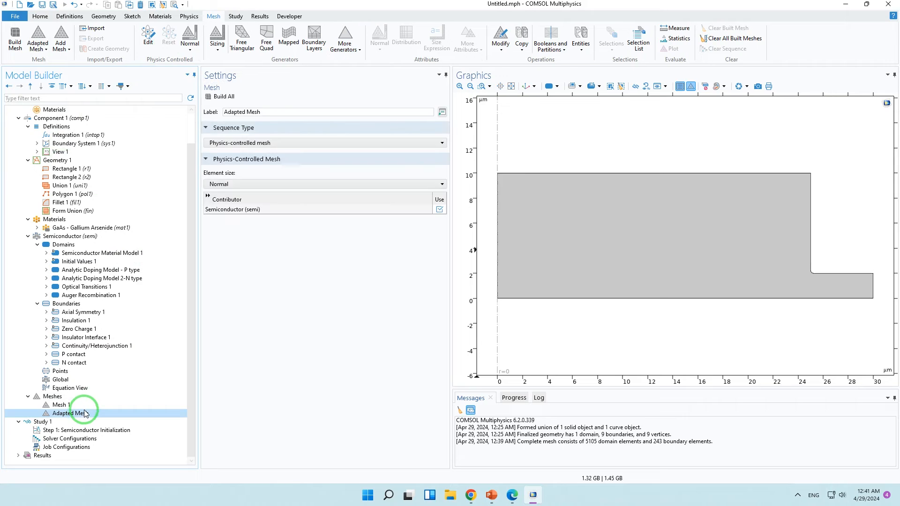
left_click(247, 143)
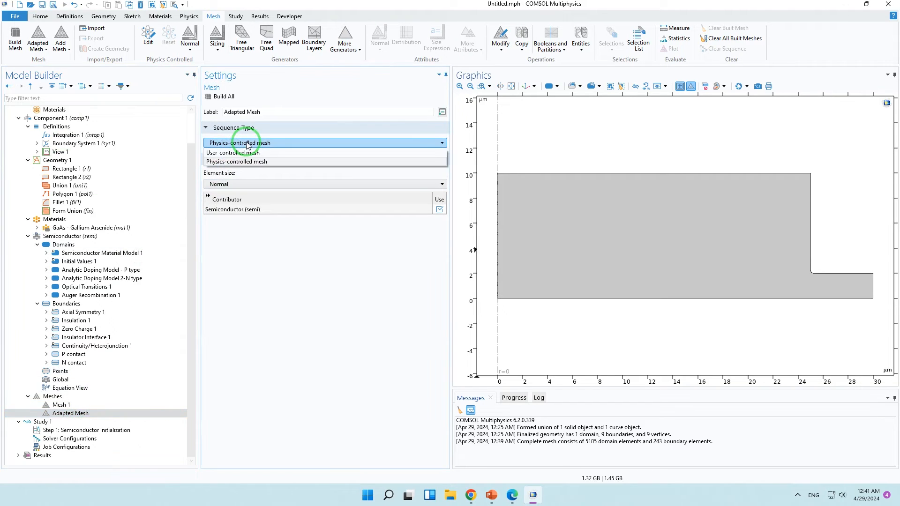
left_click(248, 152)
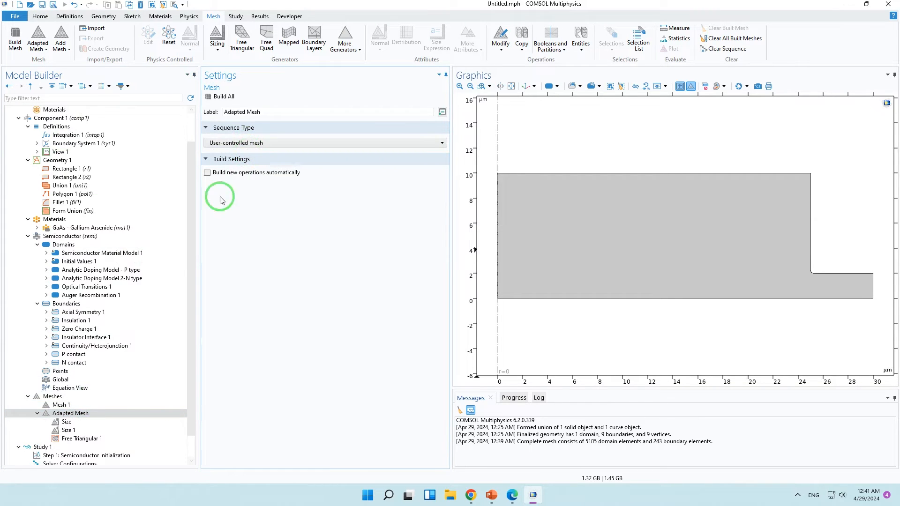
Step: Delete the Adapted Mesh from the component's meshes
left_click(86, 413)
right_click(86, 414)
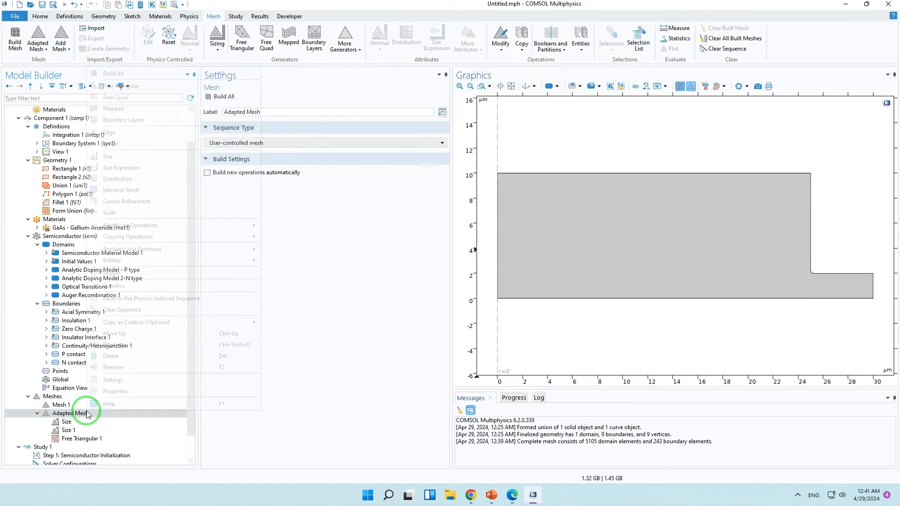
left_click(223, 356)
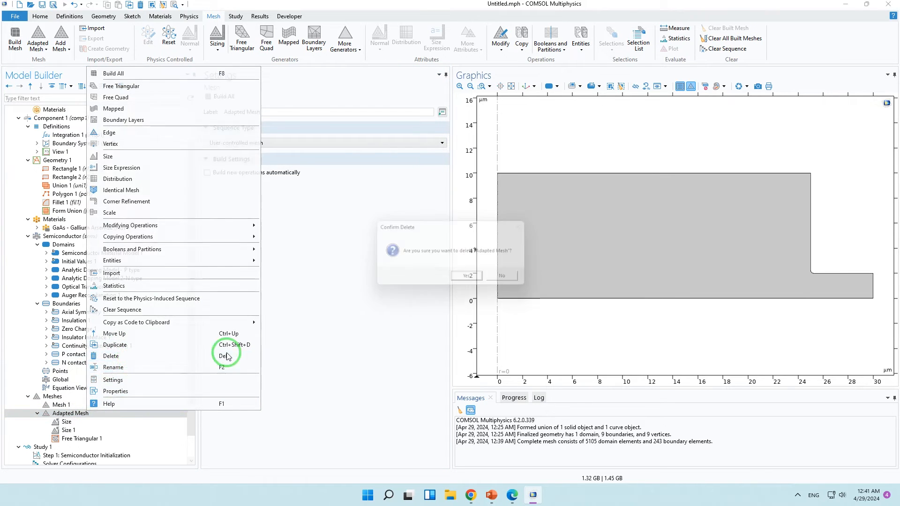
Step: Confirm the deletion of the adapted mesh and show the settings of Mesh 1
left_click(463, 281)
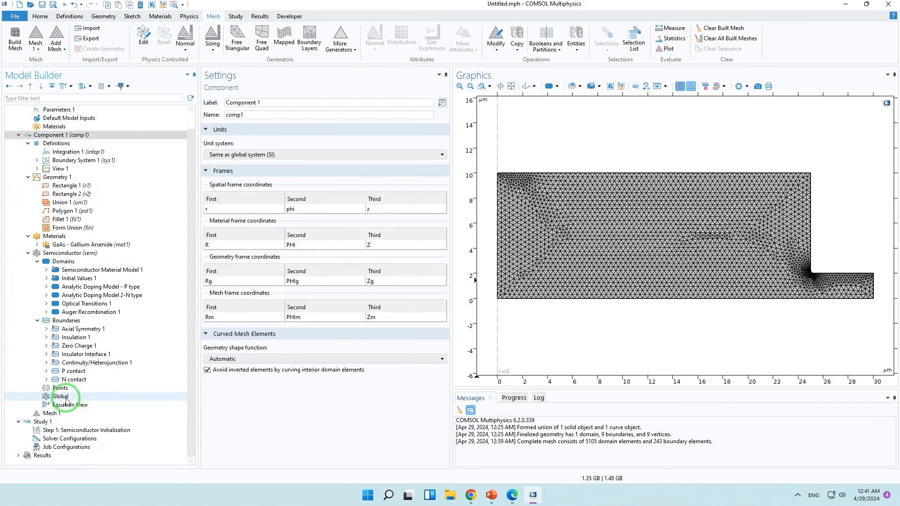
left_click(65, 414)
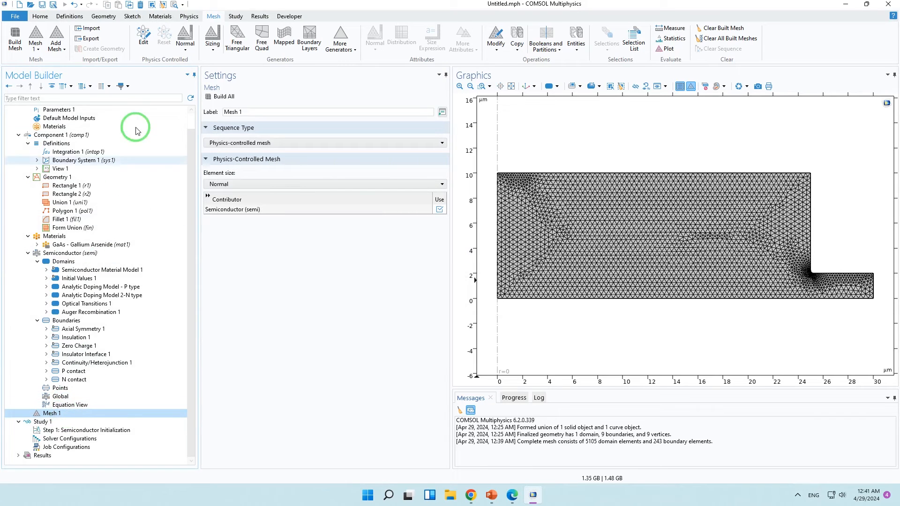
left_click(56, 47)
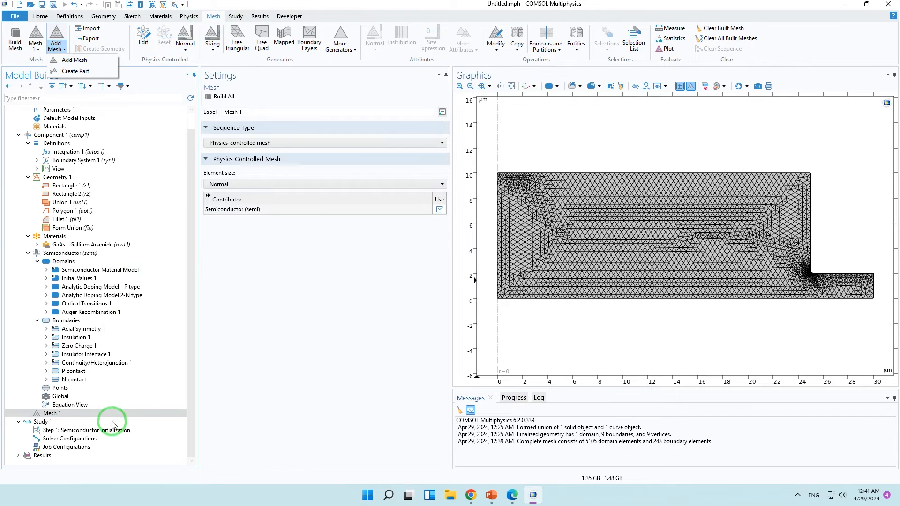
right_click(81, 415)
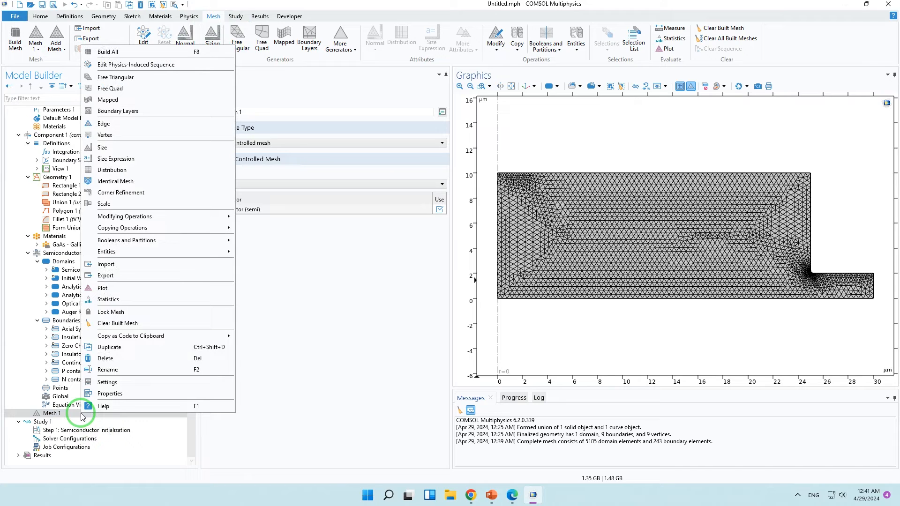
mouse_move(132, 231)
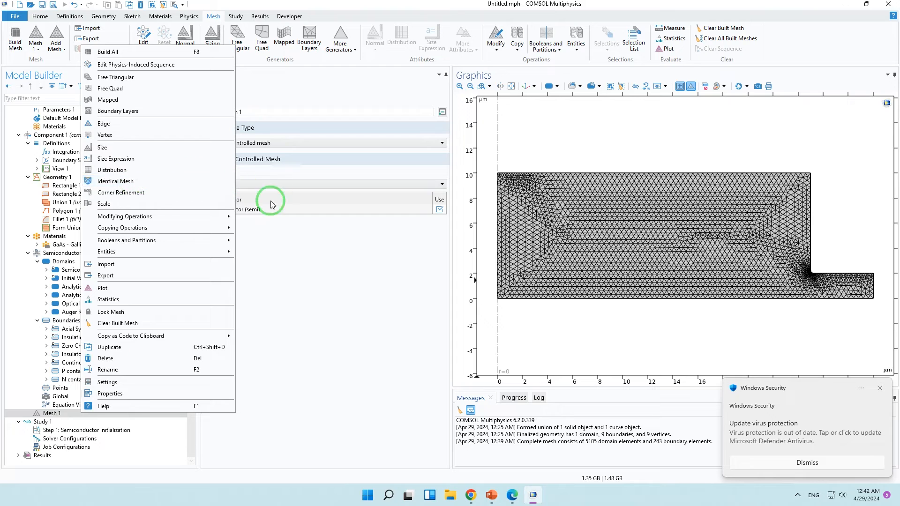
mouse_move(222, 245)
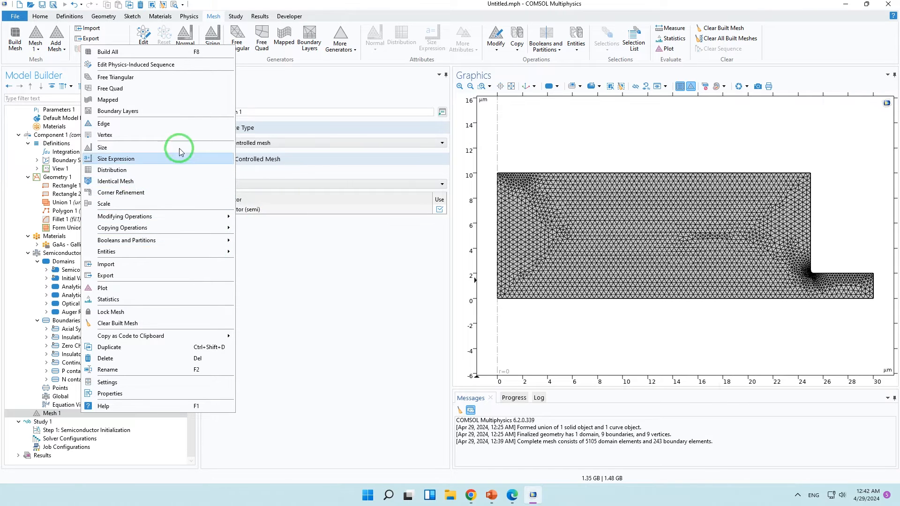
left_click(312, 225)
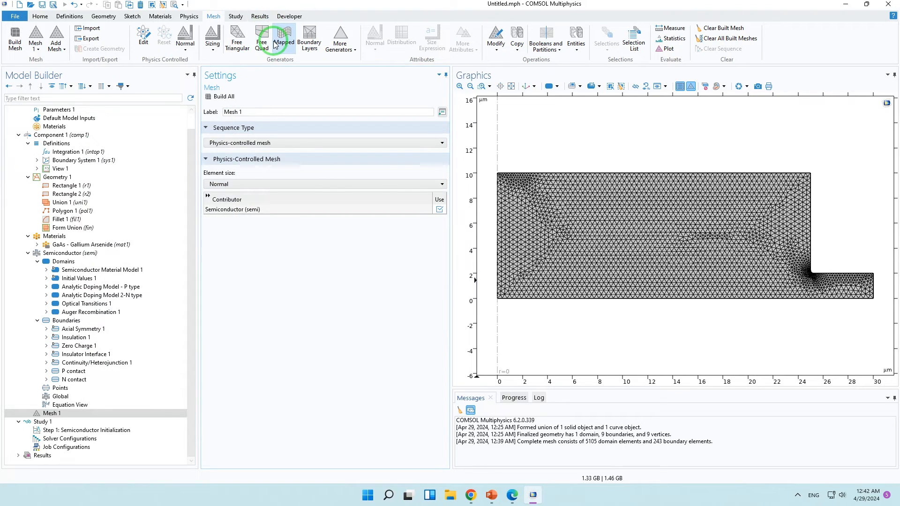
Step: Add a second mesh to Component 1 and label it "adapted mesh"
left_click(57, 49)
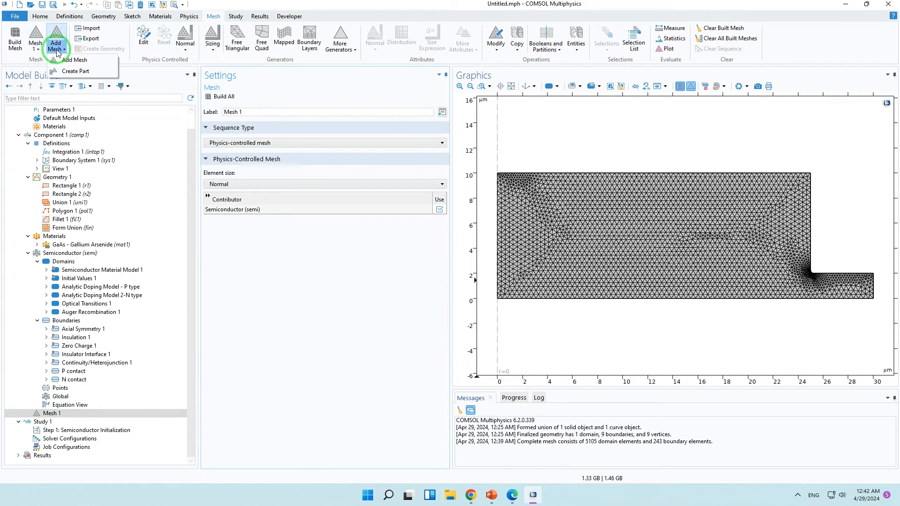
left_click(71, 59)
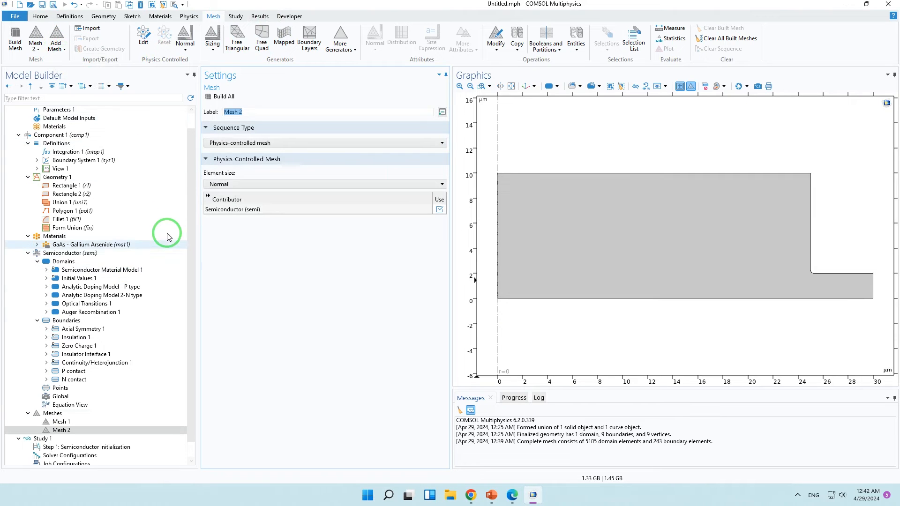
right_click(74, 431)
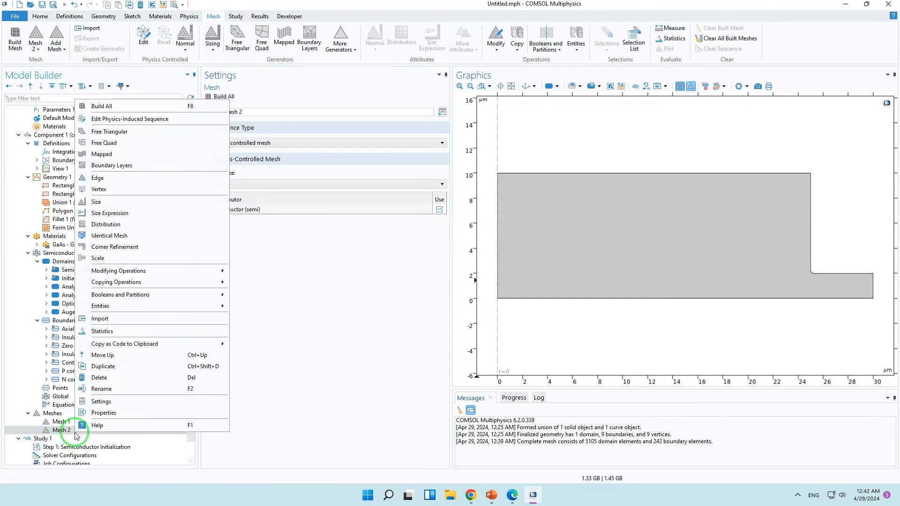
mouse_move(180, 293)
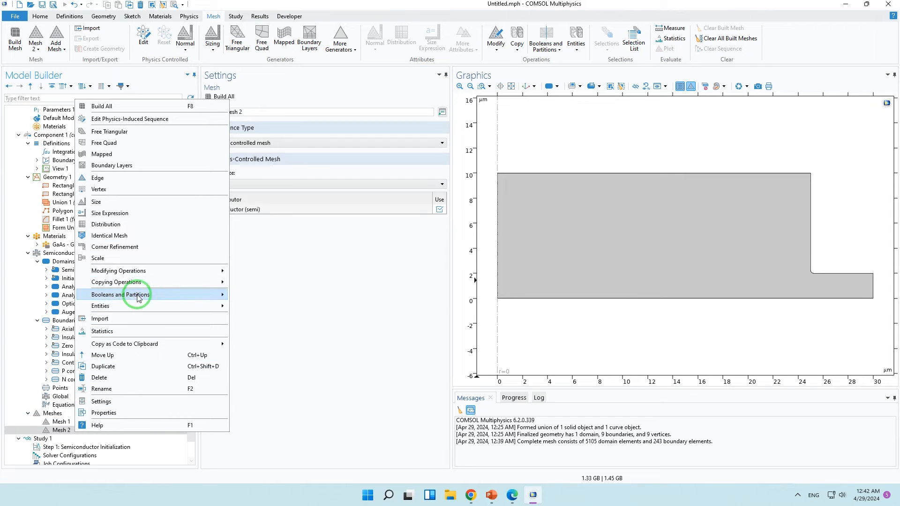
mouse_move(147, 274)
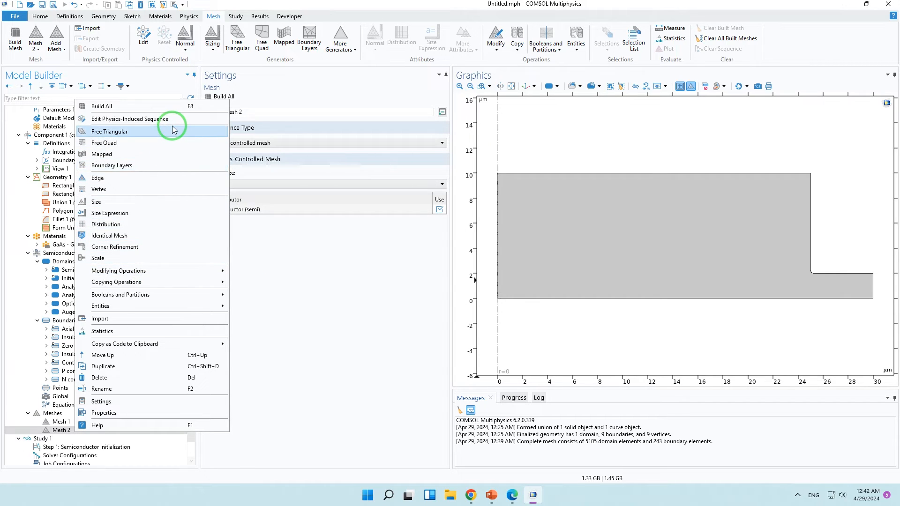
left_click(310, 294)
scroll(94, 424, "down", 1)
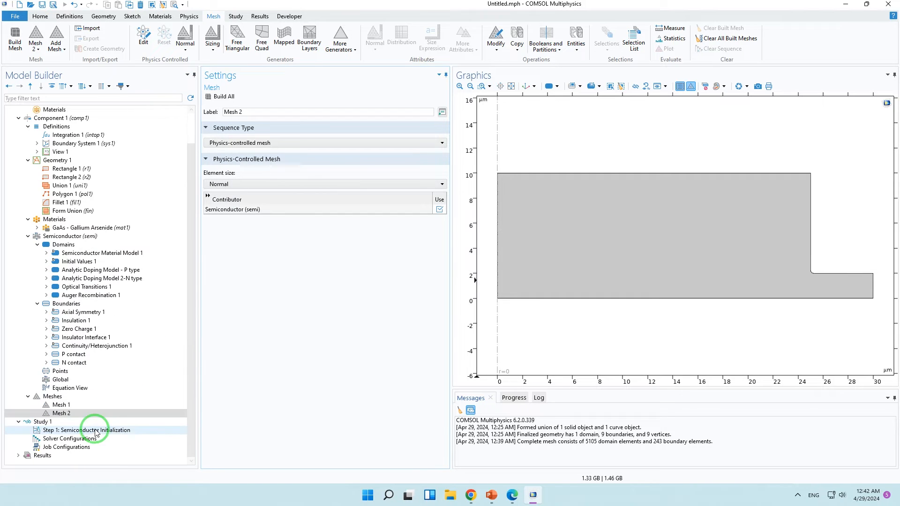
left_click_drag(244, 113, 219, 113)
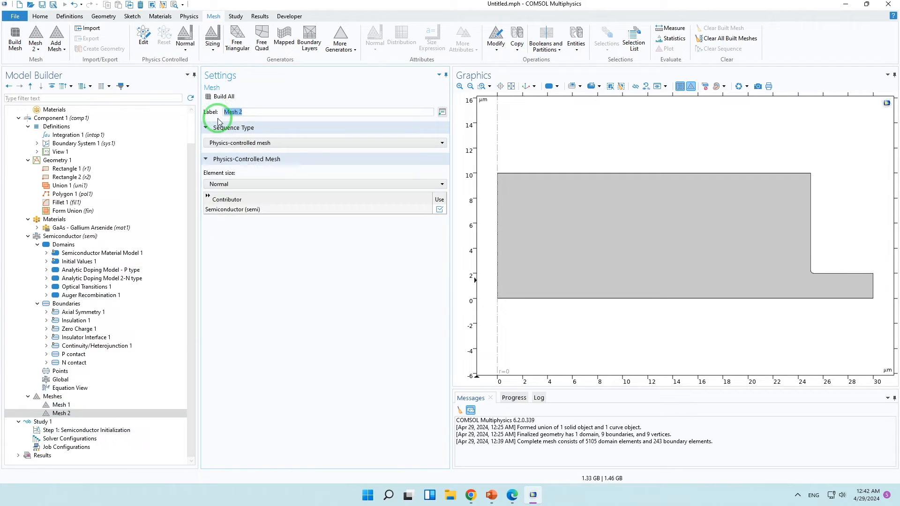
type("adapted m")
Step: In the Semiconductor Initialization study step, expand the mesh selection and choose Mesh 1 for Component 1
left_click(47, 431)
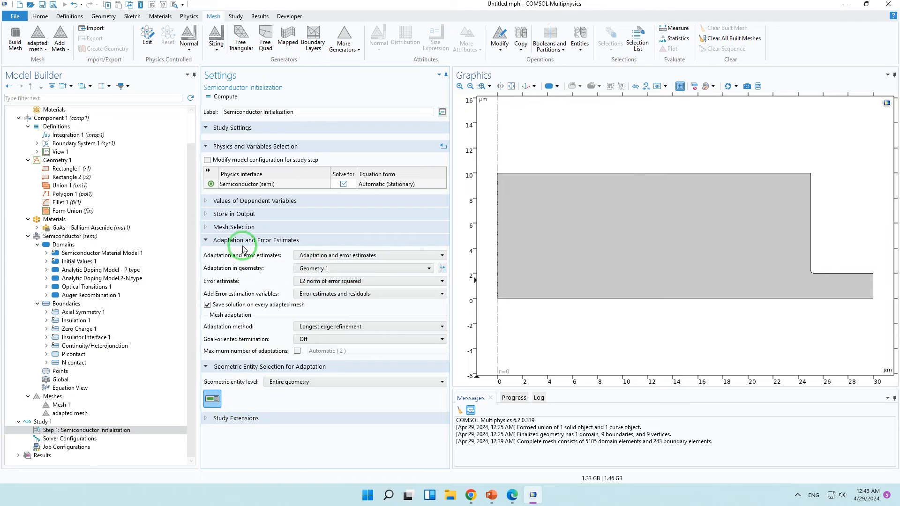
left_click(234, 227)
left_click(338, 258)
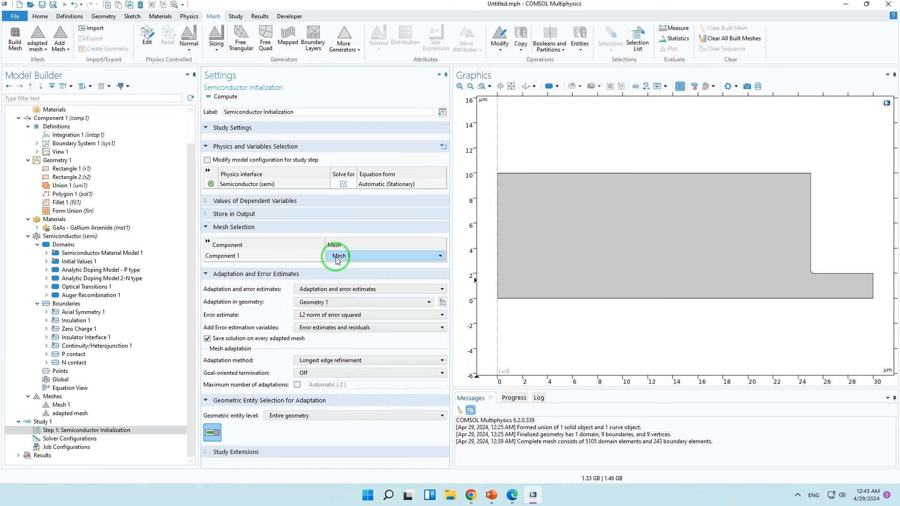
left_click(313, 272)
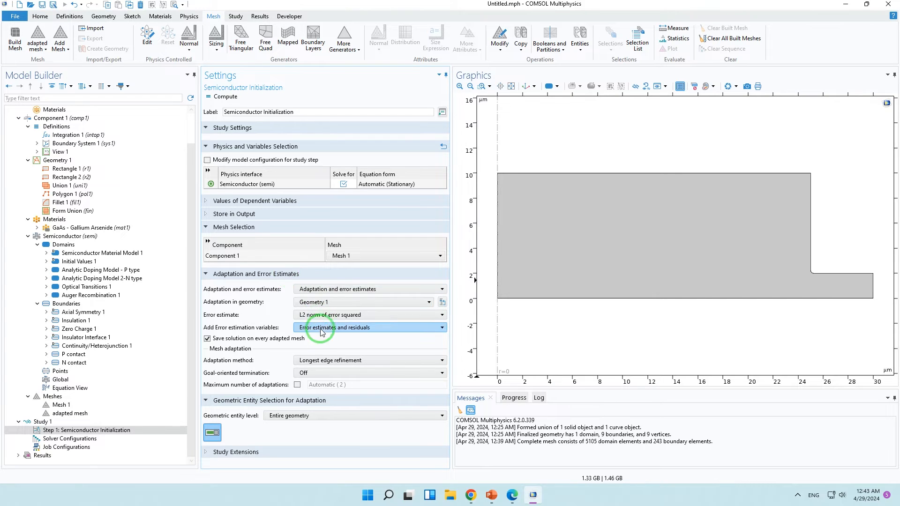
left_click(367, 257)
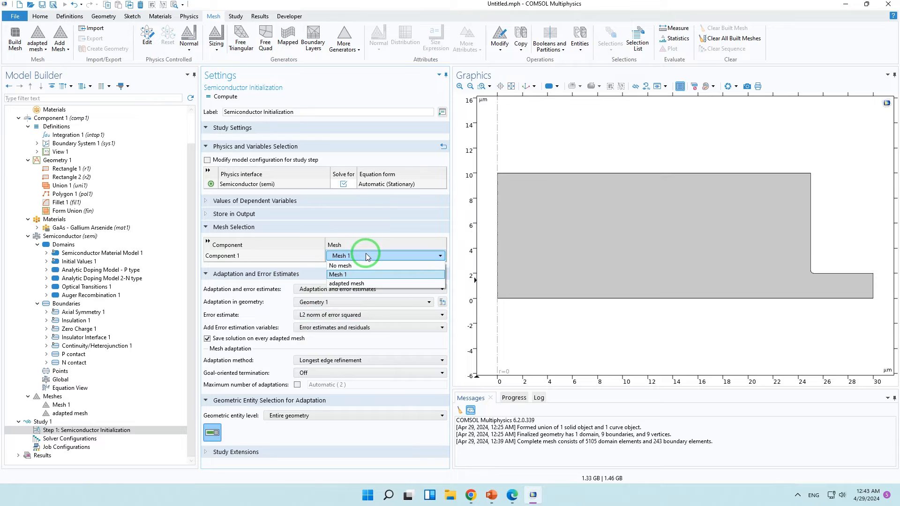
left_click(346, 277)
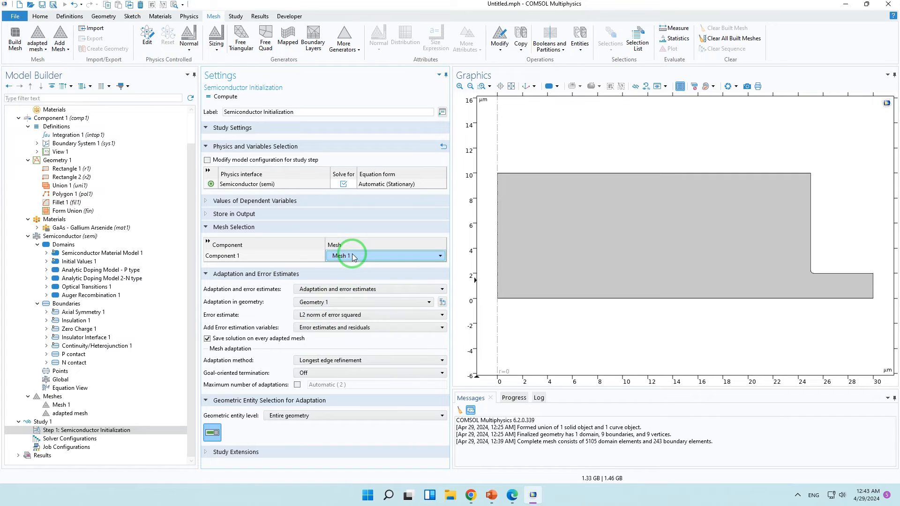
Step: Select Adaptation and error estimates for the study step and set the error estimate to Functional
left_click(354, 293)
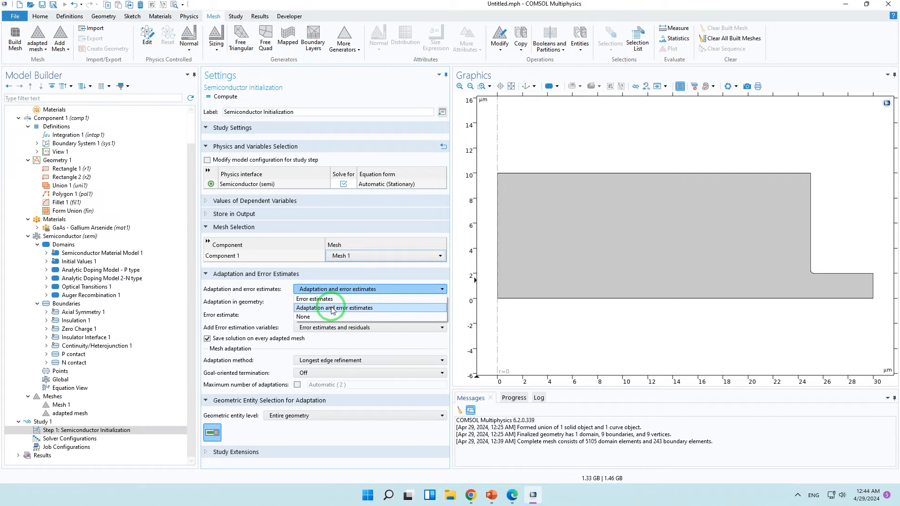
left_click(332, 309)
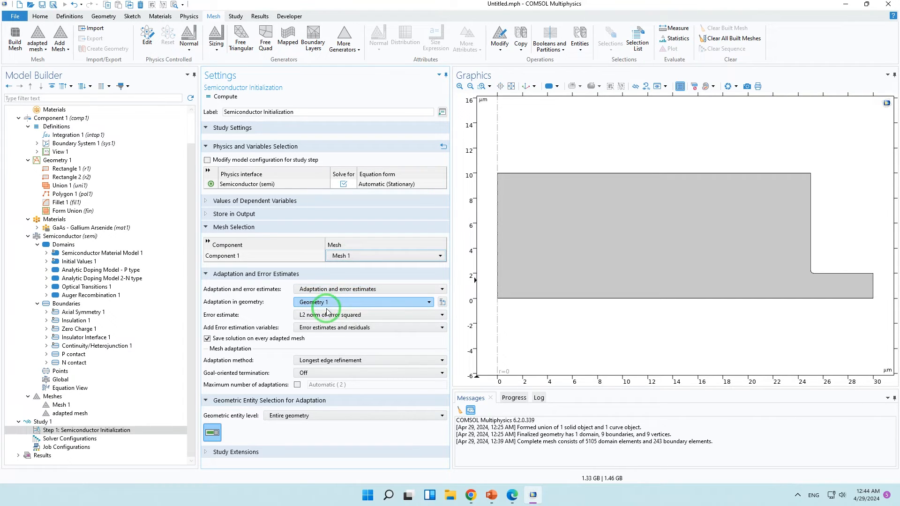
left_click(328, 315)
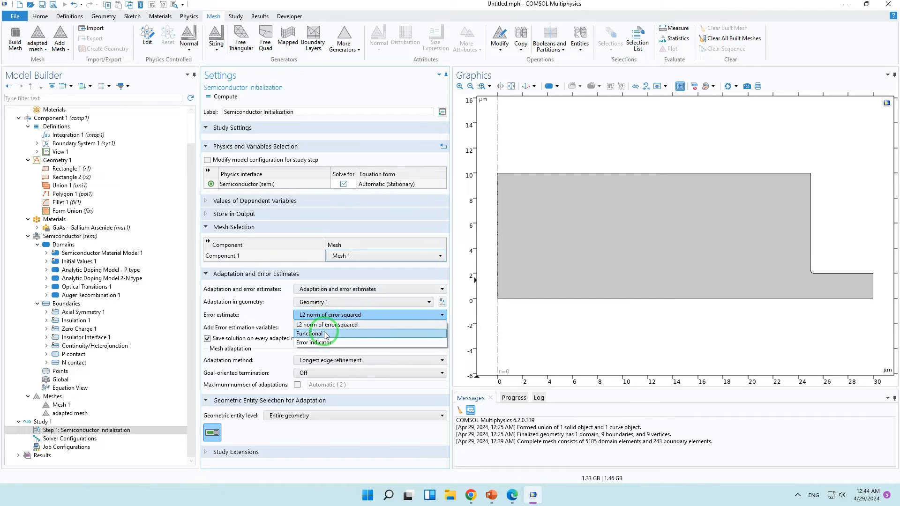
left_click(323, 333)
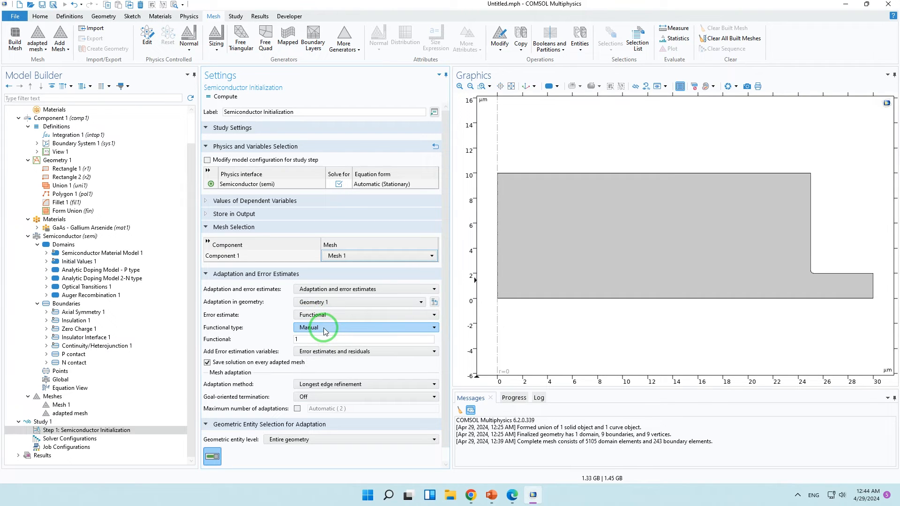
Step: Replace the manual functional with the opening part root.comp1.semi.int_adapt(sqrt(d(root.comp1.semi.m_f,root.R)^2 in the adaptation settings
double_click(317, 340)
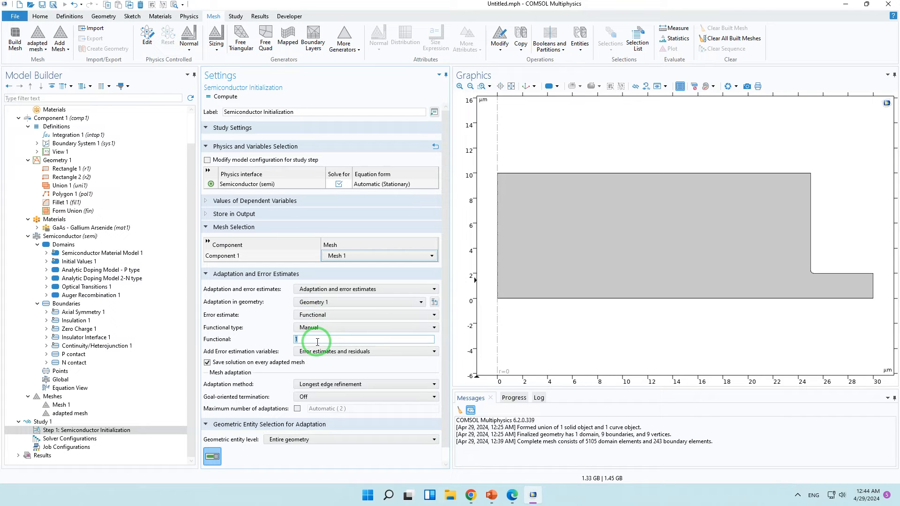
type("root.comp1.semi.int_")
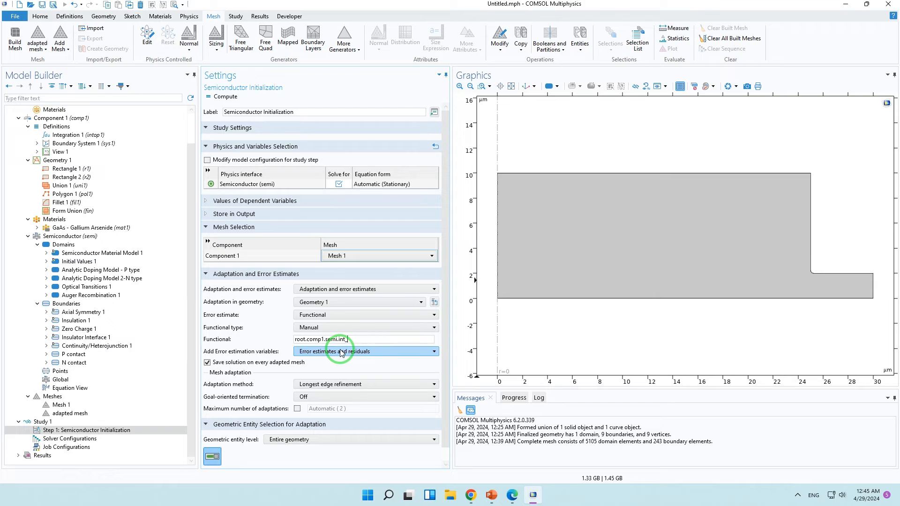
type("adap")
type("t(sqrt")
type("(d(roo")
type("t.c")
type("omp")
type("1.semi.m")
type("_f,")
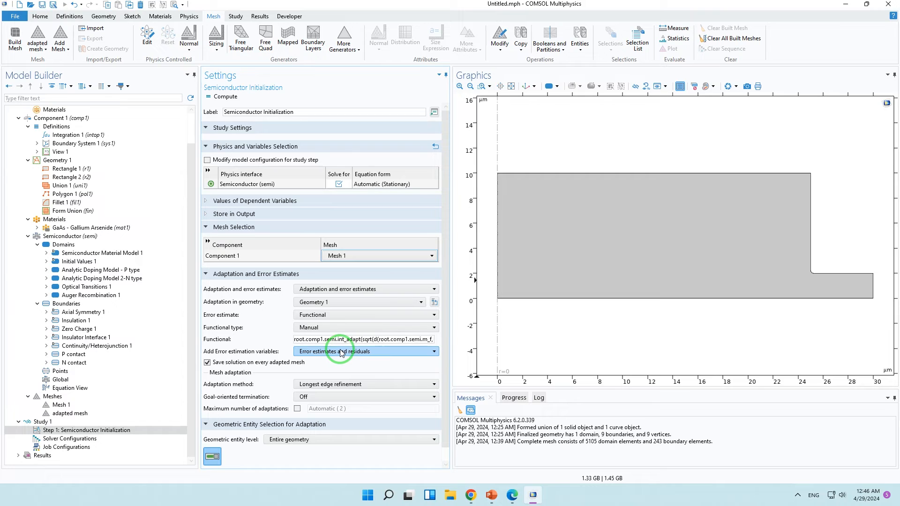
type("root")
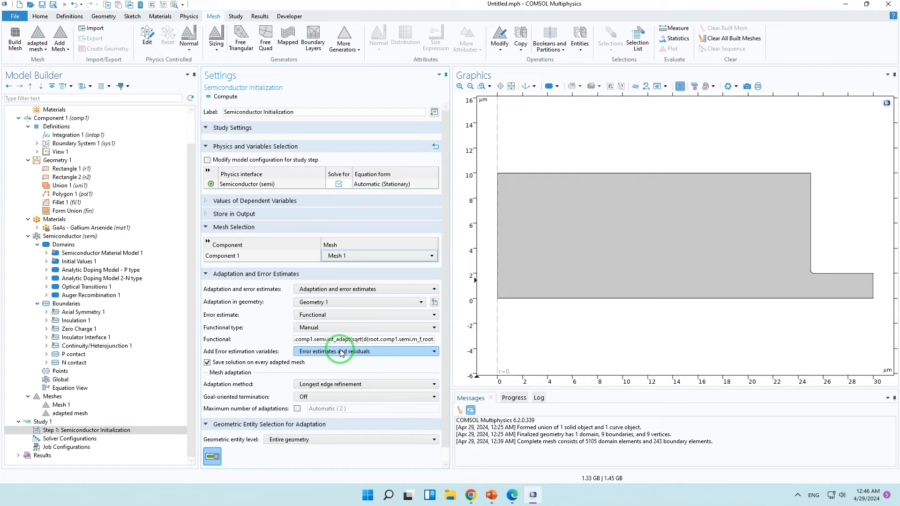
type(".R")
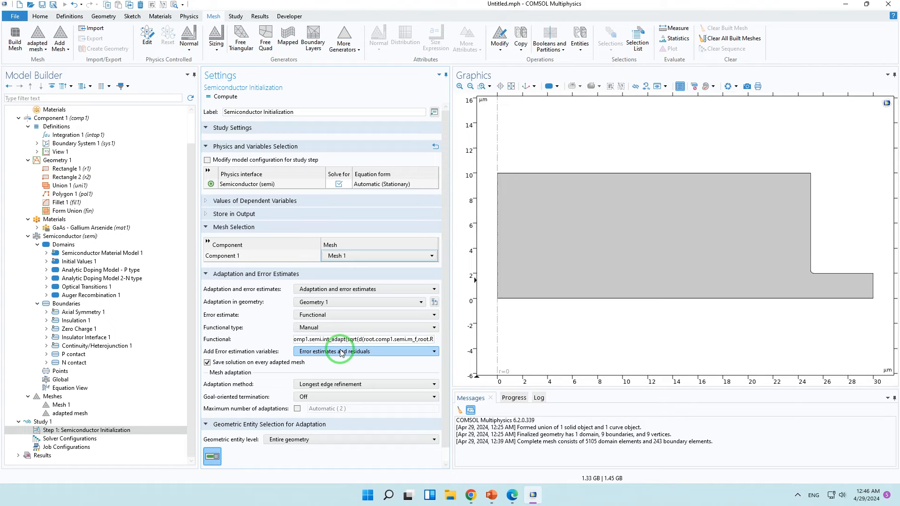
type(")")
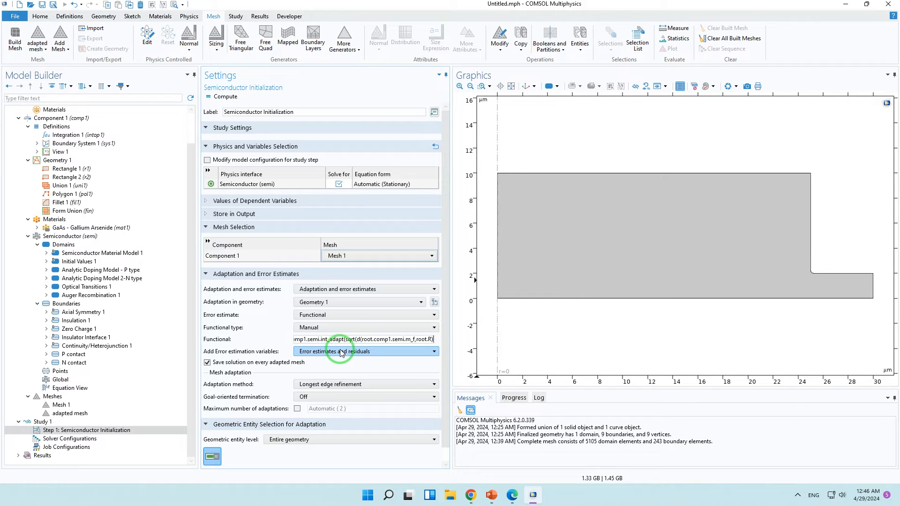
type("^")
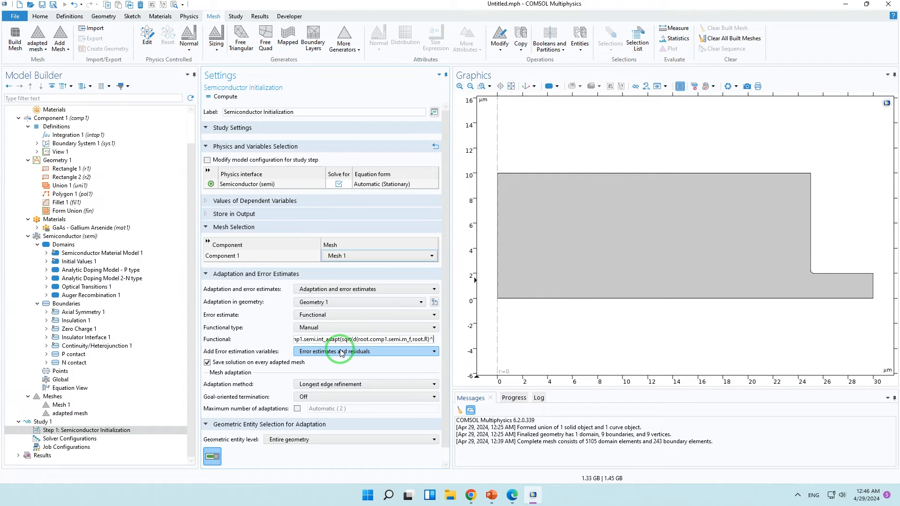
type("2")
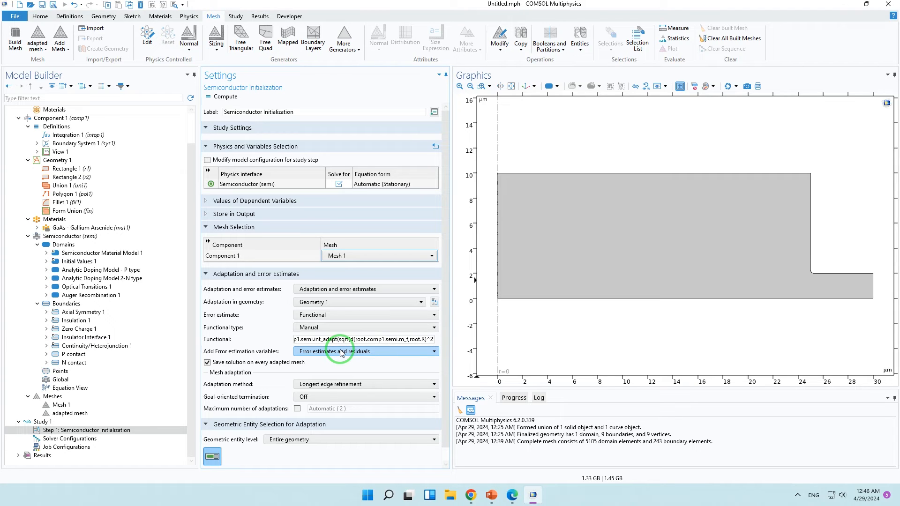
Step: Extend the functional expression with the Z-derivative term +d(root.comp1.semi.m_f,root.Z)^2 followed by one closing parenthesis
type("+")
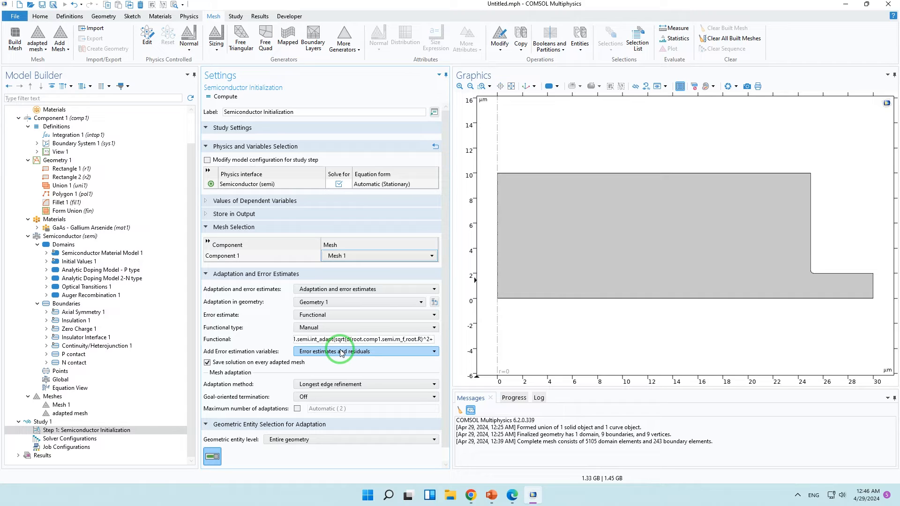
type("D")
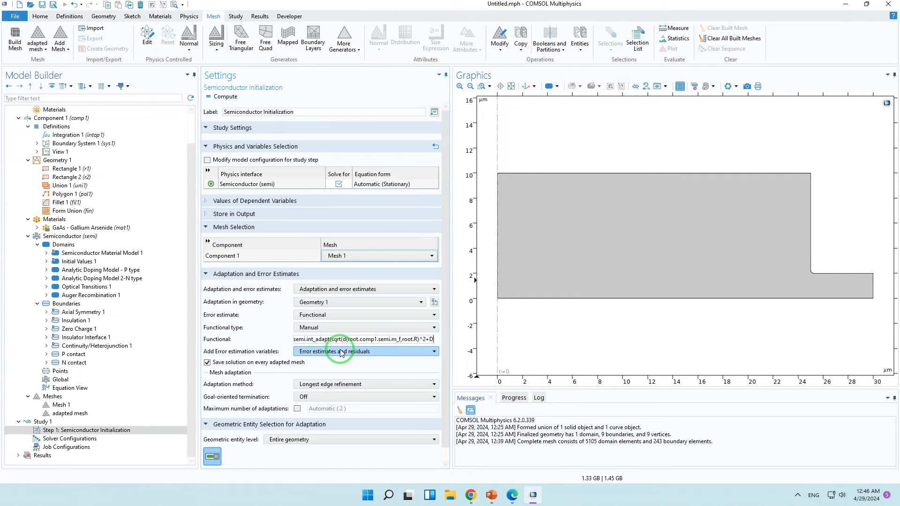
key("BackSpace")
type("d(")
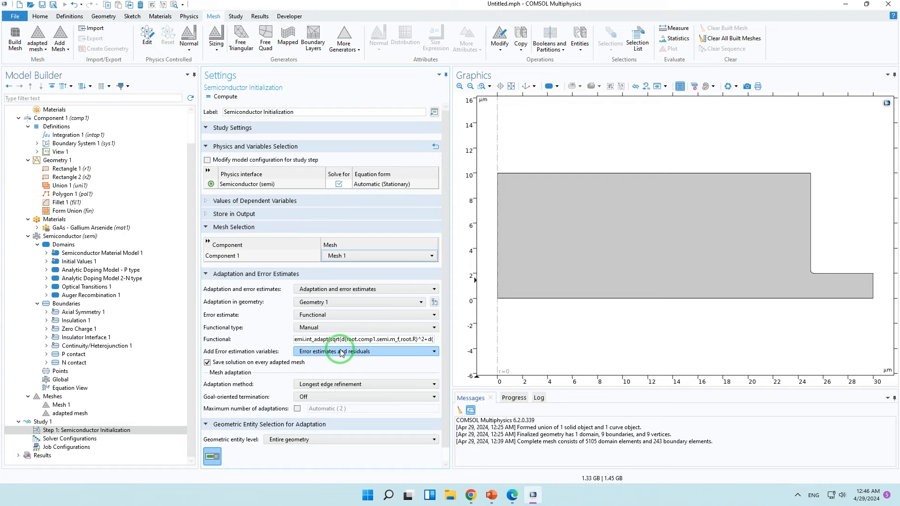
type("root")
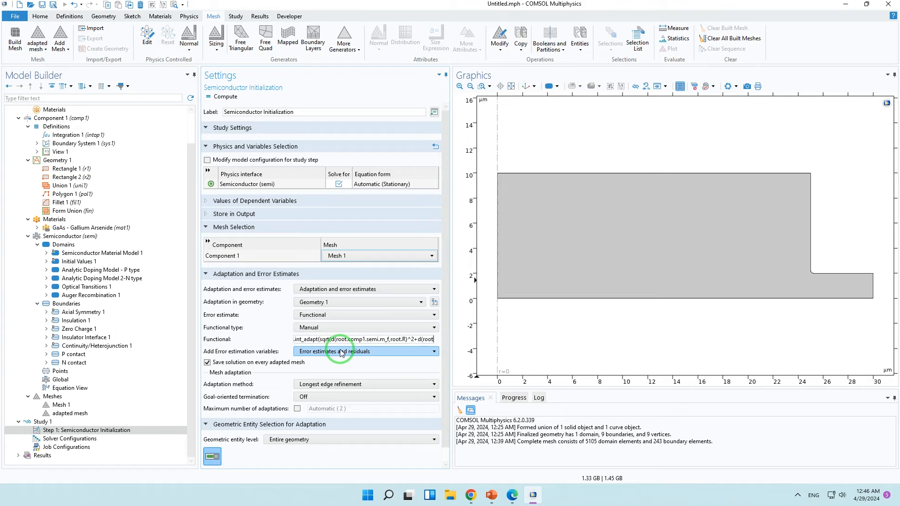
type(".comp")
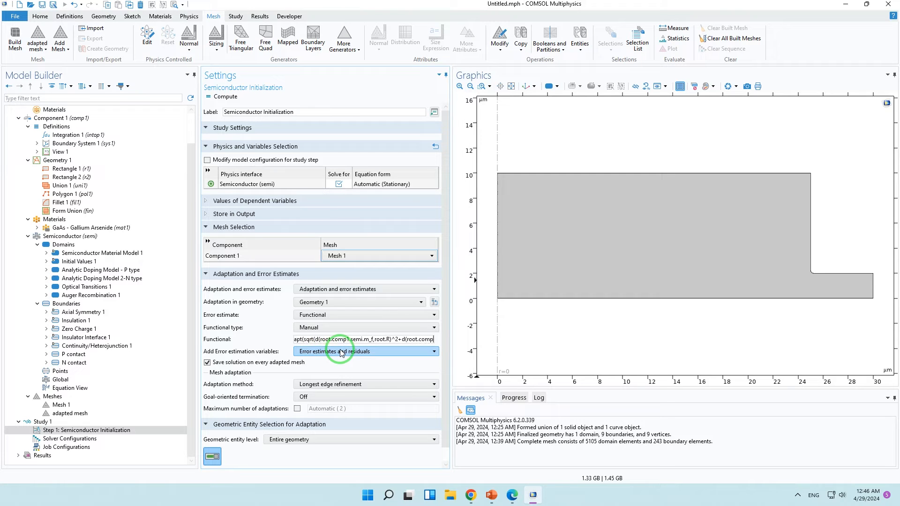
type("1")
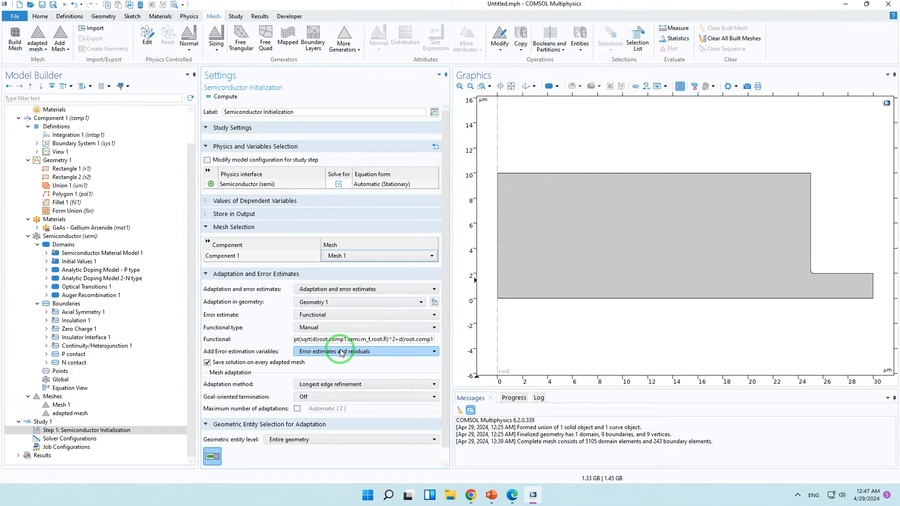
type(".semi")
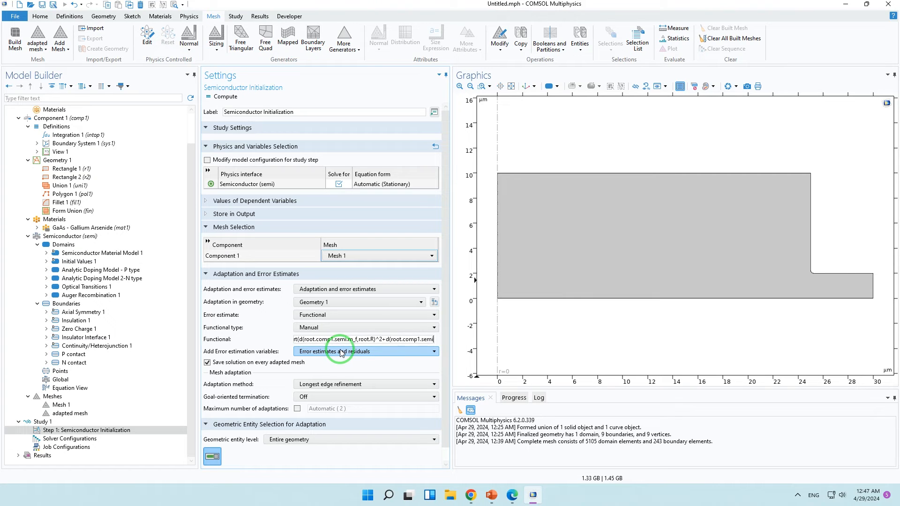
type(".m")
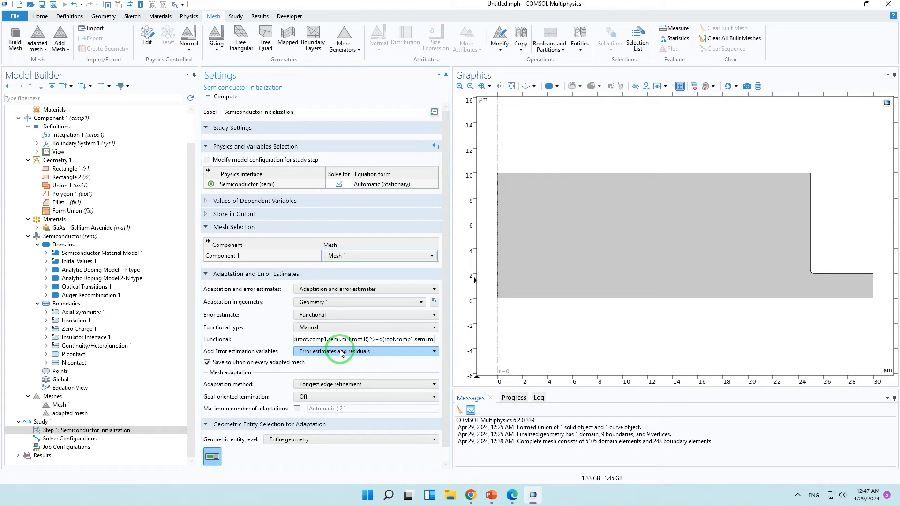
type("_f")
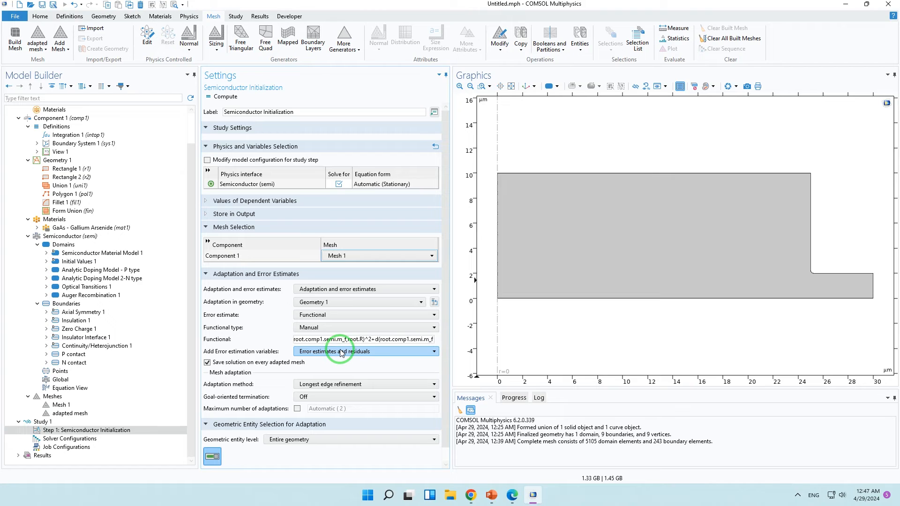
type(",roo")
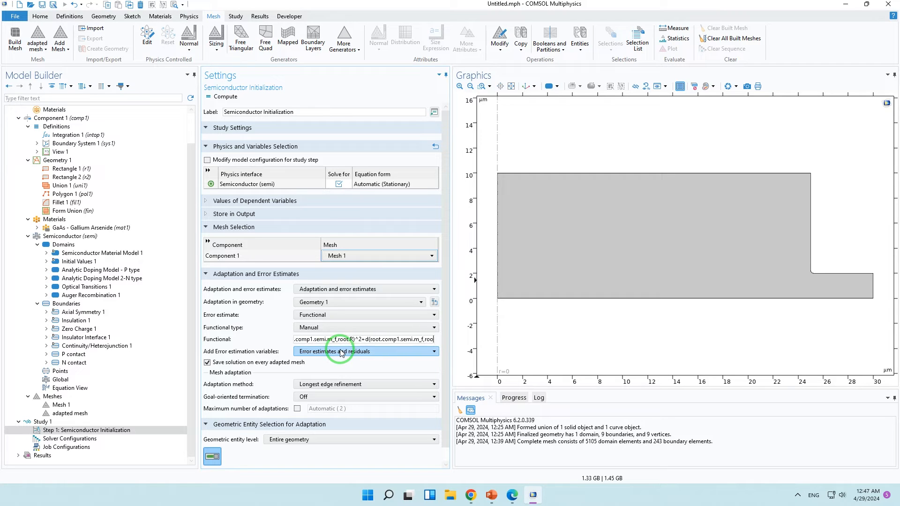
type("t.z")
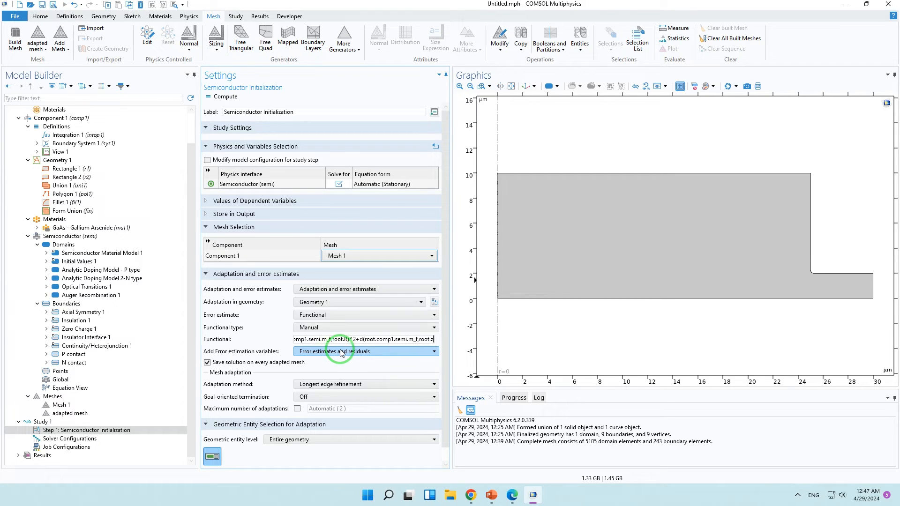
key("BackSpace")
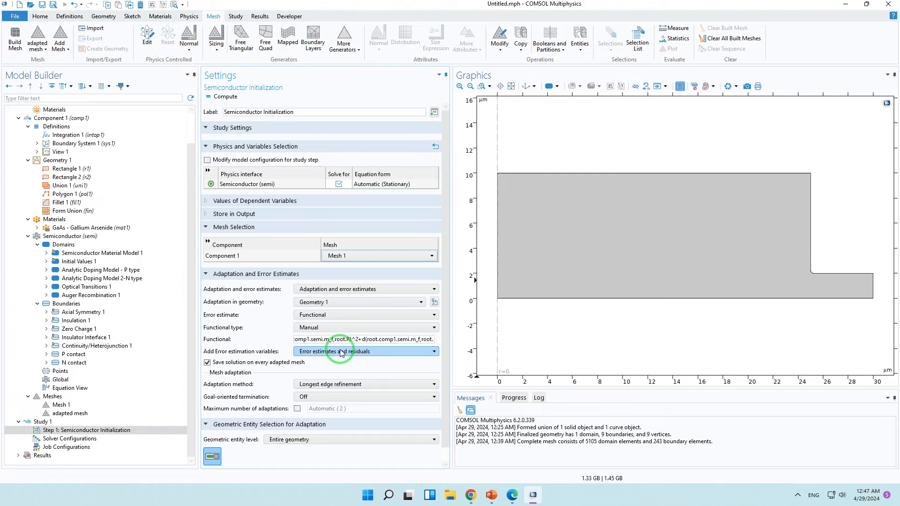
type("Z")
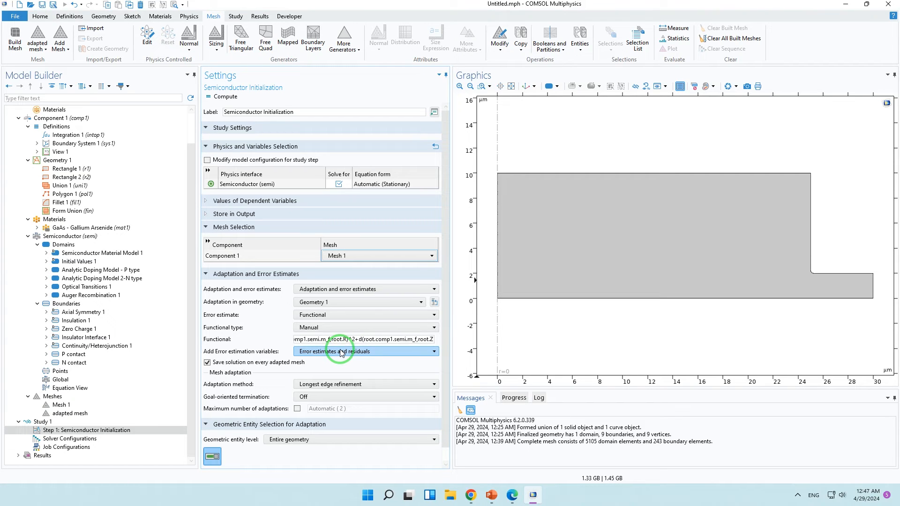
type(")")
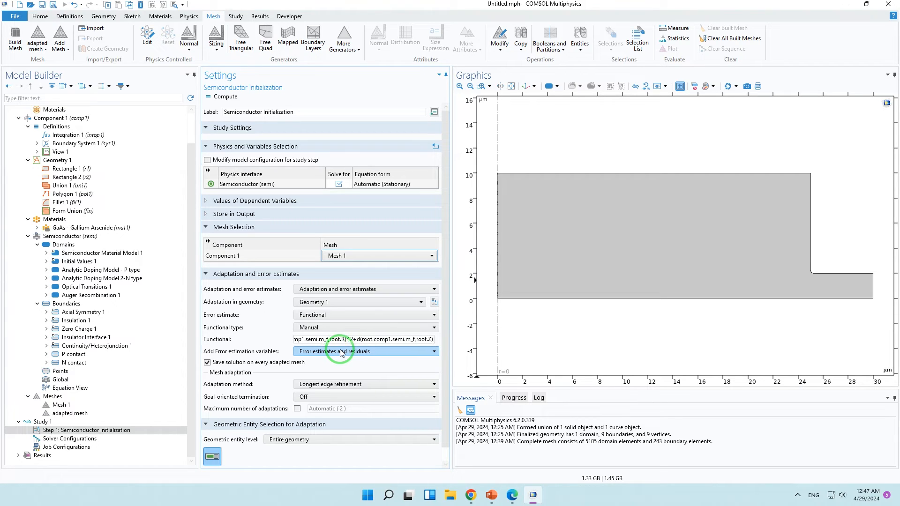
type("^")
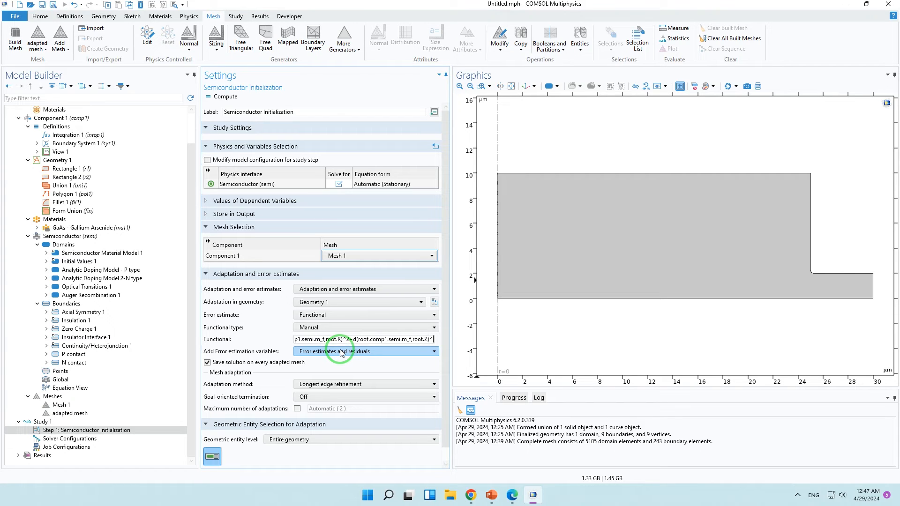
type("2")
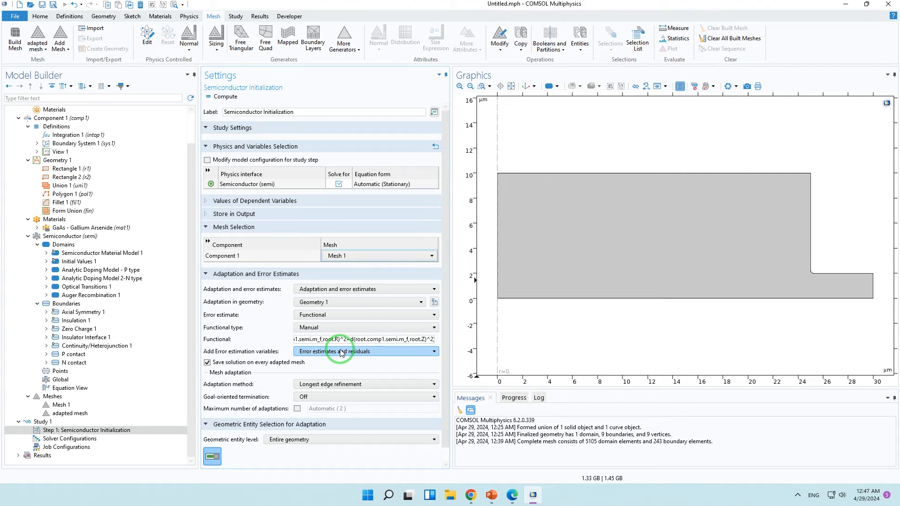
type(")")
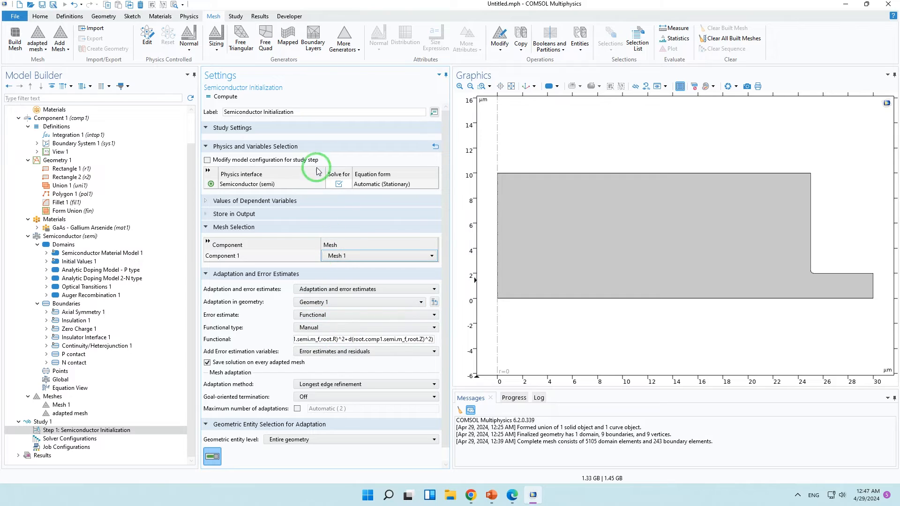
Step: Apply the functional, dismiss the syntax error, and add another closing parenthesis at the end of the expression
left_click(303, 110)
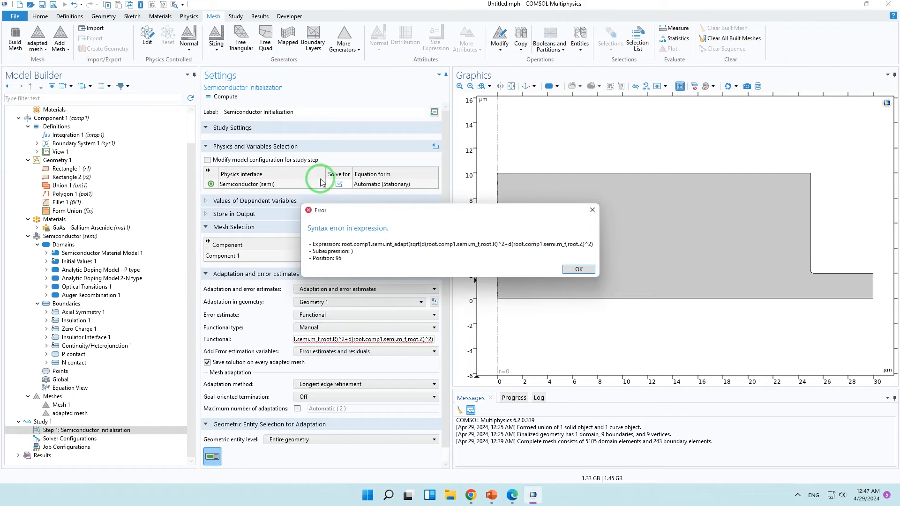
left_click(571, 269)
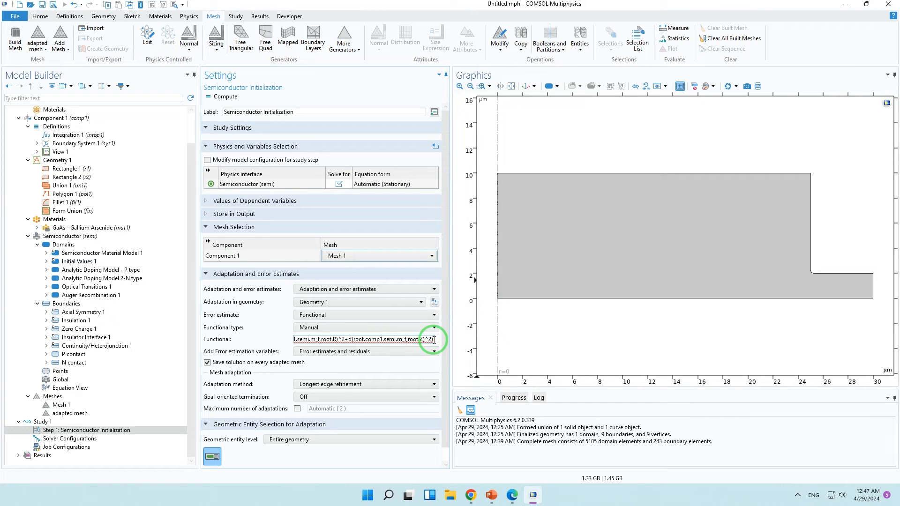
type(")")
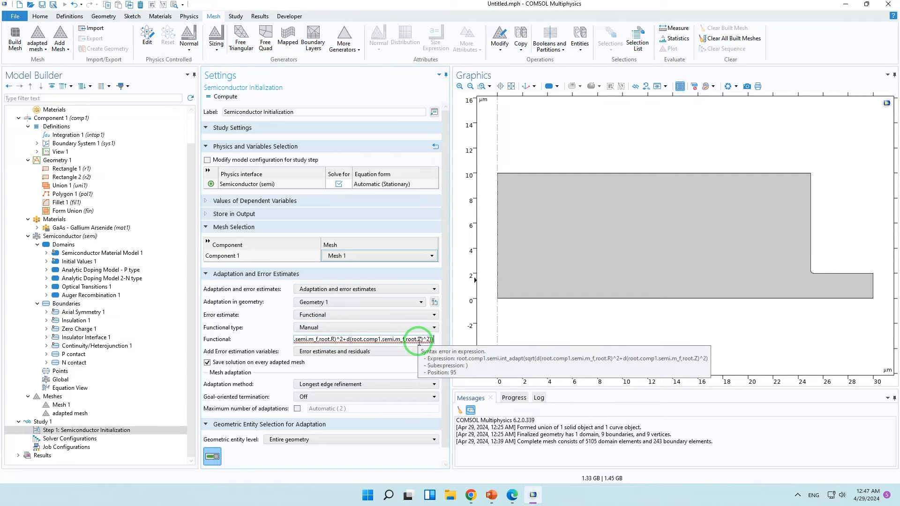
left_click_drag(419, 343, 289, 348)
key("ctrl+c")
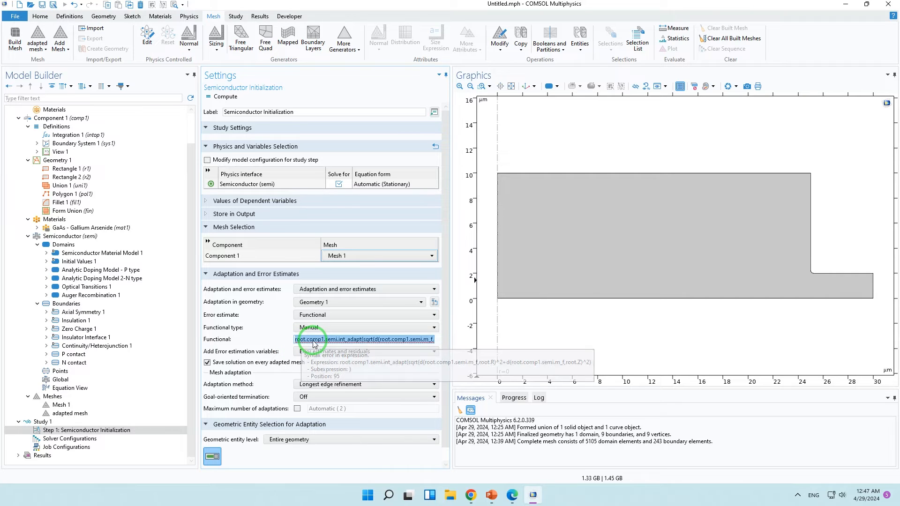
key("BackSpace")
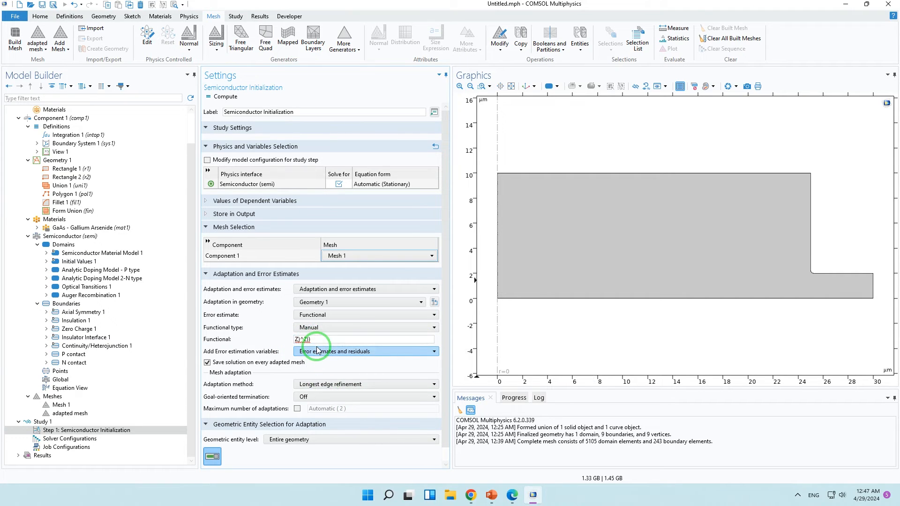
left_click(485, 275)
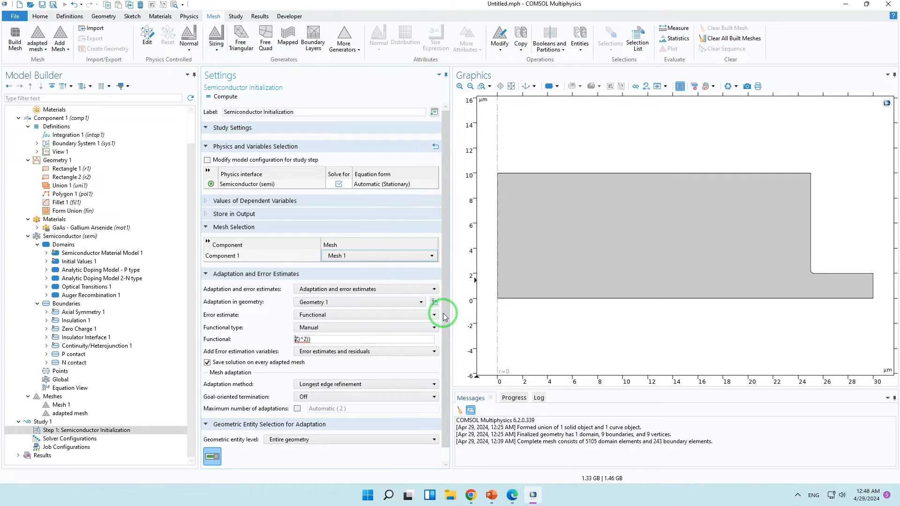
key("ctrl+z")
Step: Remove the whole expression from the Functional setting and switch to Word with a blank document
double_click(412, 339)
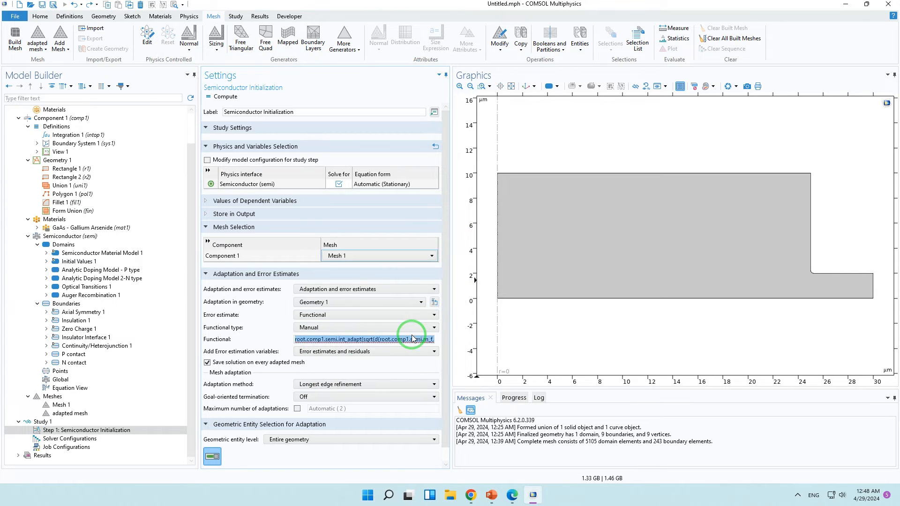
key("BackSpace")
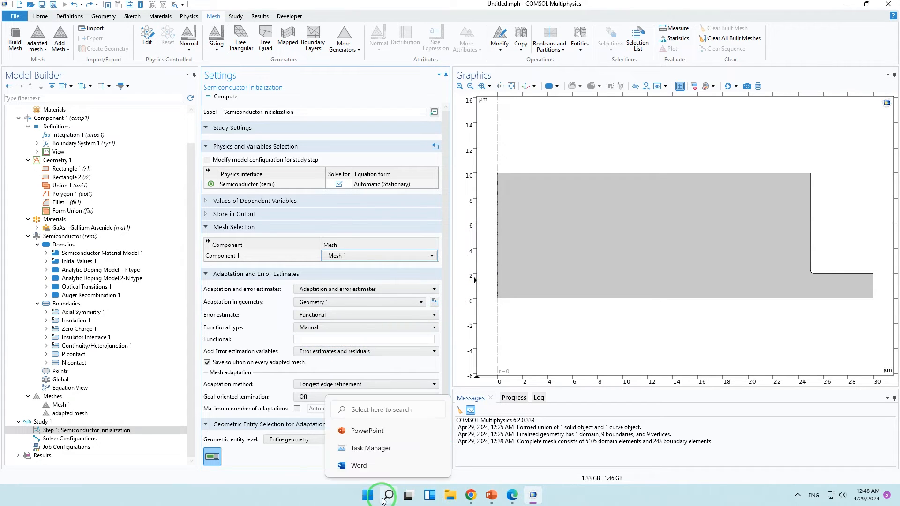
mouse_move(389, 495)
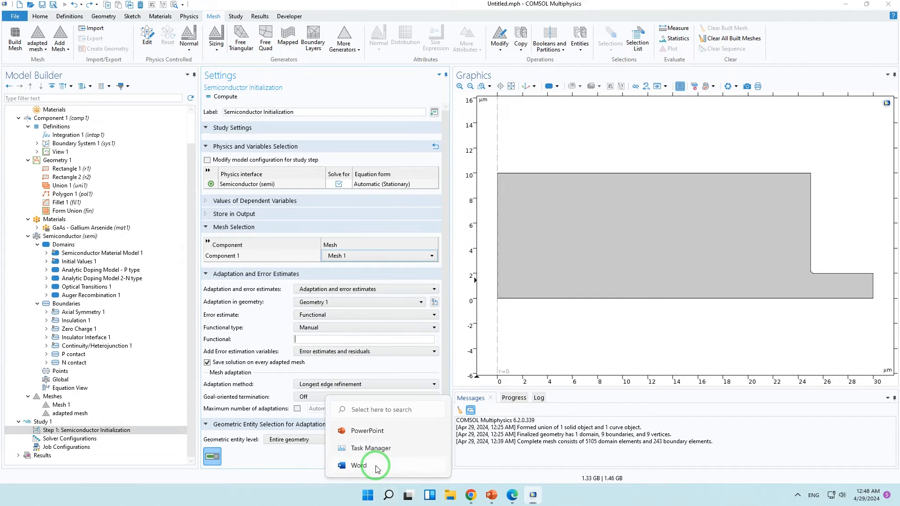
left_click(393, 463)
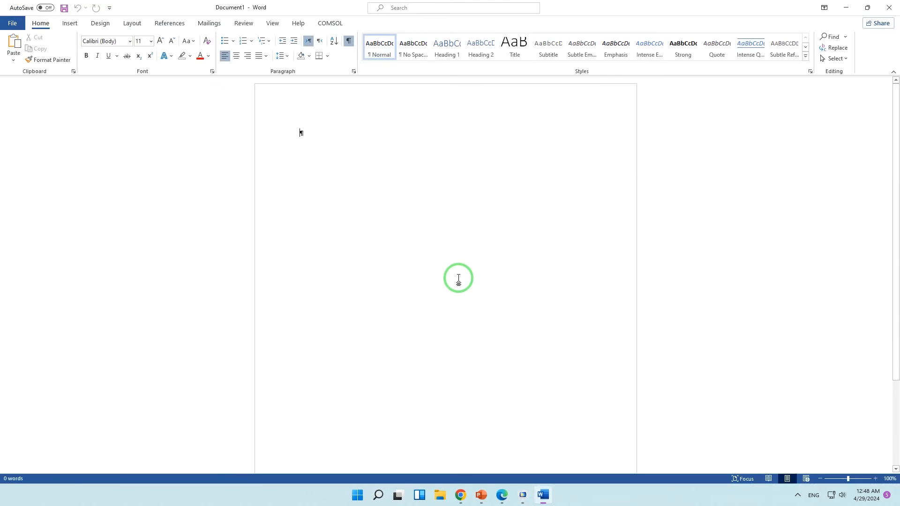
Step: Paste the functional expression into the blank document, add a closing parenthesis at its end, and copy the whole line
key("ctrl+v")
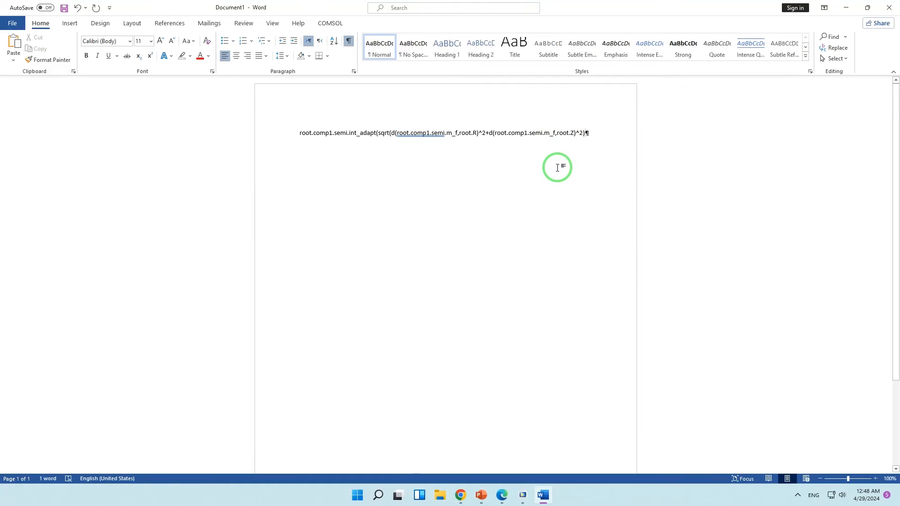
type(")")
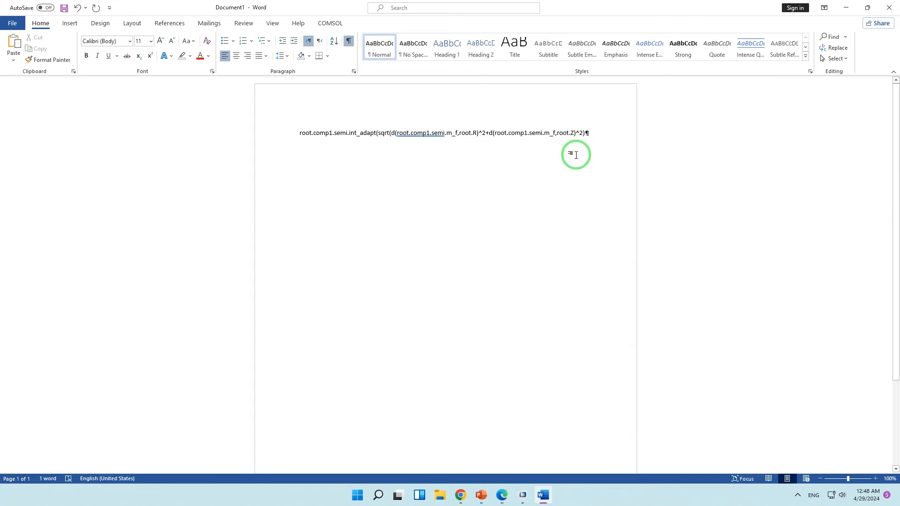
triple_click(540, 133)
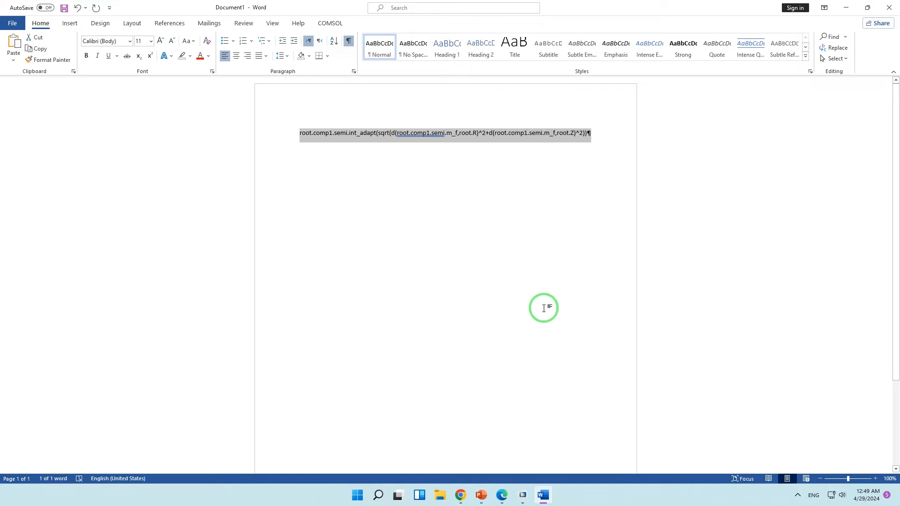
Step: Switch to COMSOL and set the manual functional to root.comp1.semi.int_adapt(sqrt(d(root.comp1.semi.m_f,root.R)^2+d(root.comp1.semi.m_f,root.Z)^2)), keeping the Graphics view in front
mouse_move(523, 495)
left_click(525, 441)
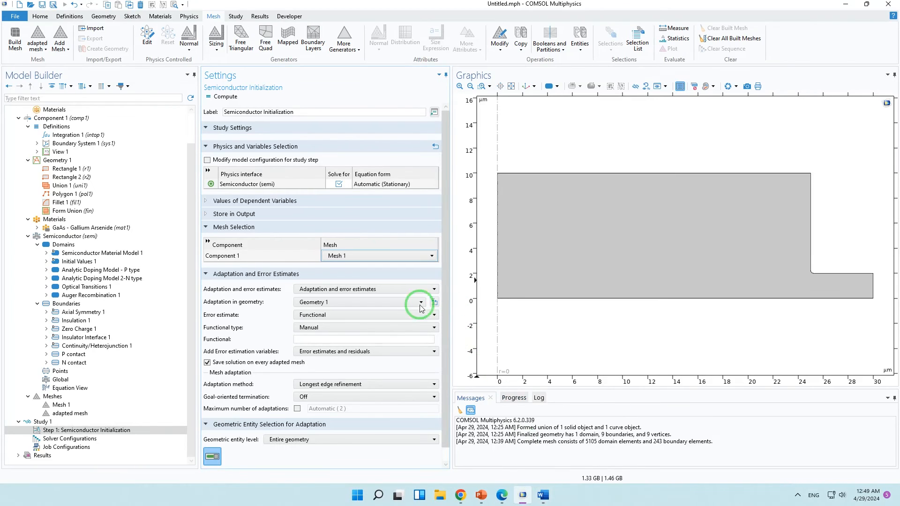
left_click(318, 339)
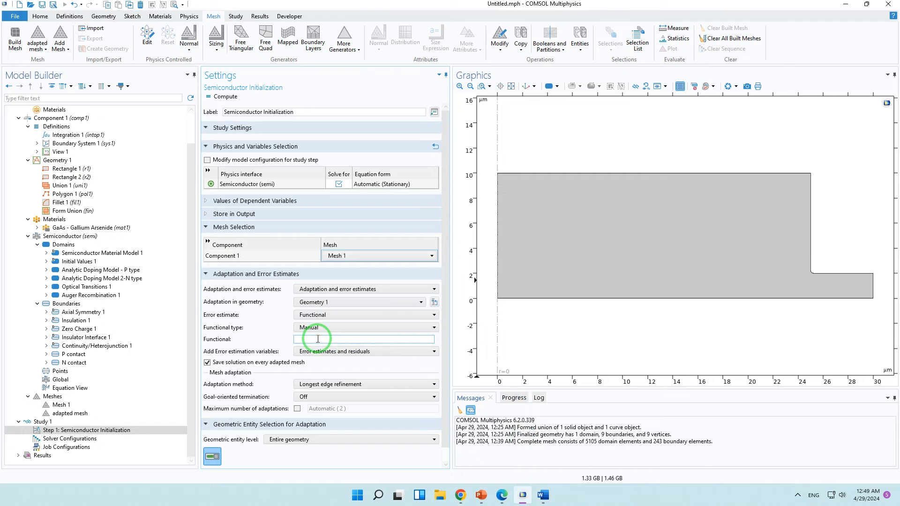
key("ctrl+v")
key("ctrl+f")
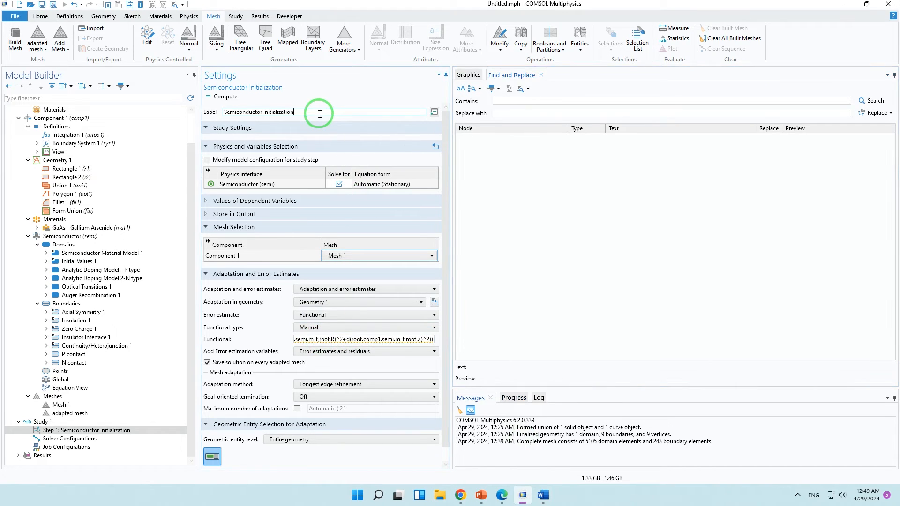
left_click(471, 76)
mouse_move(365, 341)
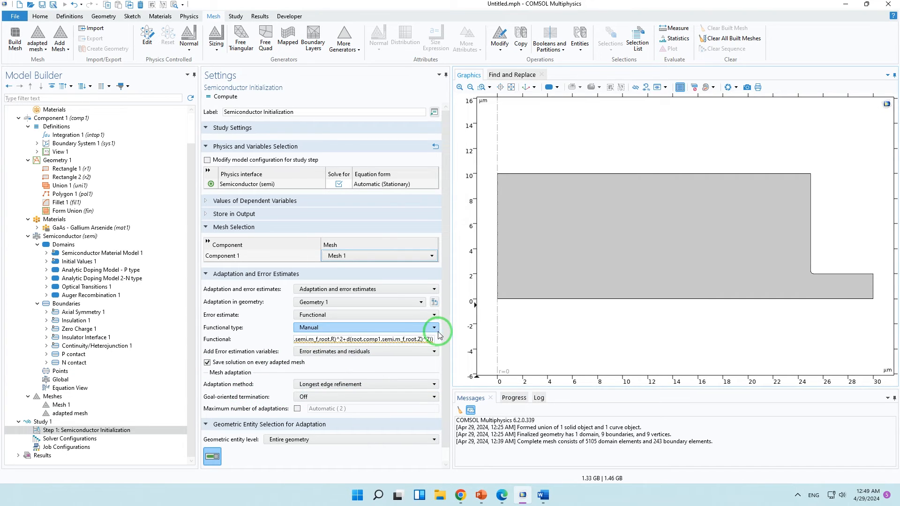
Step: Set the mesh adaptation method to Rebuild mesh and limit the maximum number of adaptations to 1
left_click_drag(446, 335, 446, 357)
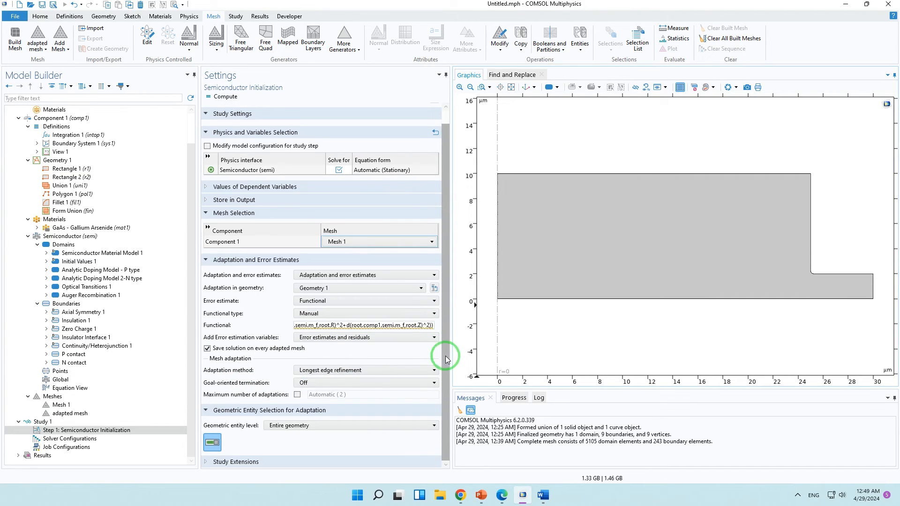
left_click(380, 370)
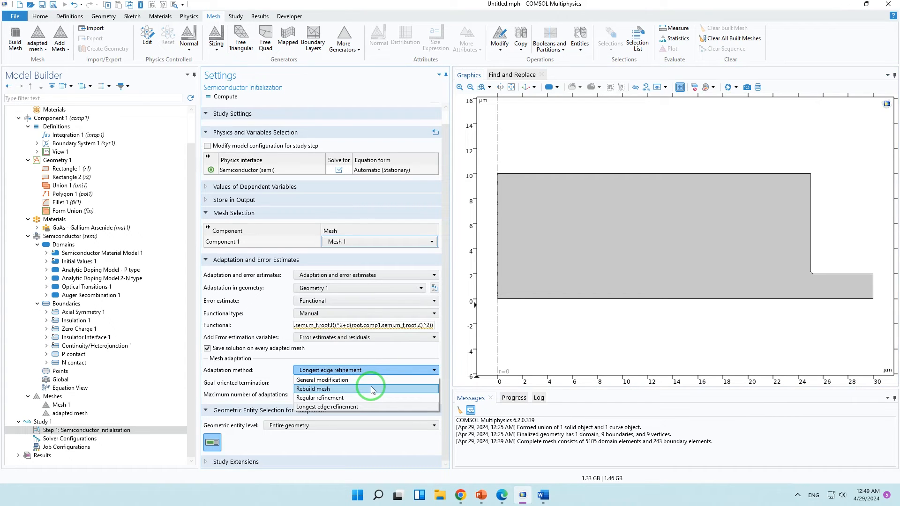
left_click(370, 388)
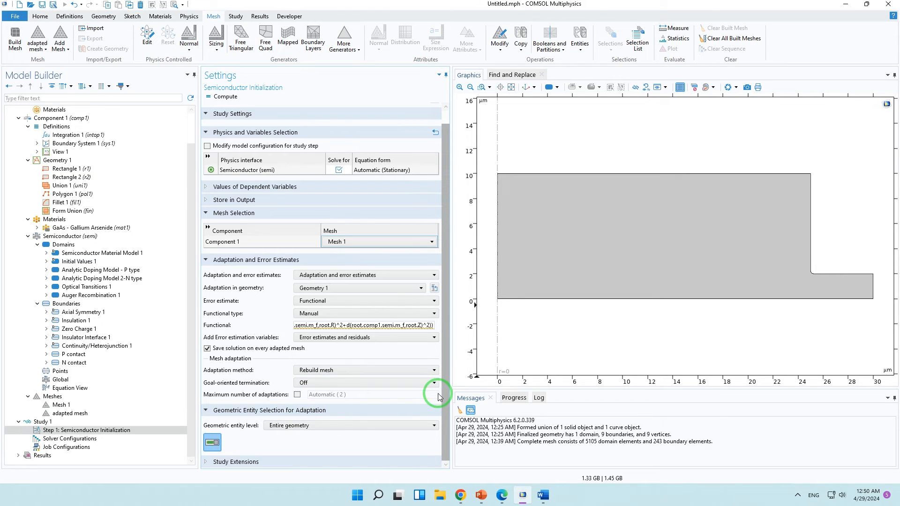
left_click(298, 395)
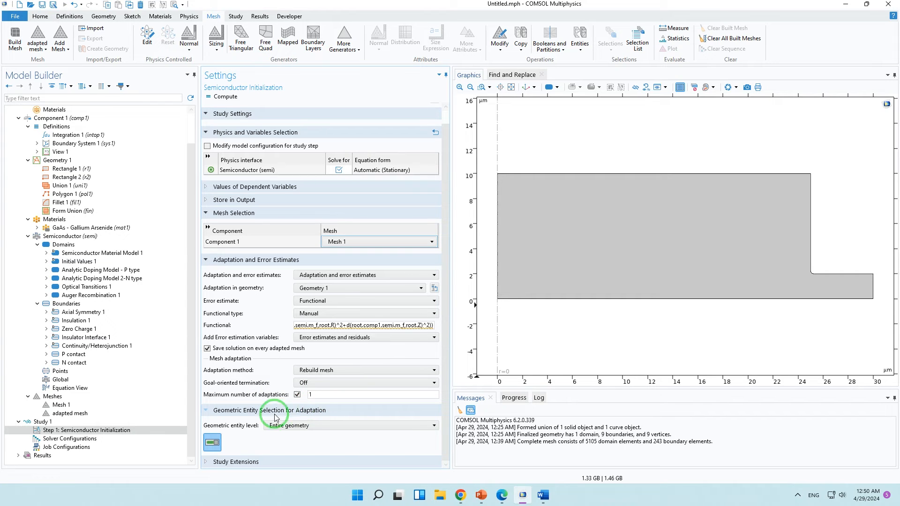
Step: Add a second study of the general Stationary type to the model
left_click(100, 430)
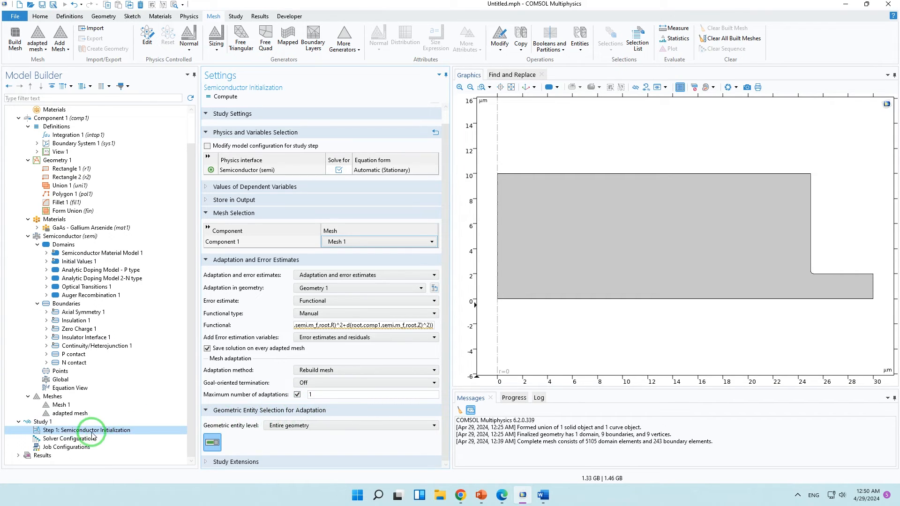
left_click(223, 82)
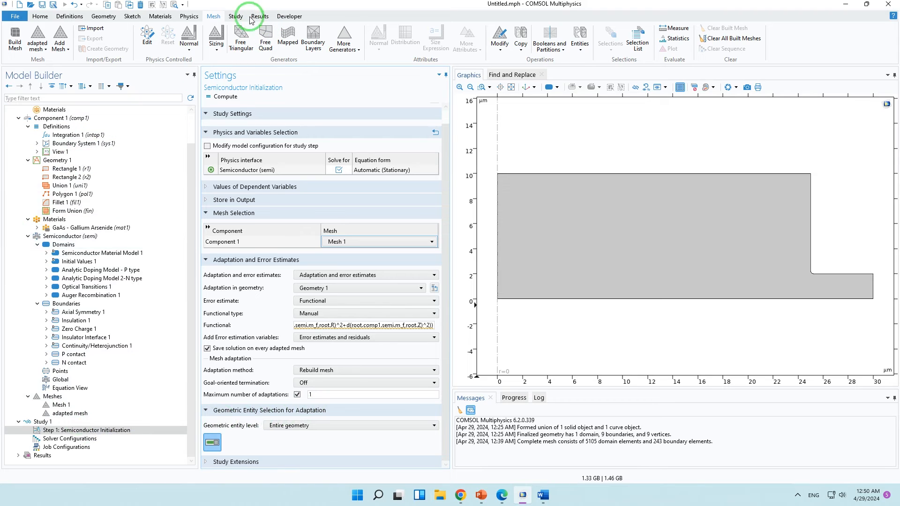
left_click(236, 16)
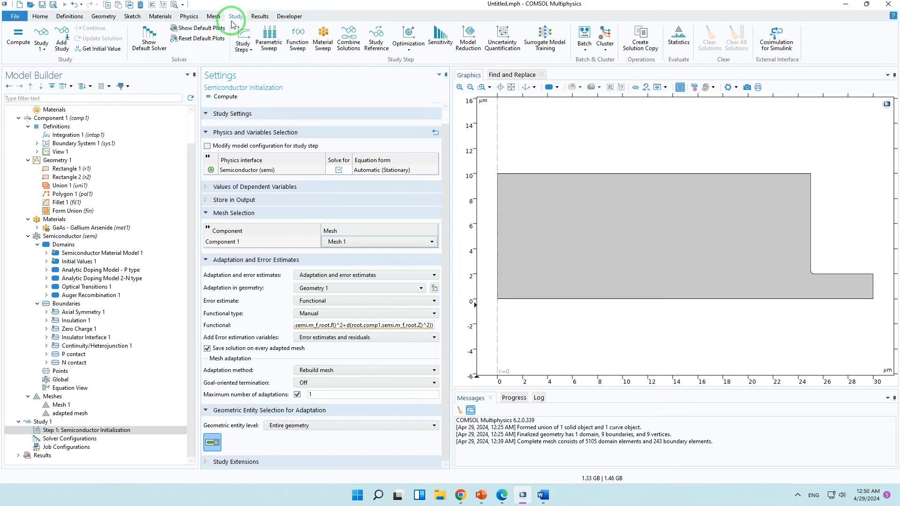
left_click(62, 40)
left_click(469, 160)
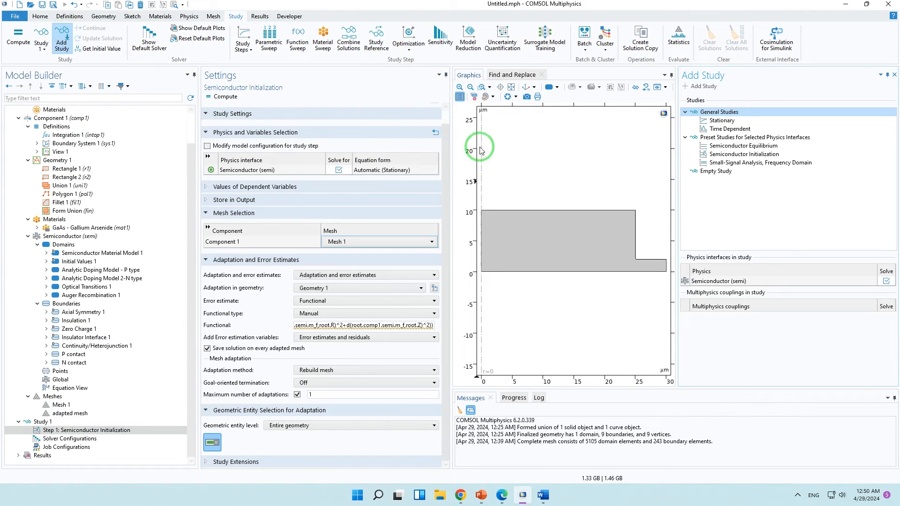
left_click(539, 161)
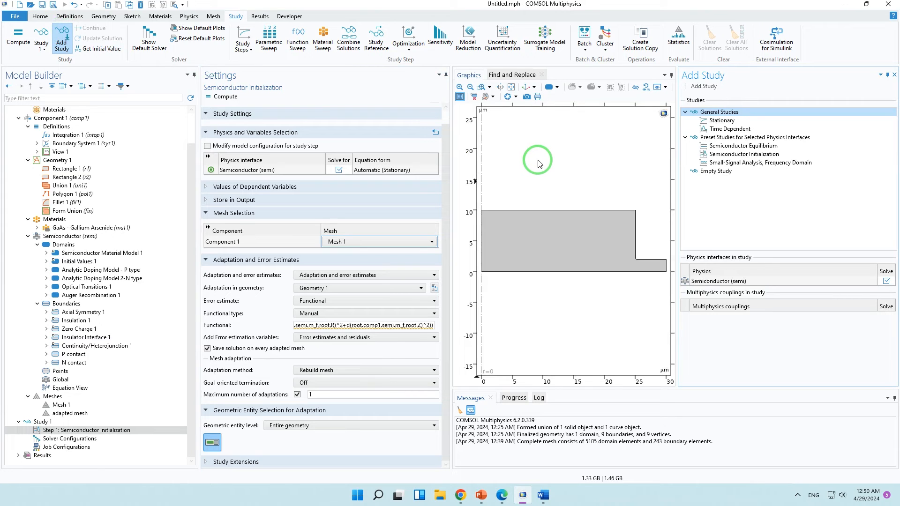
left_click(730, 121)
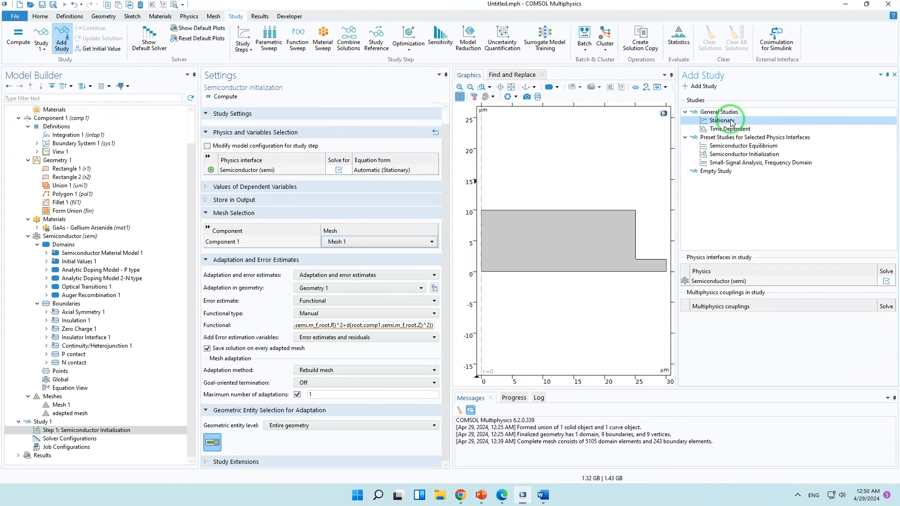
double_click(730, 121)
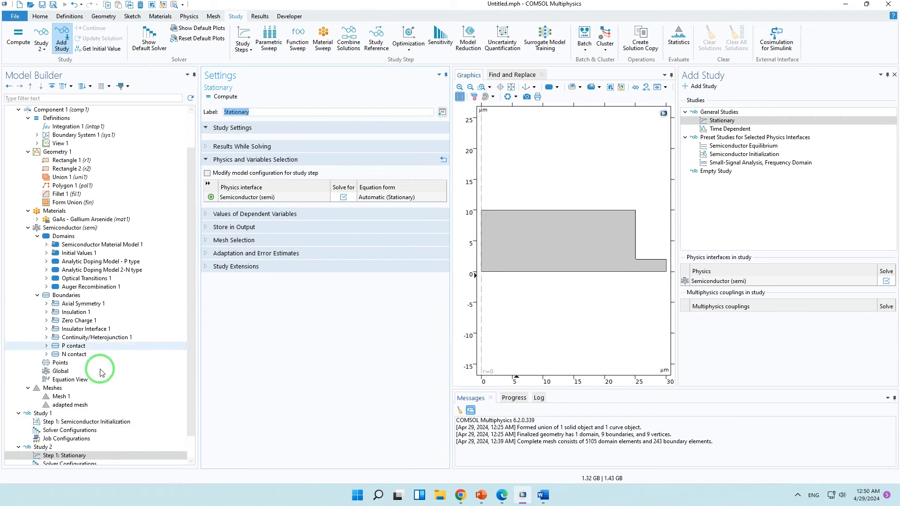
Step: Label the new study "Study 2- VOLTAGE SWEEP"
left_click(47, 448)
left_click(239, 112)
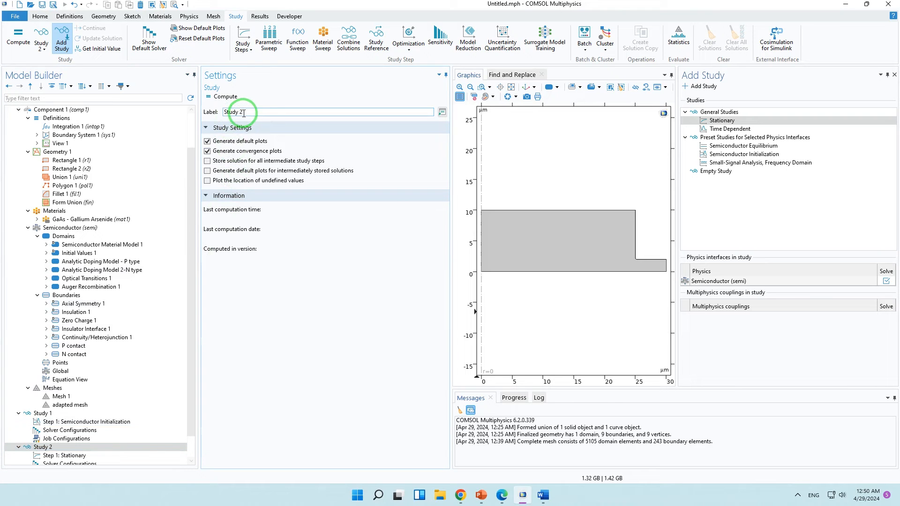
type("vOLTAGE SWEEP")
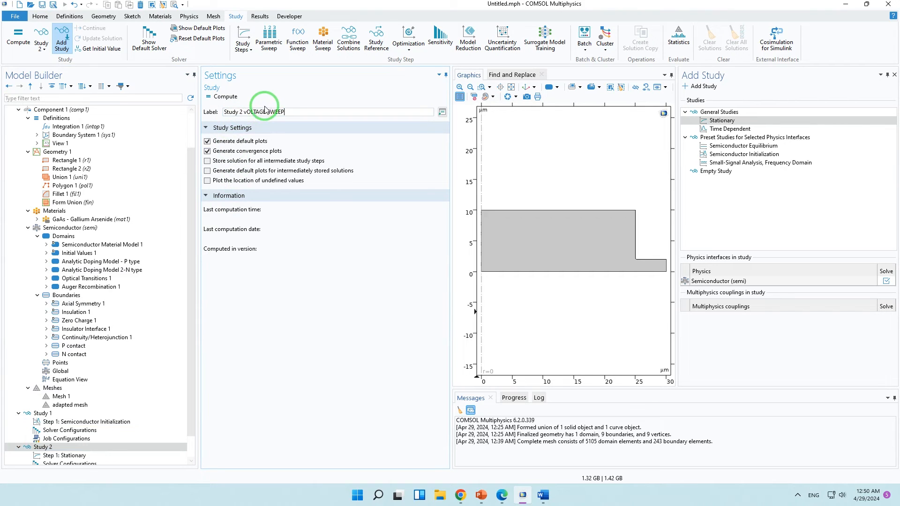
left_click_drag(243, 112, 246, 112)
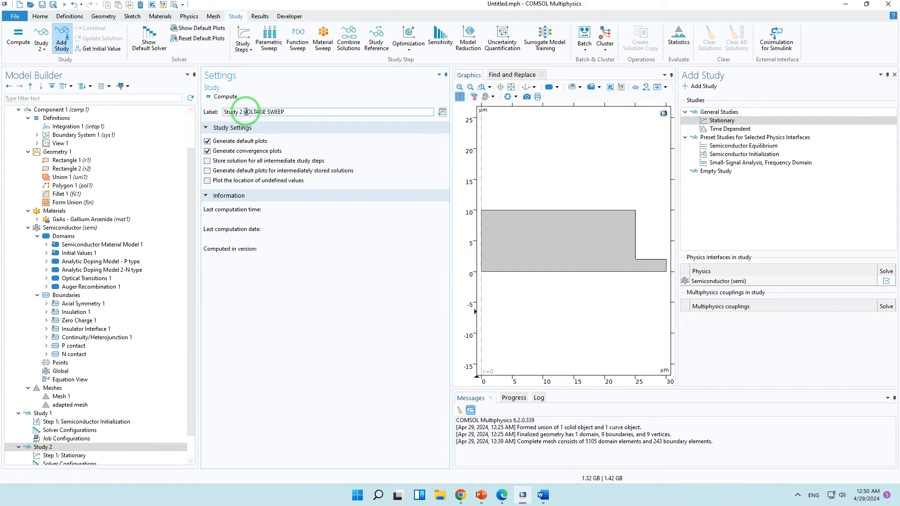
type("V")
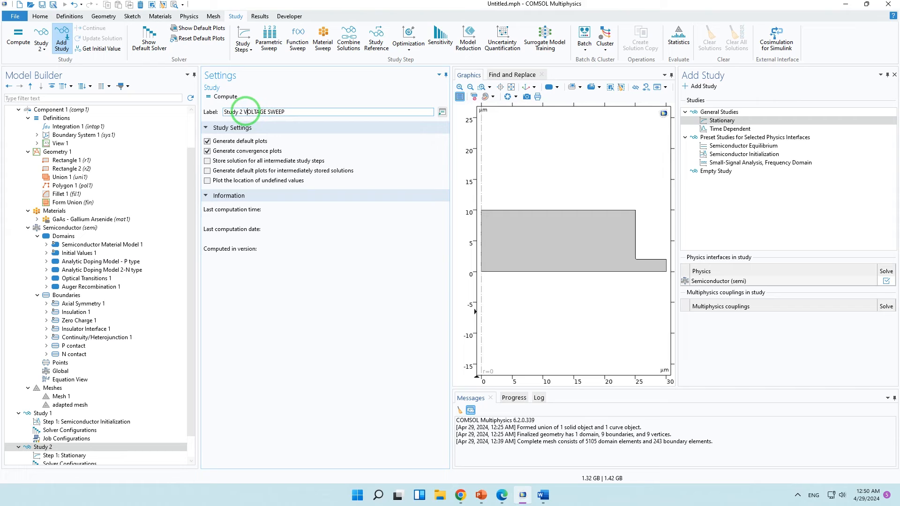
left_click(243, 112)
type("-")
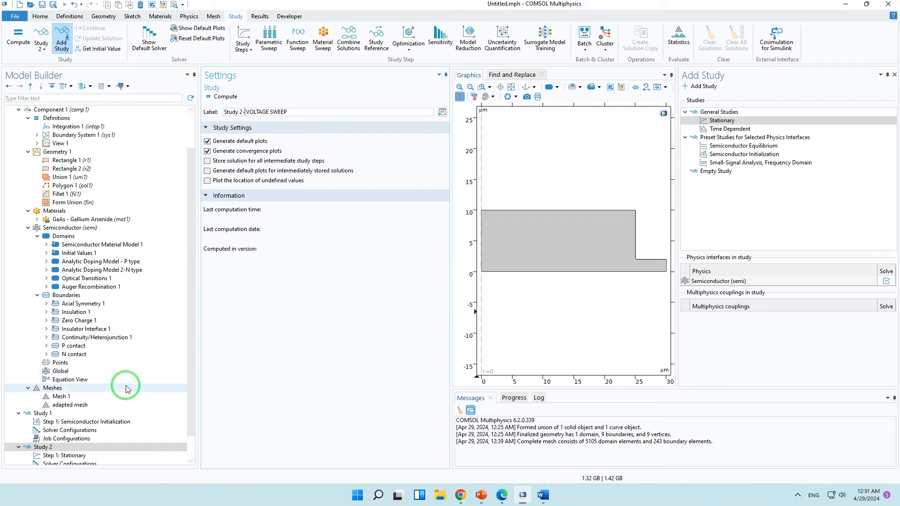
Step: Enable an auxiliary sweep in the voltage sweep study's Stationary step and add V_p (P TYPE Voltage) as its parameter
left_click(99, 458)
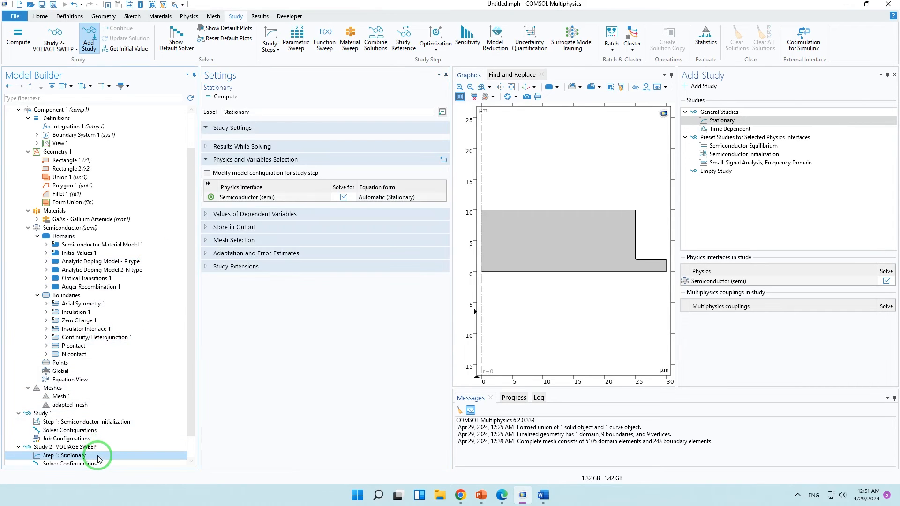
left_click(226, 267)
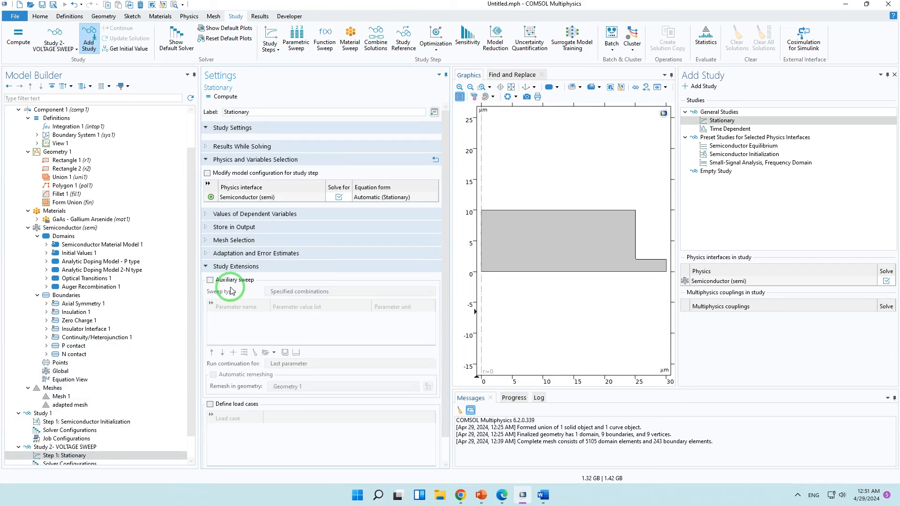
left_click(211, 280)
left_click(234, 352)
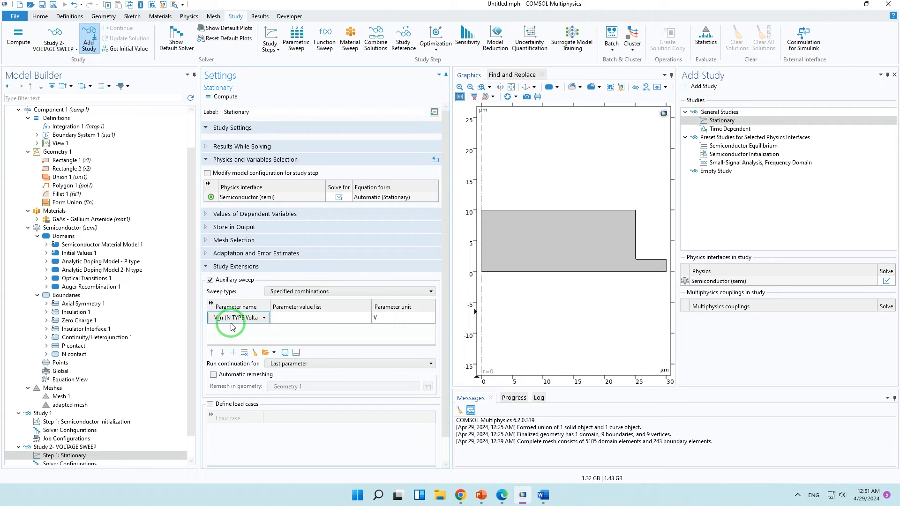
left_click(234, 319)
left_click(234, 319)
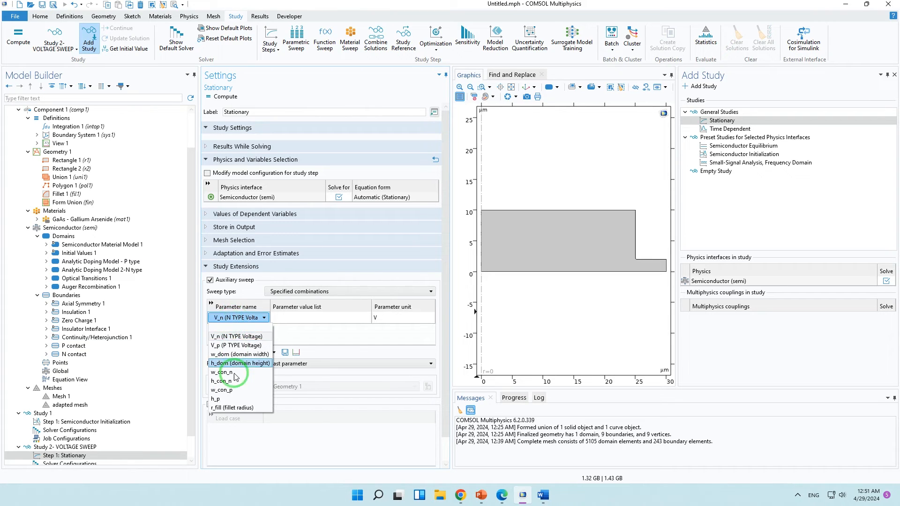
left_click(241, 346)
left_click(289, 319)
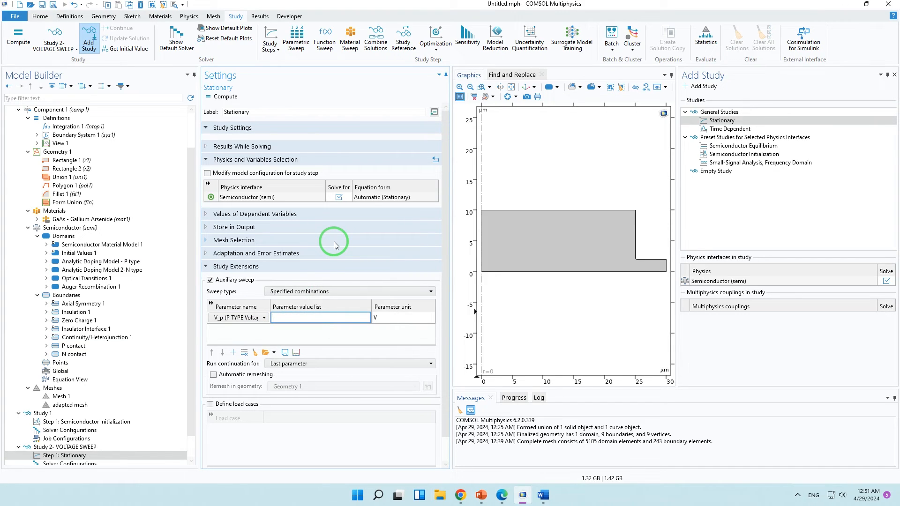
type("LOG(RANGE")
key("BackSpace")
key("BackSpace")
key("BackSpace")
key("BackSpace")
key("BackSpace")
key("BackSpace")
key("BackSpace")
key("BackSpace")
key("BackSpace")
Step: Enter log(range(1,0.25,3.5)) log(range(3.6,0.1,4.5) as the value list for V_p
type("log")
type("()")
type("range")
type("(")
type("1")
type(",0.25")
type(",3.5")
type(")")
type(") lo")
type("g")
type("(range")
type("3.36")
key("BackSpace")
type("6,0.1,4.5)")
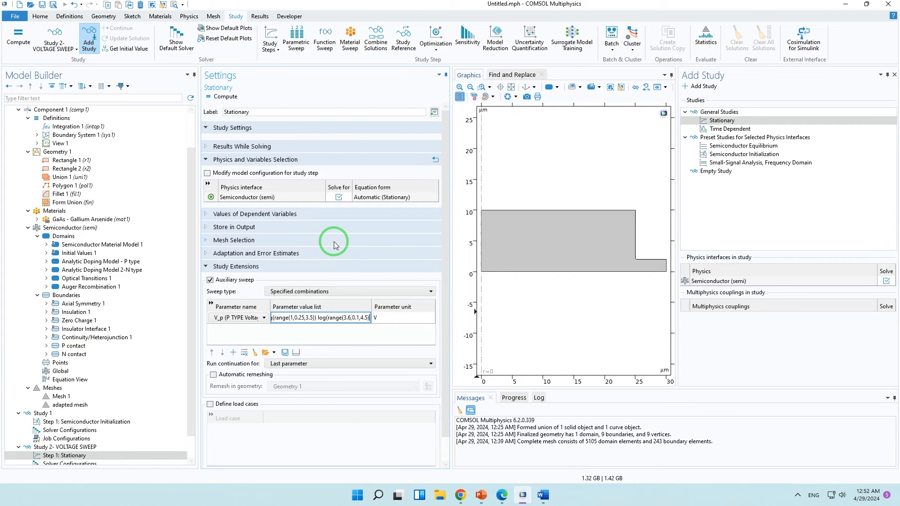
left_click(334, 334)
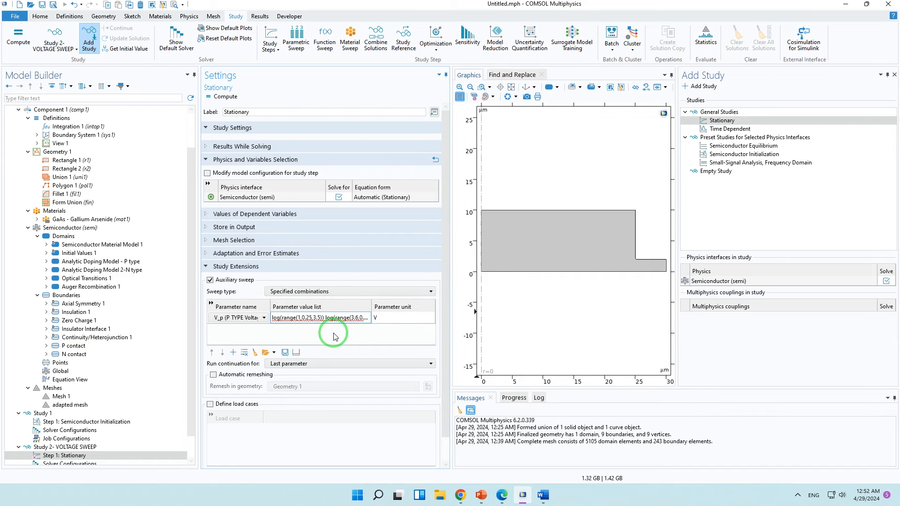
Step: Widen the parameter value list column and add the missing closing parenthesis at the end of the V_p values
mouse_move(330, 321)
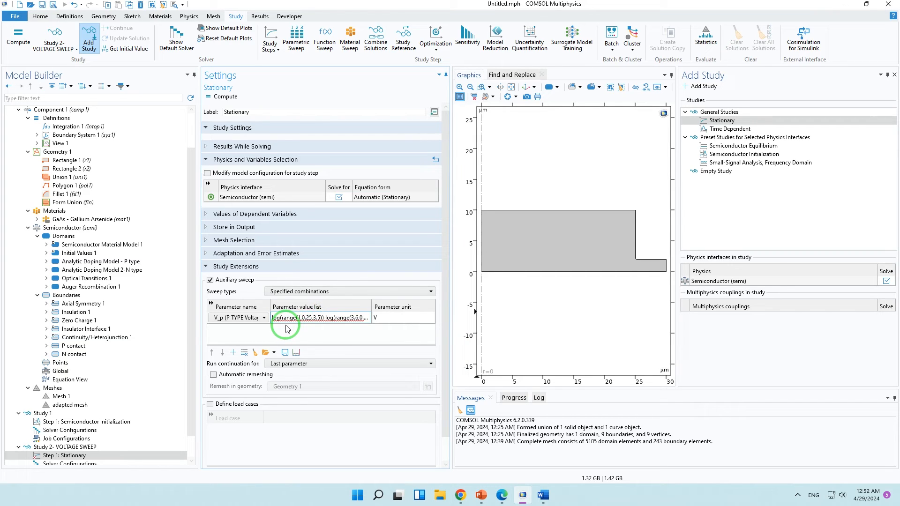
mouse_move(288, 322)
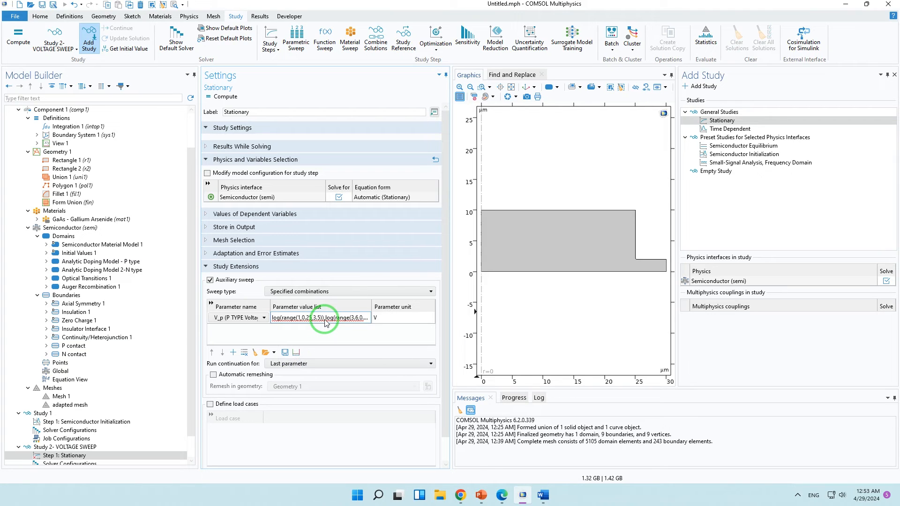
left_click_drag(372, 306, 406, 306)
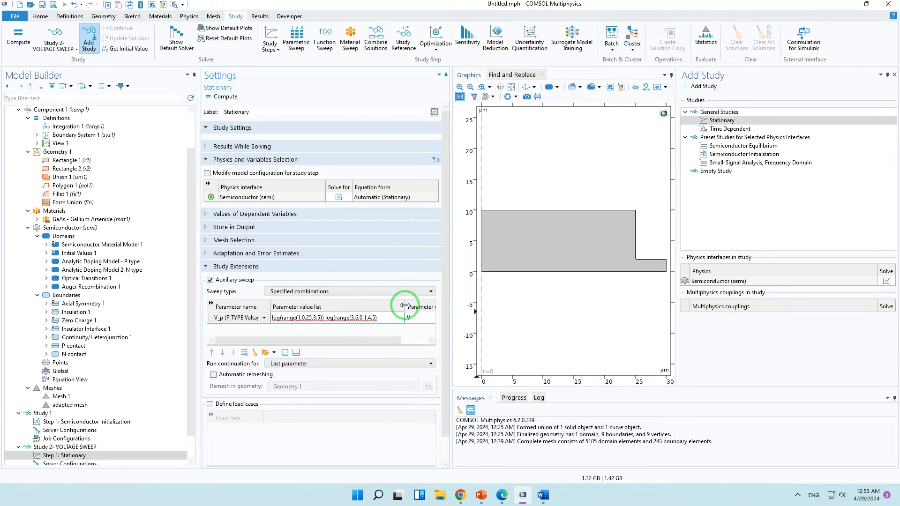
left_click(387, 317)
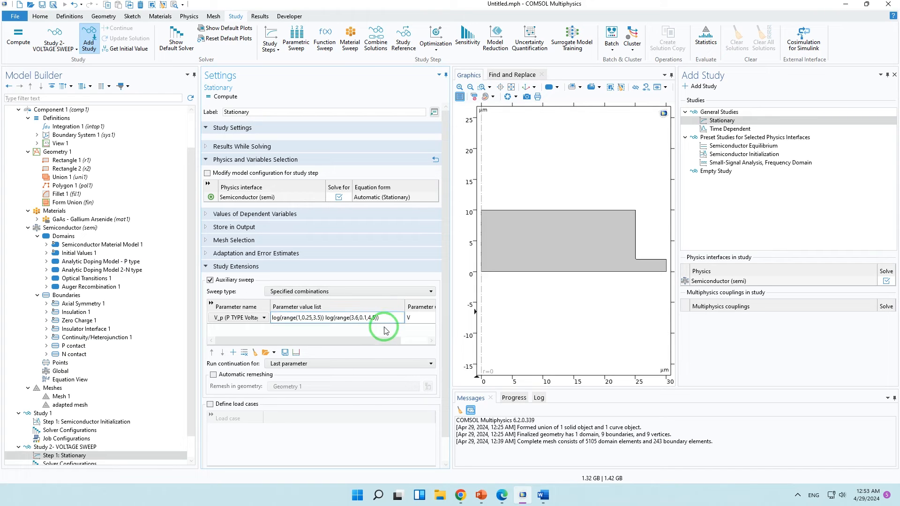
left_click(364, 320)
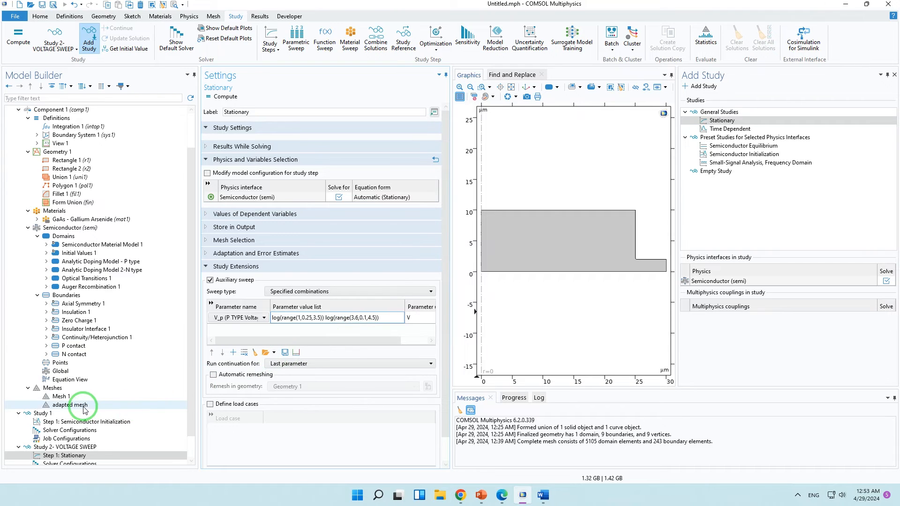
Step: Compute Study 1 with its Semiconductor Initialization step and display the Level 1 Adapted Mesh 1 it generates
left_click(85, 422)
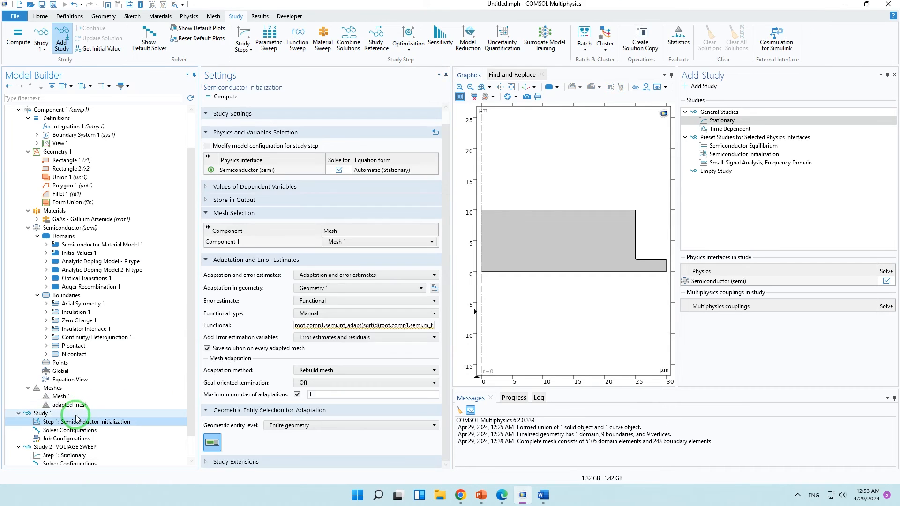
left_click(225, 97)
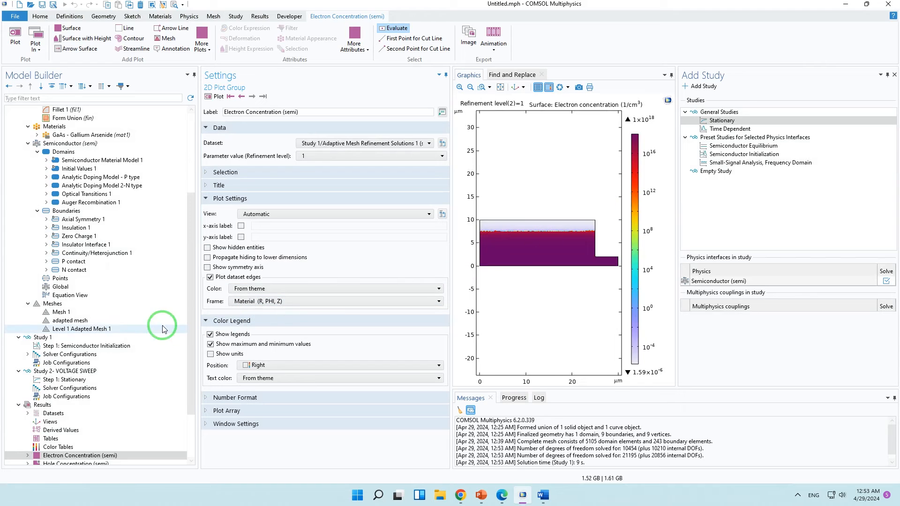
left_click(116, 332)
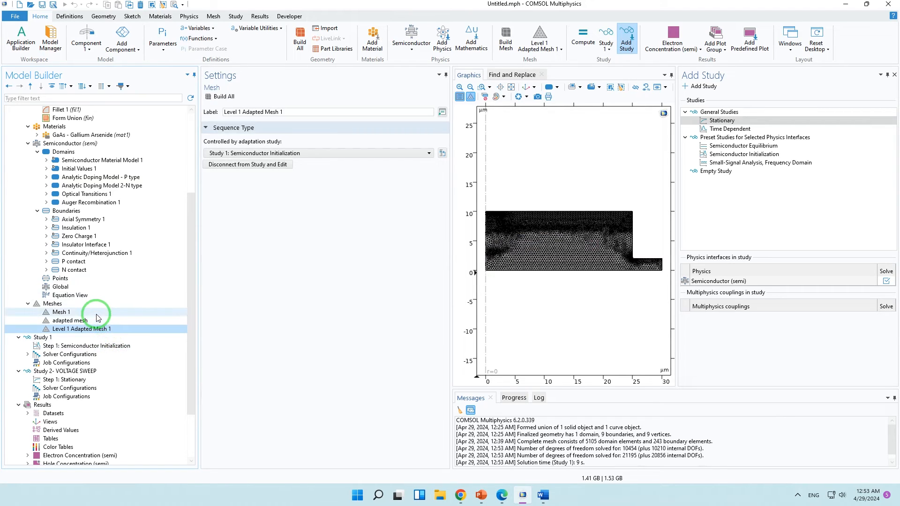
Step: Set the mesh for Component 1 to Level 1 Adapted Mesh 1 in the voltage sweep study's Stationary step
left_click(121, 381)
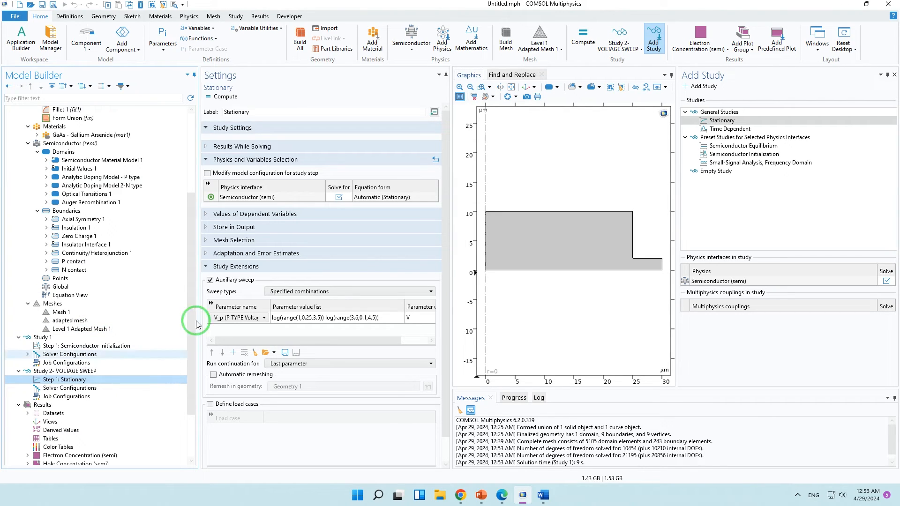
left_click(244, 241)
left_click(339, 269)
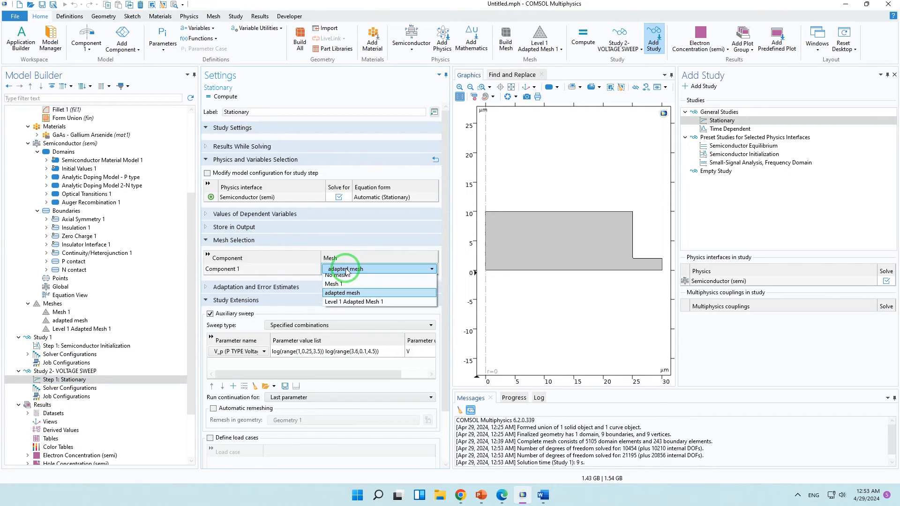
left_click(355, 306)
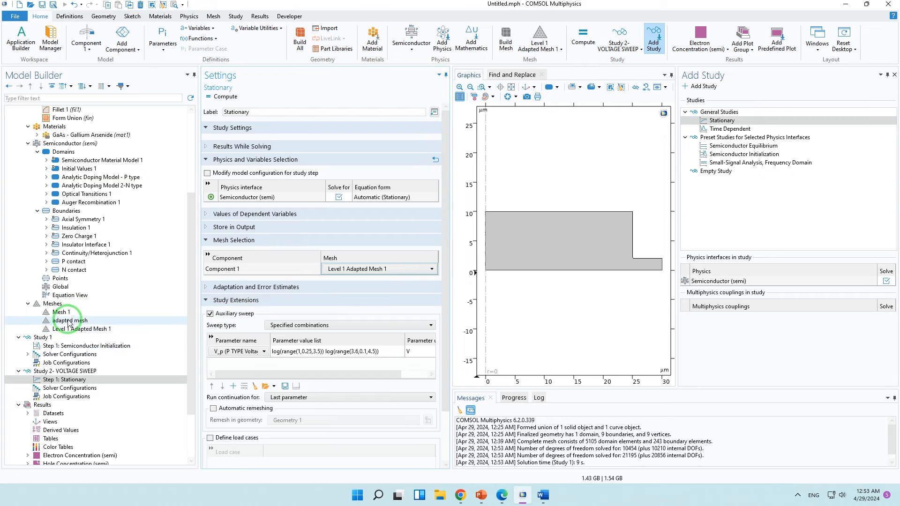
Step: Display Level 1 Adapted Mesh 1 fitted to a wider graphics area, with the Add Study window closed
left_click(76, 330)
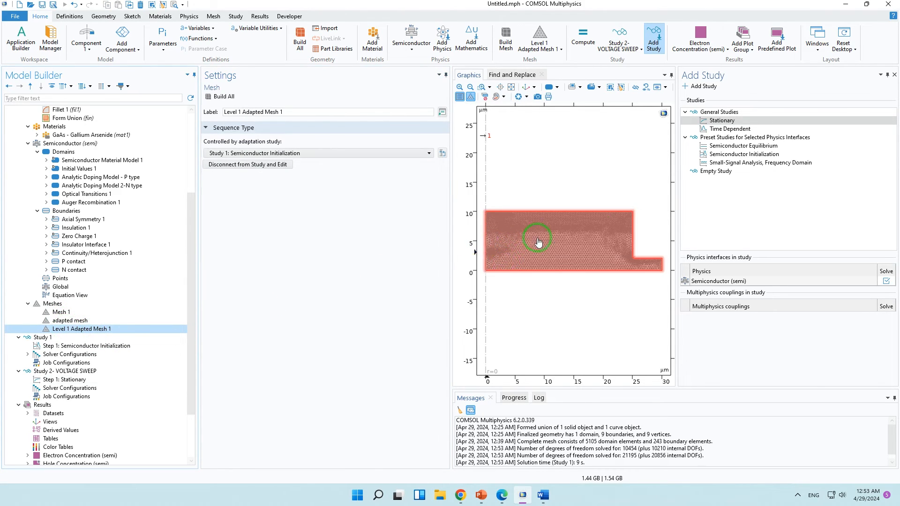
left_click(895, 75)
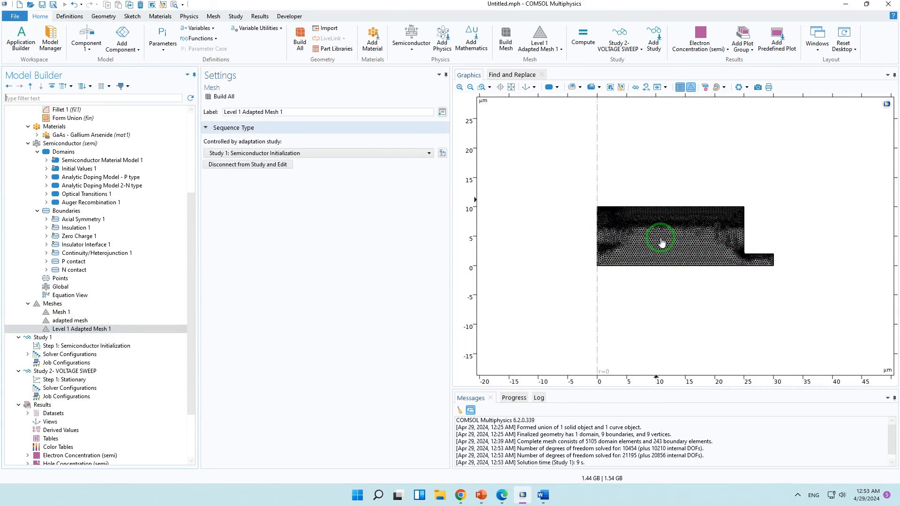
left_click(512, 88)
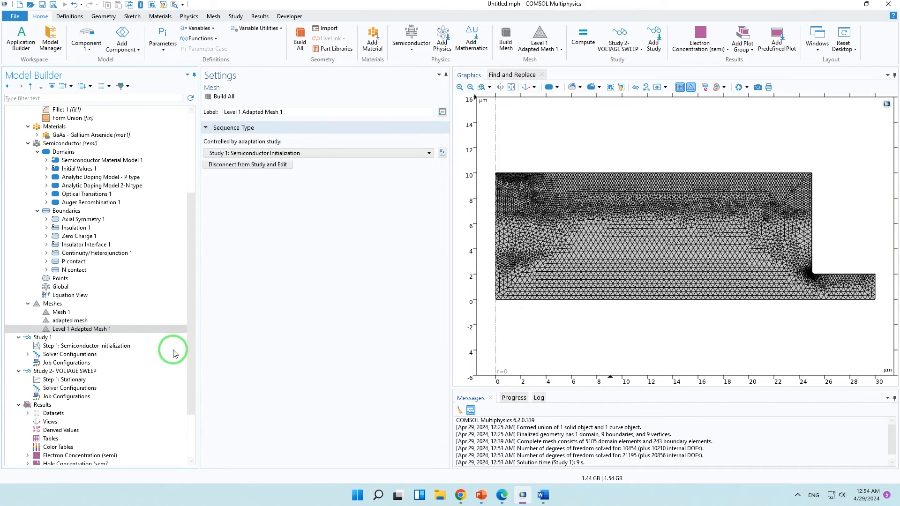
Step: Check the Stationary step's mesh choice and try to compute Study 2- VOLTAGE SWEEP
scroll(74, 389, "down", 1)
left_click(74, 346)
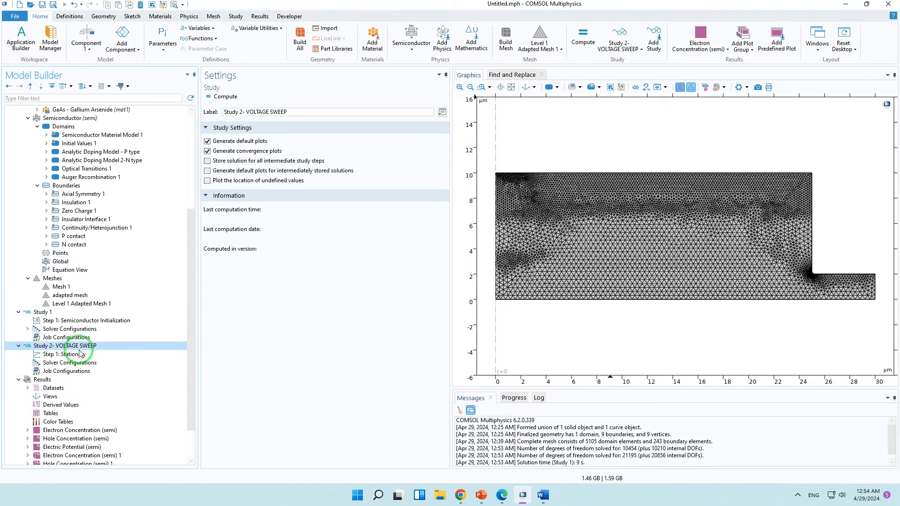
left_click(80, 354)
left_click(357, 270)
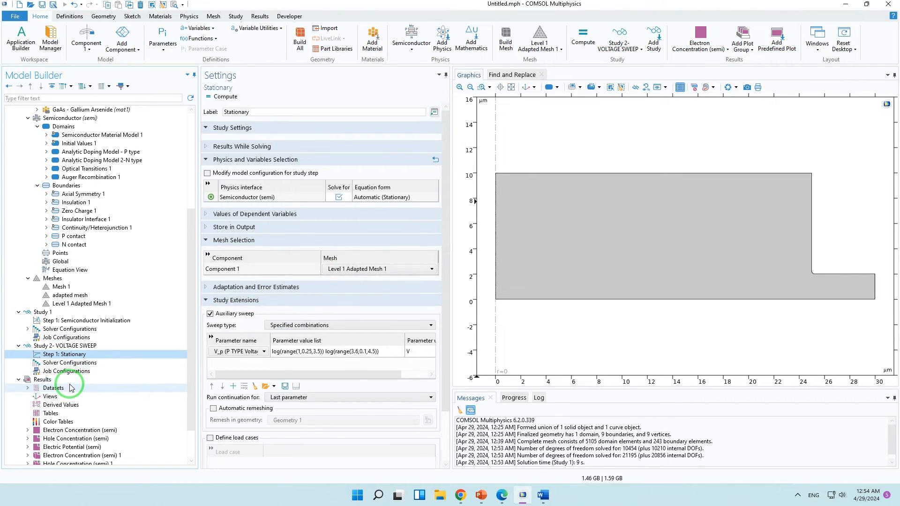
left_click(67, 347)
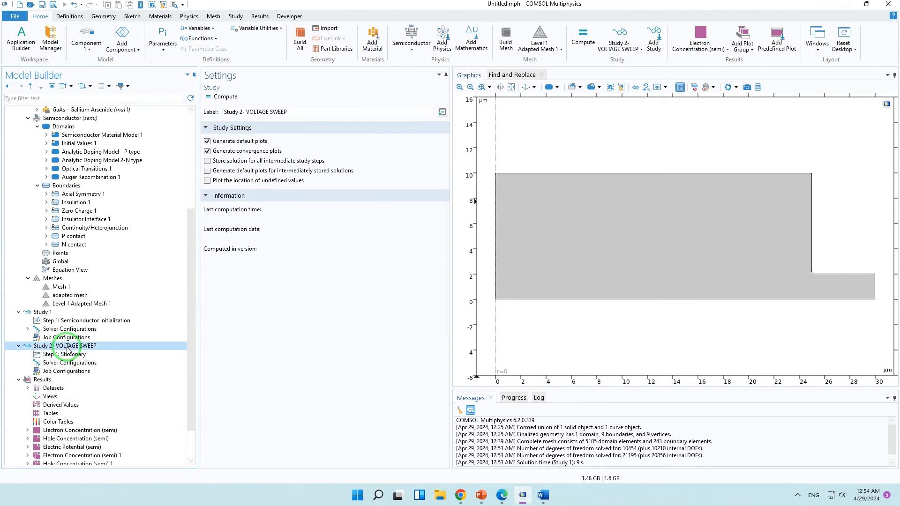
left_click(255, 113)
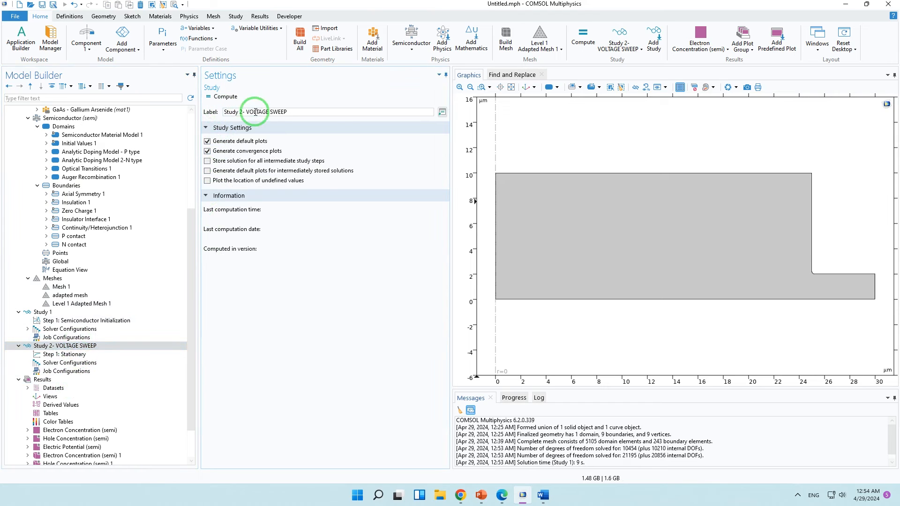
left_click(514, 87)
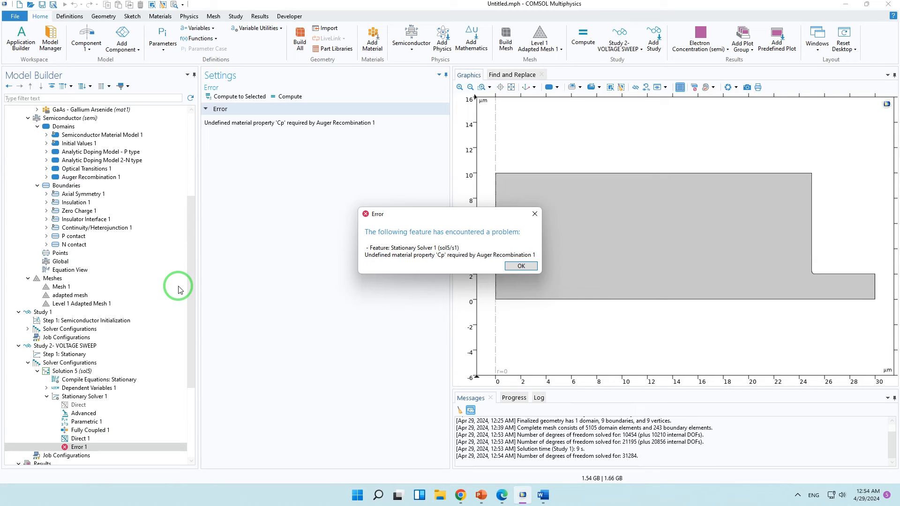
left_click(511, 266)
Step: Set the GaAs material's electron Auger recombination factor Cn to 1e-31[cm^6/s]
scroll(106, 262, "up", 4)
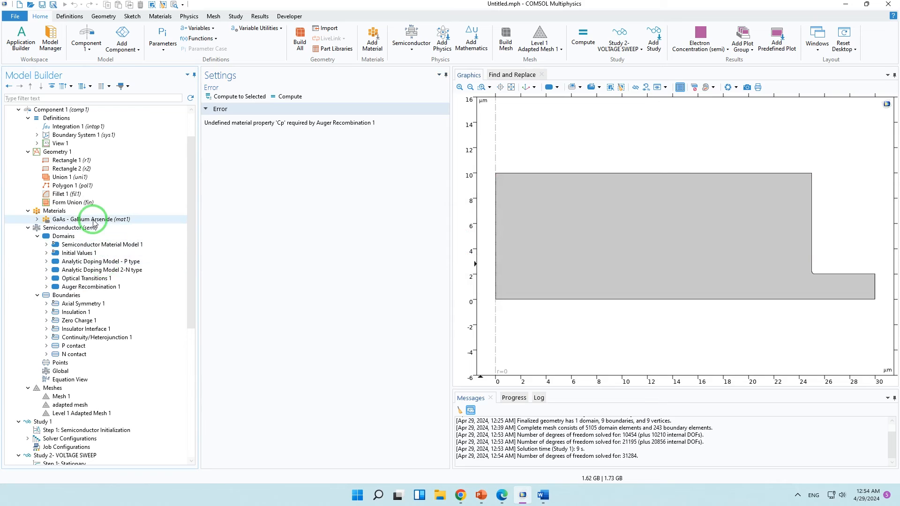
left_click(118, 219)
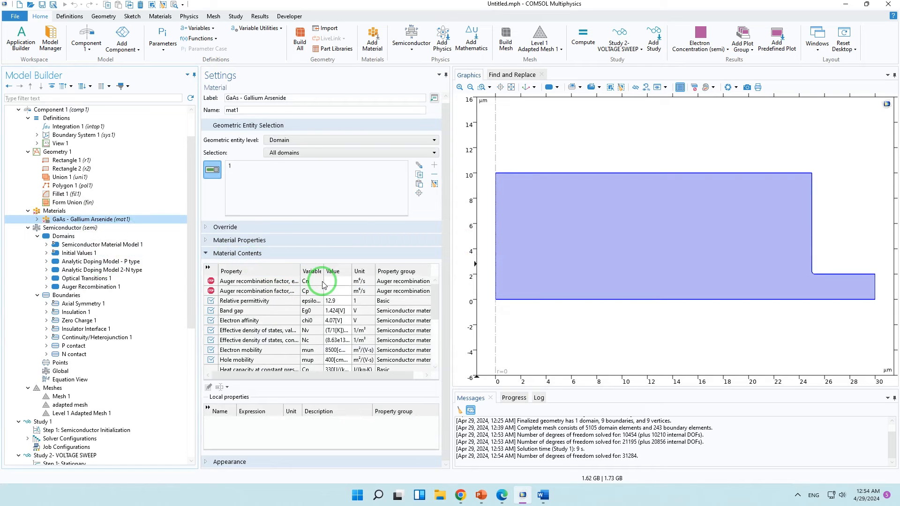
left_click(331, 282)
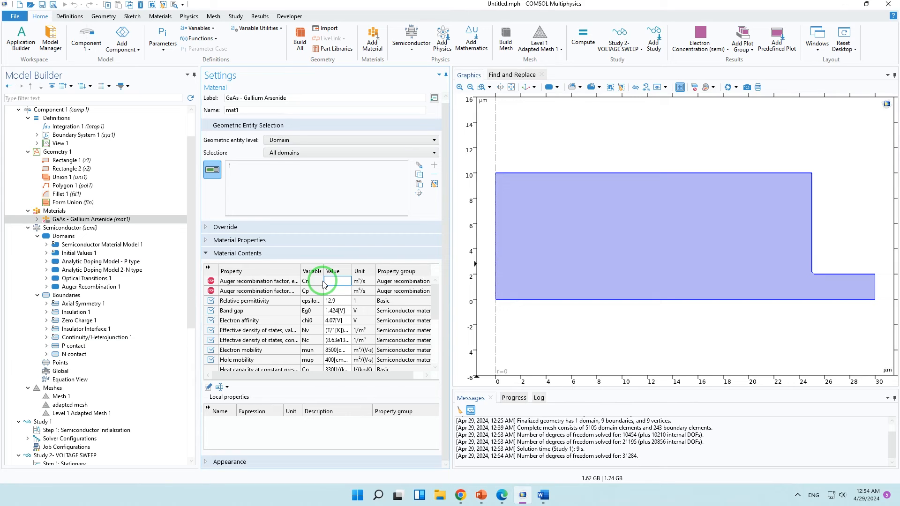
type("1")
type("e-3")
type("1[cm")
type("^")
type("6")
type("/s")
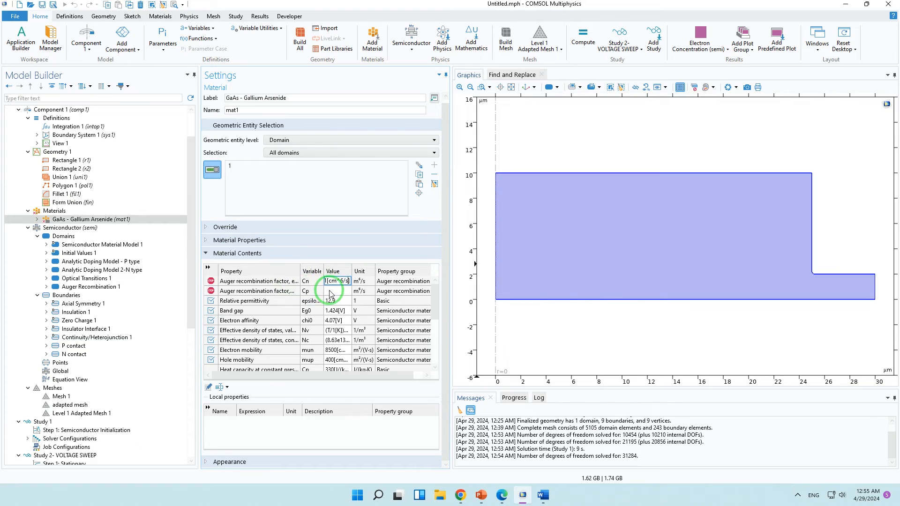
Step: Copy the Cn value 1e-31[cm^6/s] into the hole Auger recombination factor Cp and widen the material contents' value column
left_click(335, 292)
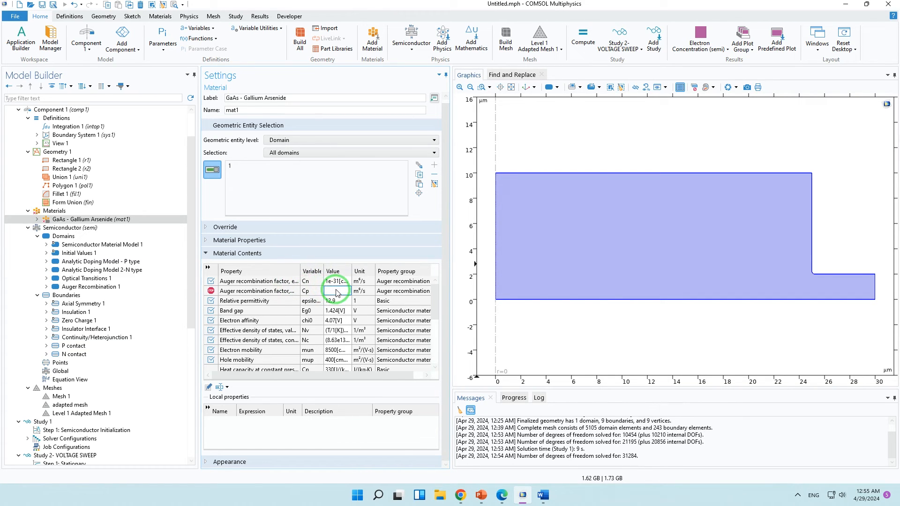
left_click(339, 281)
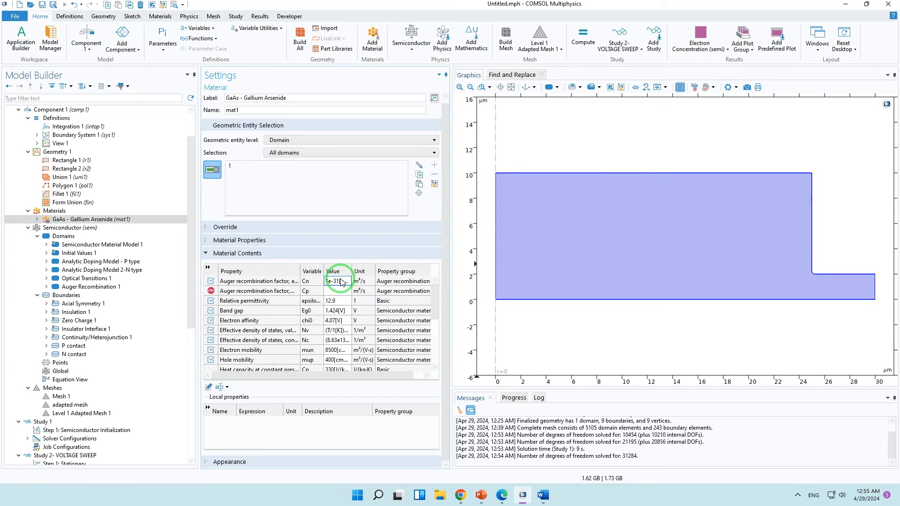
left_click(338, 291)
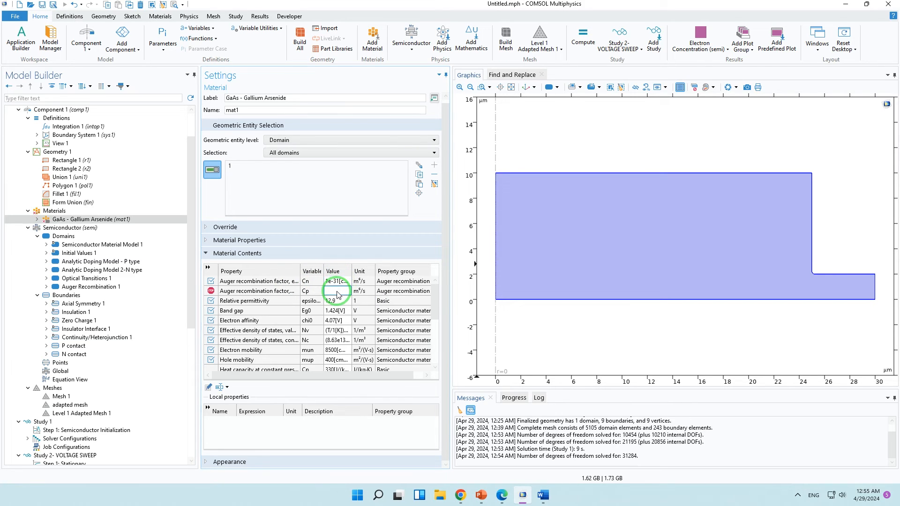
key("ctrl+v")
left_click(333, 310)
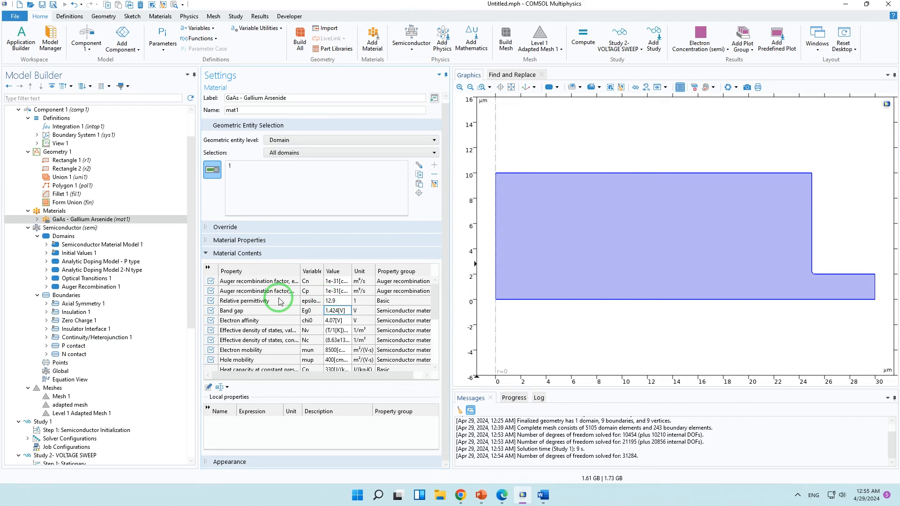
mouse_move(352, 271)
left_mouse_down()
mouse_move(392, 269)
mouse_move(369, 269)
left_mouse_up()
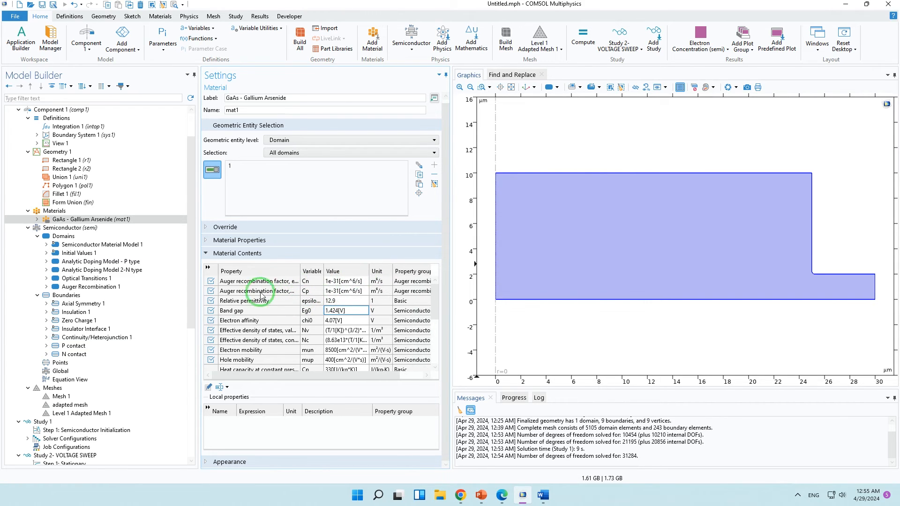
Step: Compute Study 2- VOLTAGE SWEEP and follow the solver's progress in Convergence Plot 1
scroll(150, 374, "down", 8)
left_click(75, 253)
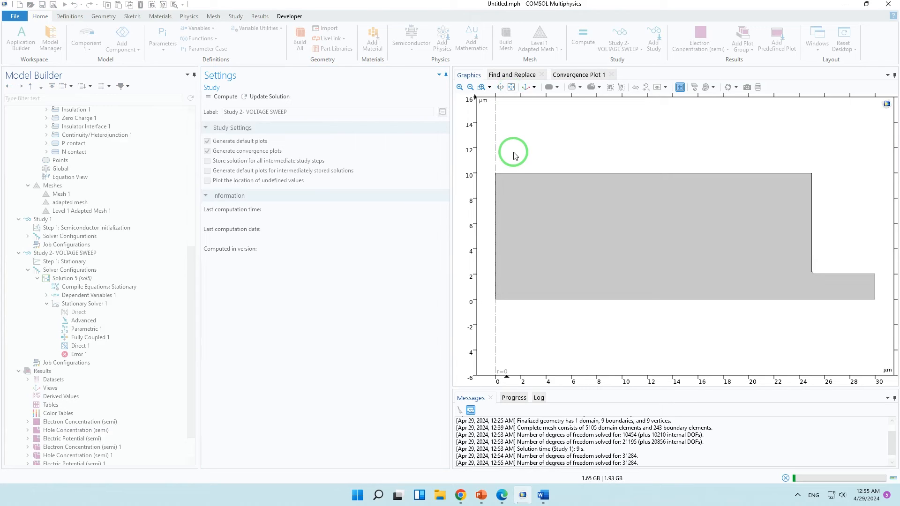
left_click(588, 75)
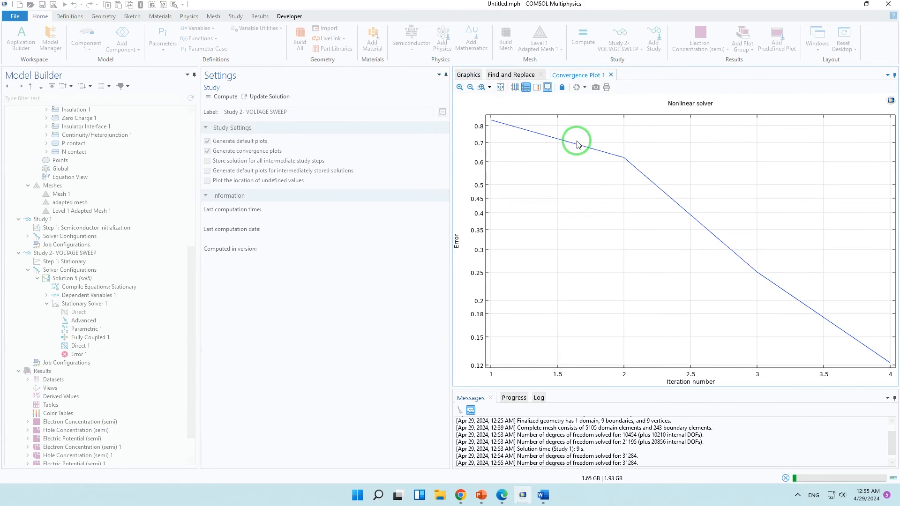
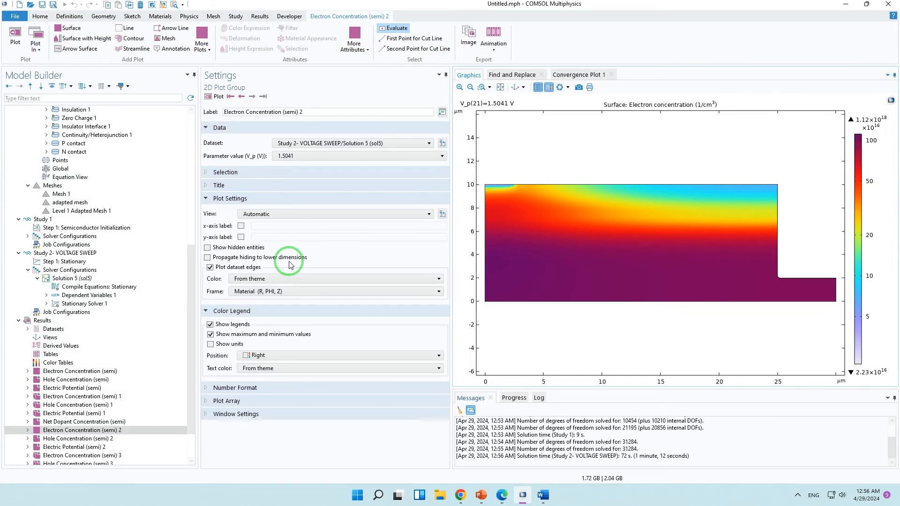
Step: Look through the 2D and 3D electron concentration, hole concentration, electric potential and net dopant plots of both studies
scroll(175, 375, "down", 2)
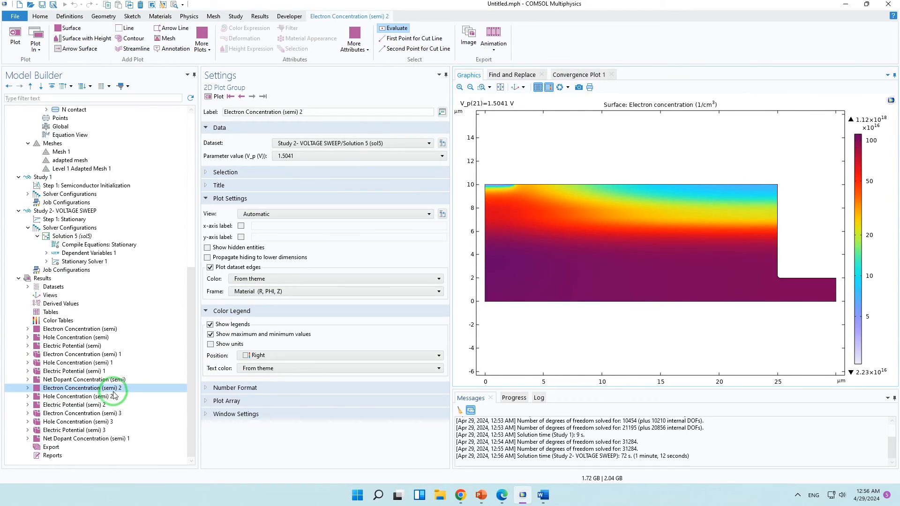
left_click(91, 388)
left_click(75, 338)
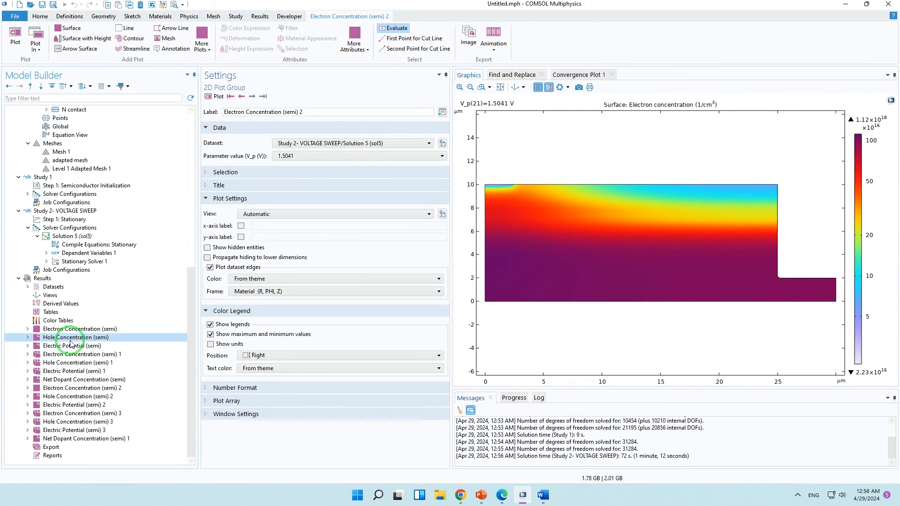
left_click(75, 354)
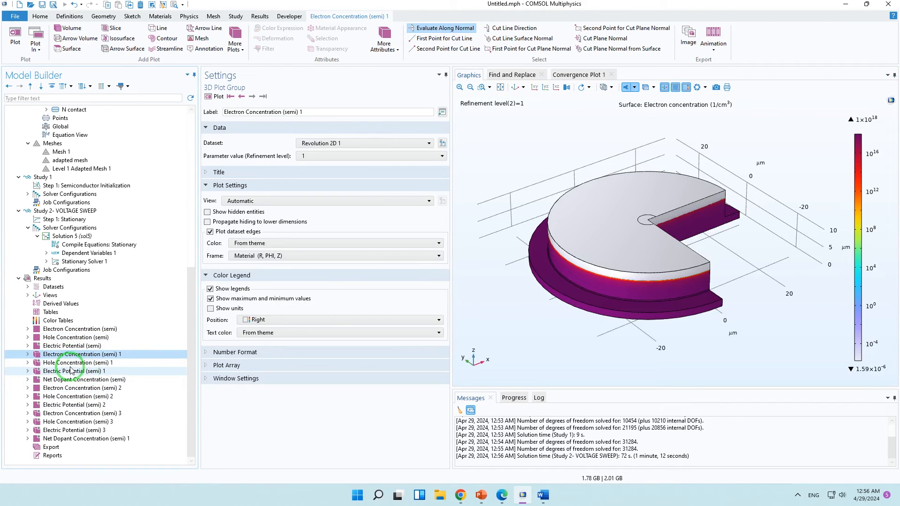
left_click(78, 364)
left_click(69, 380)
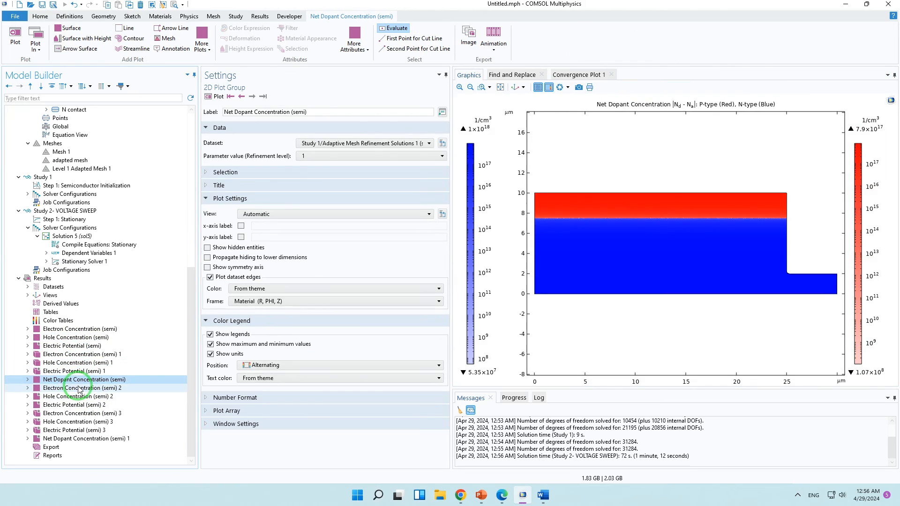
left_click(76, 389)
left_click(79, 405)
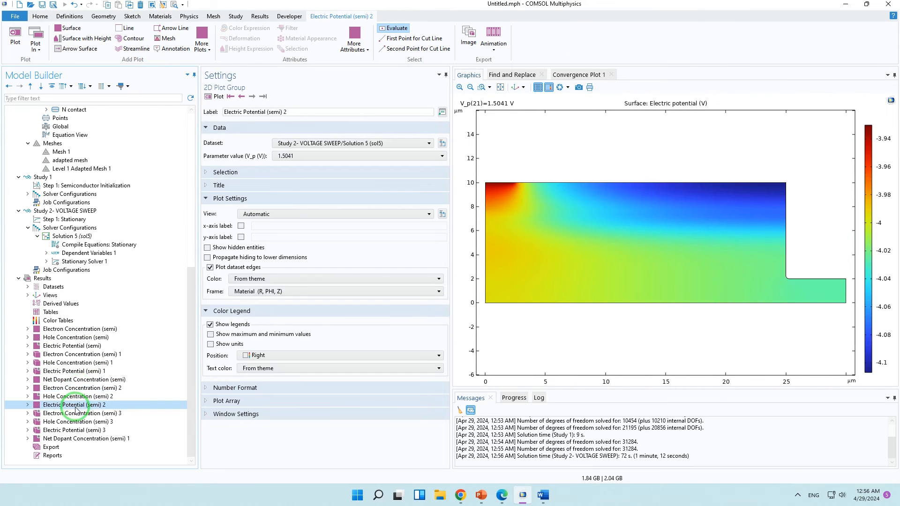
left_click(61, 430)
left_click(54, 439)
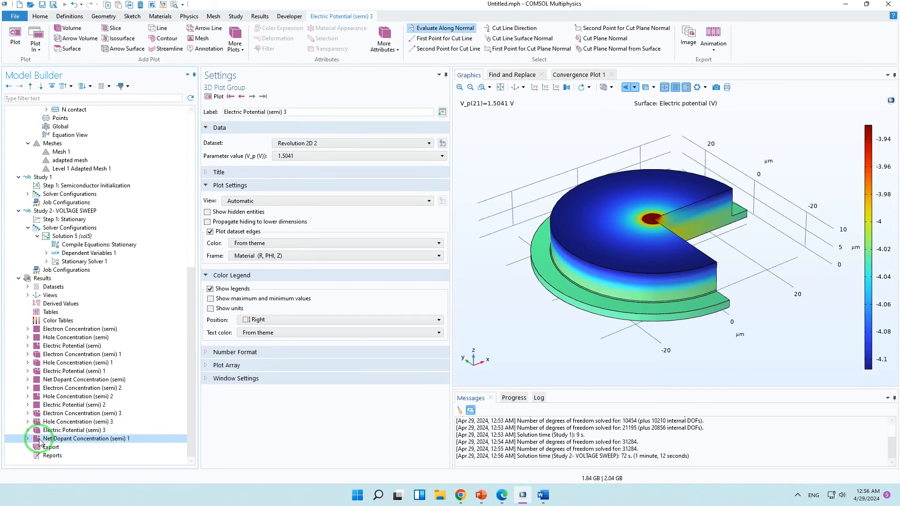
Step: Examine the voltage sweep's revolved 3D electric potential plot, turned so the cut-out section faces the viewer
left_click(46, 431)
left_click(28, 431)
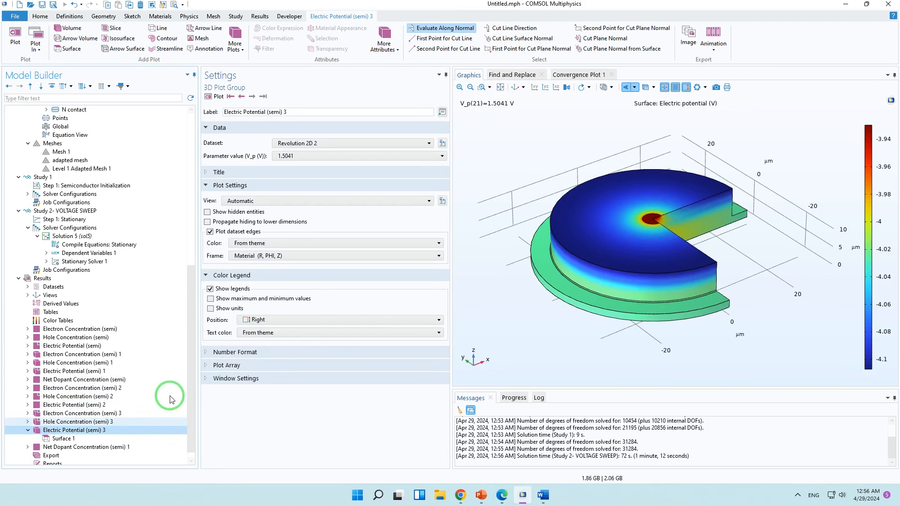
left_click_drag(469, 288, 448, 264)
left_click_drag(392, 294, 432, 297)
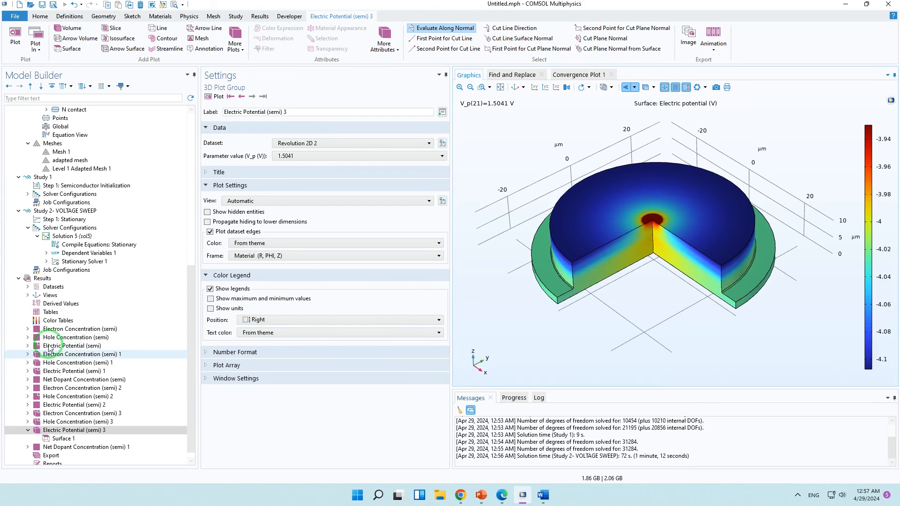
left_click(39, 280)
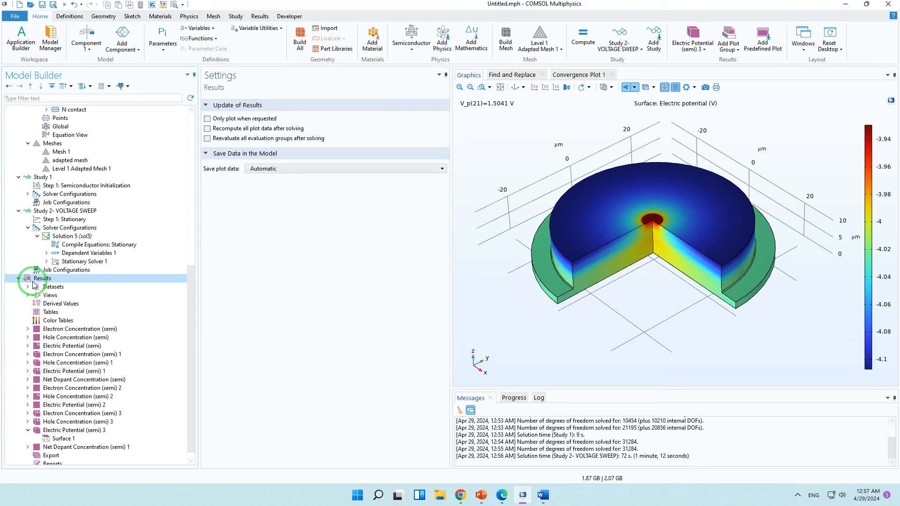
Step: Add a 1D plot group to the results and give it a Global plot
right_click(33, 281)
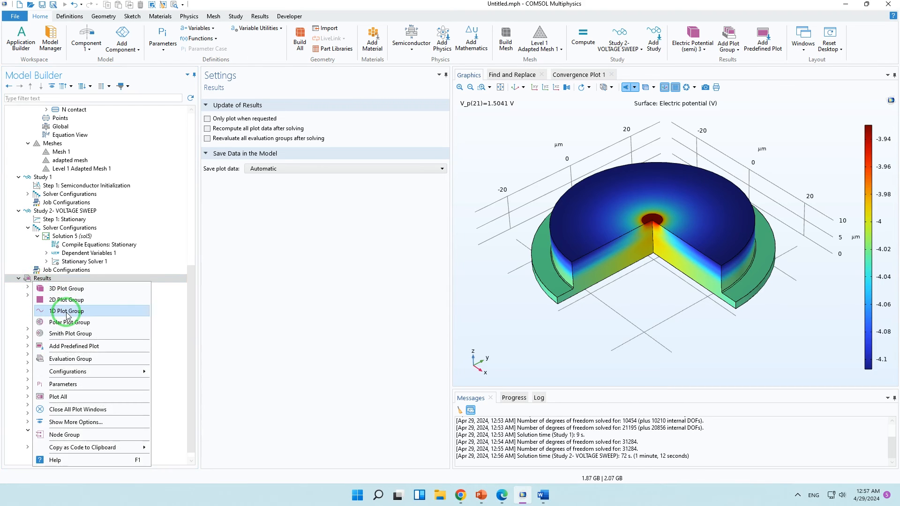
left_click(126, 335)
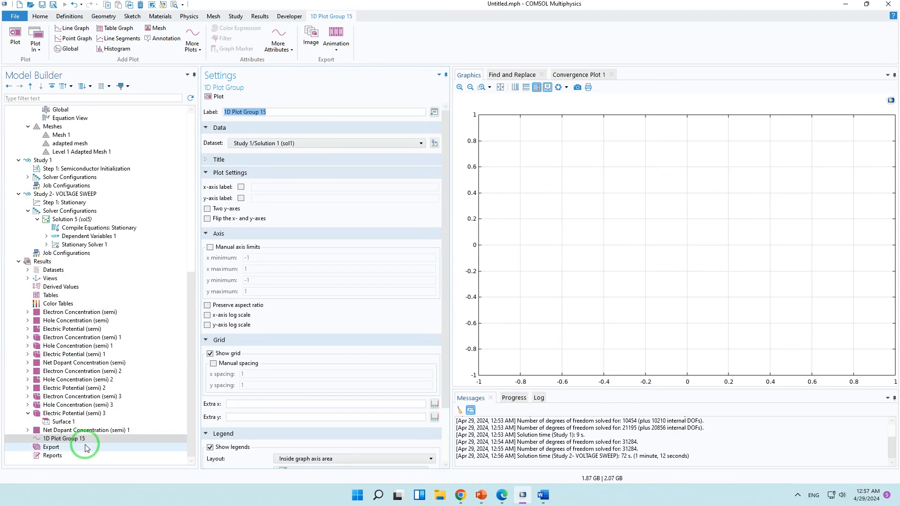
right_click(92, 443)
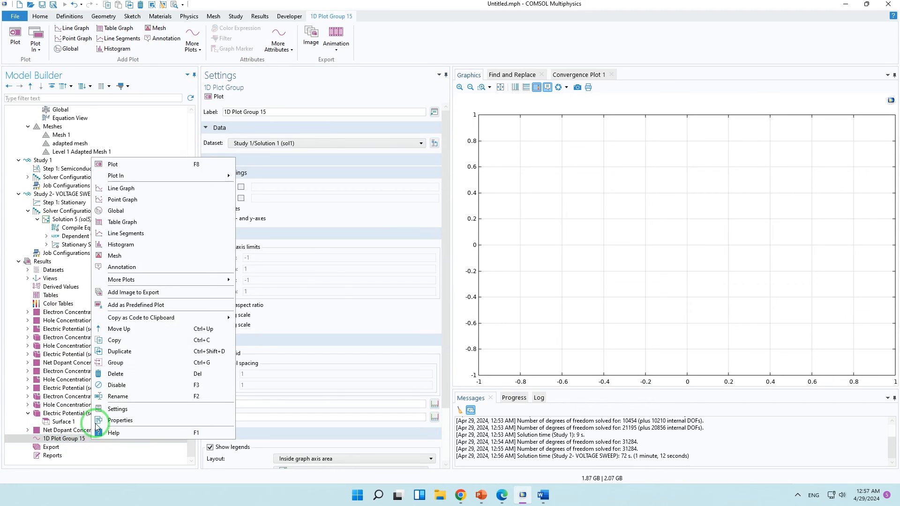
left_click(147, 213)
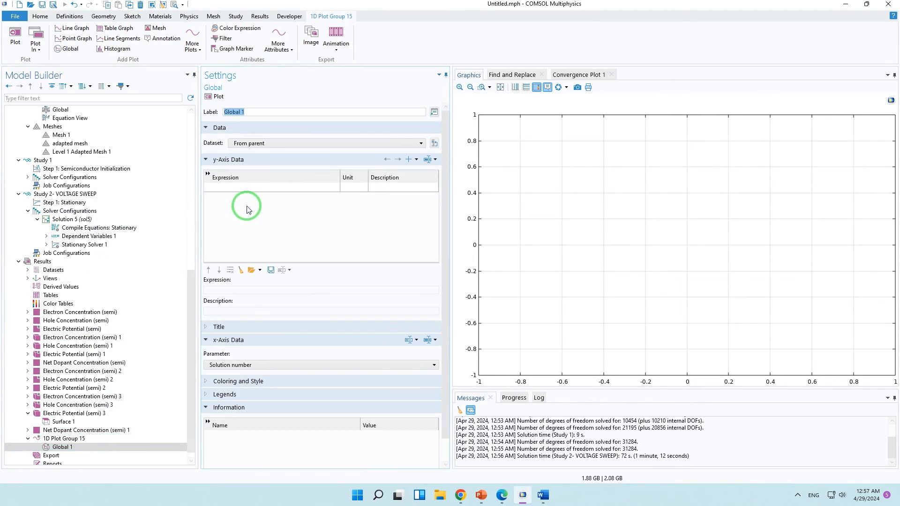
Step: Set the Global plot's y-axis expression to the semiconductor terminal current semi.I0_1
left_click(250, 190)
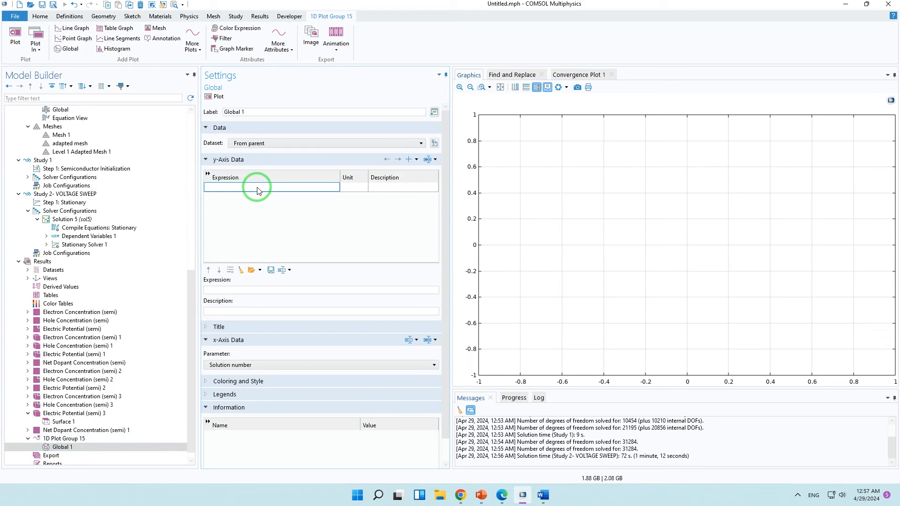
left_click(428, 159)
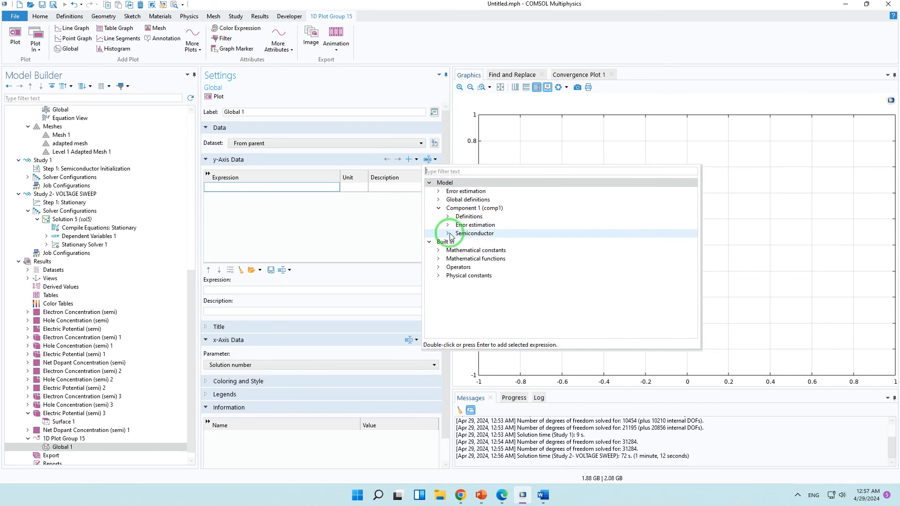
left_click(449, 233)
left_click(458, 242)
left_click(472, 251)
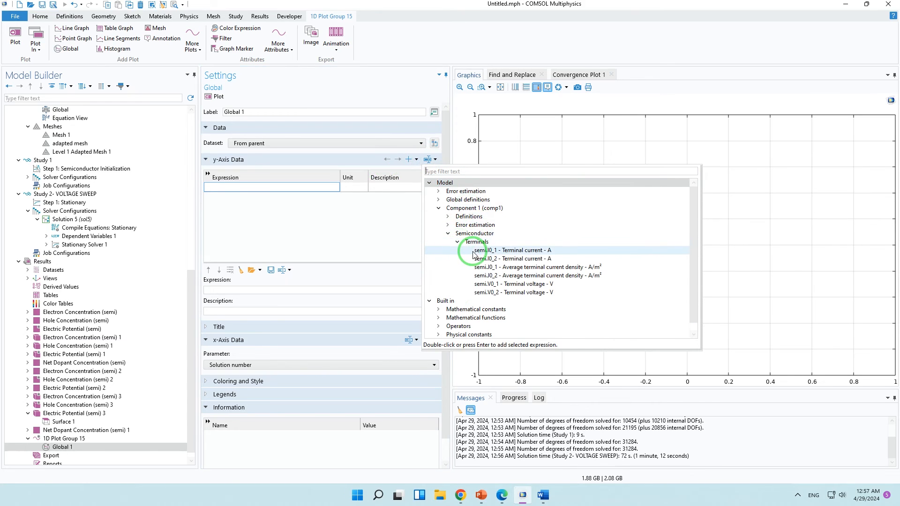
double_click(477, 253)
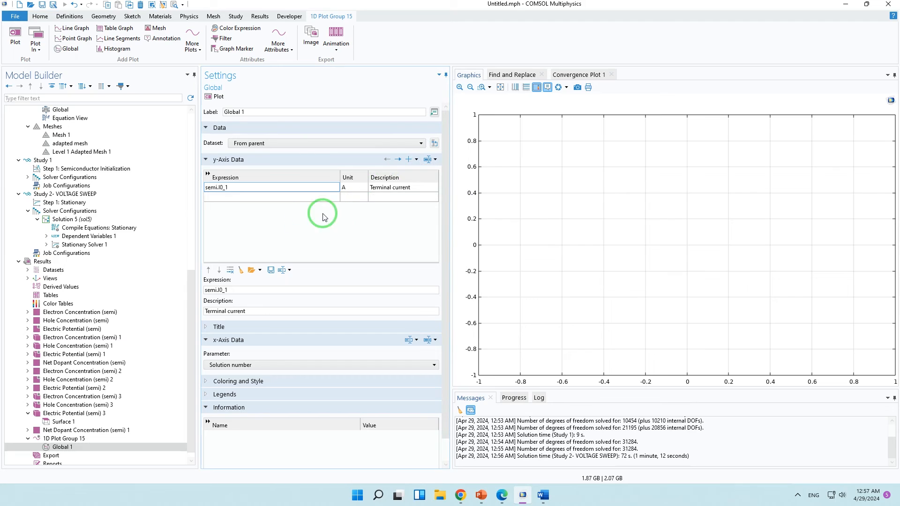
Step: Use the Study 2- VOLTAGE SWEEP/Solution 5 (sol5) dataset for the Global plot and plot the terminal current against V_p
scroll(253, 350, "down", 2)
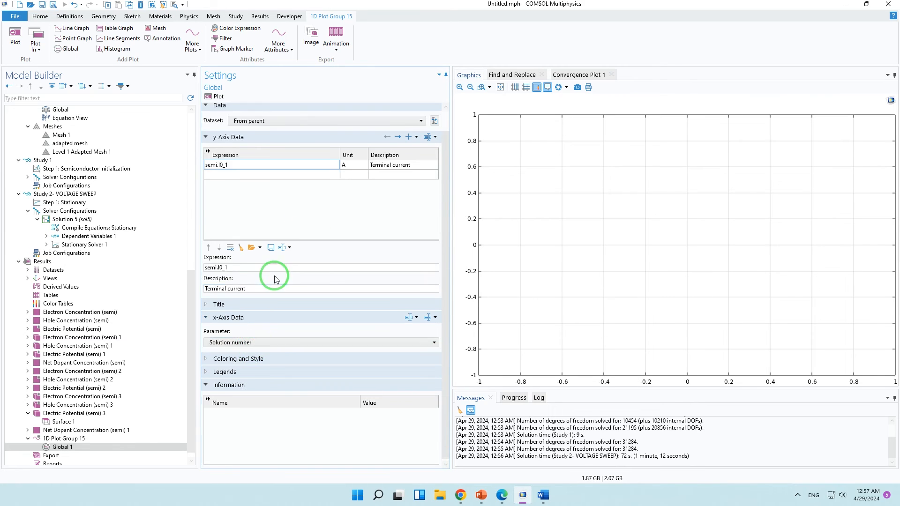
scroll(275, 244, "up", 2)
left_click(269, 150)
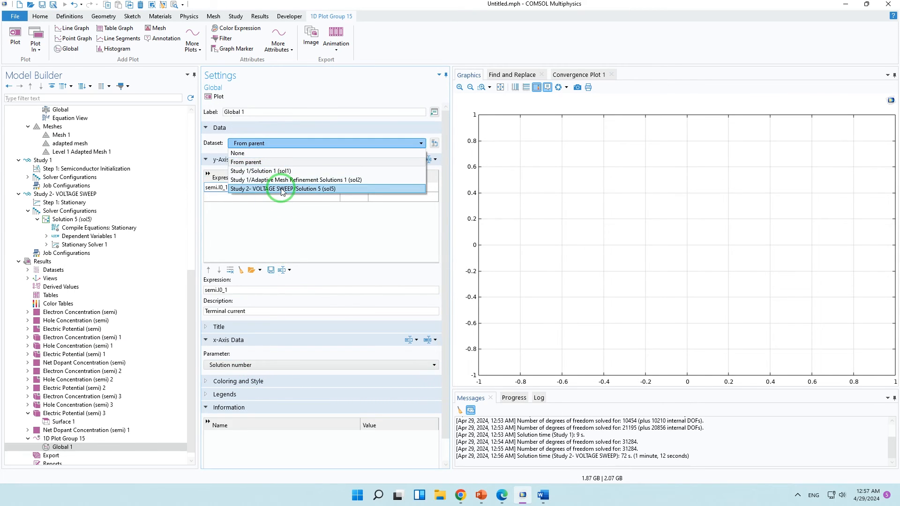
left_click(286, 189)
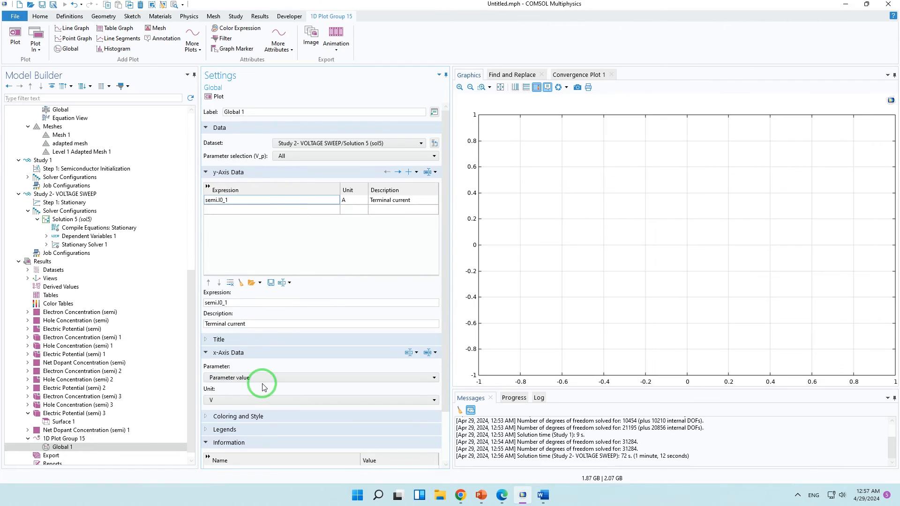
left_click(244, 380)
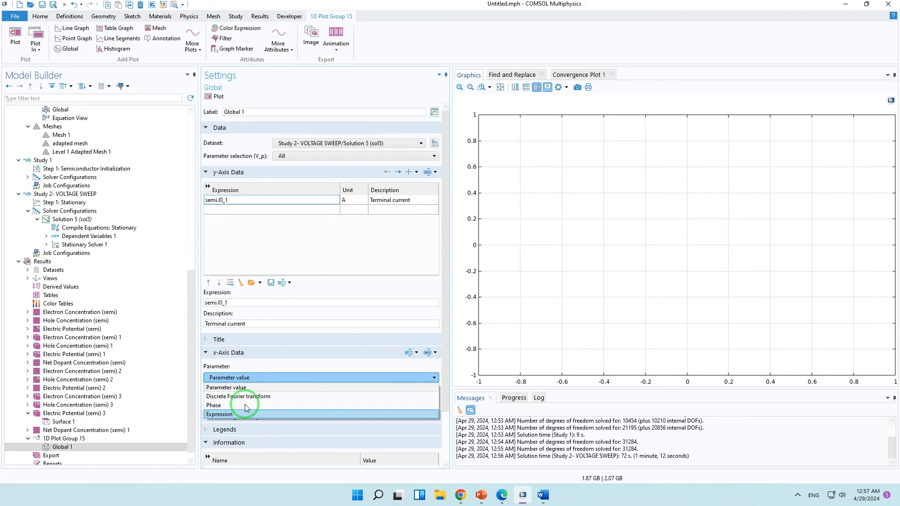
left_click(261, 304)
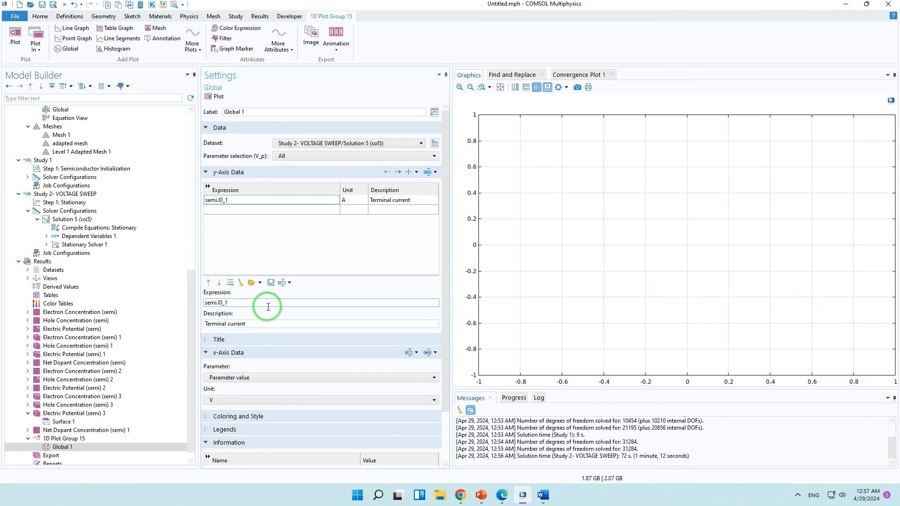
left_click(215, 97)
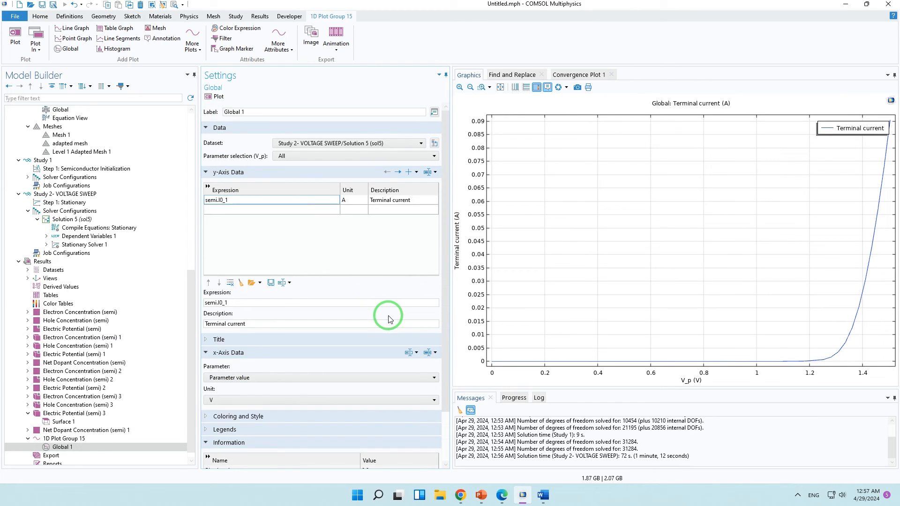
Step: Change the terminal current's unit to mA, replot it and inspect points along the curve
double_click(344, 201)
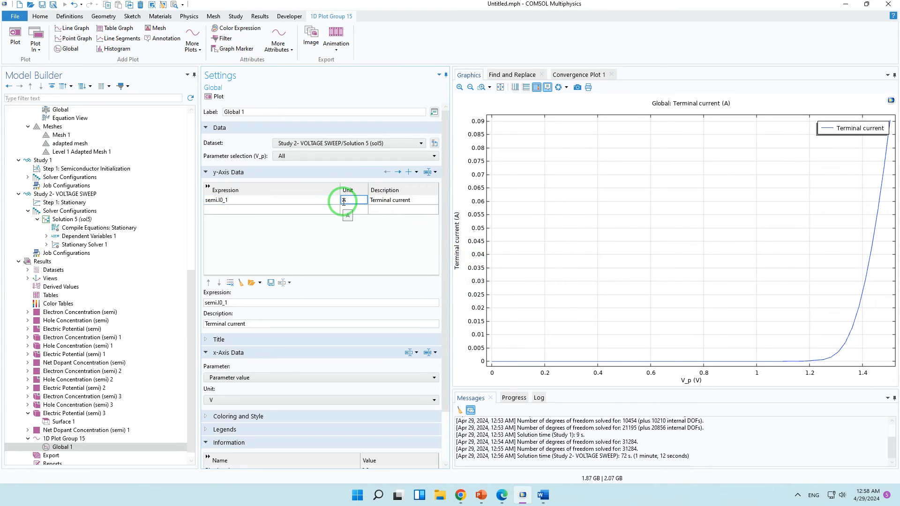
type("m")
key("Return")
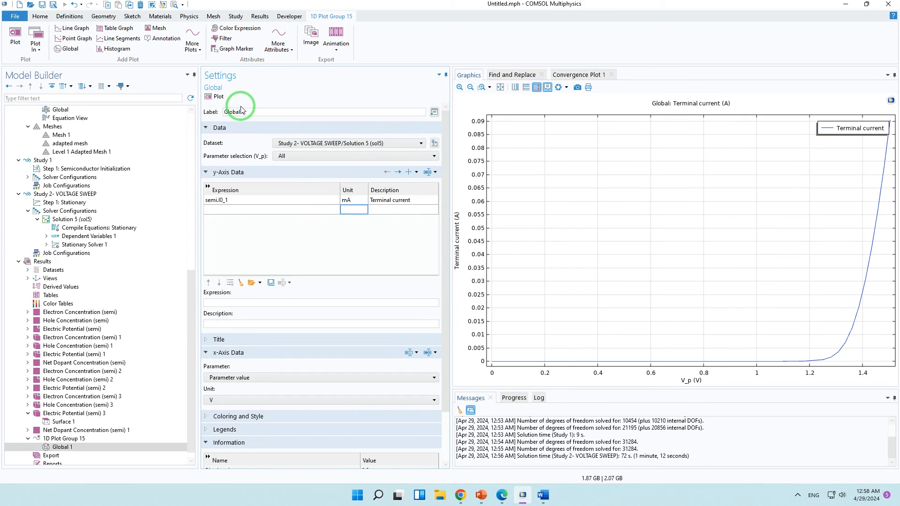
left_click(215, 97)
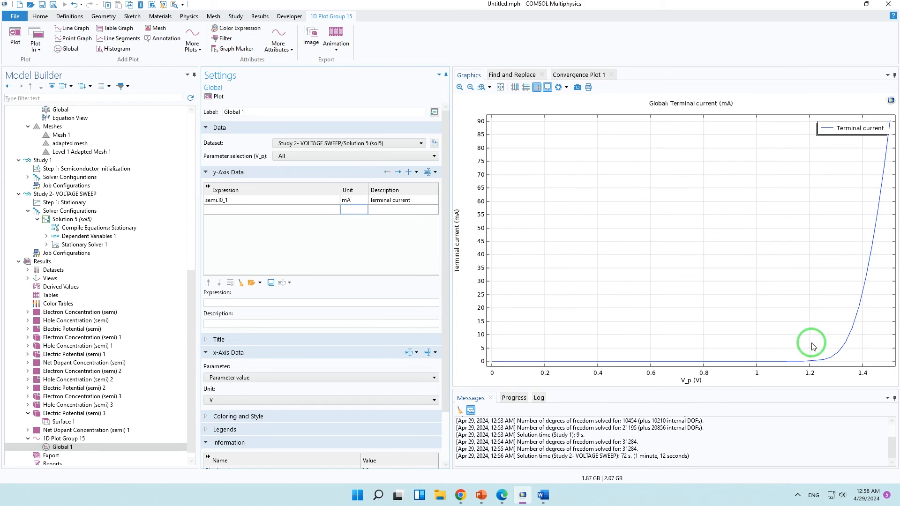
mouse_move(826, 361)
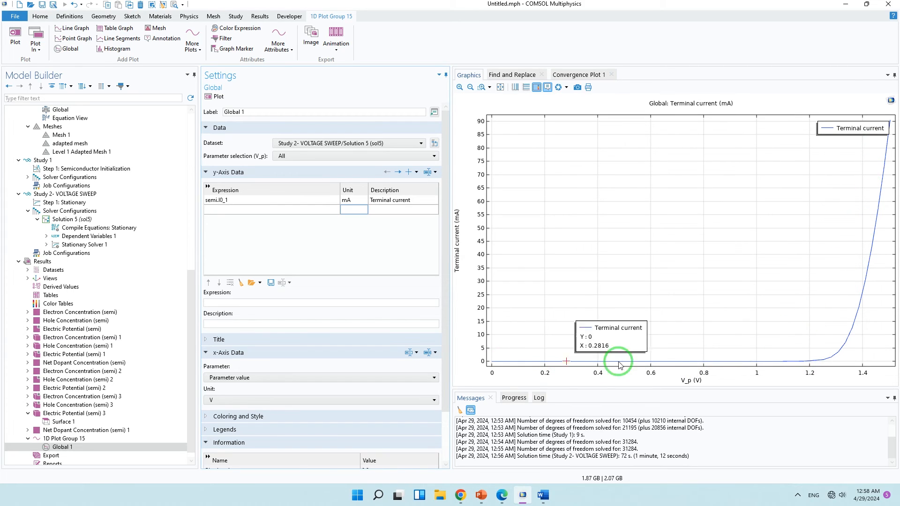
mouse_move(791, 368)
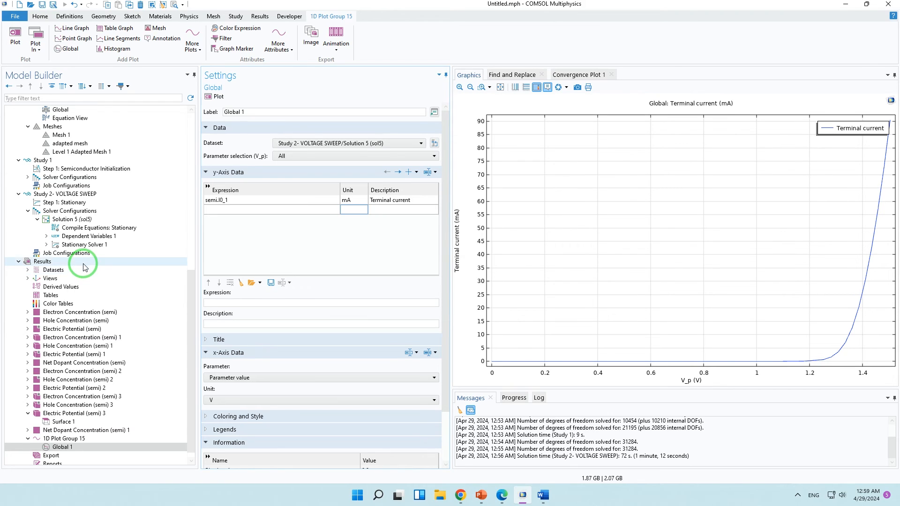
Step: Add a 2D plot group to the results and give it a Surface plot
left_click(81, 261)
right_click(80, 261)
left_click(103, 282)
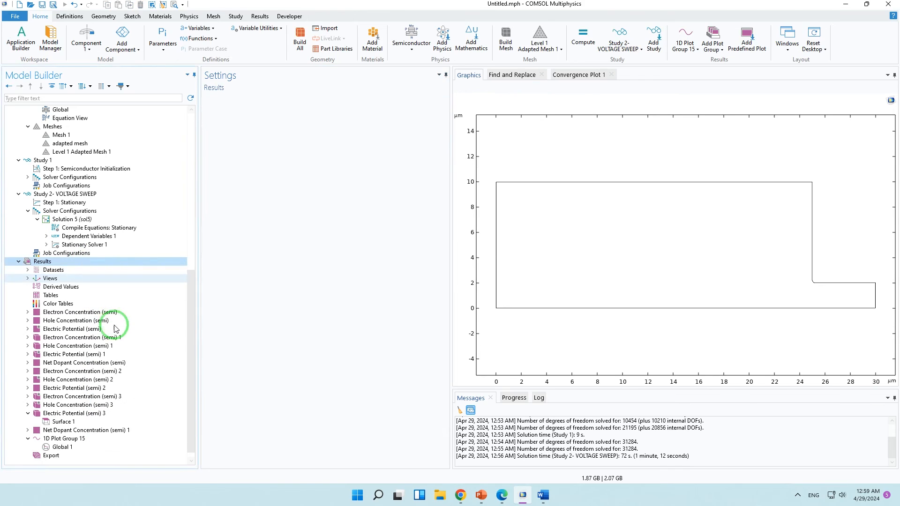
scroll(81, 438, "down", 1)
right_click(81, 439)
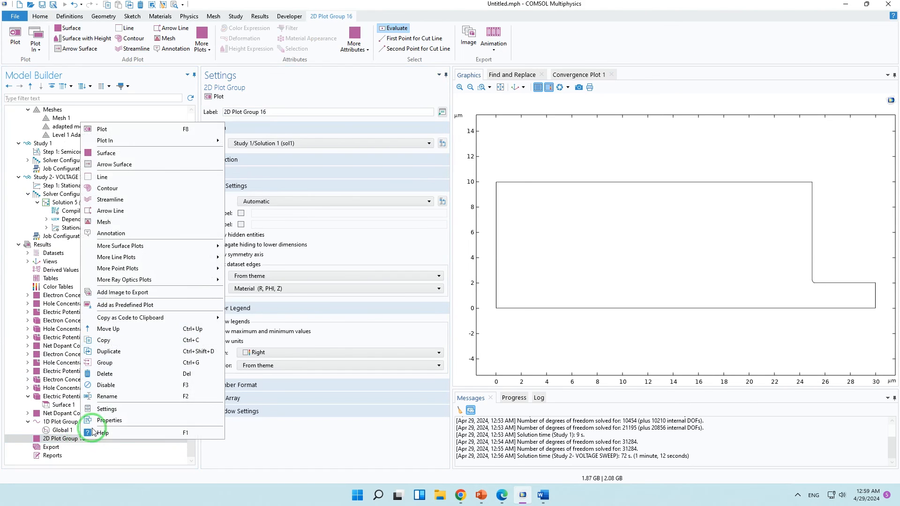
left_click(101, 160)
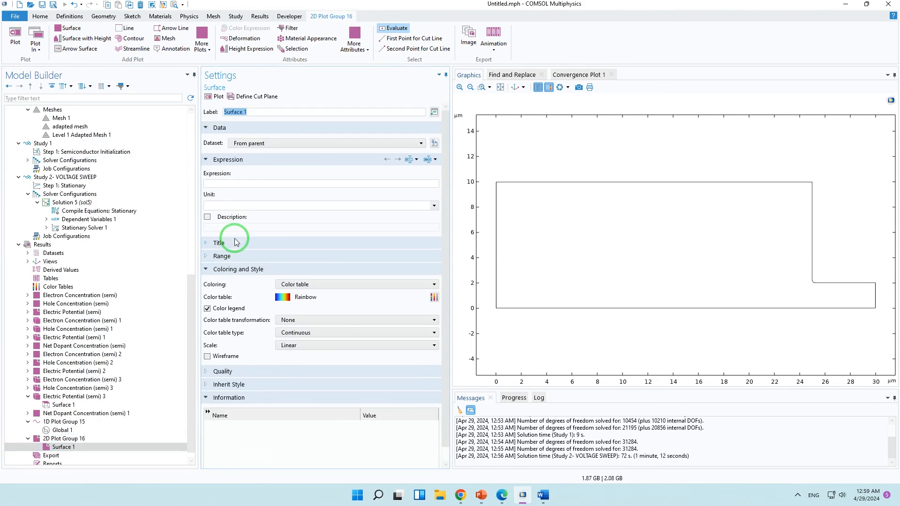
Step: Look through the expressions available for the surface plot, including the geometry and mesh quantities of Extra Dimension from Optical Transitions 1
left_click(435, 160)
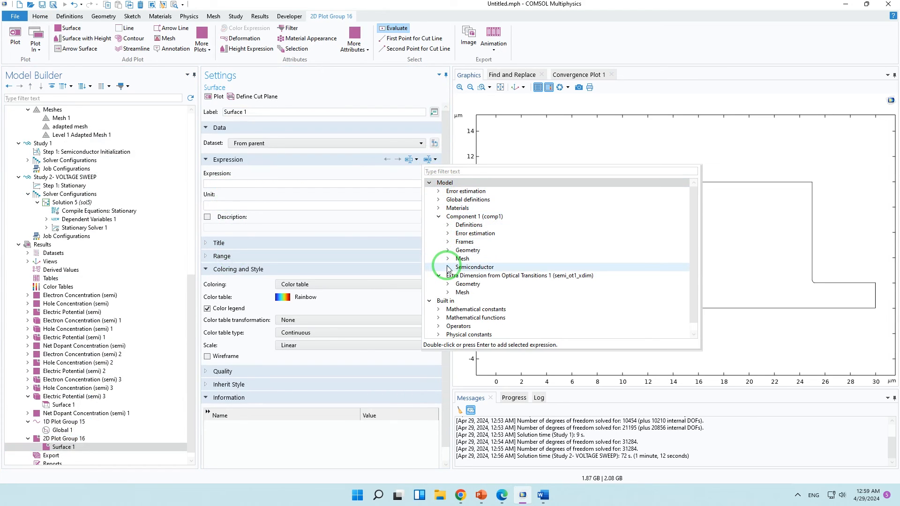
left_click(447, 267)
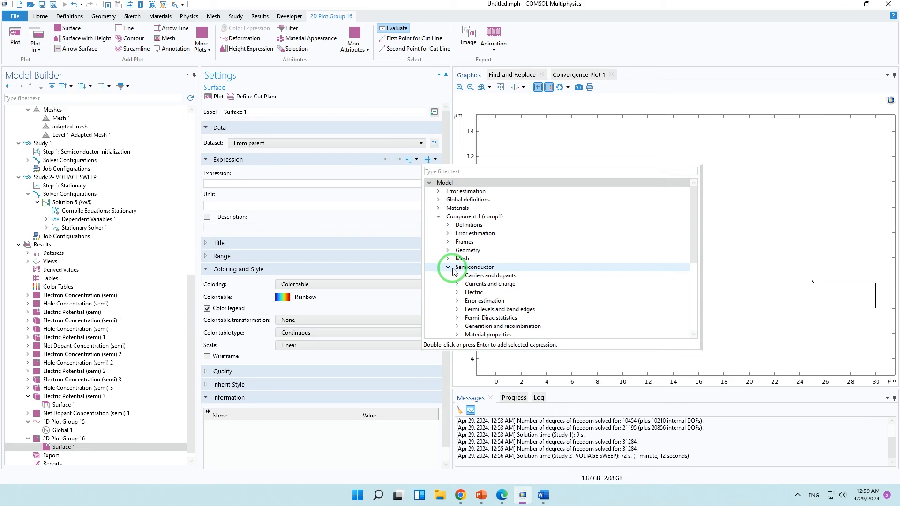
left_click(448, 268)
left_click(440, 277)
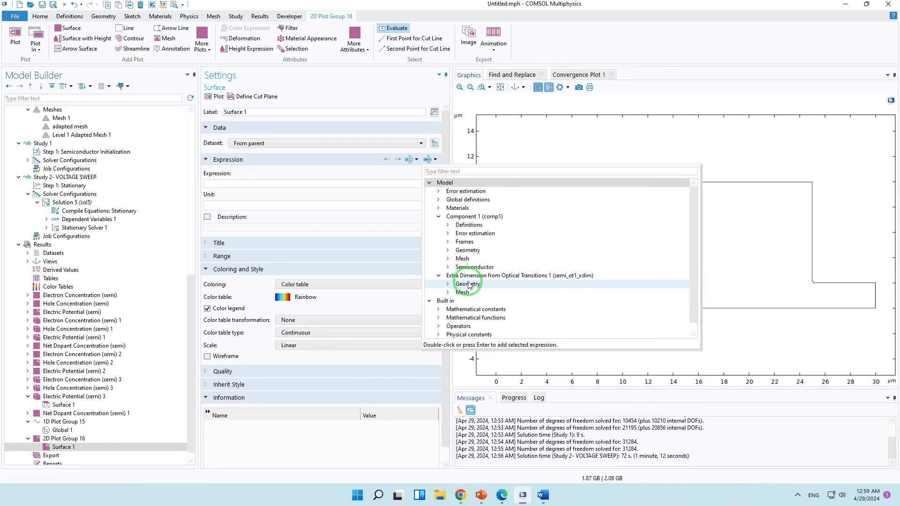
left_click(449, 285)
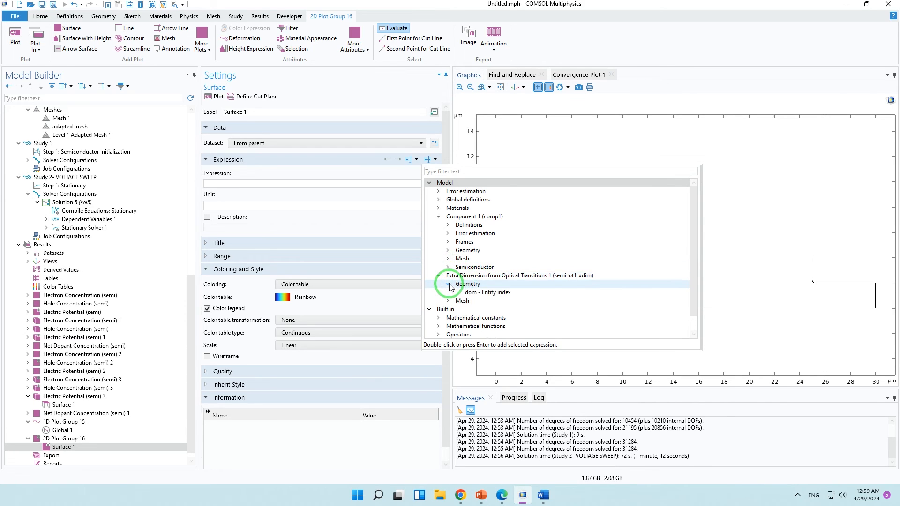
left_click(448, 301)
scroll(448, 304, "down", 6)
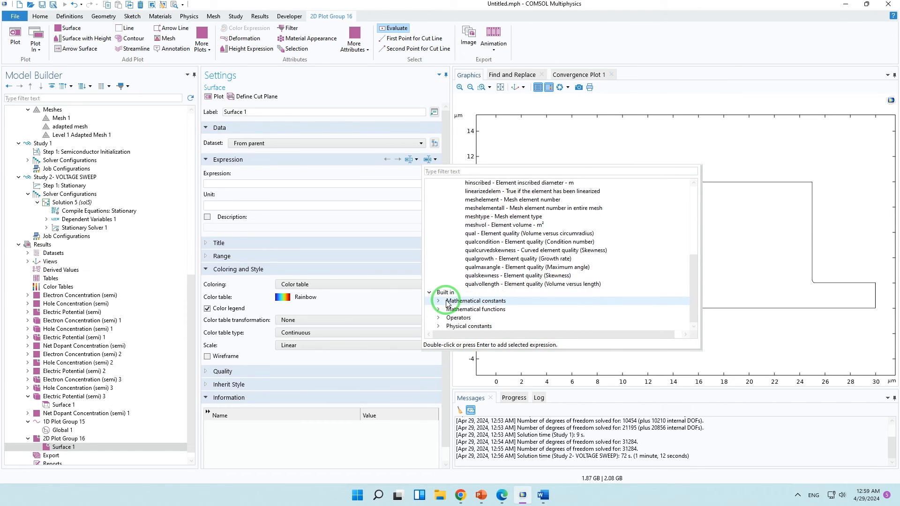
scroll(483, 249, "up", 2)
left_click(487, 251)
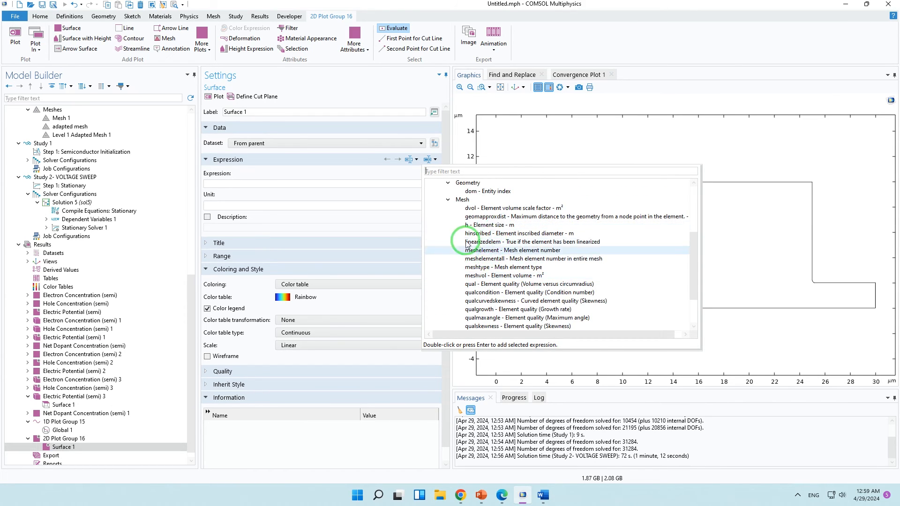
scroll(460, 272, "up", 2)
left_click(460, 271)
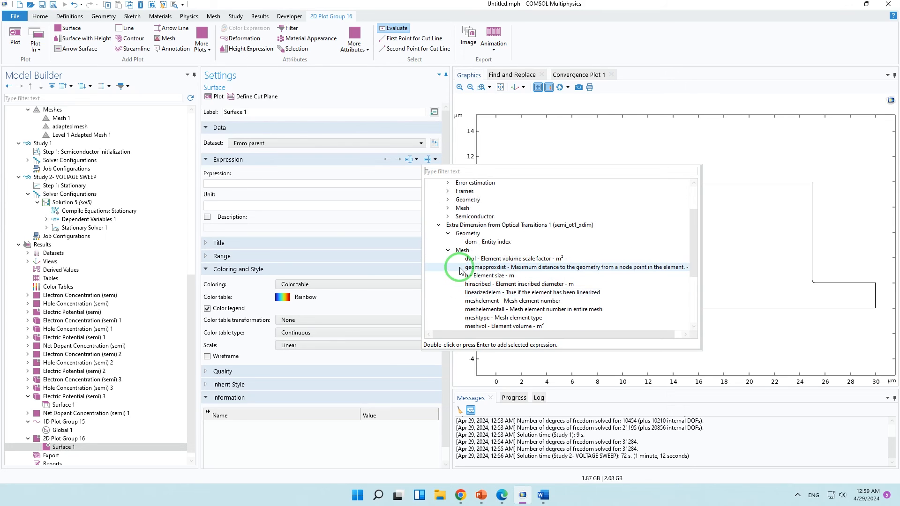
left_click(491, 284)
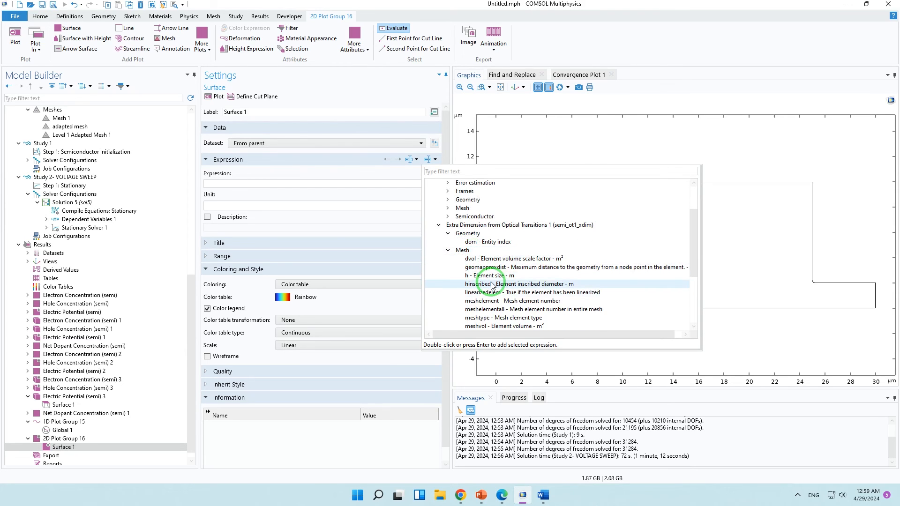
Step: Set the surface expression to semi.ot1.dP_dE, the total emitted power per unit volume and unit energy, and try to plot it
left_click(448, 217)
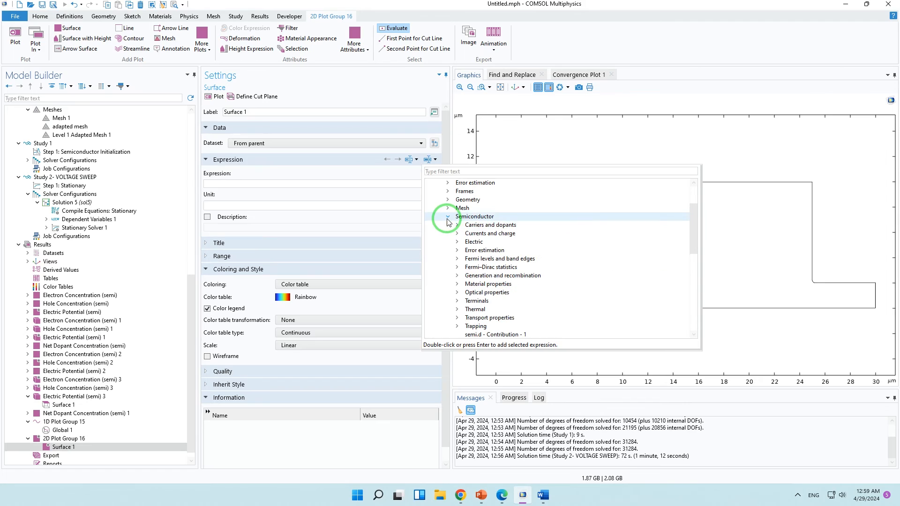
left_click(445, 233)
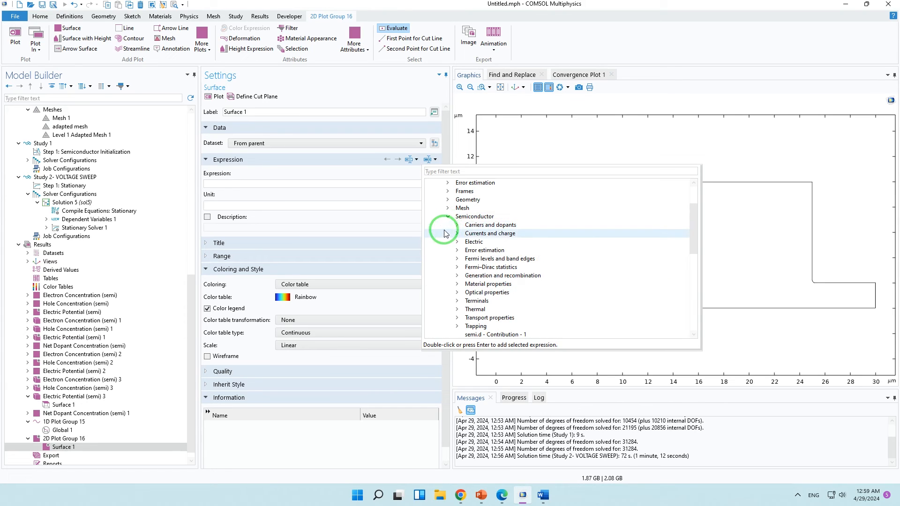
left_click(442, 261)
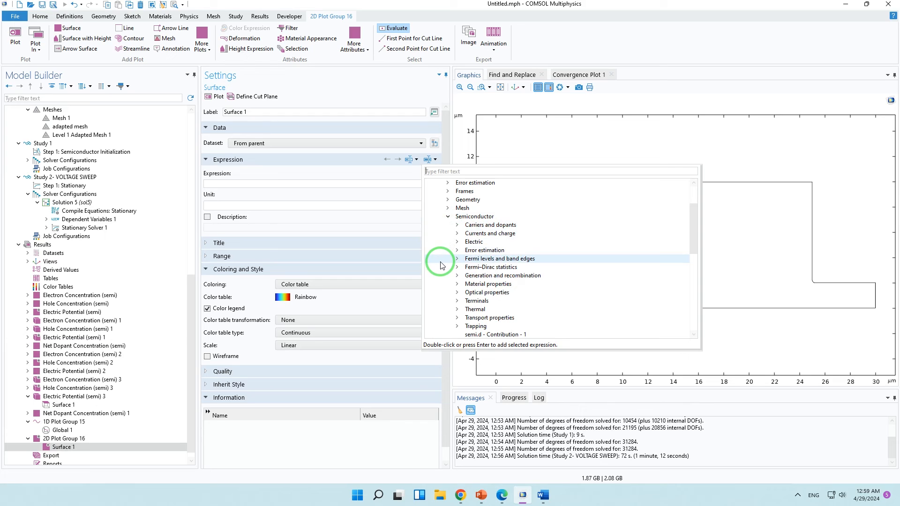
left_click(457, 293)
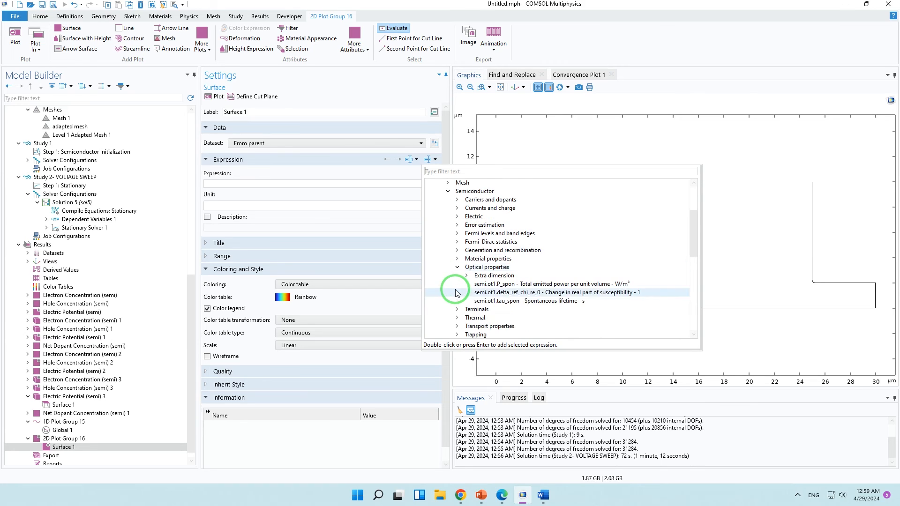
left_click(472, 267)
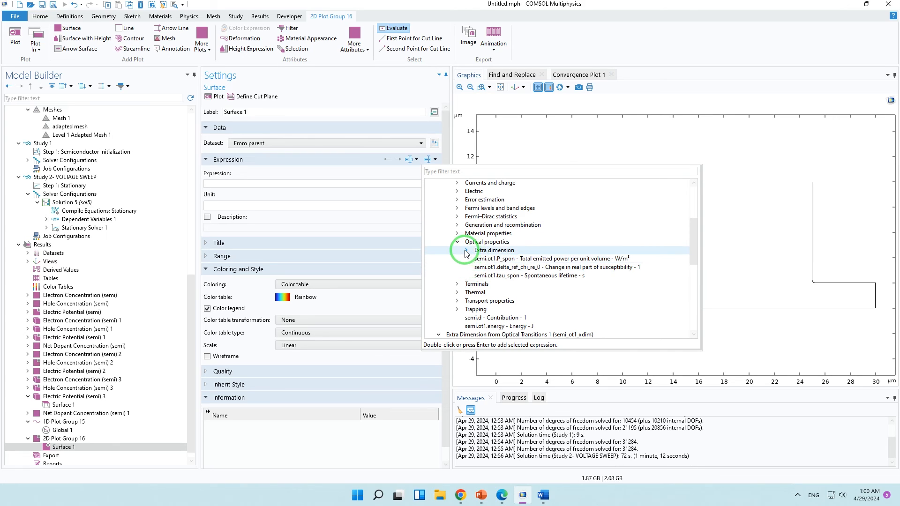
left_click(467, 252)
left_click(458, 284)
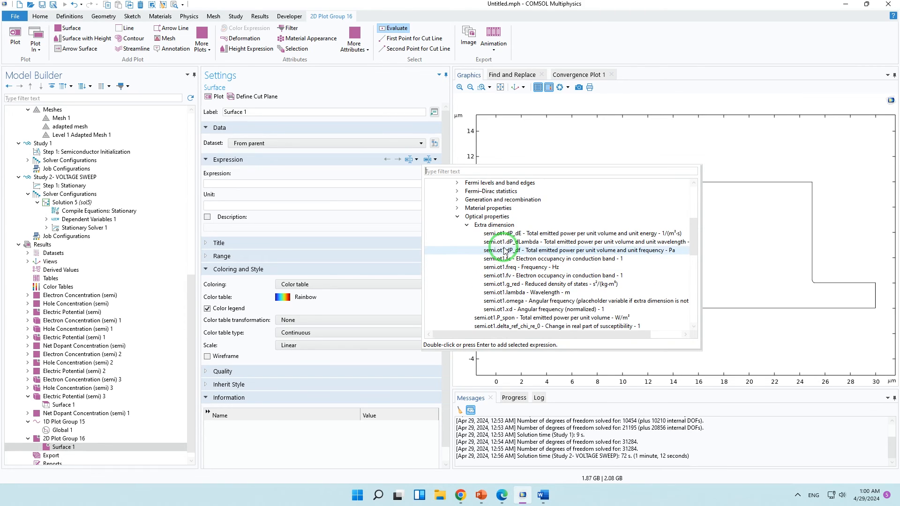
double_click(596, 236)
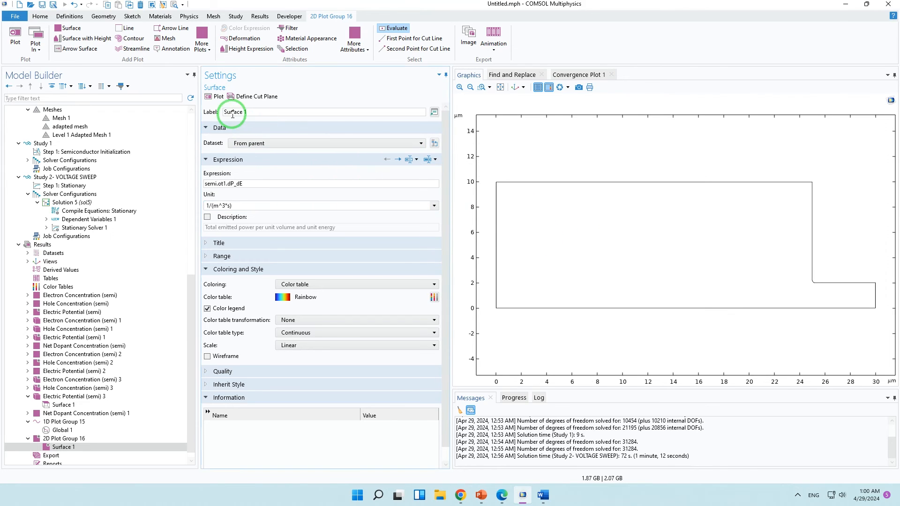
left_click(215, 97)
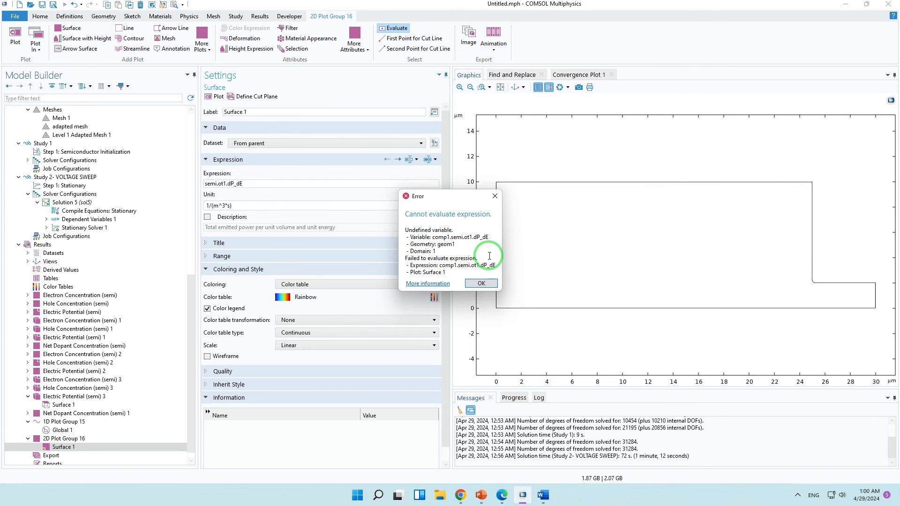
left_click(481, 284)
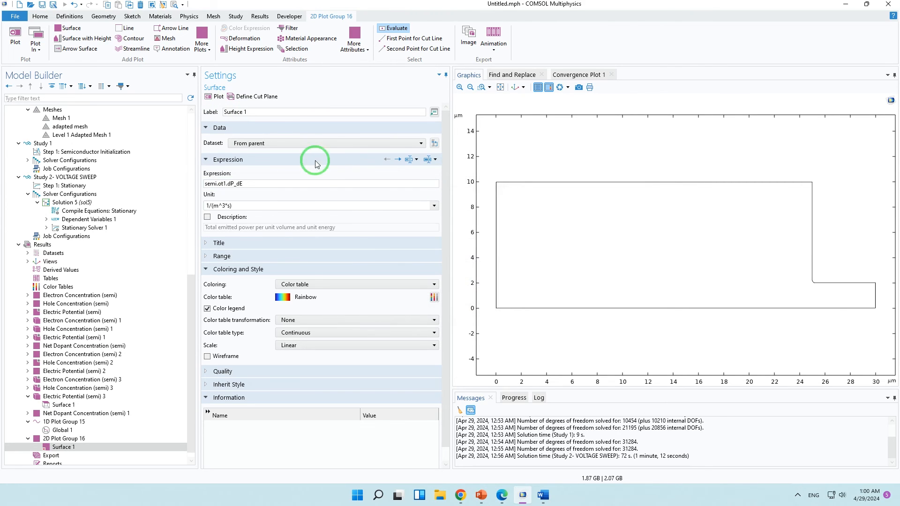
Step: Use the Study 2- VOLTAGE SWEEP/Solution 5 (sol5) dataset for the surface plot and try to plot it again
left_click(301, 143)
left_click(293, 189)
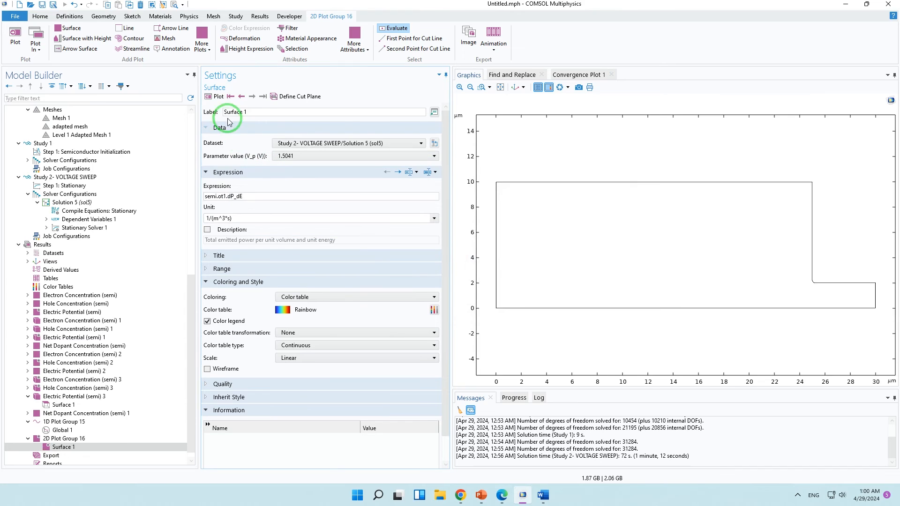
left_click(216, 97)
left_click(473, 284)
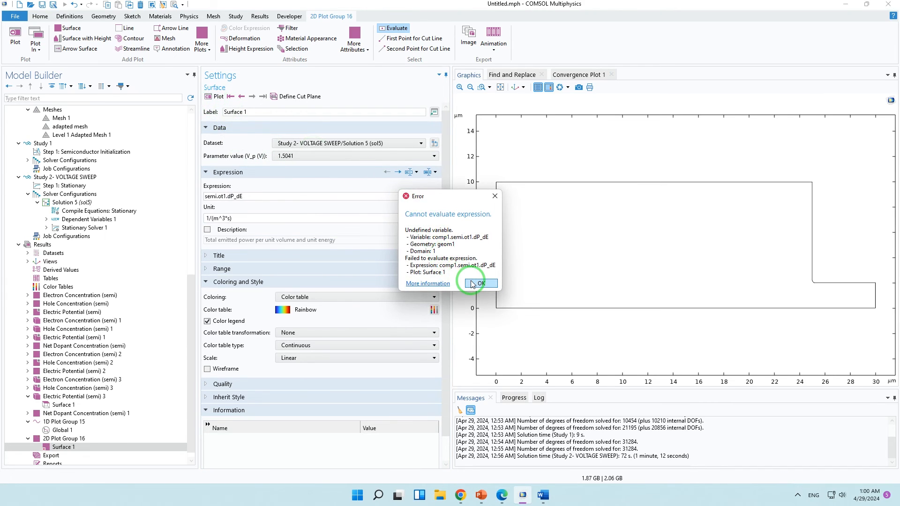
left_click(477, 280)
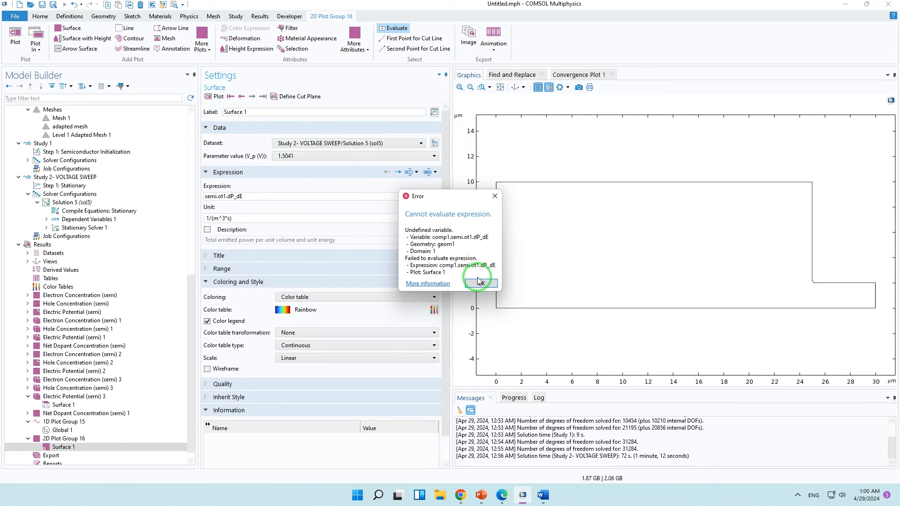
left_click(478, 282)
left_click(478, 283)
left_click(250, 203)
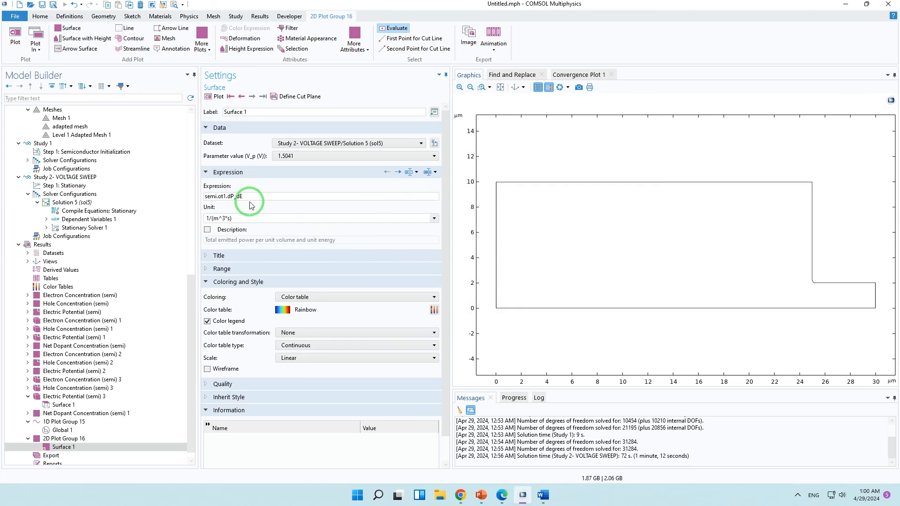
Step: Look through the Semiconductor expressions for the surface plot, including the optical properties and their extra dimension quantities
left_click_drag(207, 196, 354, 197)
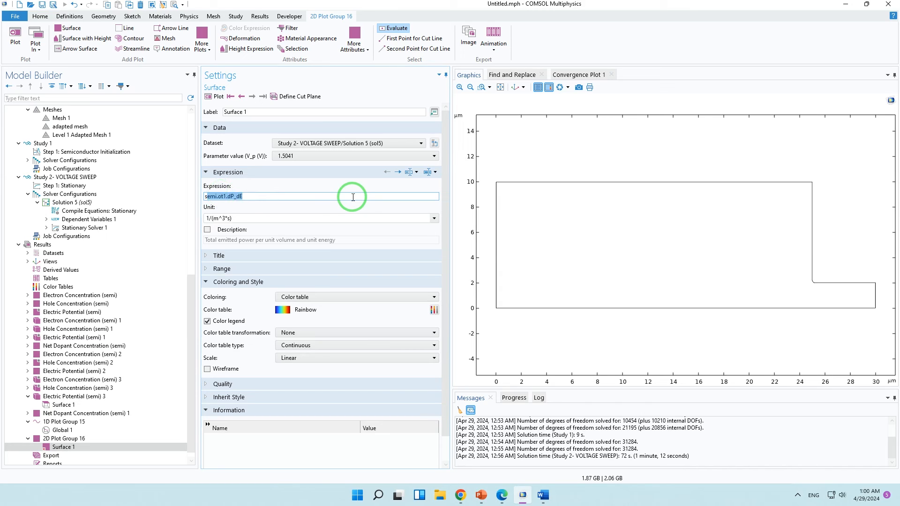
left_click(421, 178)
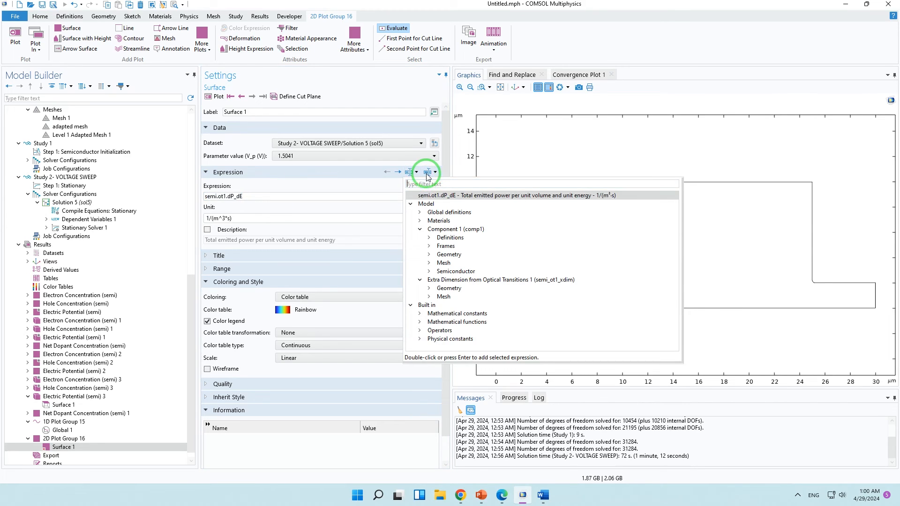
left_click(428, 177)
left_click(447, 272)
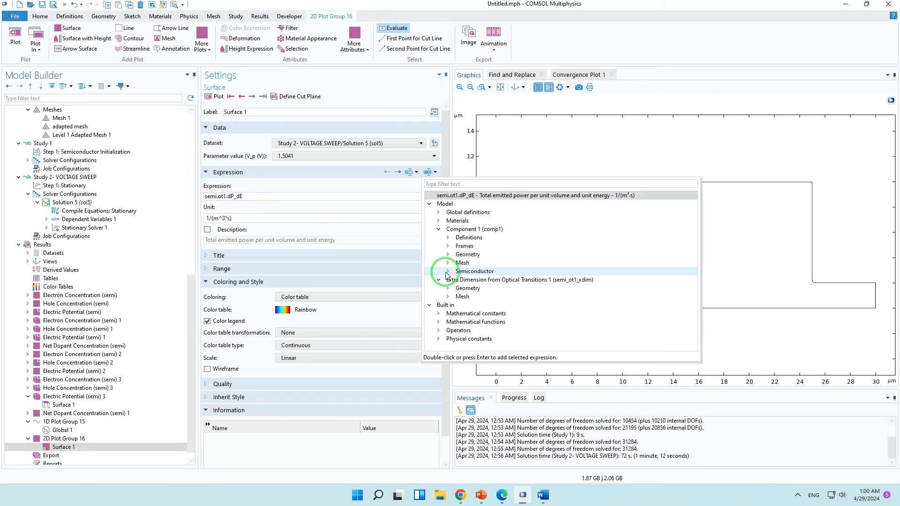
scroll(447, 276, "down", 2)
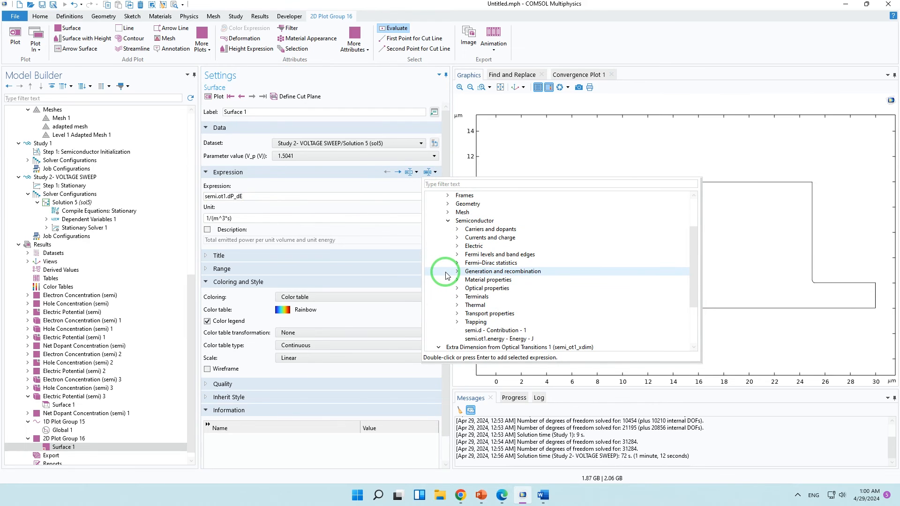
scroll(453, 266, "down", 2)
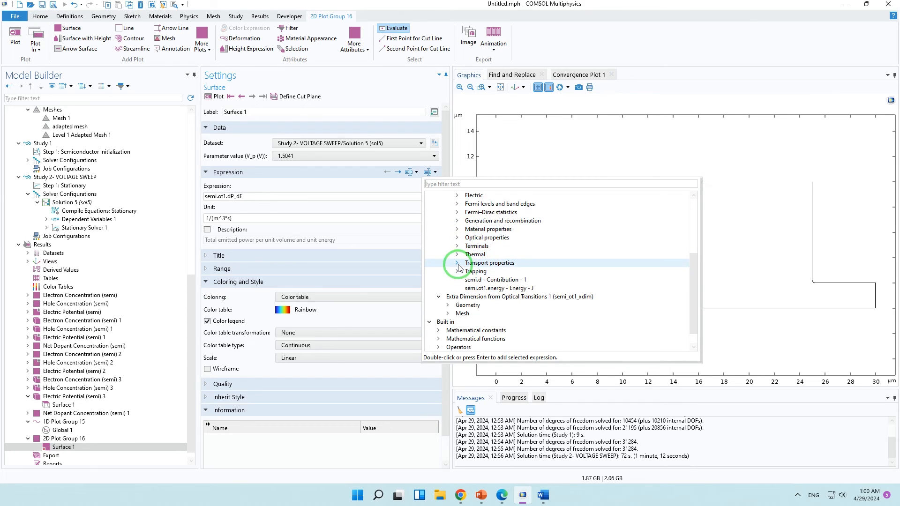
left_click(457, 264)
left_click(457, 264)
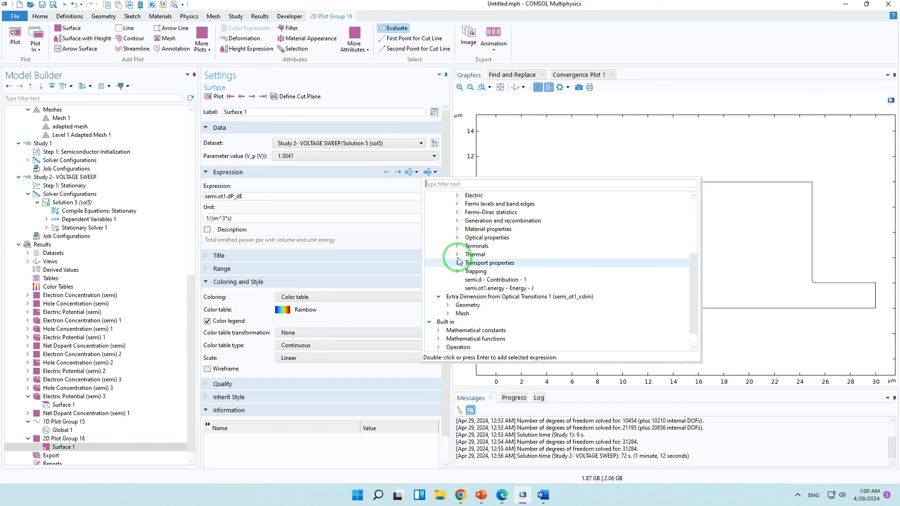
left_click(458, 238)
left_click(458, 255)
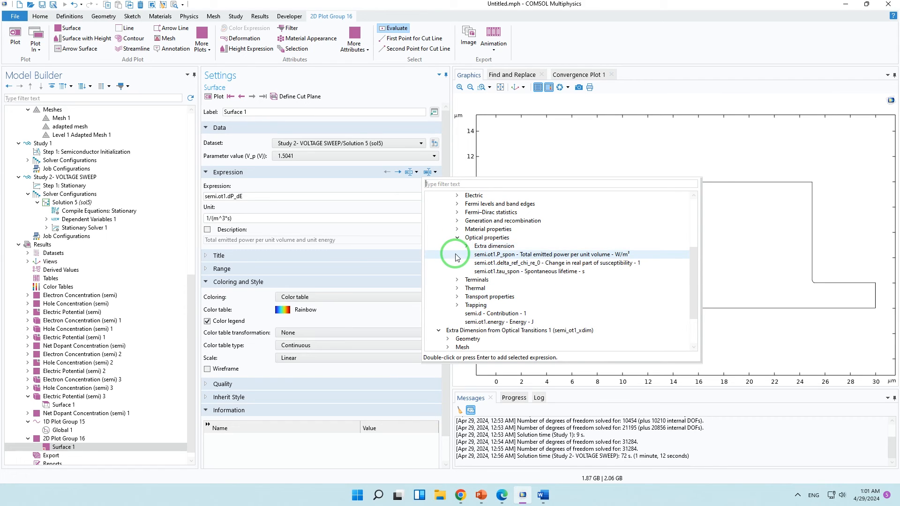
left_click(468, 272)
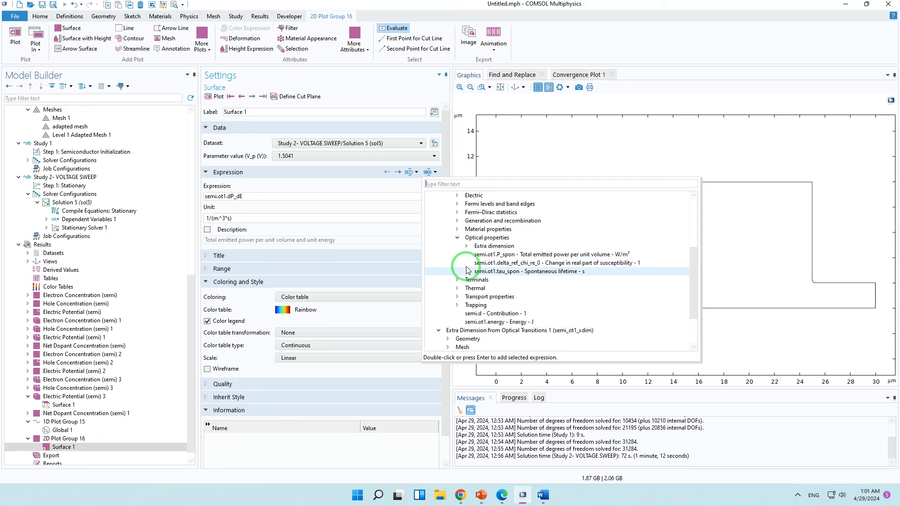
left_click(467, 268)
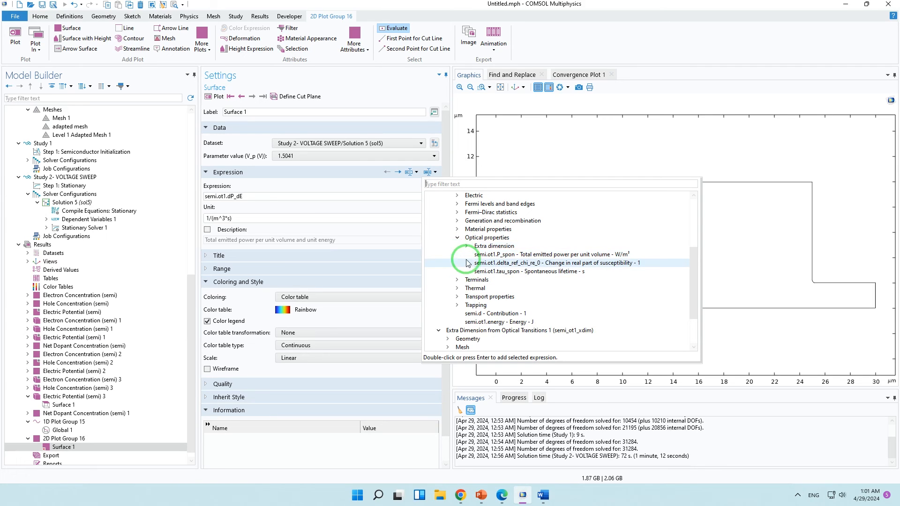
left_click(468, 247)
left_click(467, 247)
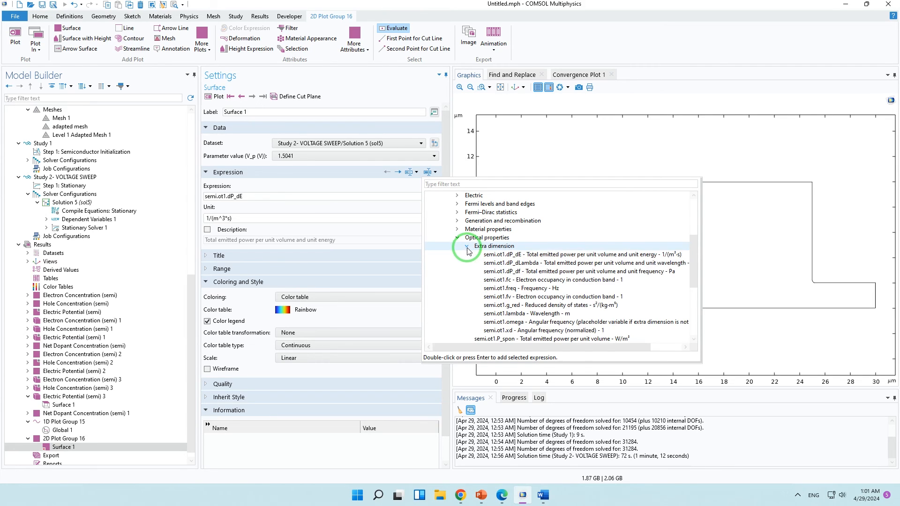
left_click(462, 263)
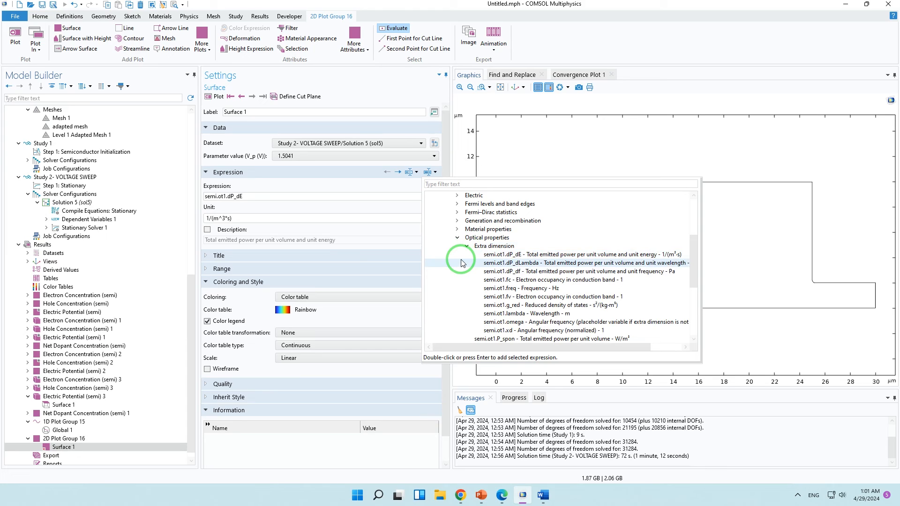
Step: Replace the surface expression with the wavelength, semi.ot1.lambda, from the extra dimension's optical properties
scroll(462, 263, "down", 1)
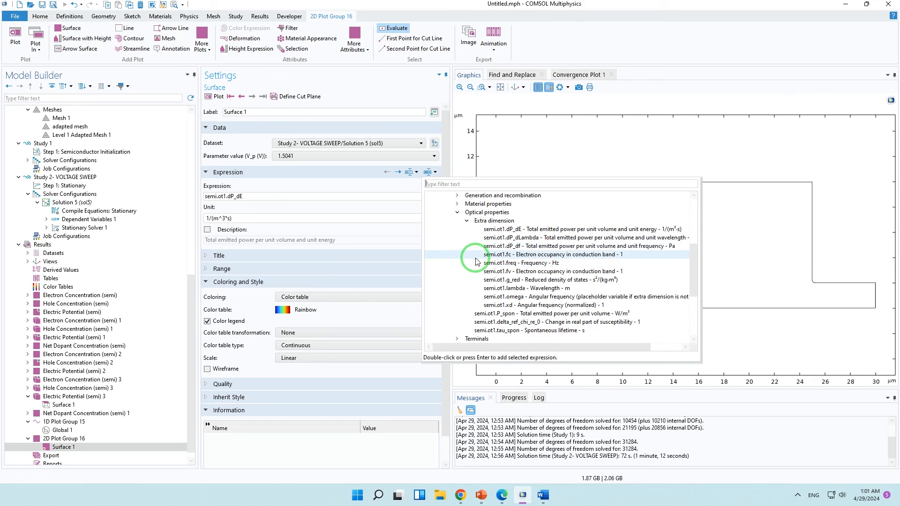
scroll(487, 266, "down", 1)
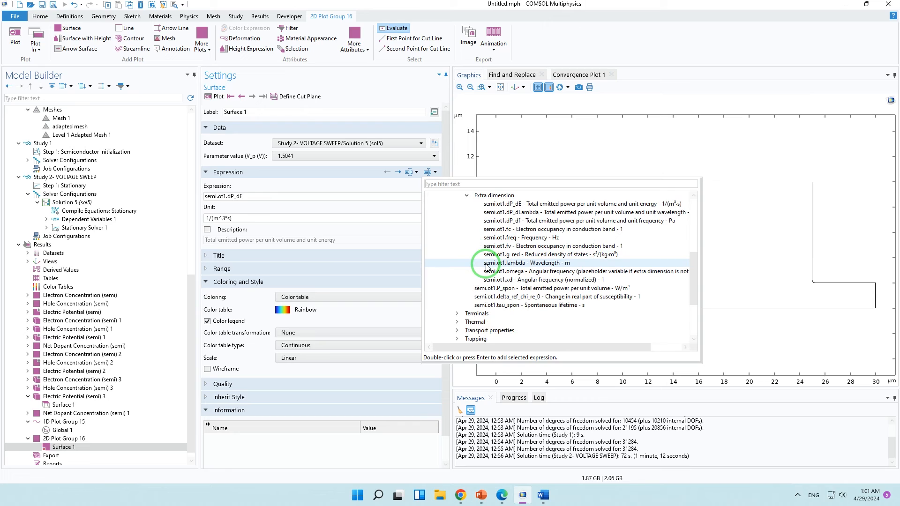
scroll(487, 267, "down", 2)
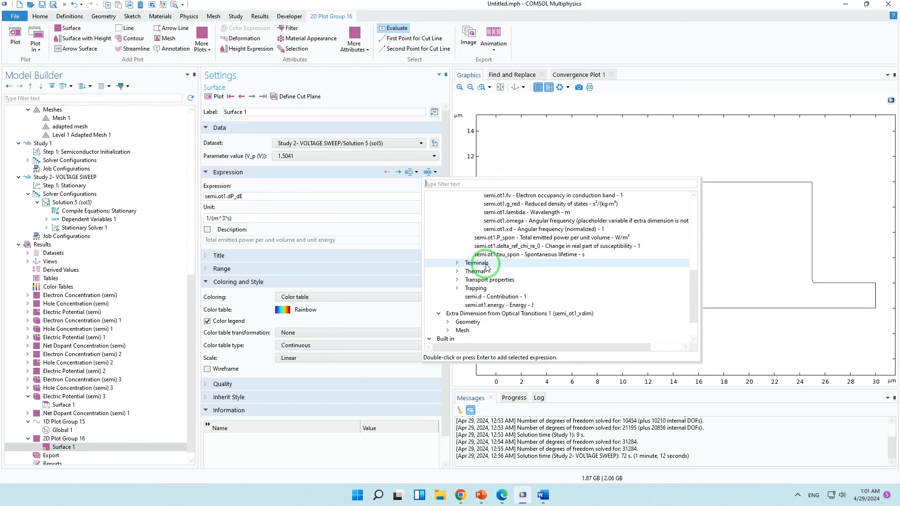
scroll(487, 267, "down", 1)
scroll(486, 266, "up", 1)
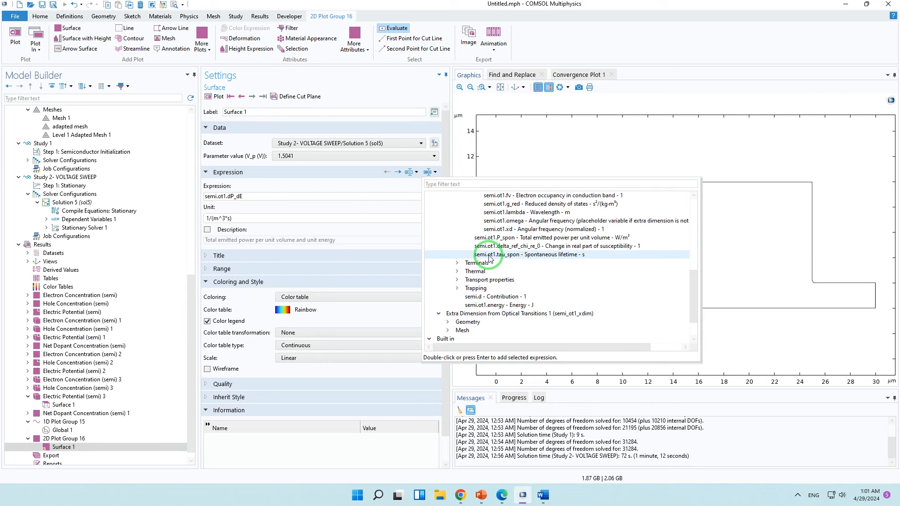
scroll(489, 259, "up", 3)
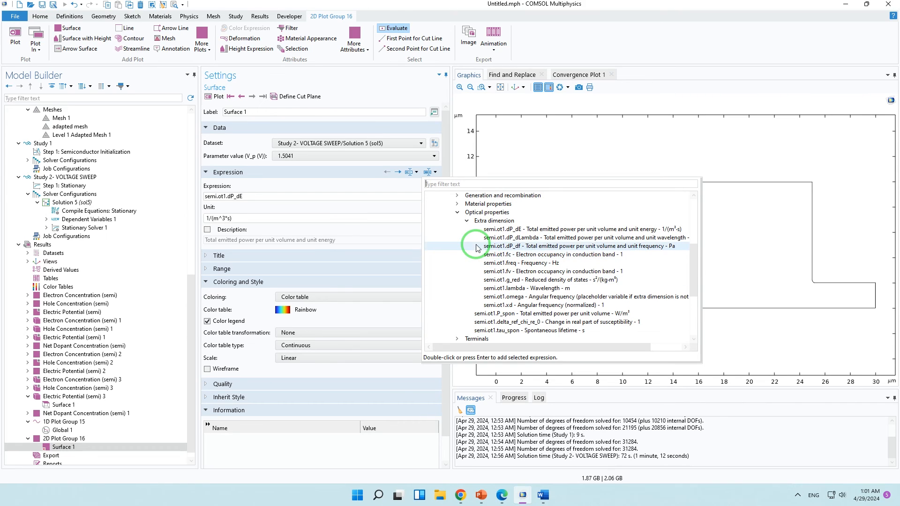
double_click(483, 289)
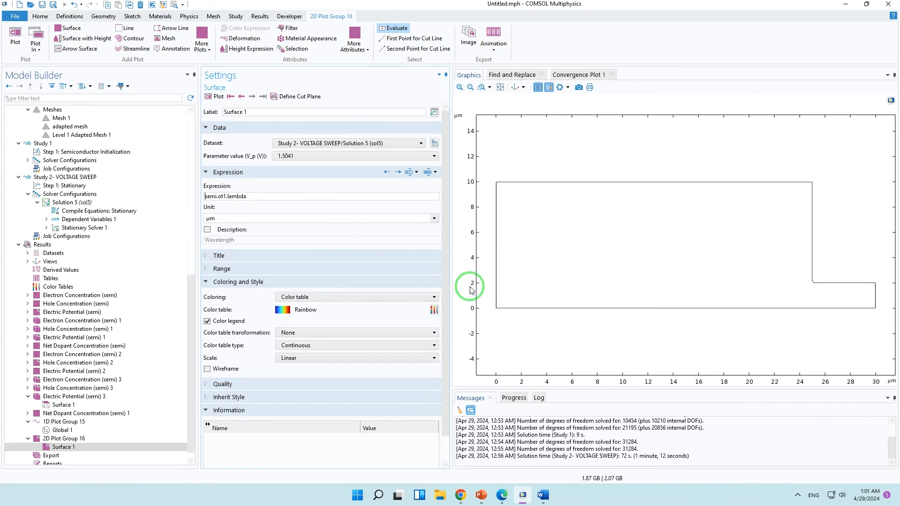
Step: Change the surface expression to semi.ot1.R_spon and plot the spontaneous emission recombination rate
left_click(227, 196)
left_click_drag(227, 196, 293, 196)
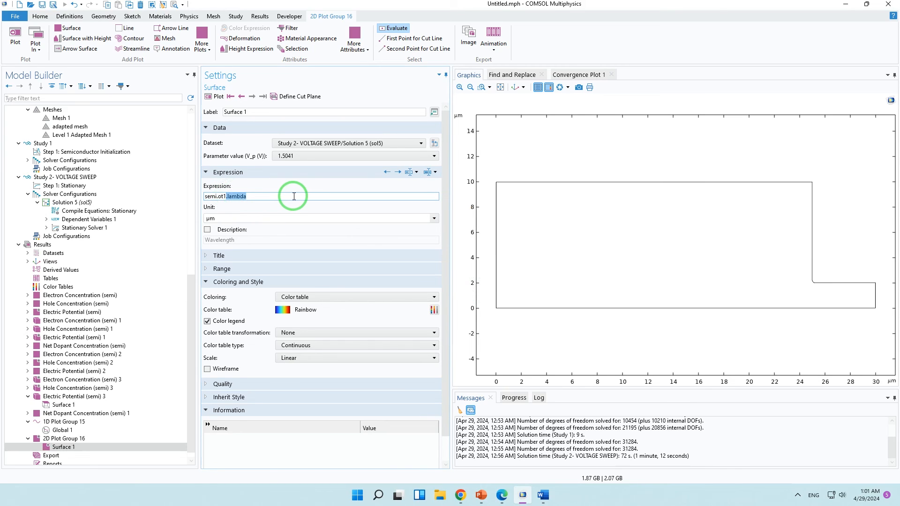
key("BackSpace")
type("R_spon")
left_click(304, 221)
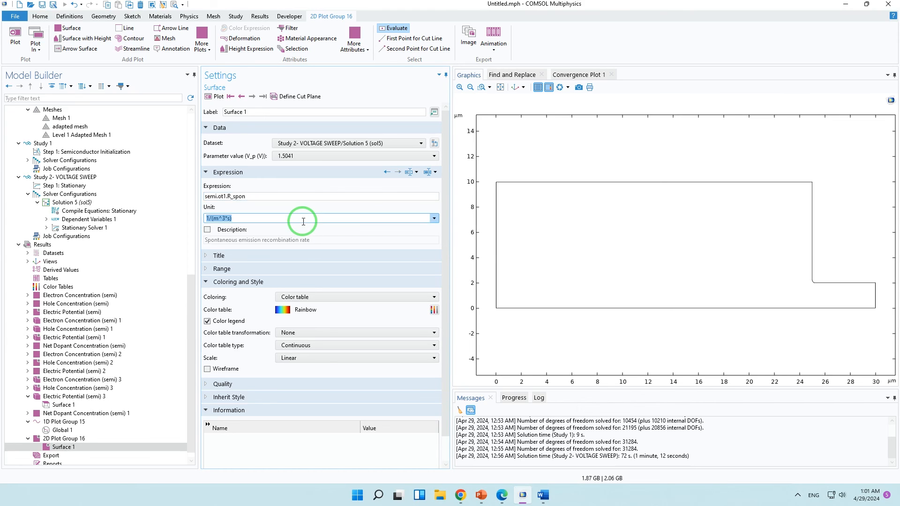
left_click(216, 96)
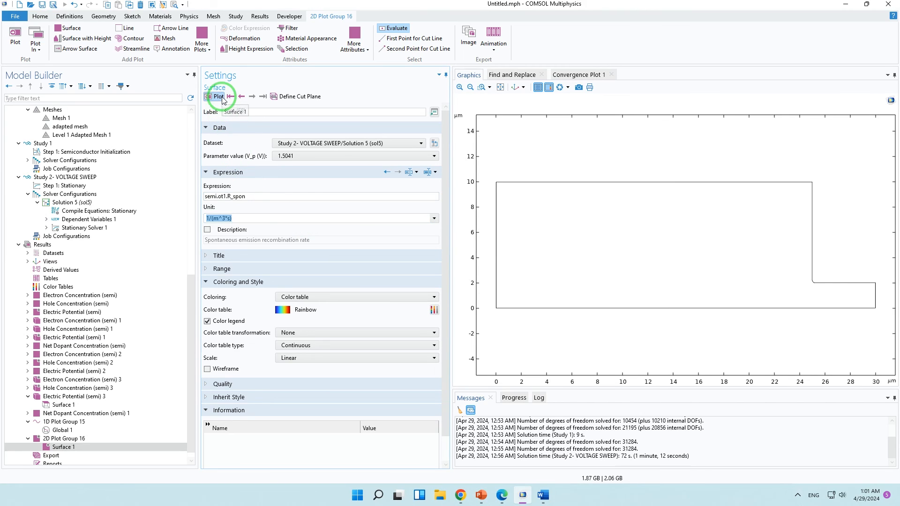
left_click(515, 212)
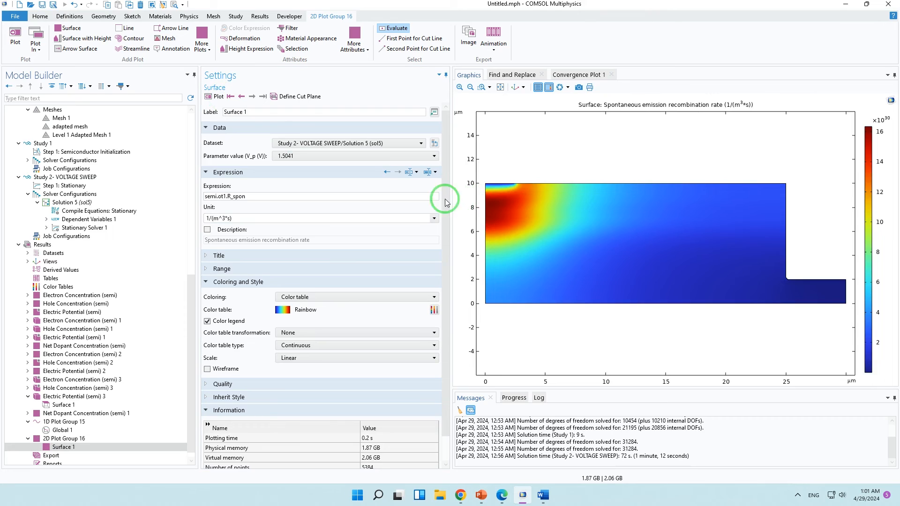
Step: Plot the spontaneous emission recombination rate surface for V_p values of 1.2528 V and 0.81093 V
left_click(321, 157)
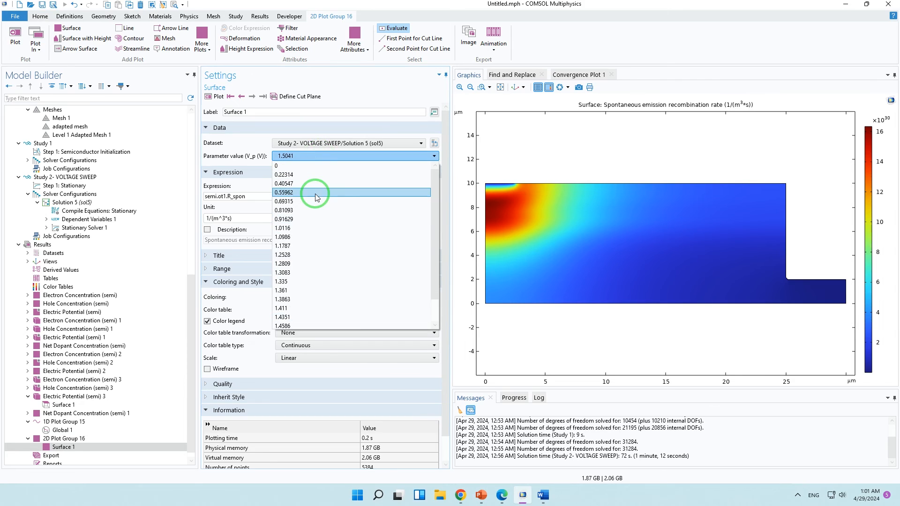
left_click(301, 227)
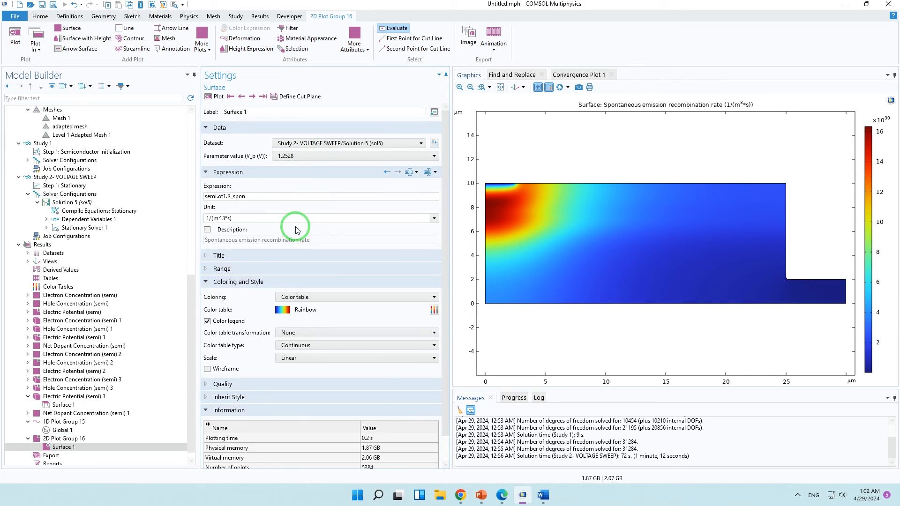
left_click(217, 96)
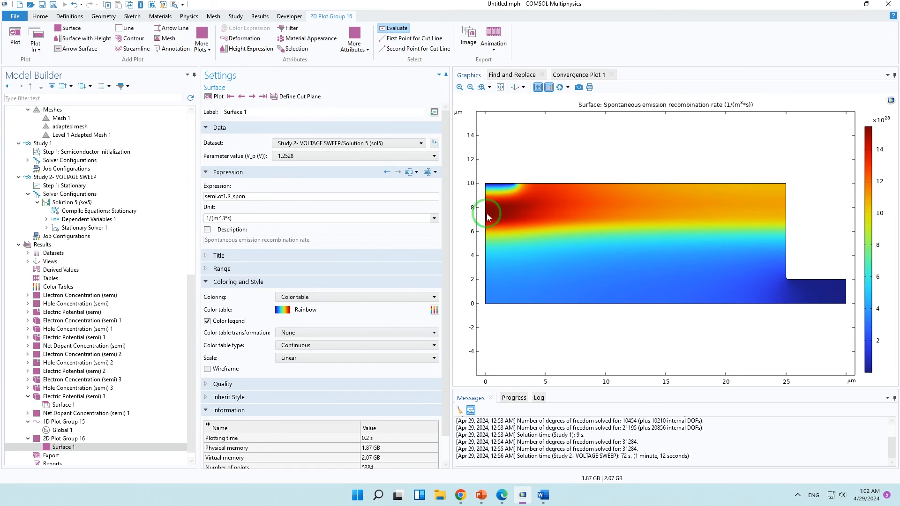
left_click(278, 196)
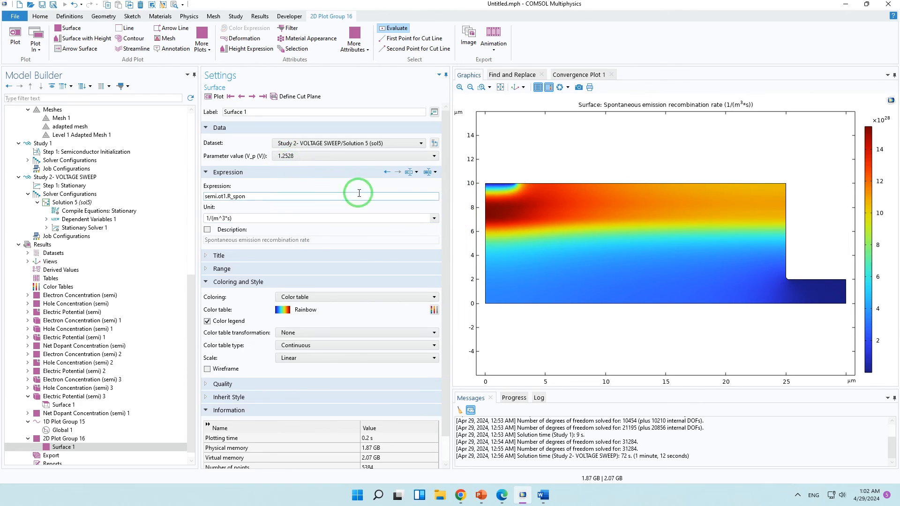
left_click(313, 157)
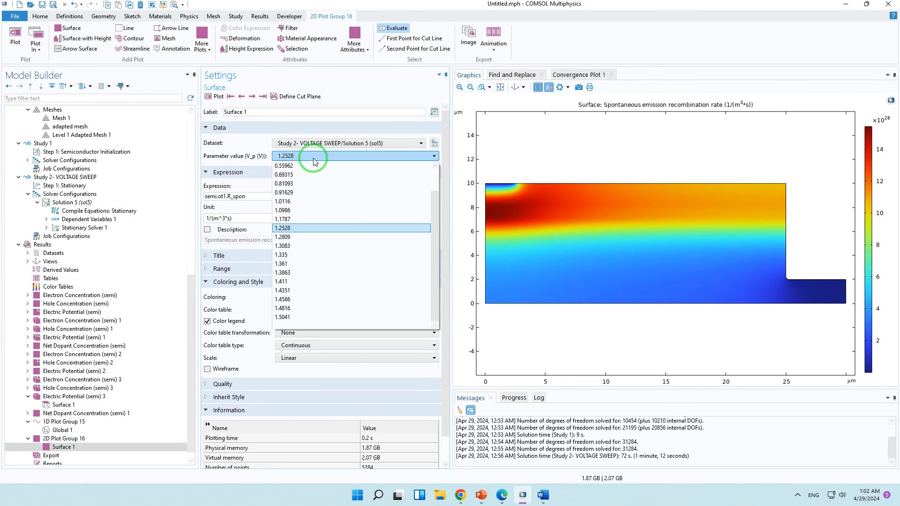
left_click(310, 184)
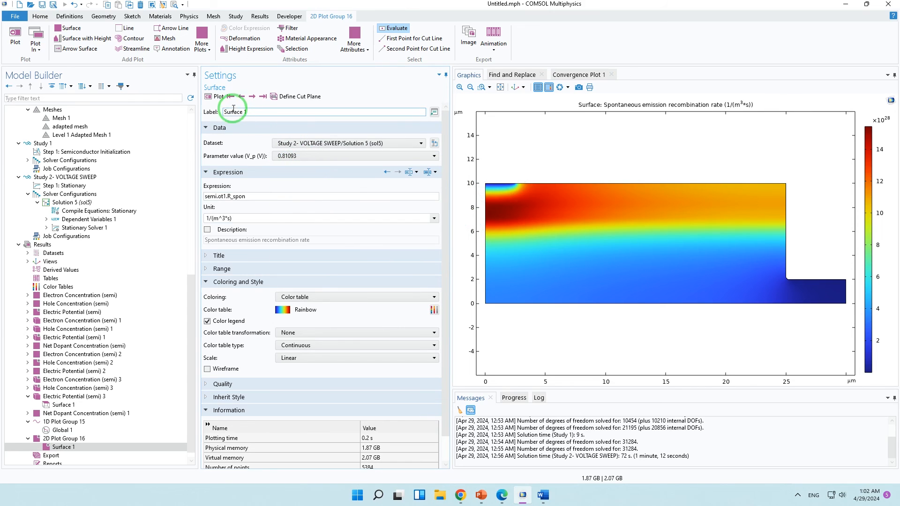
left_click(215, 96)
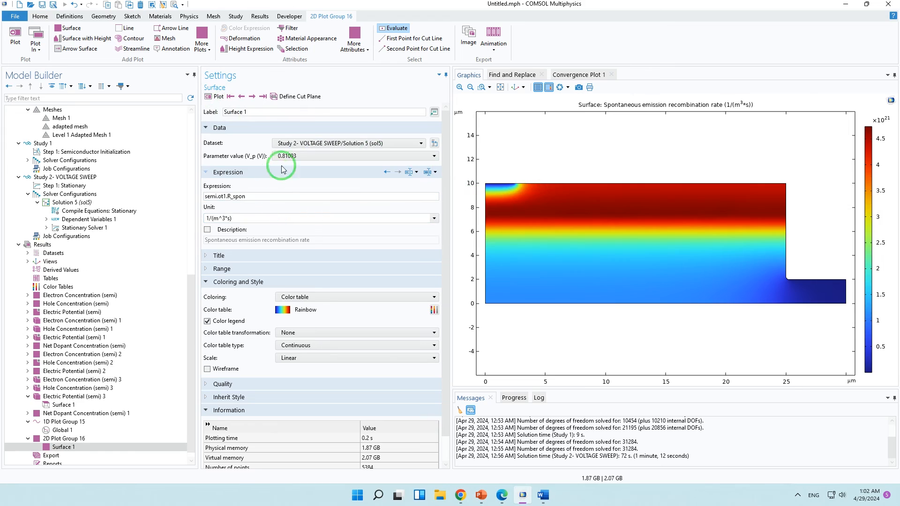
Step: Set the surface plot's V_p parameter value back to 1.2528 V and replot it
left_click(294, 156)
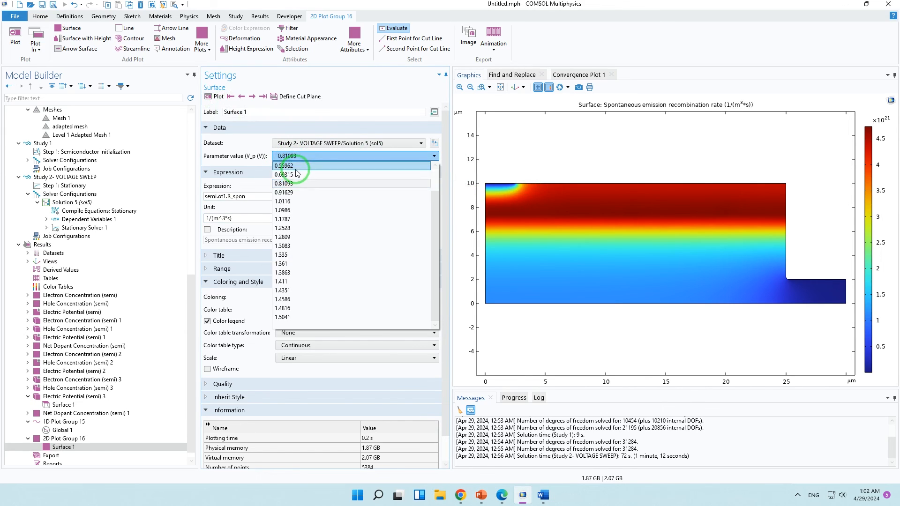
left_click(291, 228)
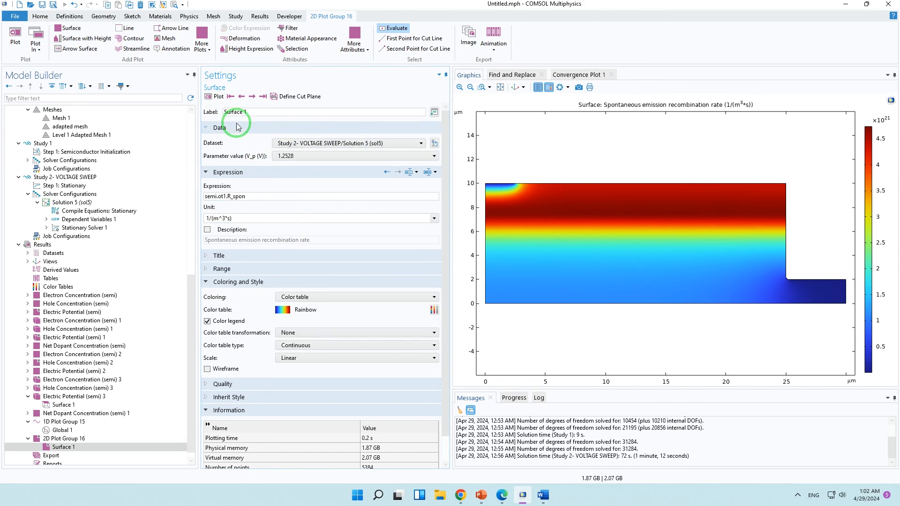
left_click(208, 97)
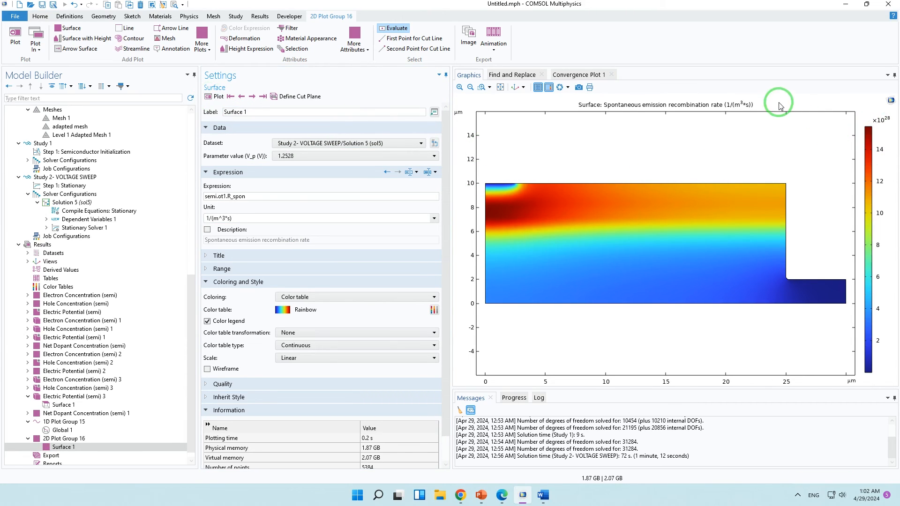
Step: Set the surface plot's V_p parameter value to 1.0986 V and replot the spontaneous emission rate
left_click(431, 156)
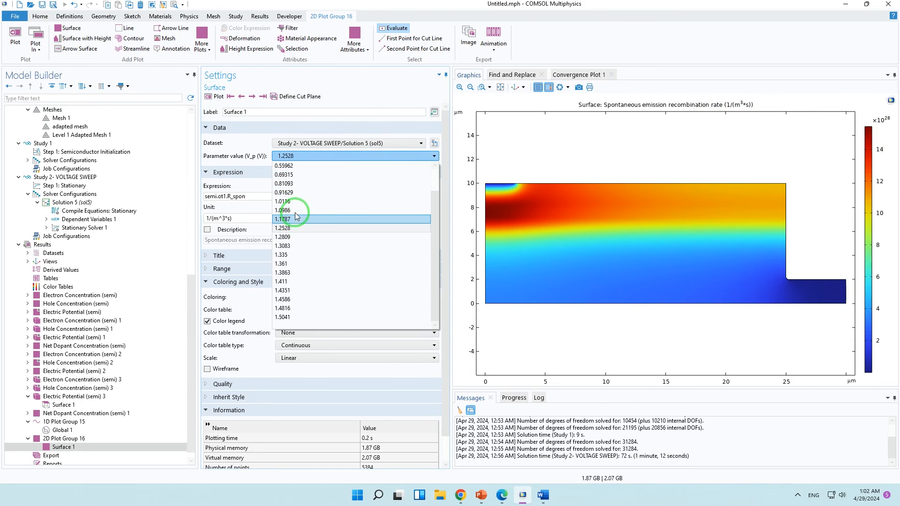
left_click(294, 210)
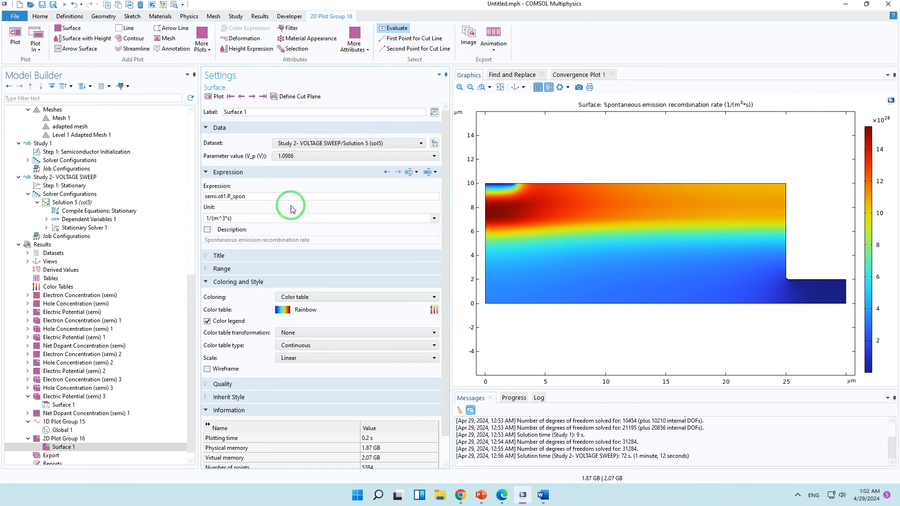
left_click(211, 95)
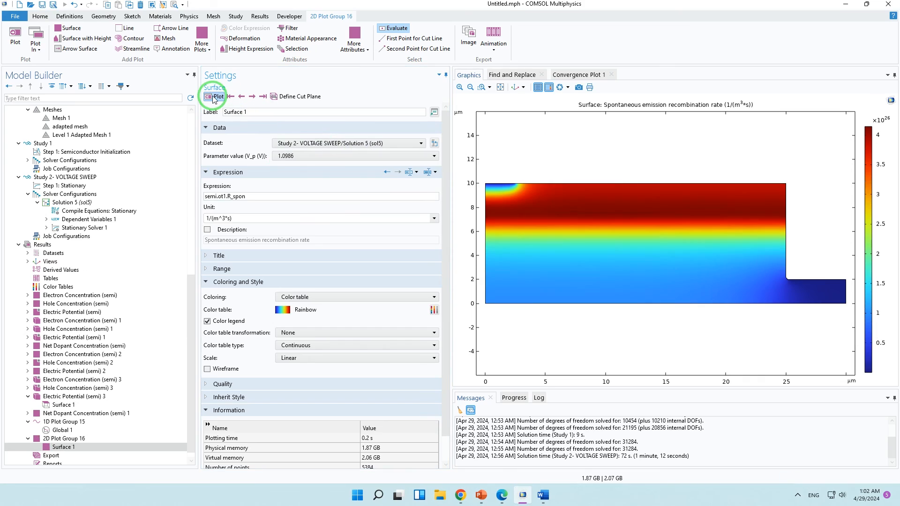
left_click(302, 157)
left_click(232, 196)
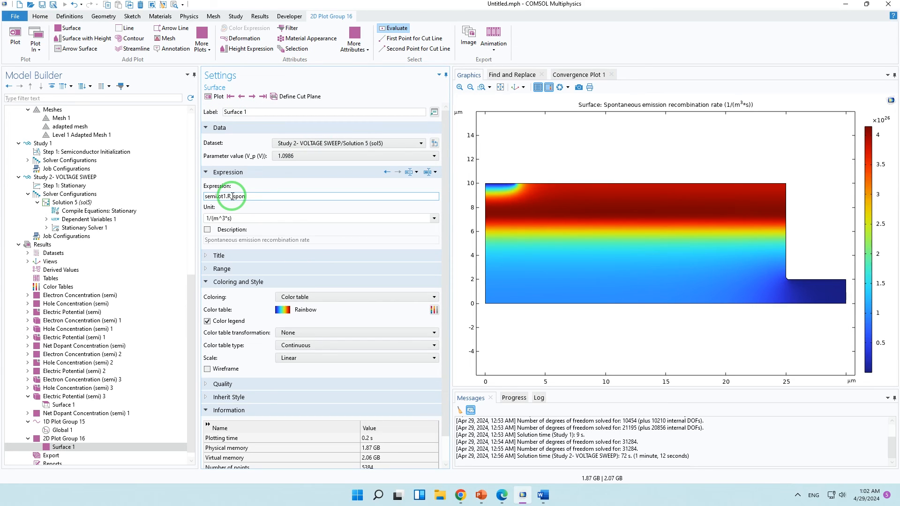
Step: Add a new 1D plot group to the results and insert a Global plot in it
left_click(67, 245)
right_click(67, 250)
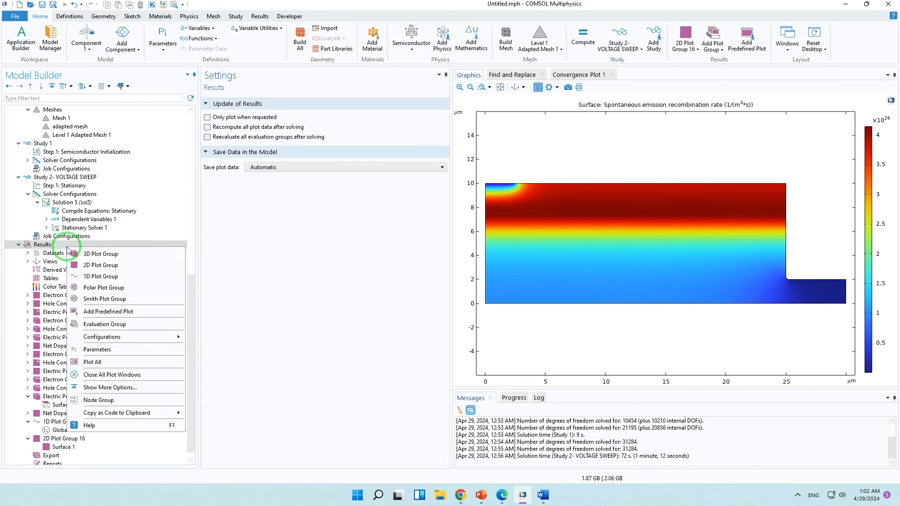
left_click(98, 277)
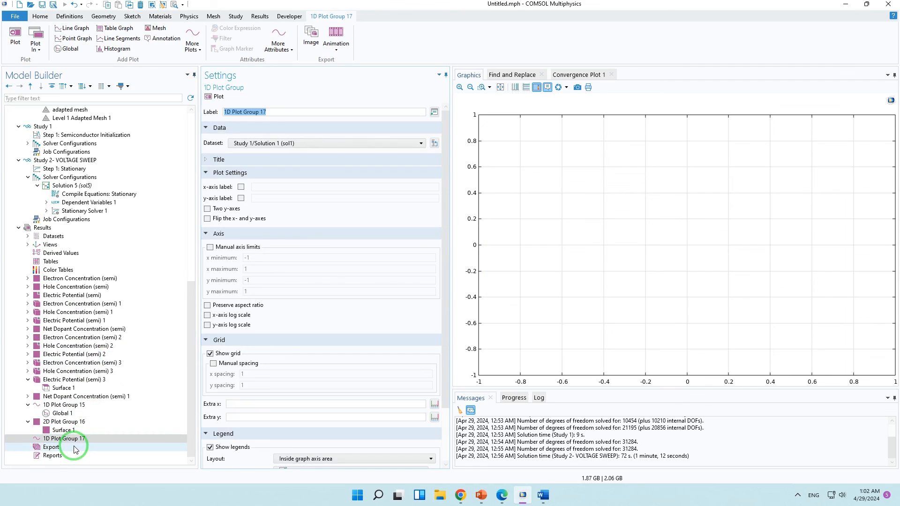
left_click(71, 442)
right_click(71, 442)
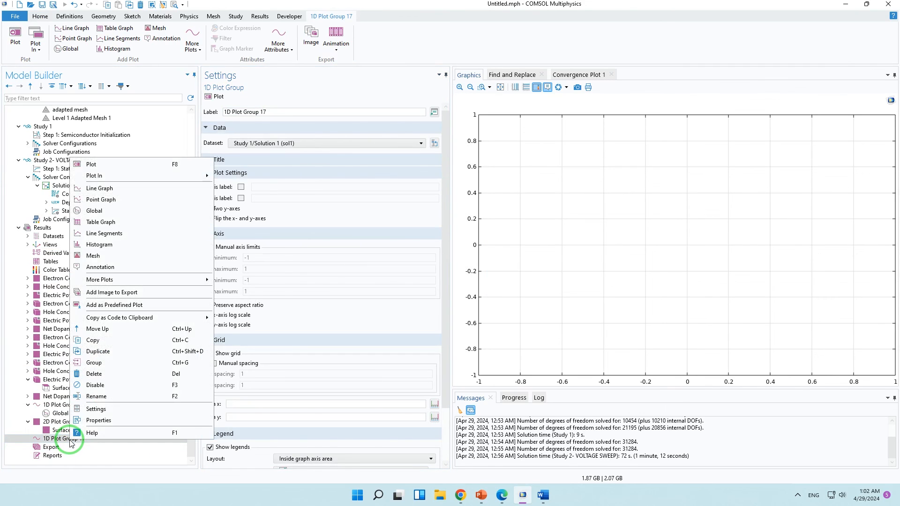
left_click(94, 211)
left_click(261, 193)
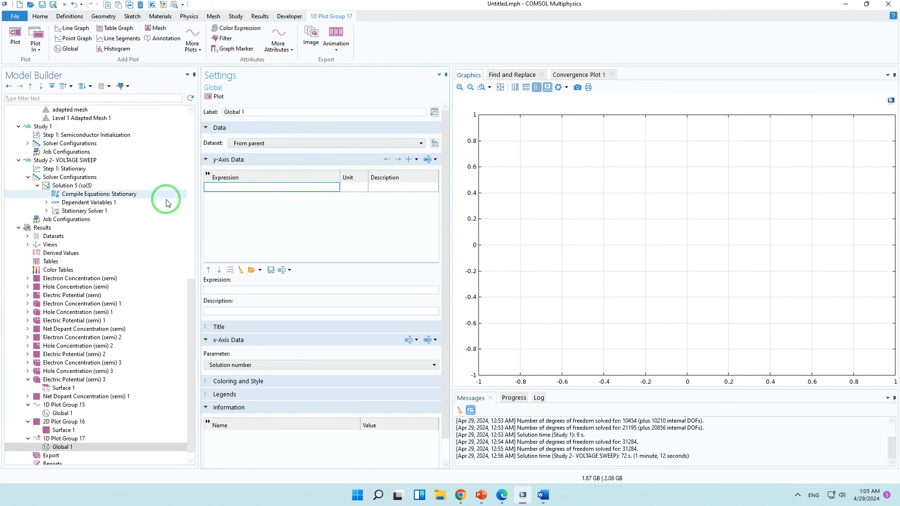
Step: Look up the operator name of Integration 1 and enter intop1() as the new Global plot's y-axis expression
scroll(161, 199, "up", 13)
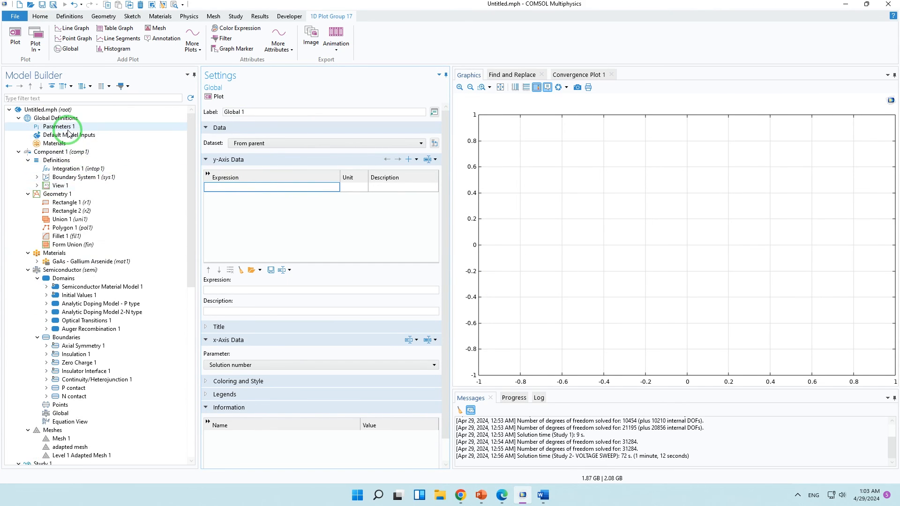
left_click(56, 169)
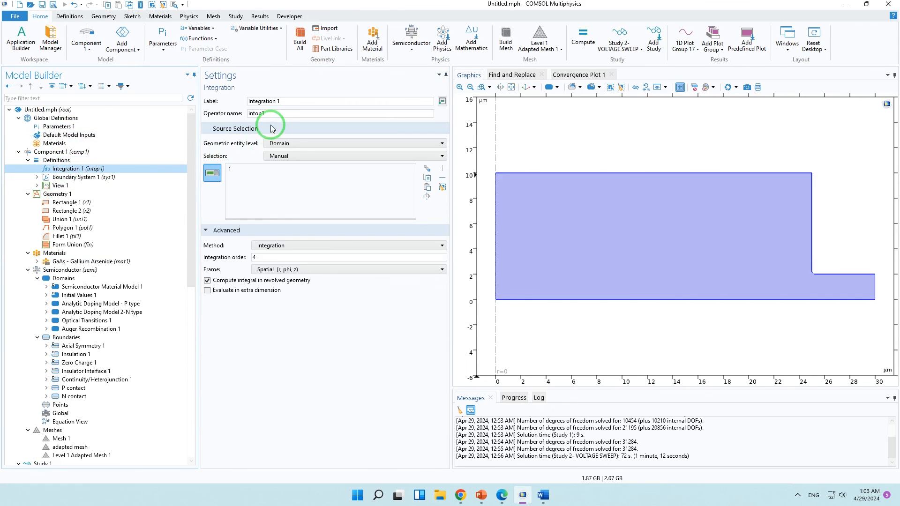
left_click_drag(275, 114, 245, 117)
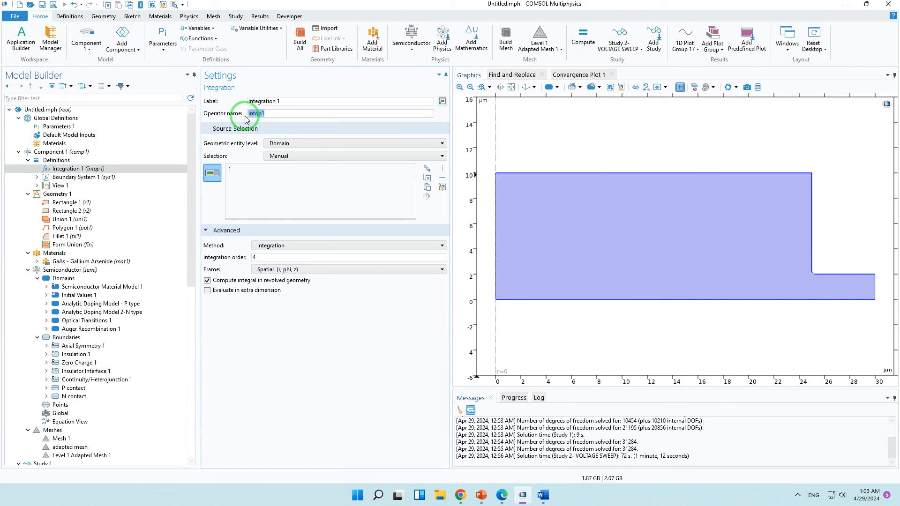
scroll(141, 281, "down", 14)
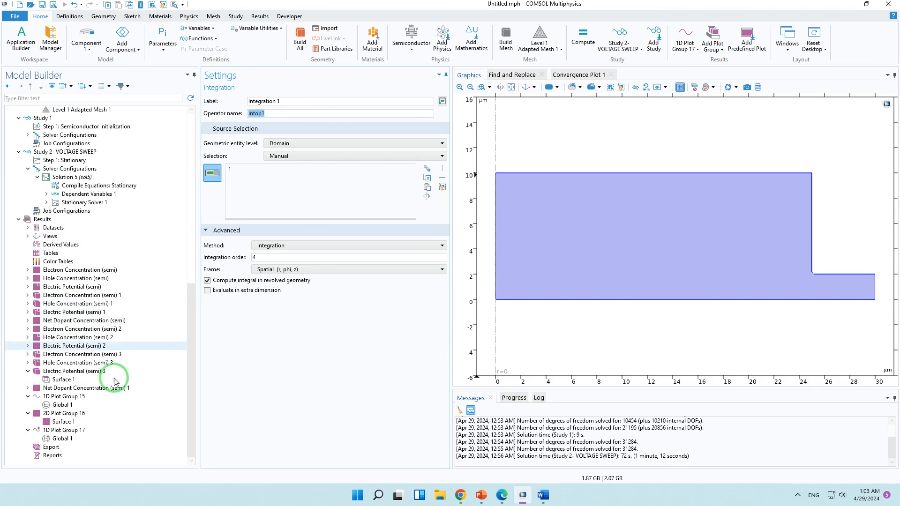
left_click(89, 439)
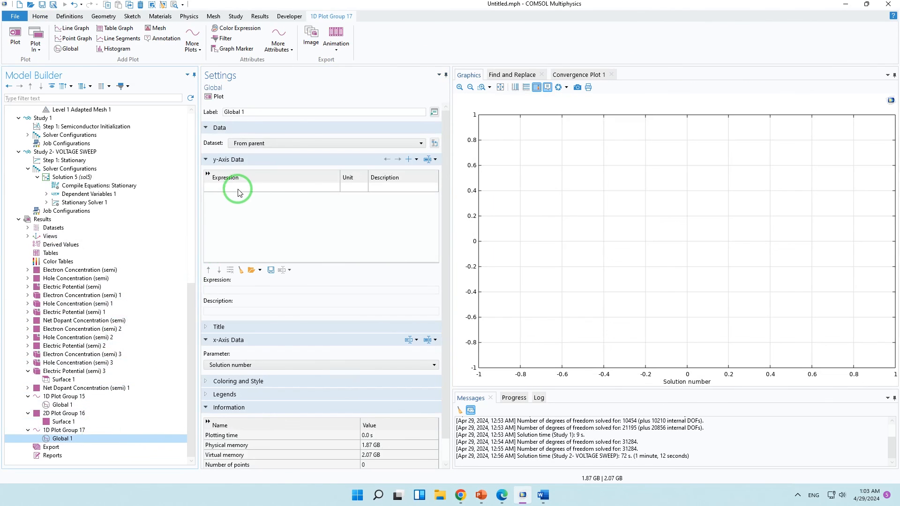
left_click(238, 189)
type("intop1")
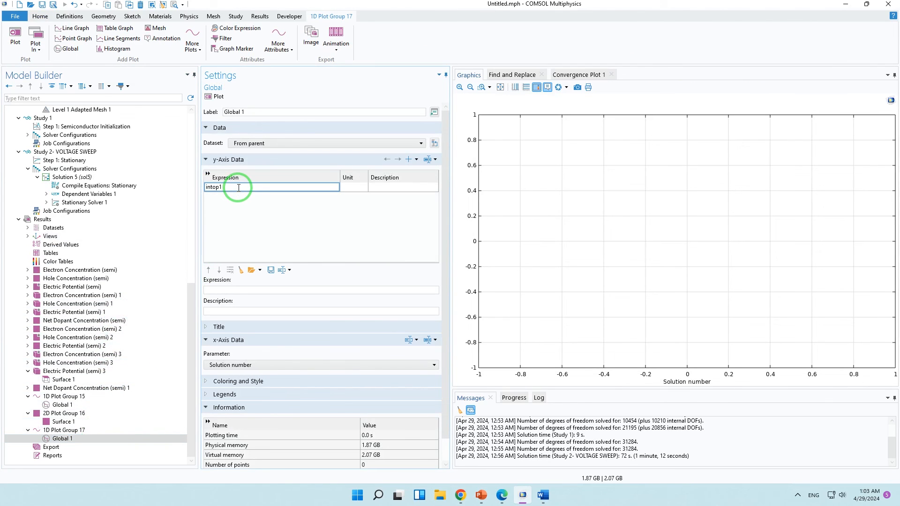
type("()")
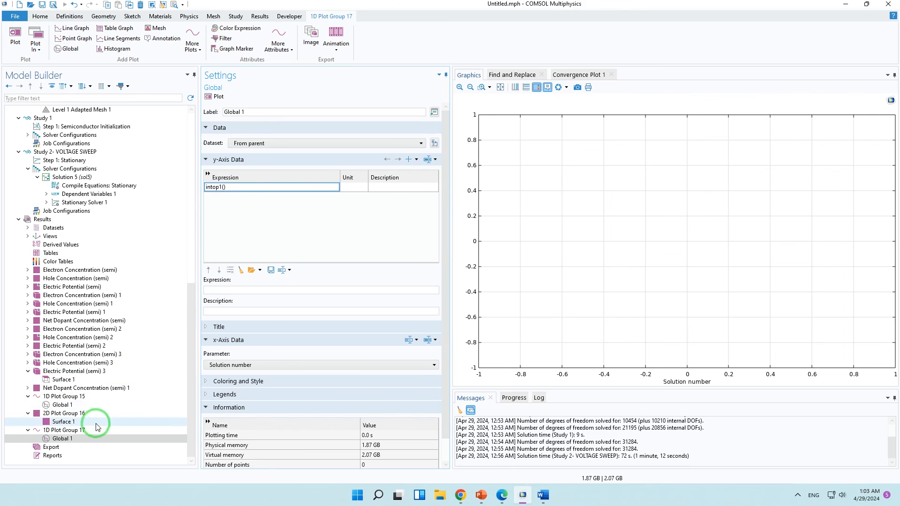
Step: Copy semi.ot1.R_spon from the 2D surface plot into the operator's parentheses, making the y-axis expression intop1(semi.ot1.R_spon)
left_click(80, 406)
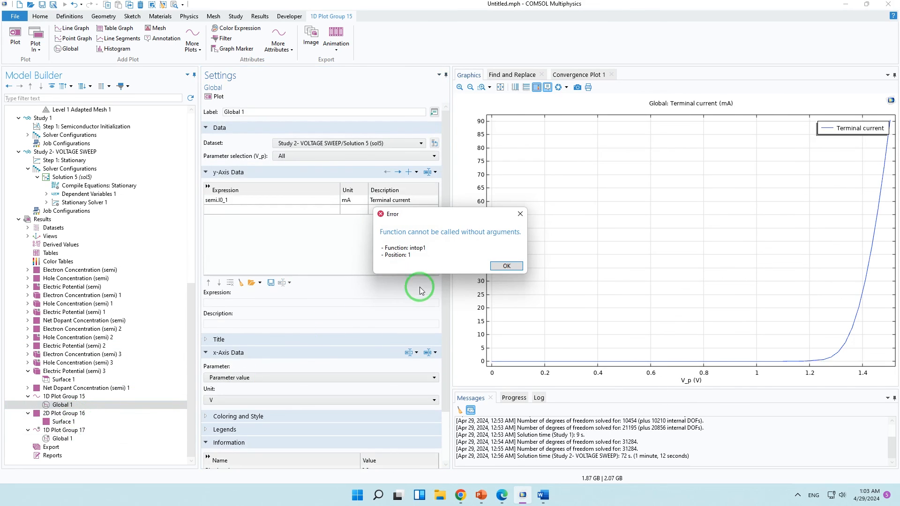
left_click(498, 267)
left_click(63, 422)
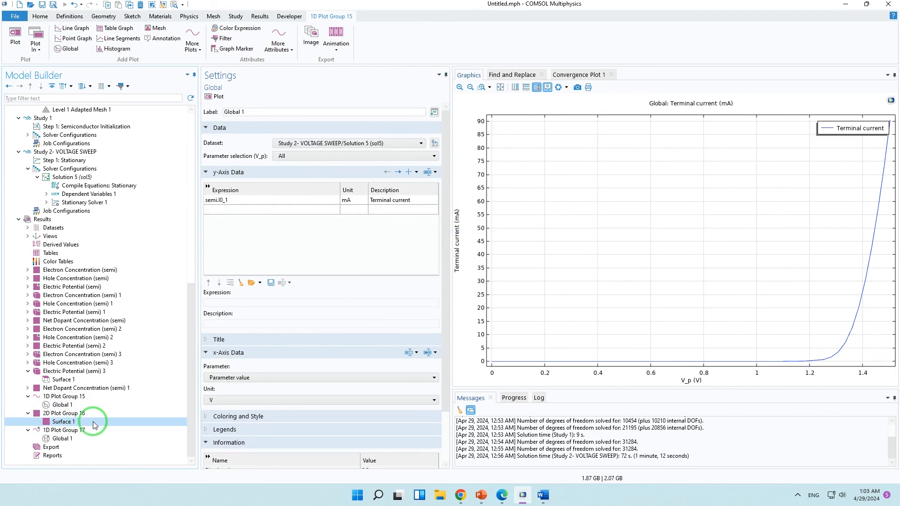
left_click_drag(255, 199, 203, 212)
key("ctrl+c")
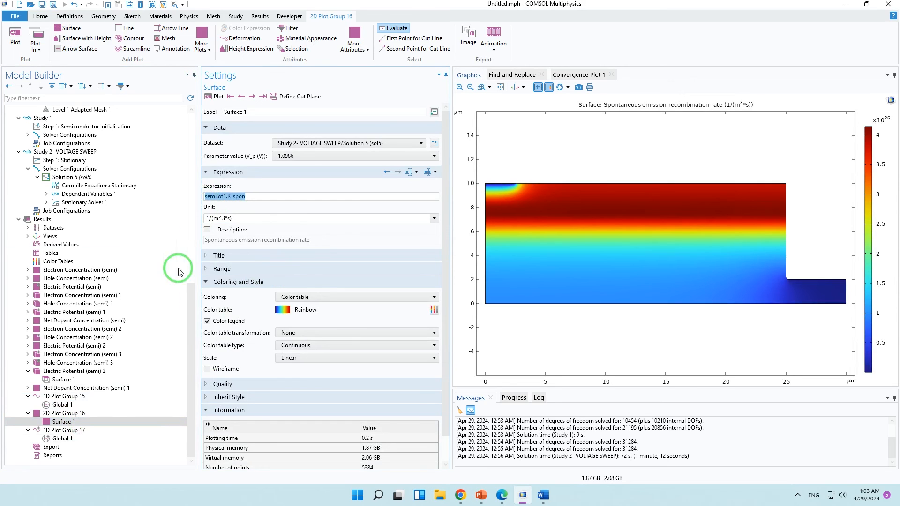
left_click(120, 439)
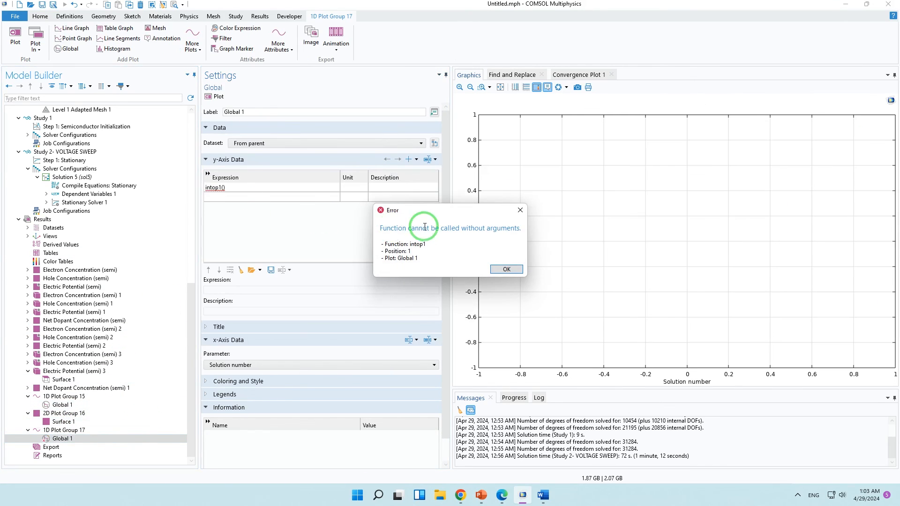
left_click(507, 269)
key("Return")
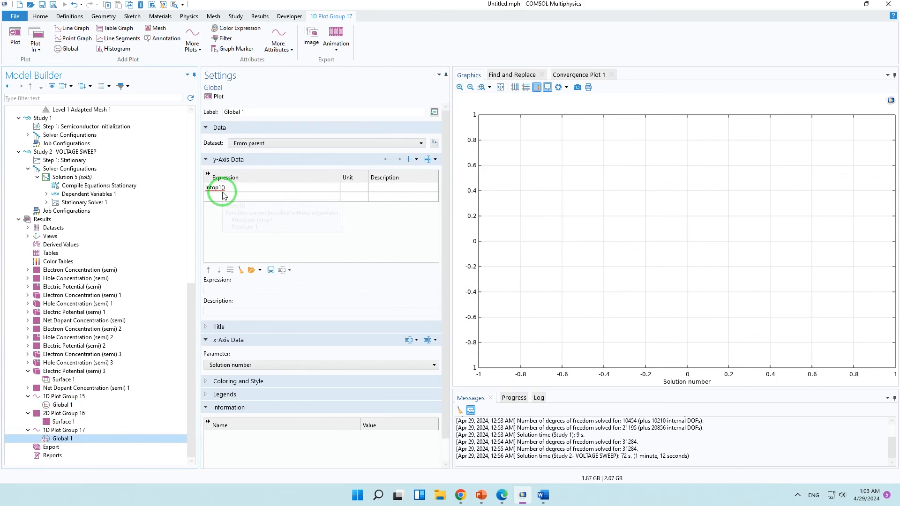
double_click(224, 188)
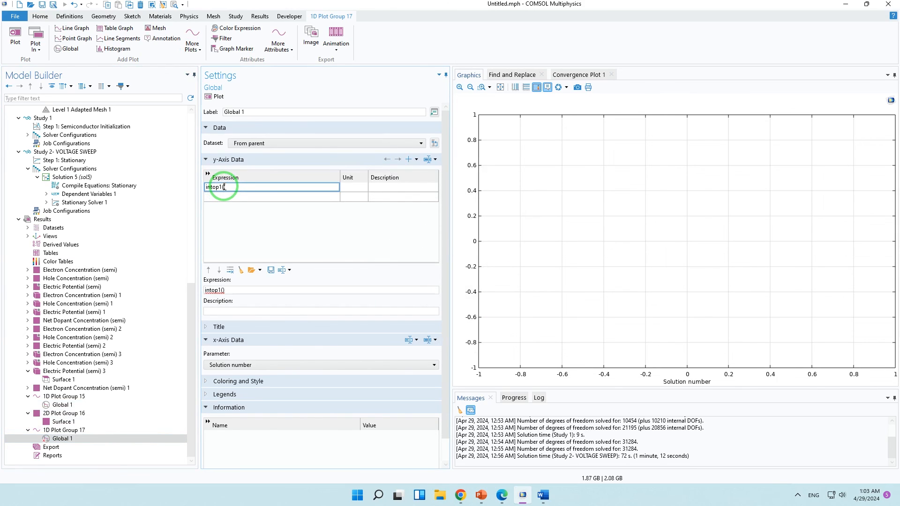
key("ctrl+v")
left_click(260, 197)
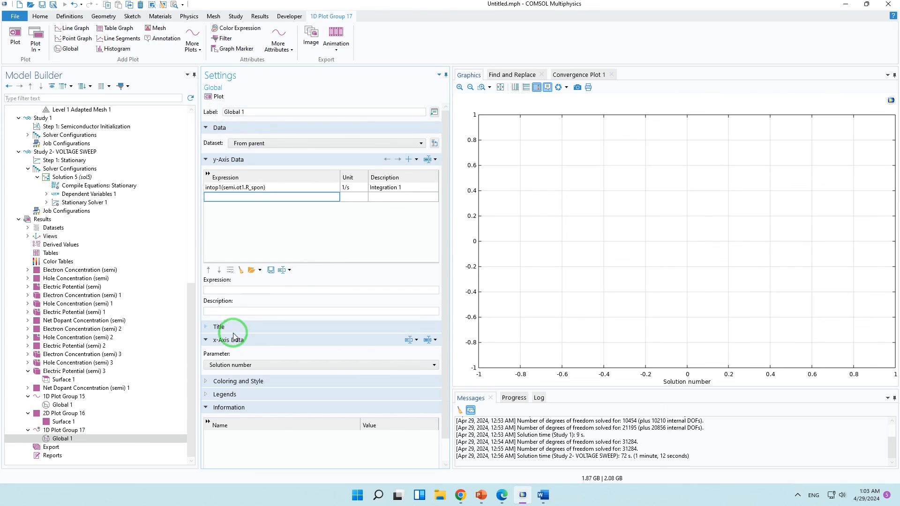
Step: Set the Global plot's x-axis data to the expression semi.I0_1 (Terminal current) and plot it
left_click(232, 365)
left_click(226, 402)
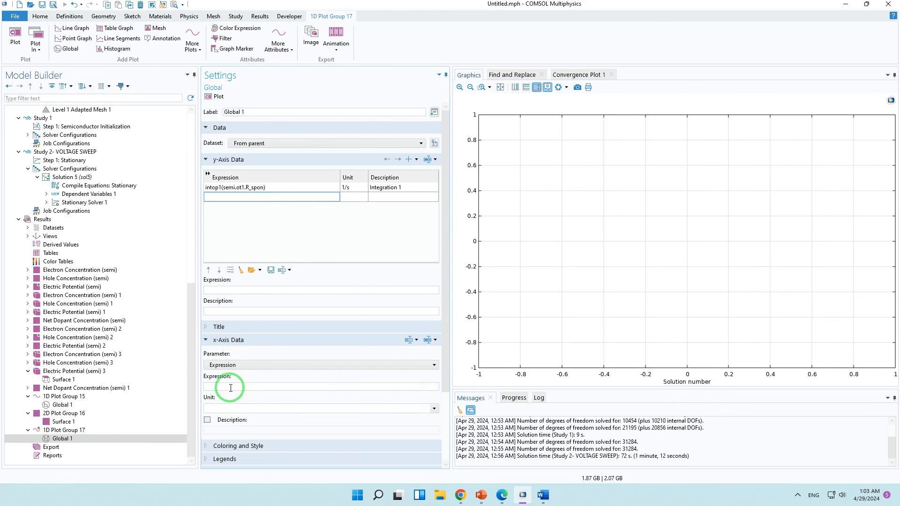
left_click(434, 345)
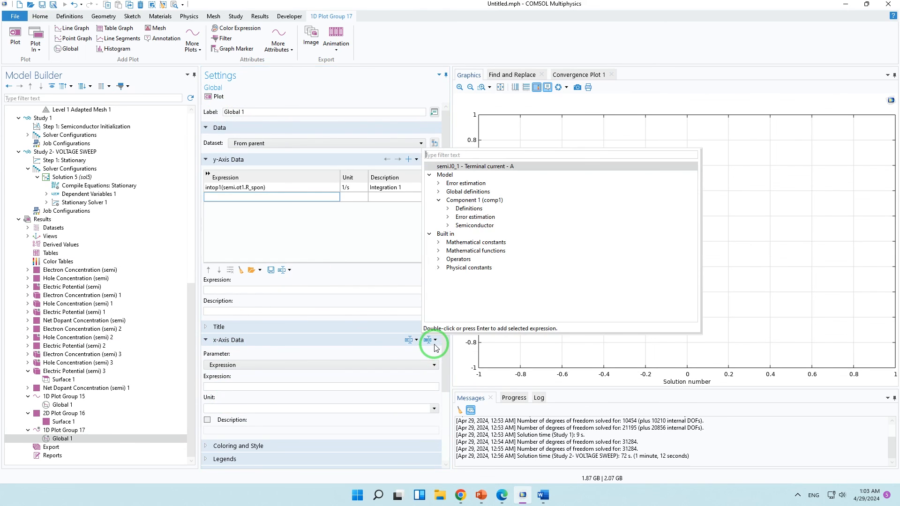
left_click(448, 226)
left_click(457, 234)
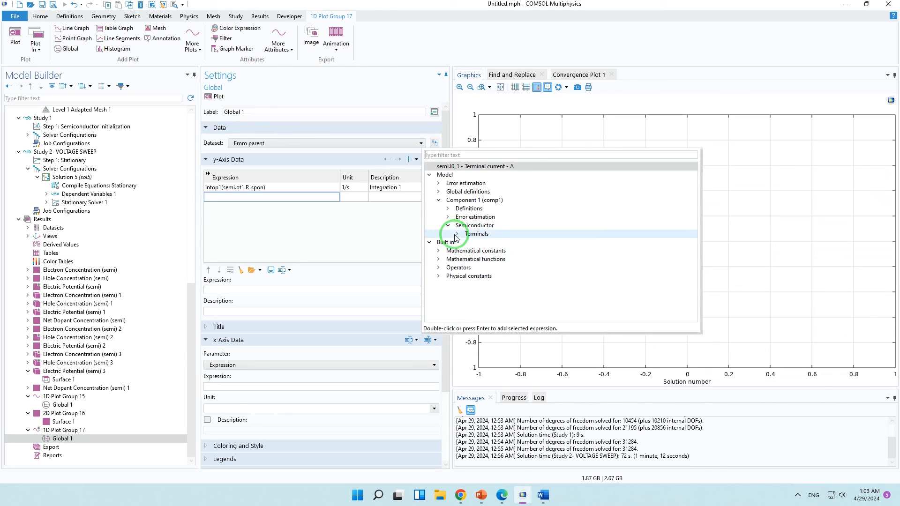
left_click(480, 242)
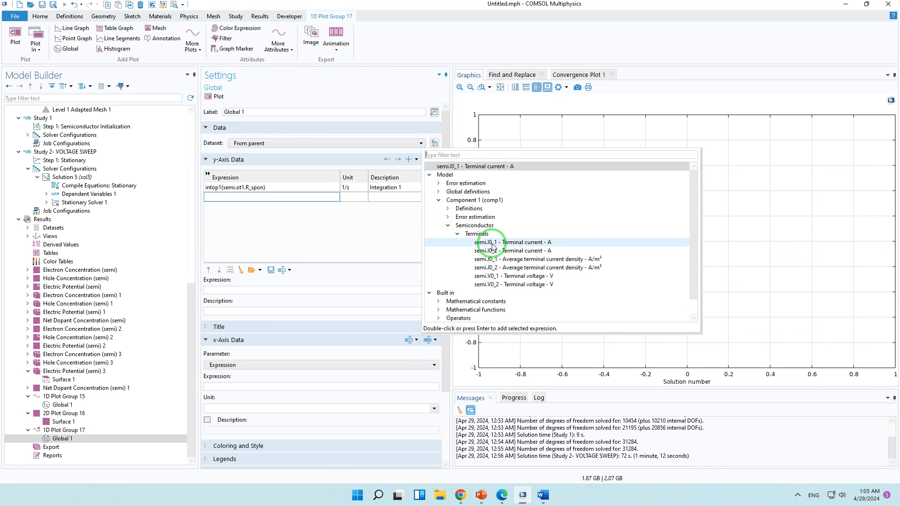
double_click(492, 246)
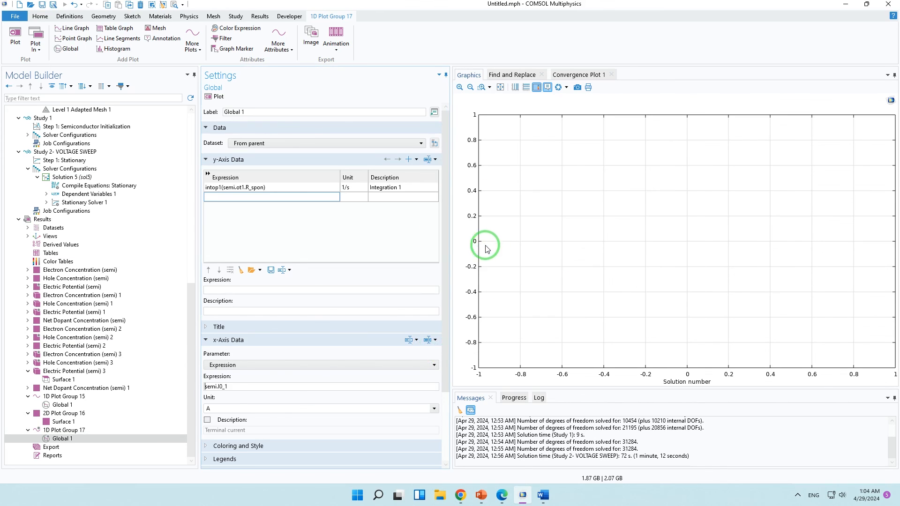
left_click(212, 97)
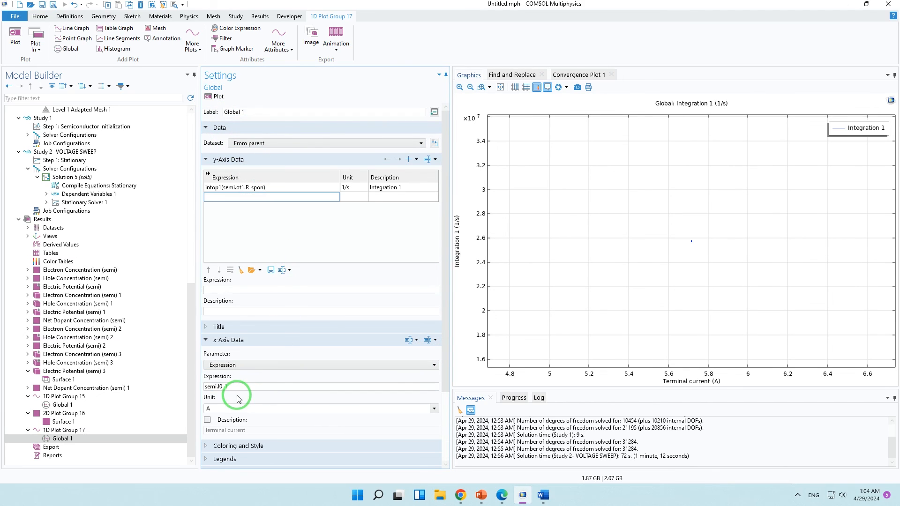
Step: Change the unit of the Global plot's x-axis expression to mA and replot
left_click(215, 408)
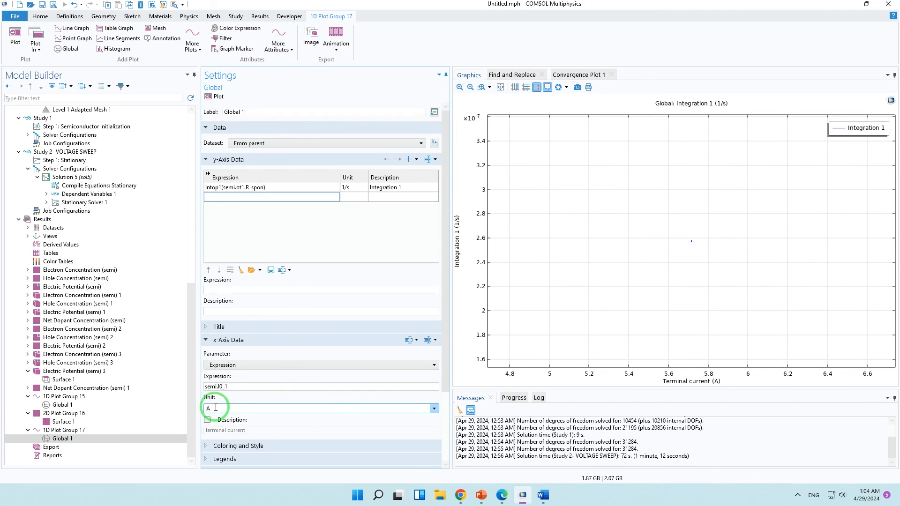
left_click(434, 409)
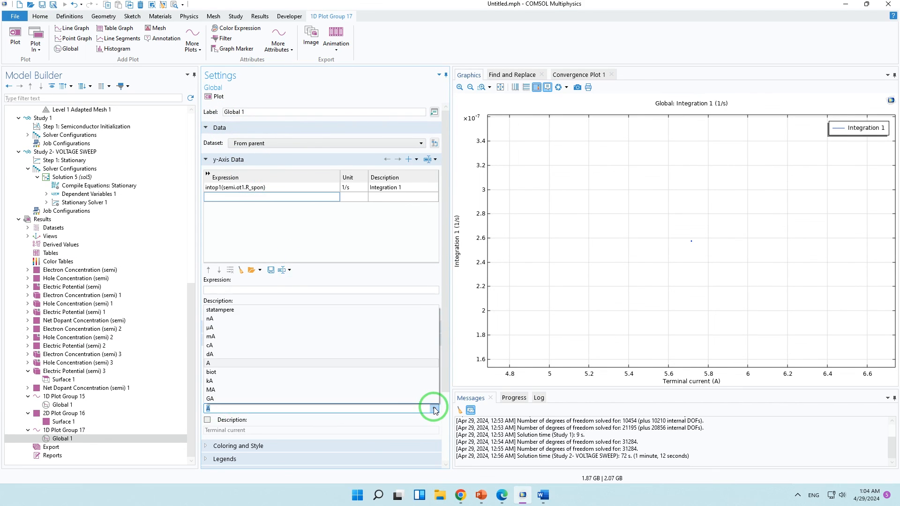
left_click(258, 335)
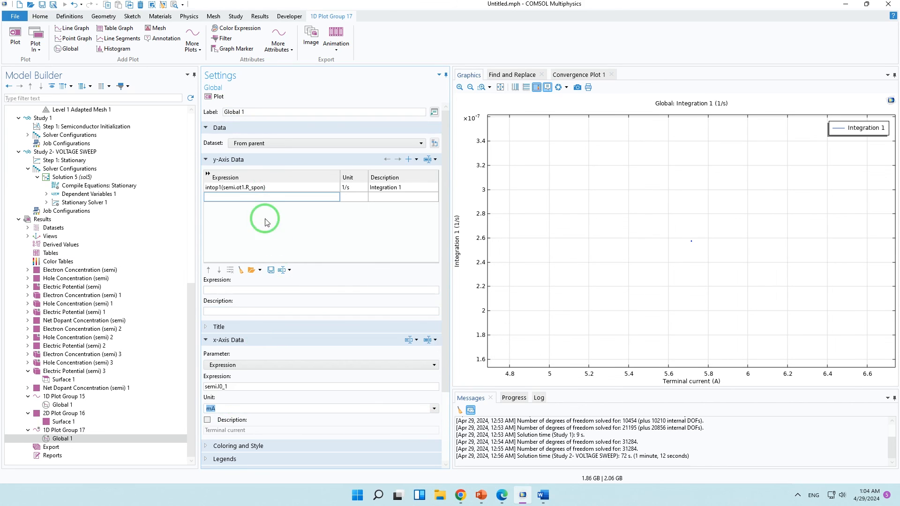
left_click(216, 96)
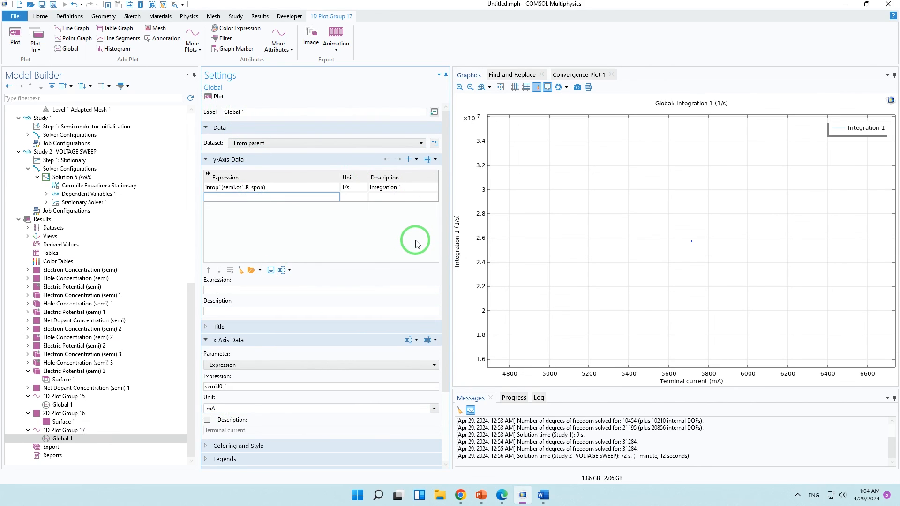
Step: Set the Global plot's dataset to Study 2- VOLTAGE SWEEP/Solution 5 (sol5) and replot the integrated spontaneous emission rate
left_click(295, 143)
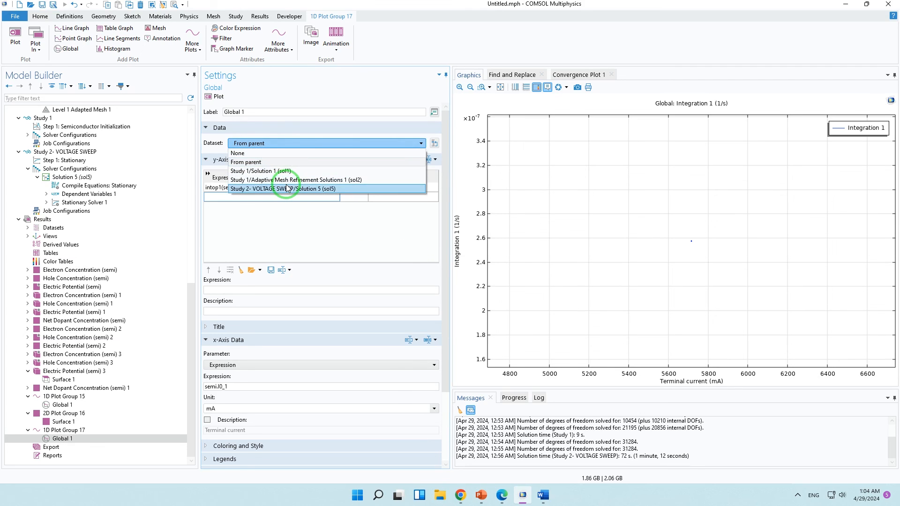
left_click(287, 188)
left_click(216, 96)
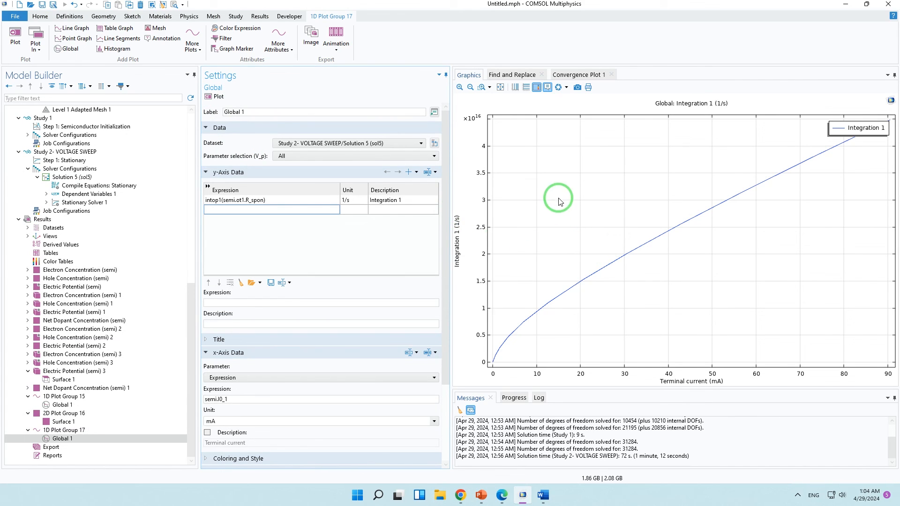
left_click_drag(272, 200, 288, 201)
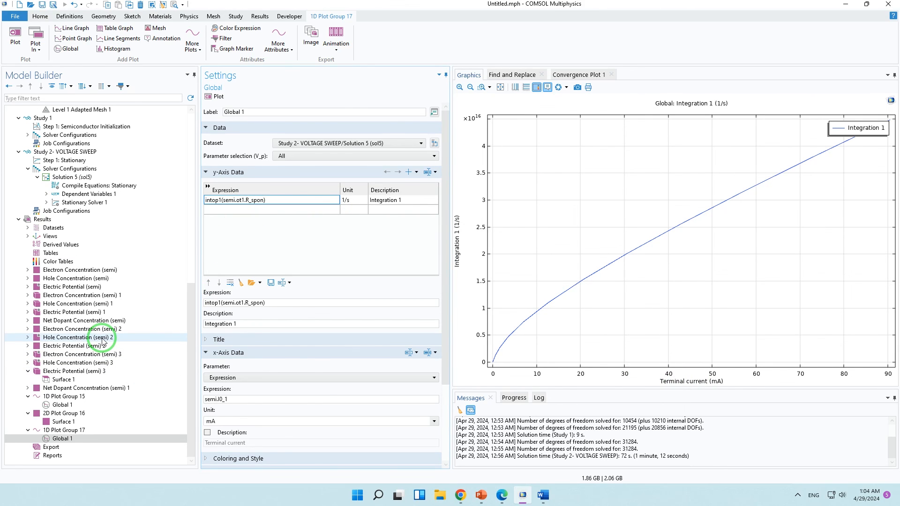
Step: Add another 1D plot group, 1D Plot Group 18, to the results and insert a Global plot in it
right_click(53, 225)
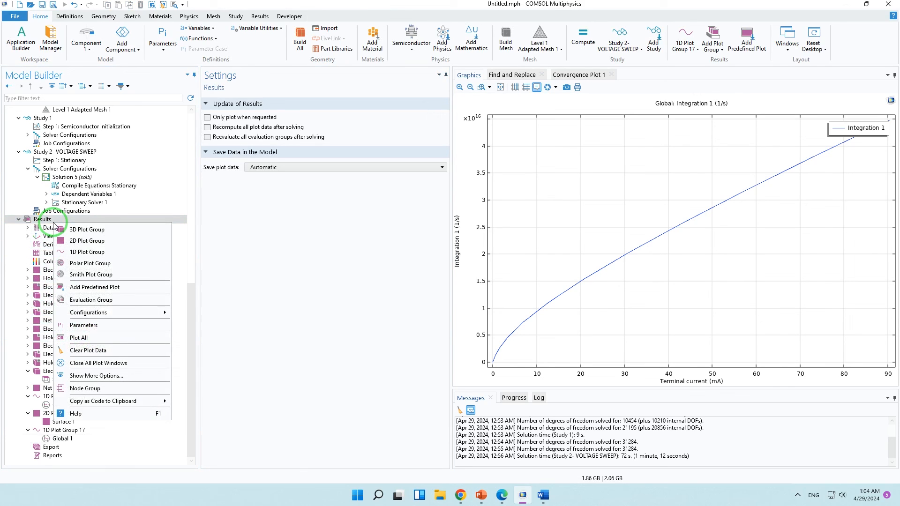
left_click(85, 253)
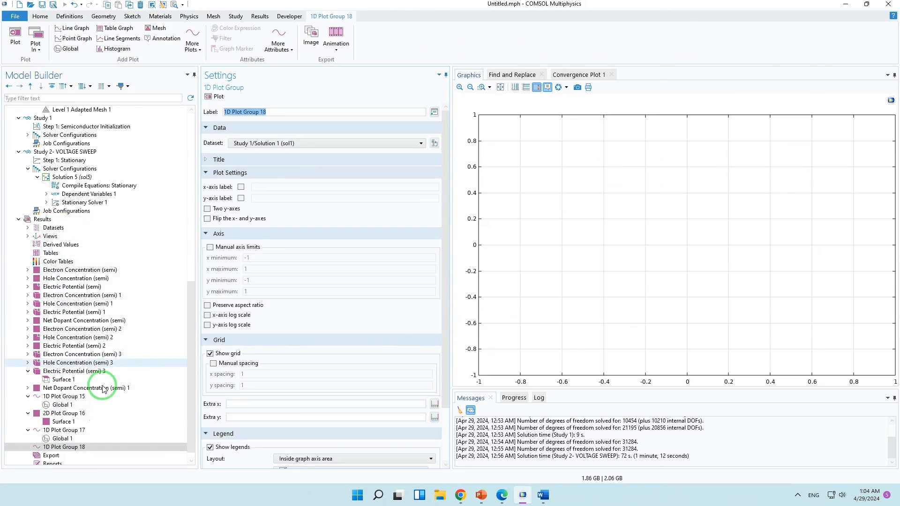
right_click(101, 446)
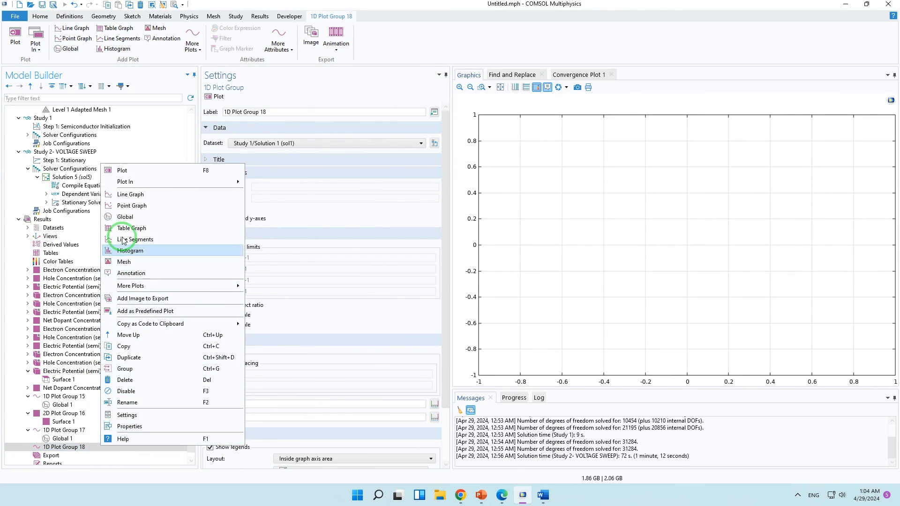
left_click(124, 216)
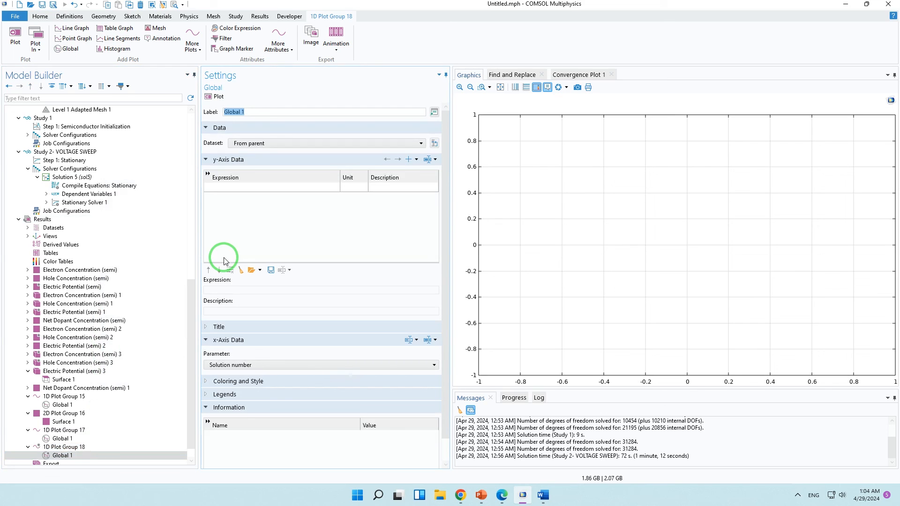
Step: Copy intop1(semi.ot1.R_spon) from the Global plot in 1D Plot Group 17 and relabel 1D Plot Group 18 as iqe
left_click(86, 439)
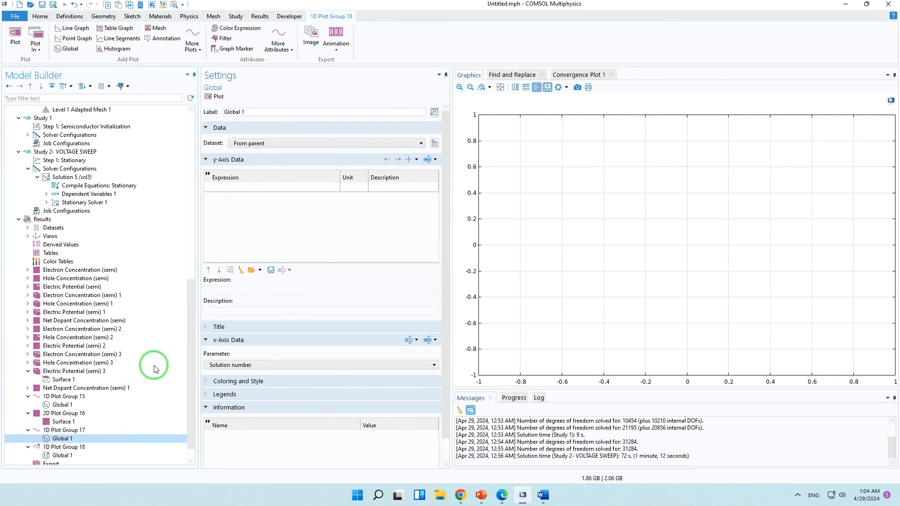
left_click(278, 200)
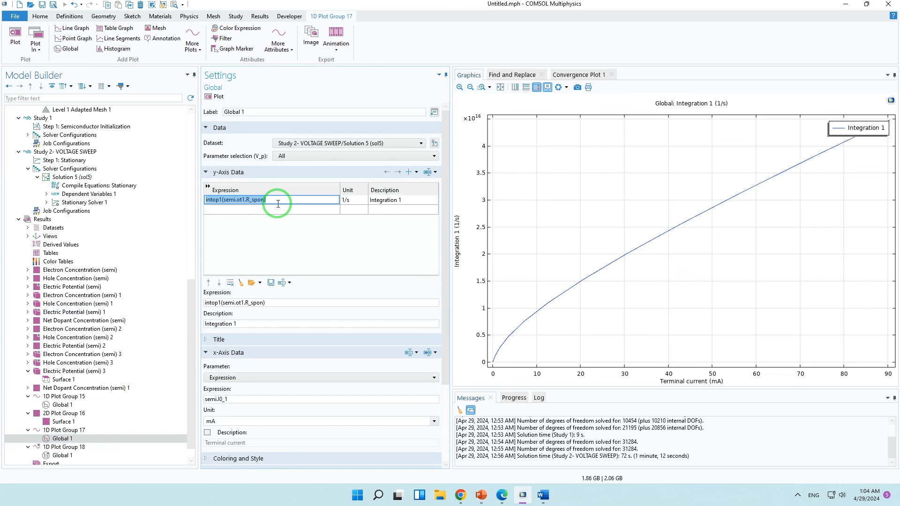
left_click(56, 463)
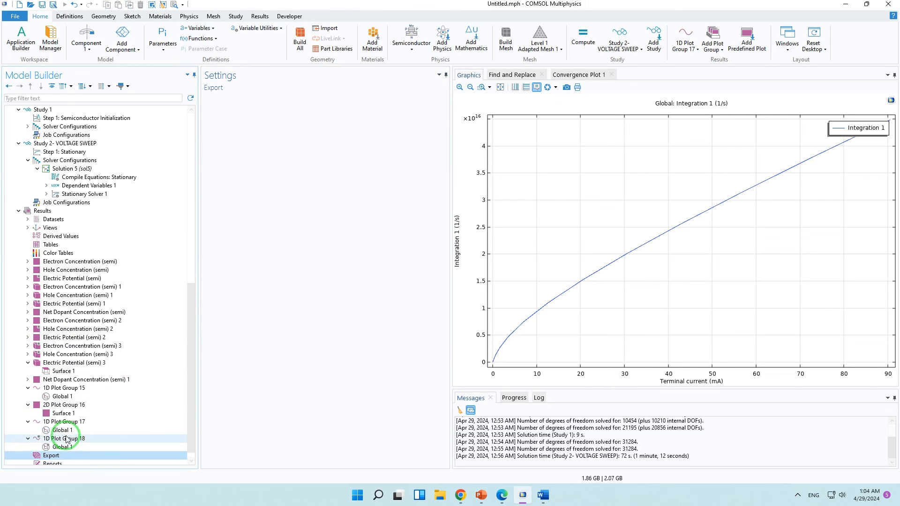
left_click(70, 439)
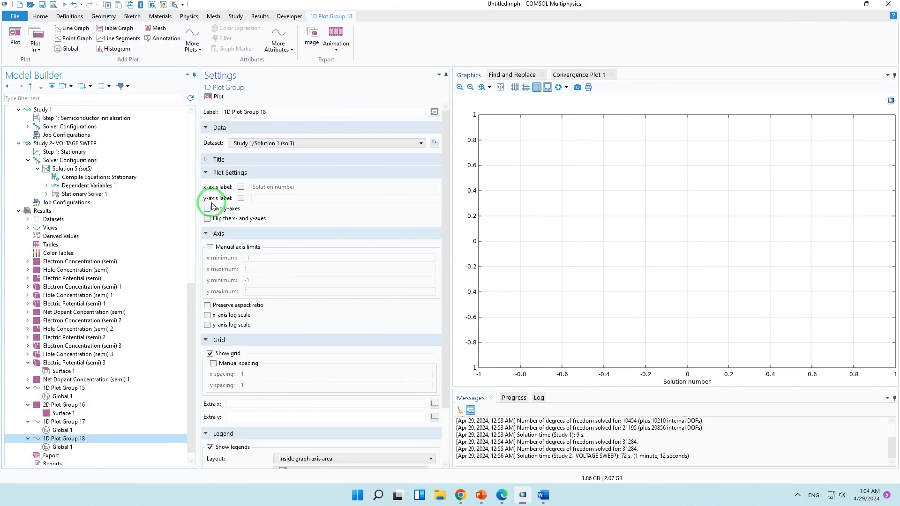
left_click_drag(274, 111, 219, 112)
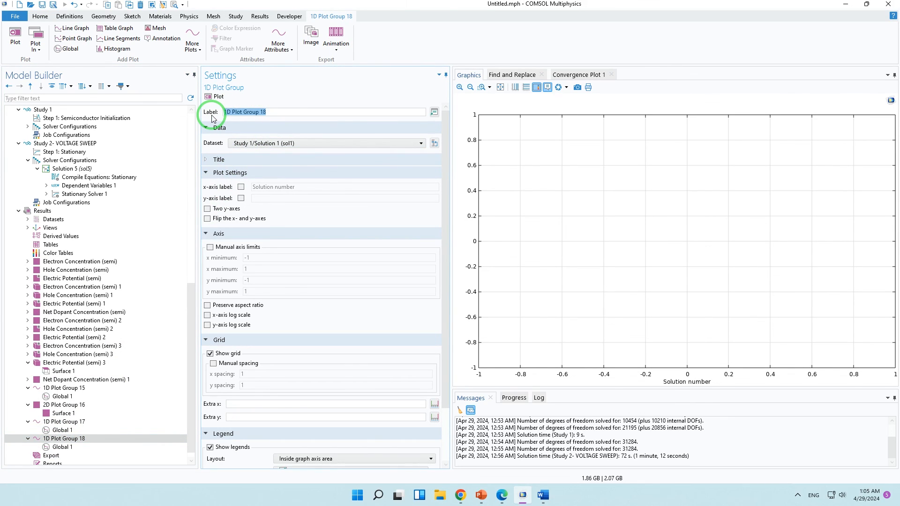
type("iqe")
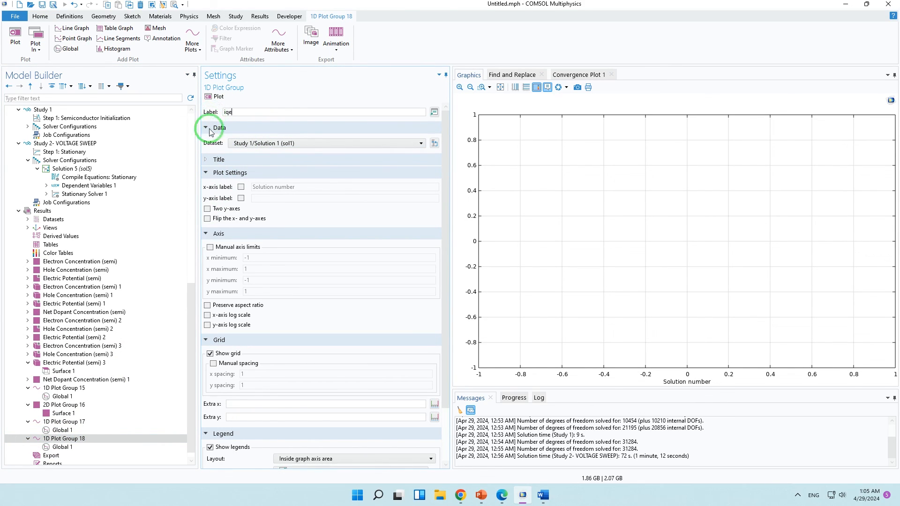
Step: Enter intop1(semi.ot1.R_spon)/semi.I0_1/e_const) as the y-axis expression of iqe's Global plot and dismiss the error
left_click(82, 448)
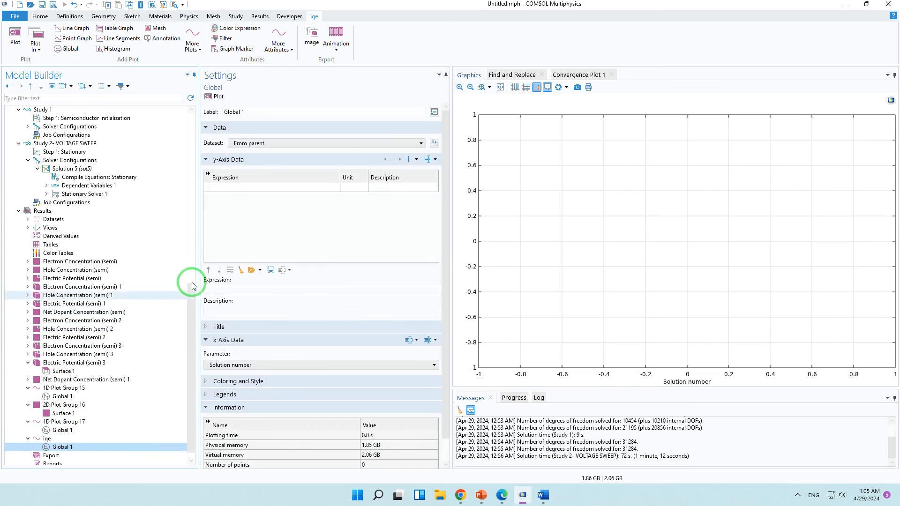
left_click(234, 187)
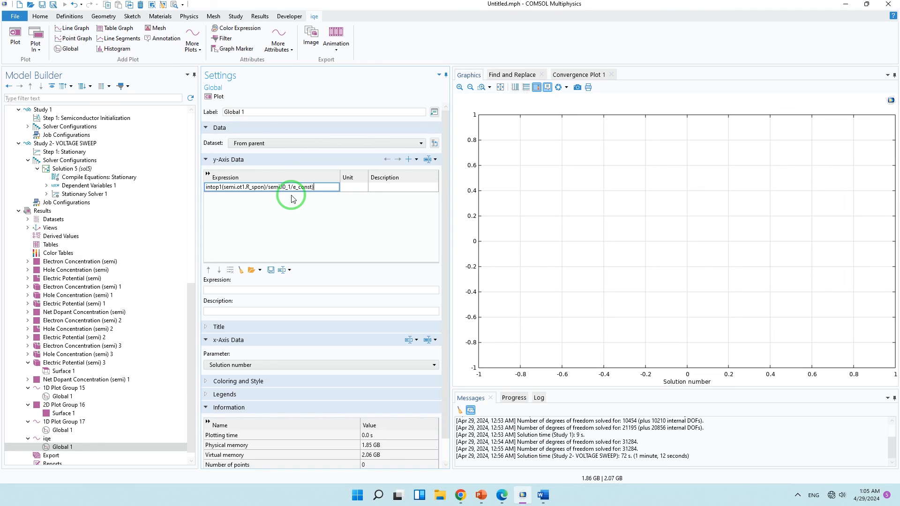
left_click(291, 199)
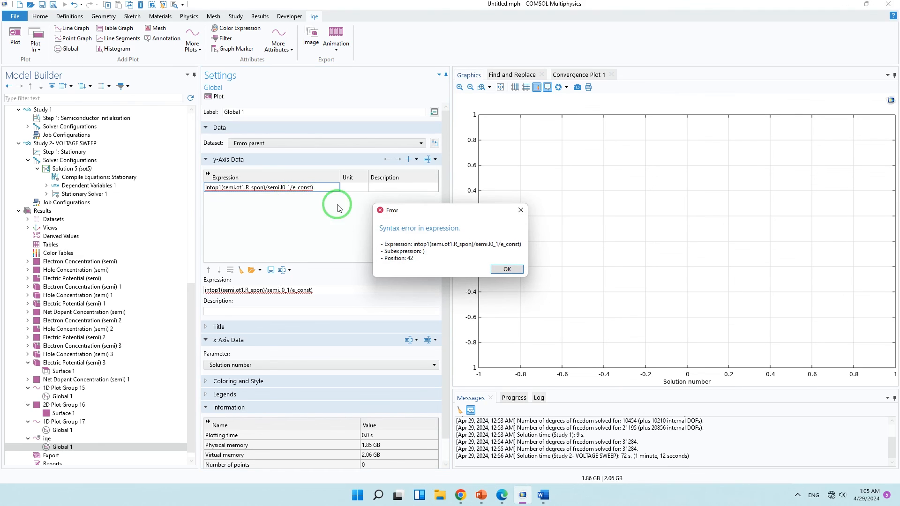
left_click(484, 269)
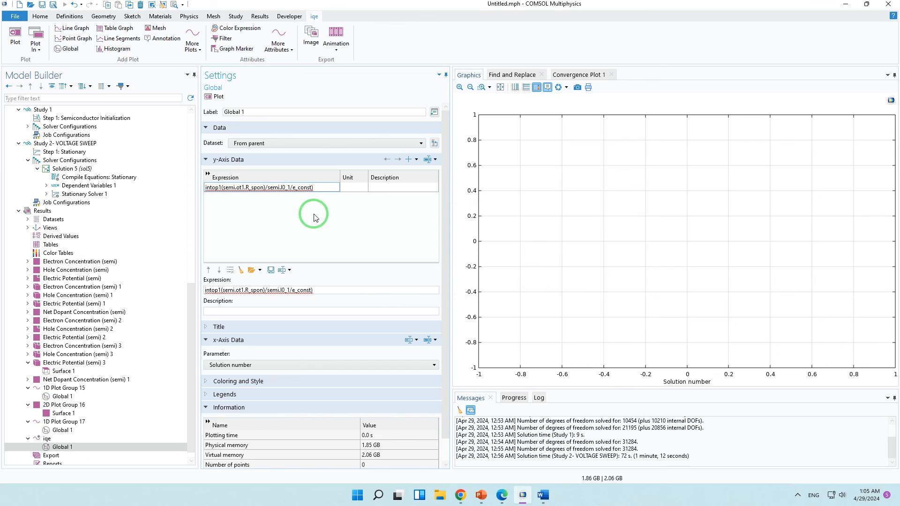
Step: Insert an opening parenthesis before semi.I0_1 to make the y-axis expression intop1(semi.ot1.R_spon)/(semi.I0_1/e_const)
left_click(271, 188)
left_click(269, 187)
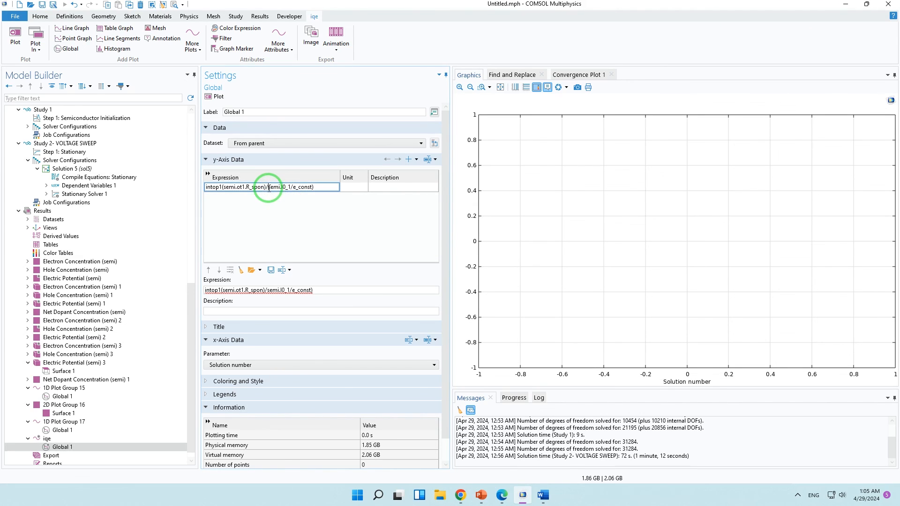
type("(")
key("Return")
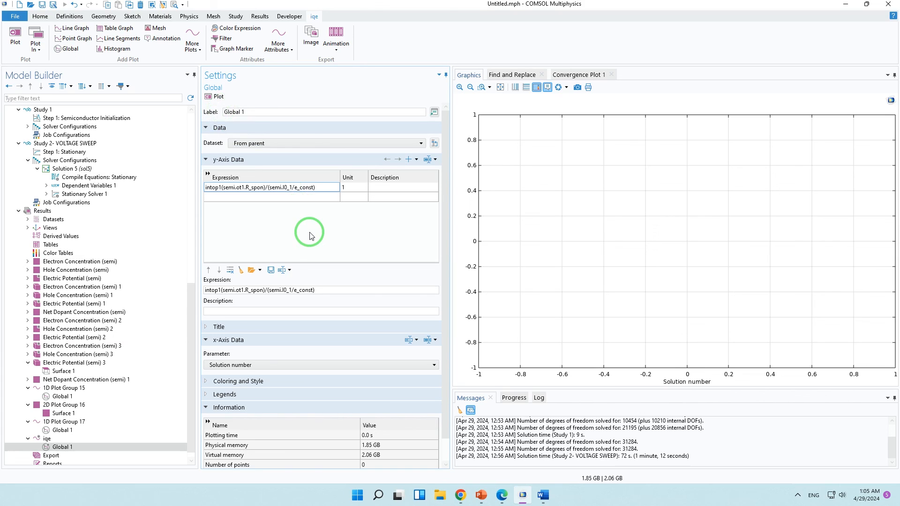
Step: Switch the x-axis parameter of iqe's Global plot to Expression and choose the terminal current semi.I0_1
left_click(247, 364)
left_click(244, 400)
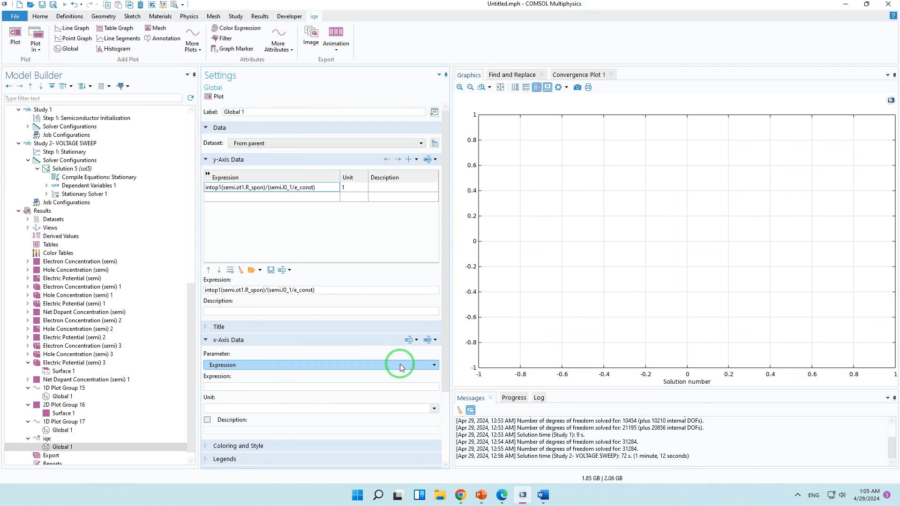
left_click(429, 342)
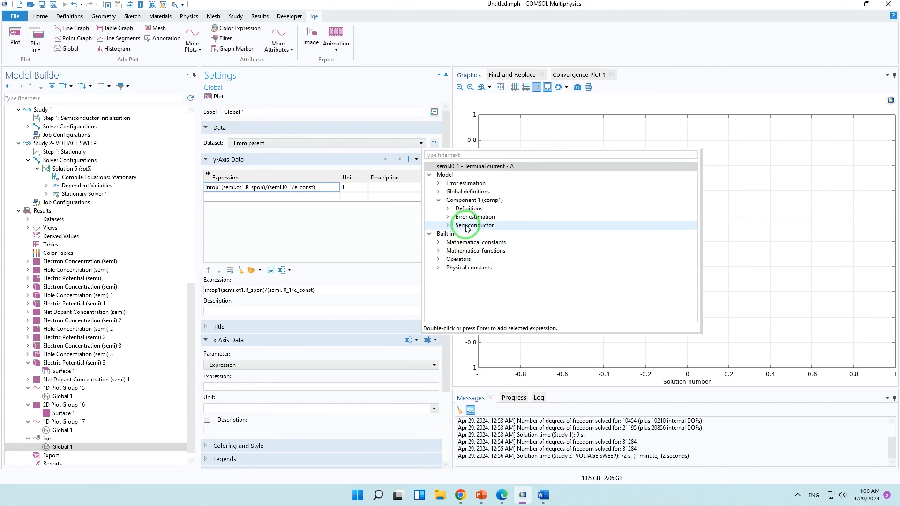
left_click(448, 226)
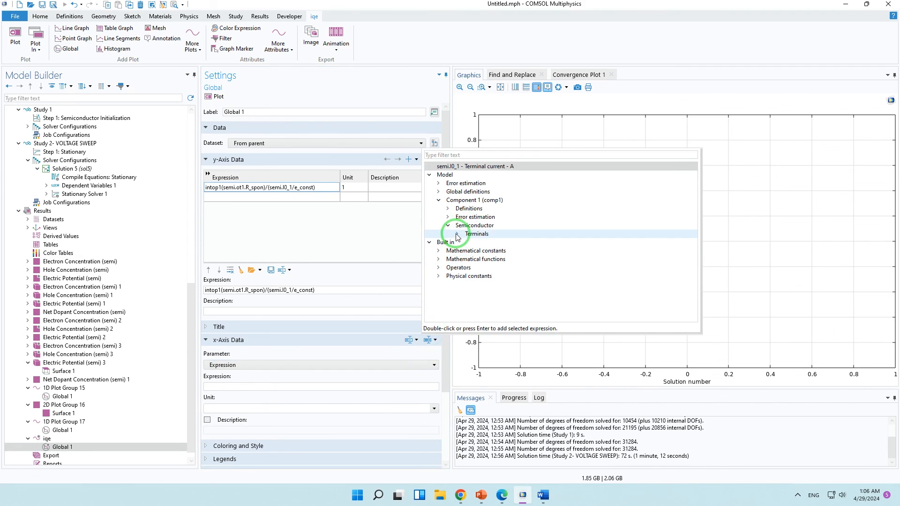
double_click(469, 234)
left_click(468, 244)
double_click(469, 243)
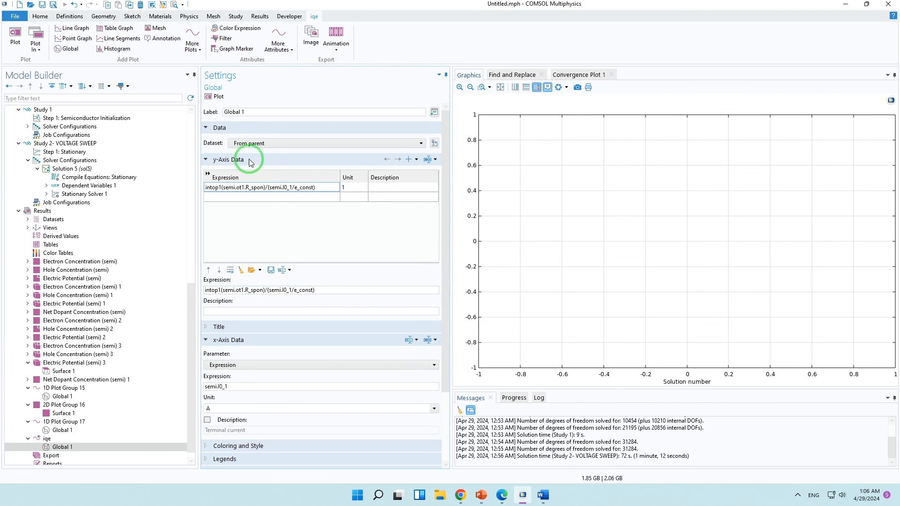
Step: Set the x-axis unit of iqe's Global plot to mA and plot the result
left_click(434, 408)
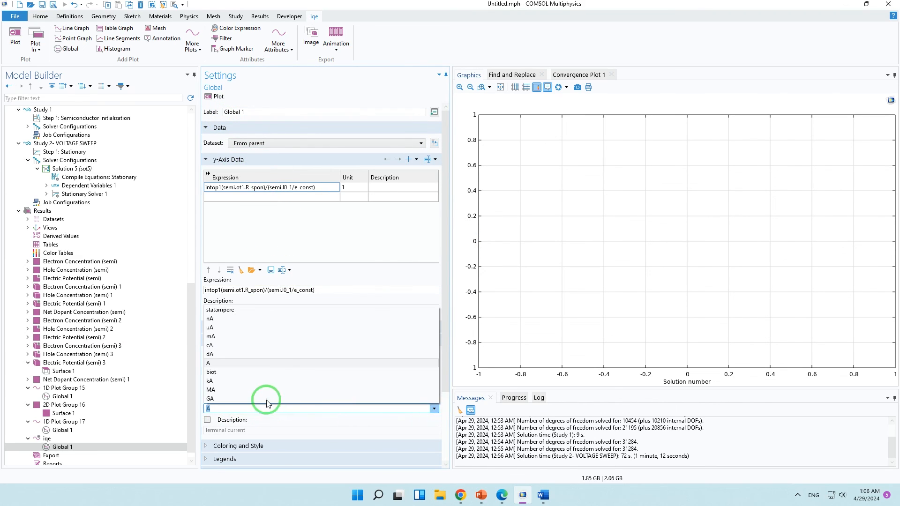
left_click(230, 336)
left_click(217, 95)
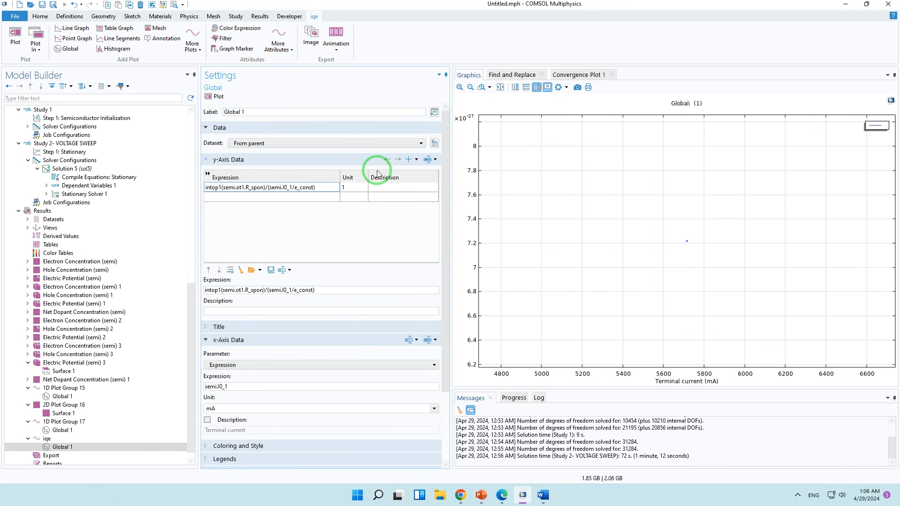
Step: Set the dataset of iqe's Global plot to Study 2- VOLTAGE SWEEP/Solution 5 (sol5), plot it and fit the graph to the view
left_click(321, 143)
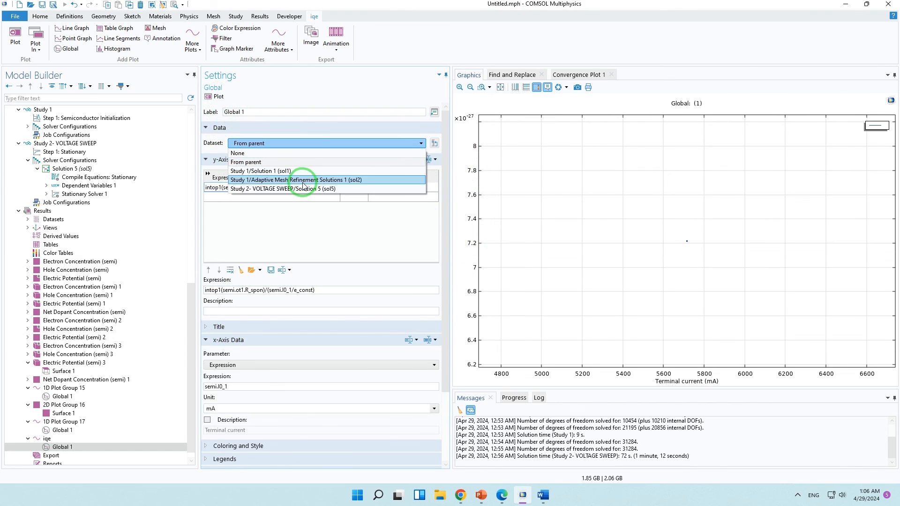
left_click(302, 191)
left_click(216, 96)
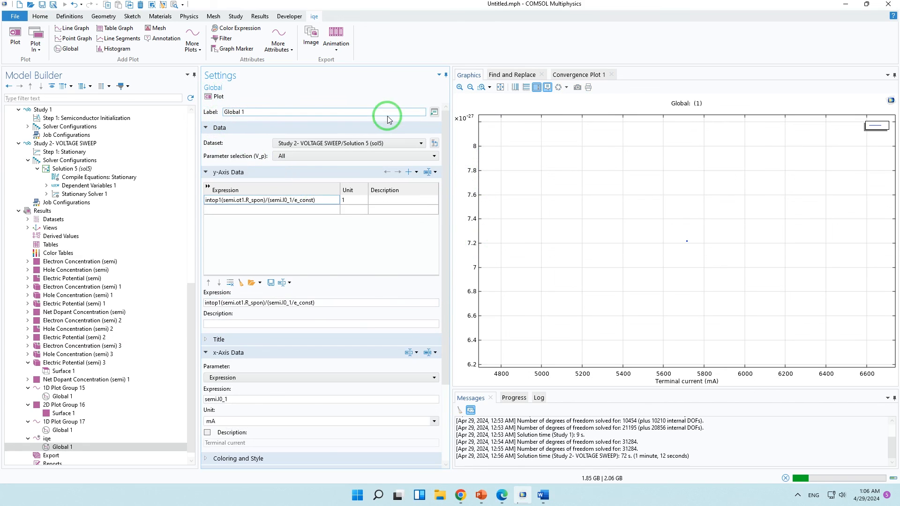
left_click(500, 87)
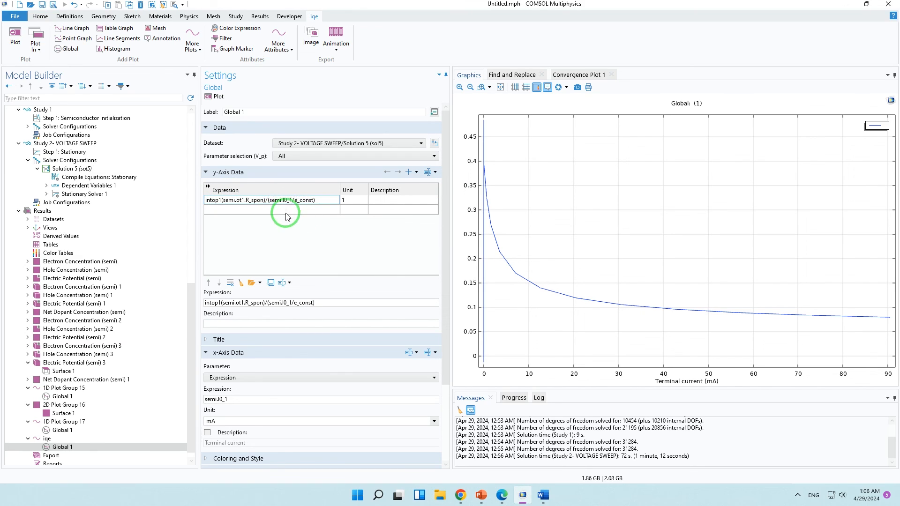
Step: Open the material overview of Component 1 to review which material is assigned to the domain
left_click(66, 439)
left_click(65, 448)
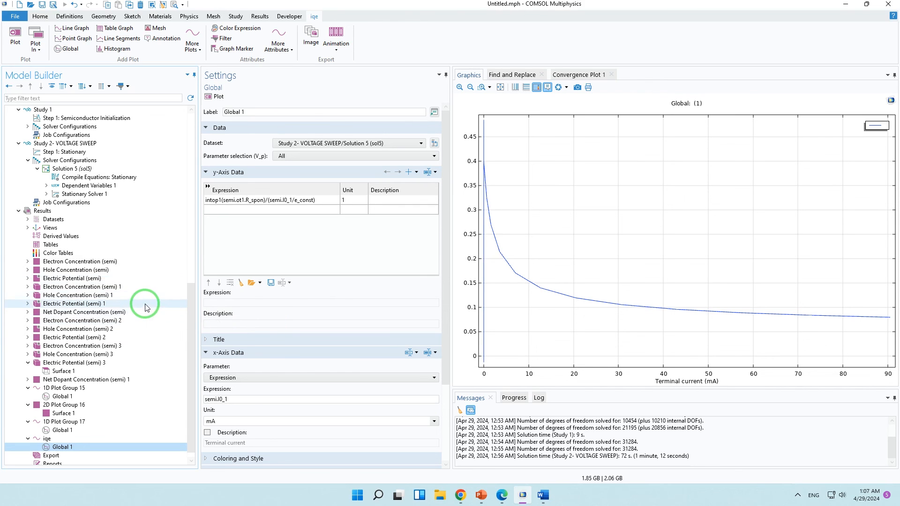
scroll(145, 307, "up", 13)
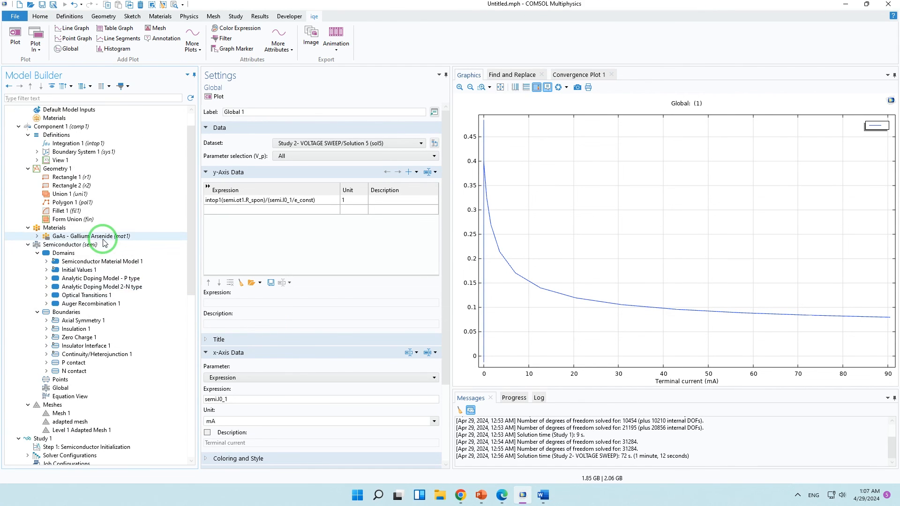
left_click(102, 228)
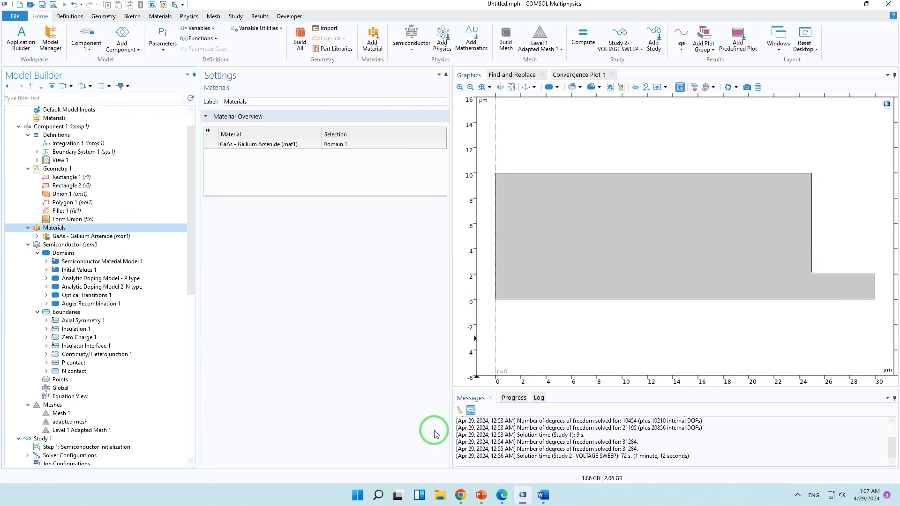
Step: Switch to Chrome and enter a web search query beginning with "perovskite light"
left_click(461, 495)
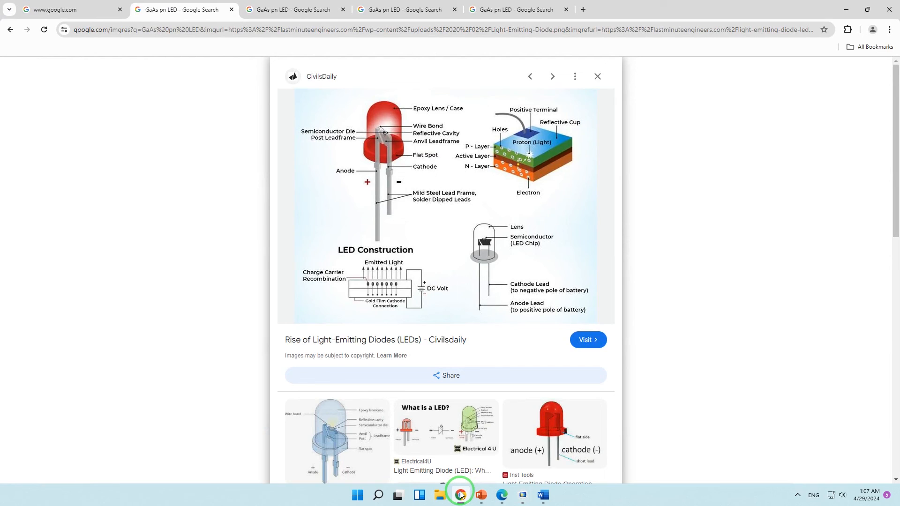
left_click(130, 30)
type("p")
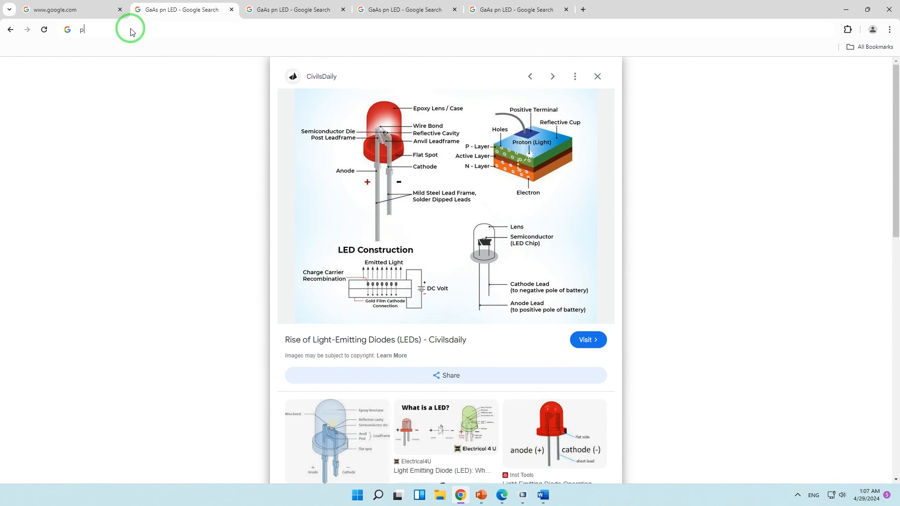
type("erov")
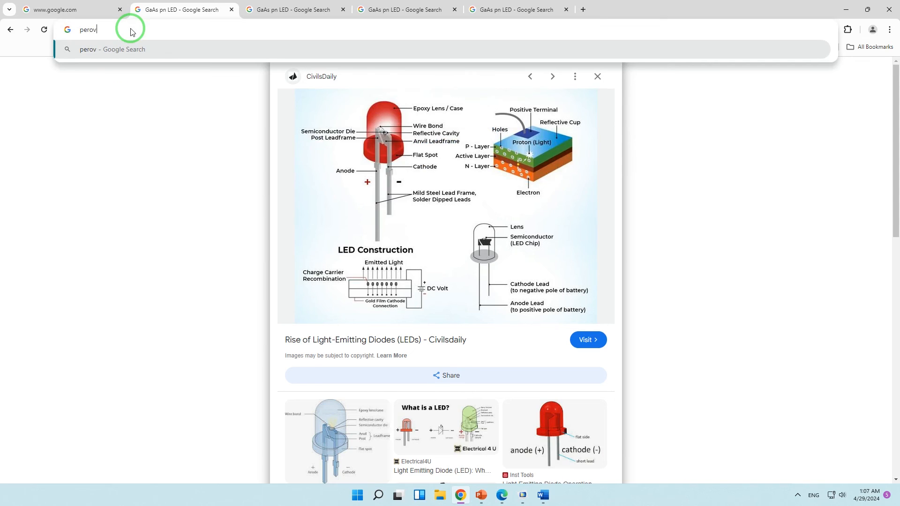
type("skite ")
type("so")
key("BackSpace")
key("BackSpace")
type("light")
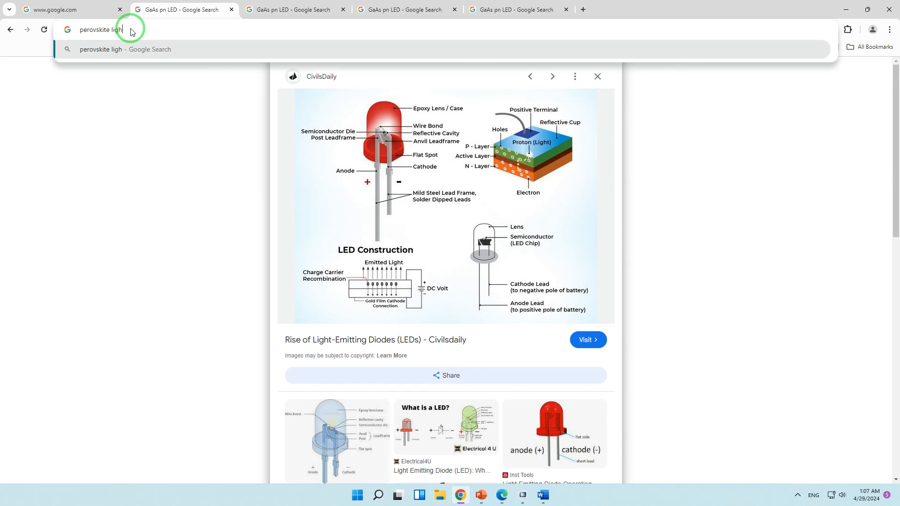